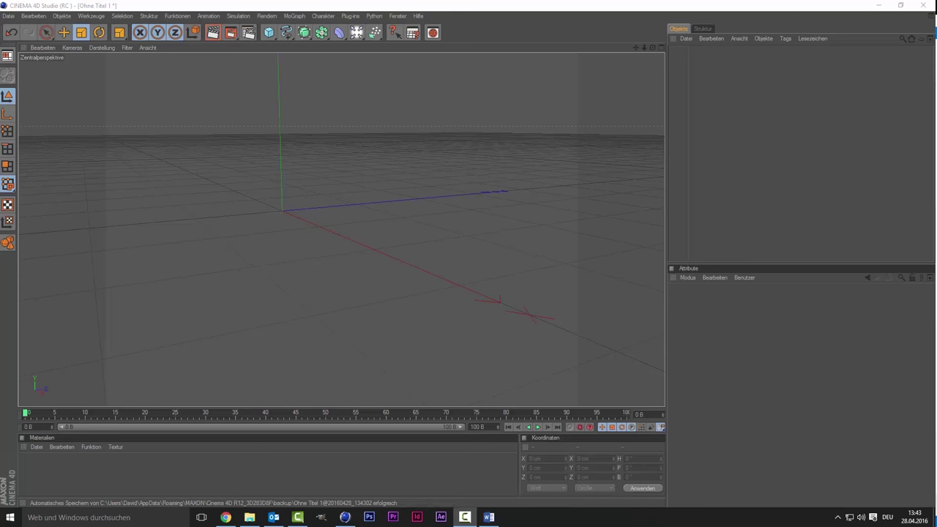
# Step: Add a cylinder and set its B rotation to 90° so it lies horizontally
pyautogui.click(268, 37)
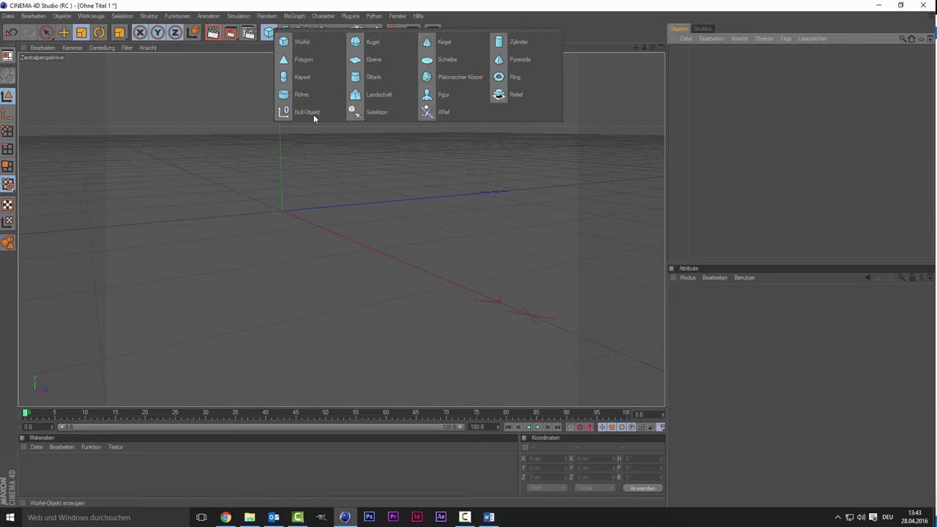
pyautogui.click(520, 42)
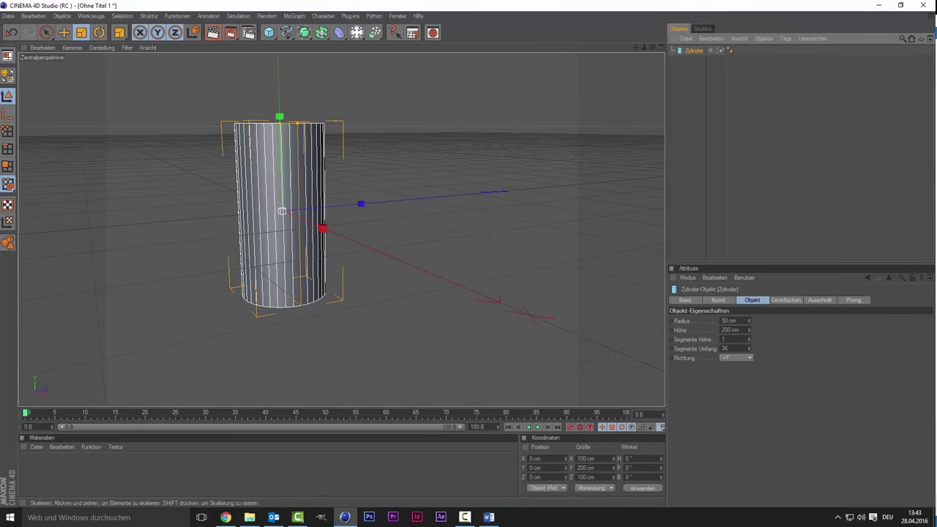
pyautogui.click(642, 476)
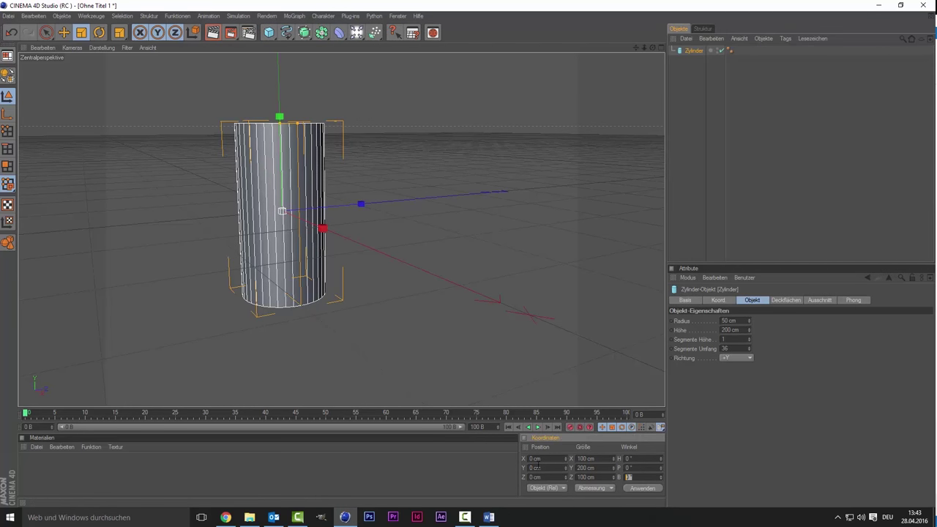
pyautogui.write('90')
pyautogui.press('Return')
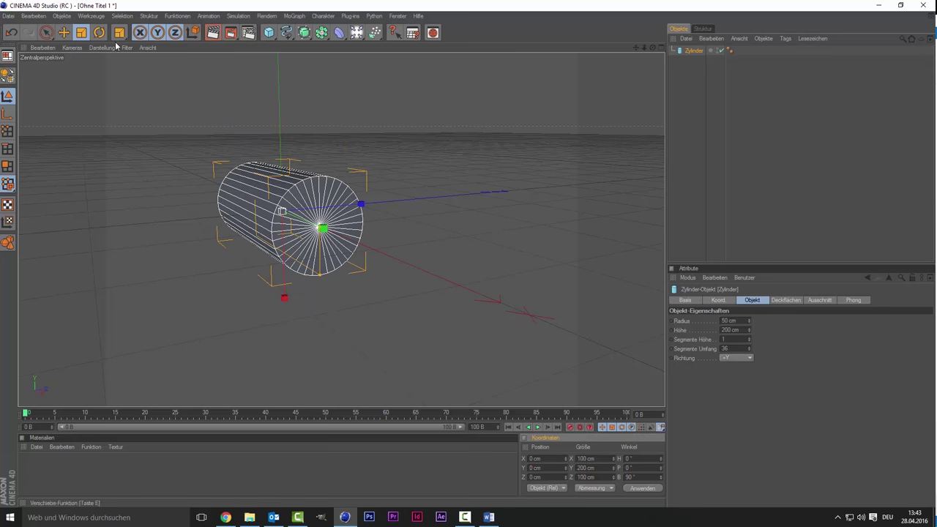
# Step: Scale the cylinder to roughly 35.5 cm radius and about 460 cm length
pyautogui.moveTo(644, 49); pyautogui.dragTo(648, 51)
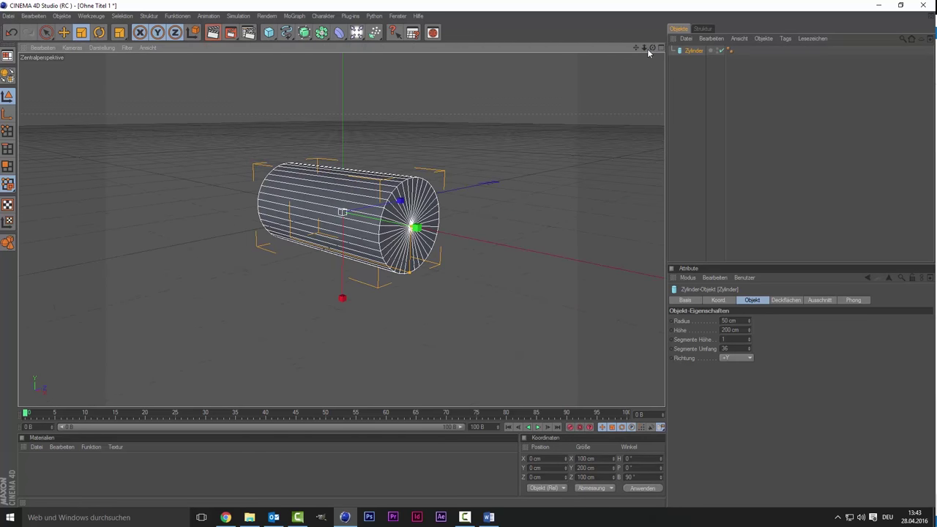
pyautogui.moveTo(412, 272)
pyautogui.mouseDown()
pyautogui.moveTo(410, 259)
pyautogui.moveTo(525, 249)
pyautogui.mouseUp()
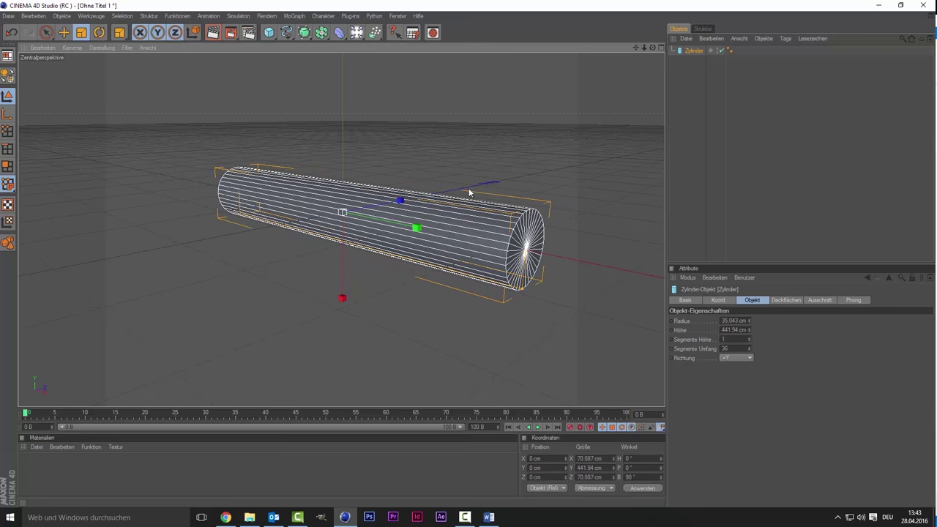
pyautogui.moveTo(635, 47); pyautogui.dragTo(582, 35)
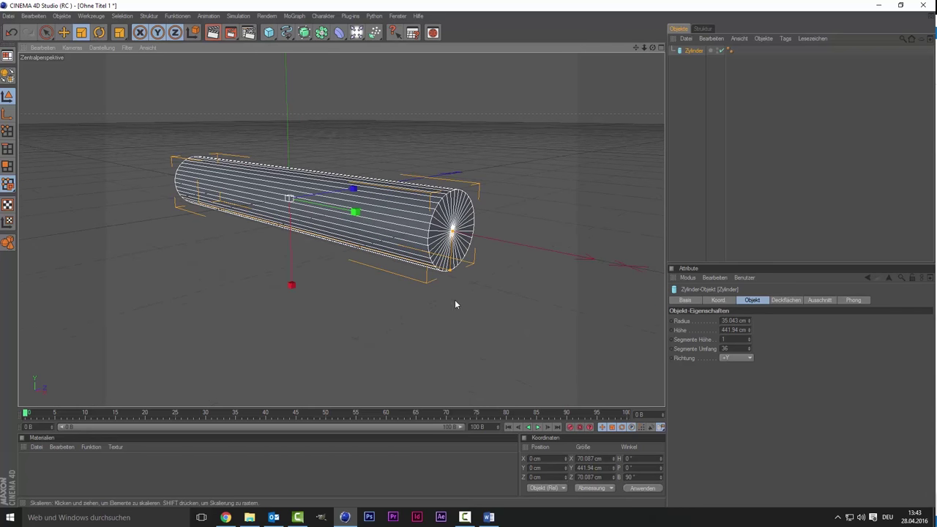
pyautogui.moveTo(461, 236)
pyautogui.mouseDown()
pyautogui.moveTo(483, 233)
pyautogui.moveTo(466, 233)
pyautogui.mouseUp()
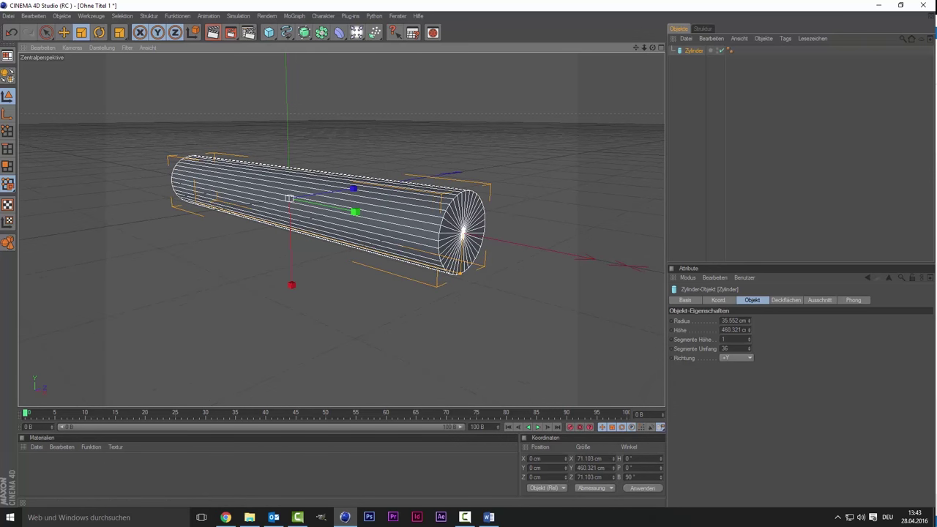
pyautogui.scroll(-2, 497, 219)
# Step: Scale the cylinder thinner to about a 30.242 cm radius
pyautogui.click(466, 249)
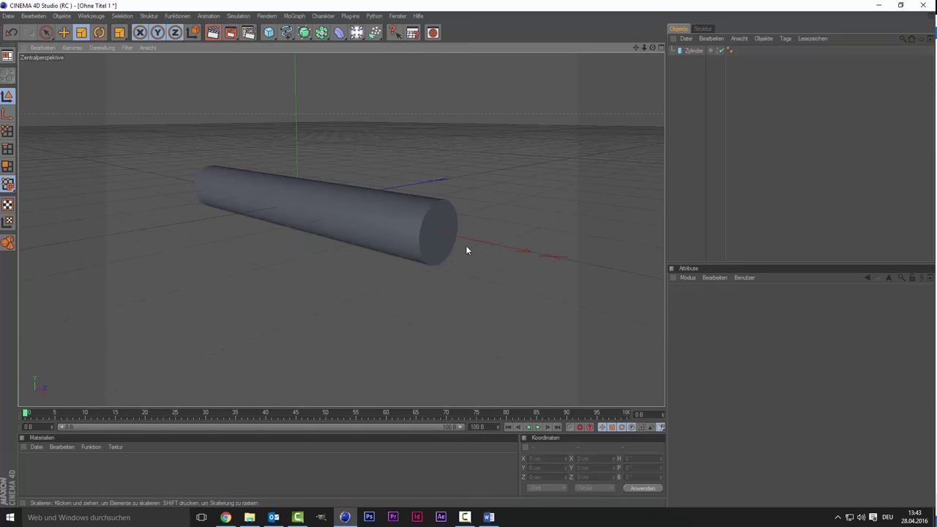
pyautogui.click(437, 262)
pyautogui.moveTo(436, 268); pyautogui.dragTo(551, 235)
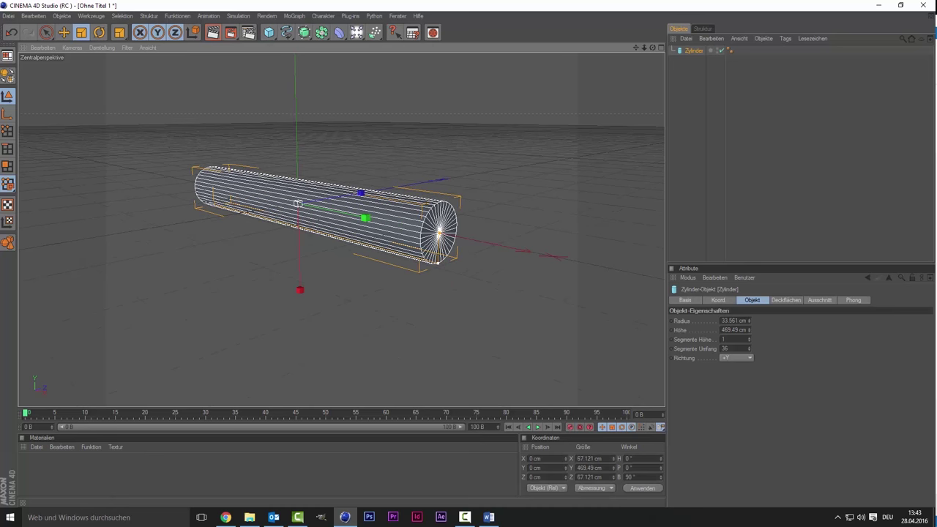
pyautogui.click(550, 242)
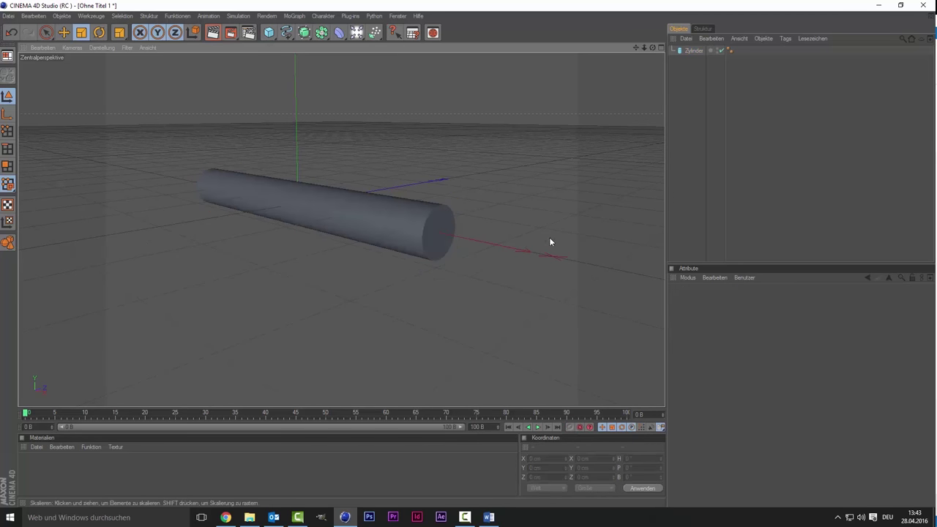
pyautogui.click(439, 234)
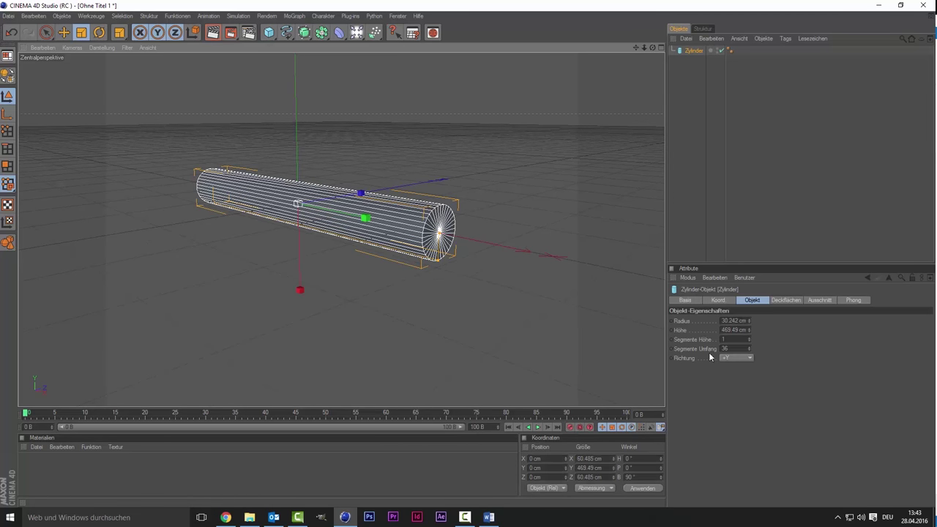
# Step: Enable Rundung on the Deckflächen tab, trying a cap radius around 5 cm
pyautogui.click(786, 300)
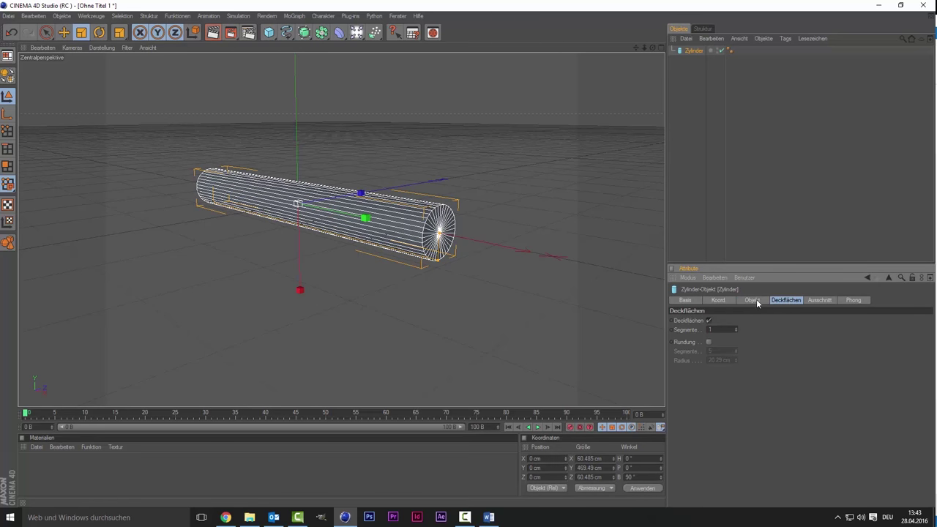
pyautogui.click(707, 342)
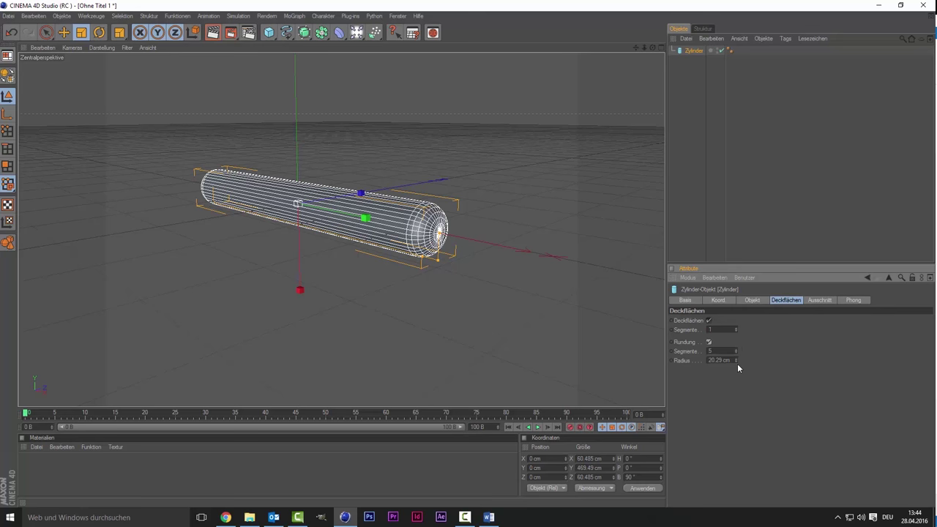
pyautogui.moveTo(736, 360); pyautogui.dragTo(736, 396)
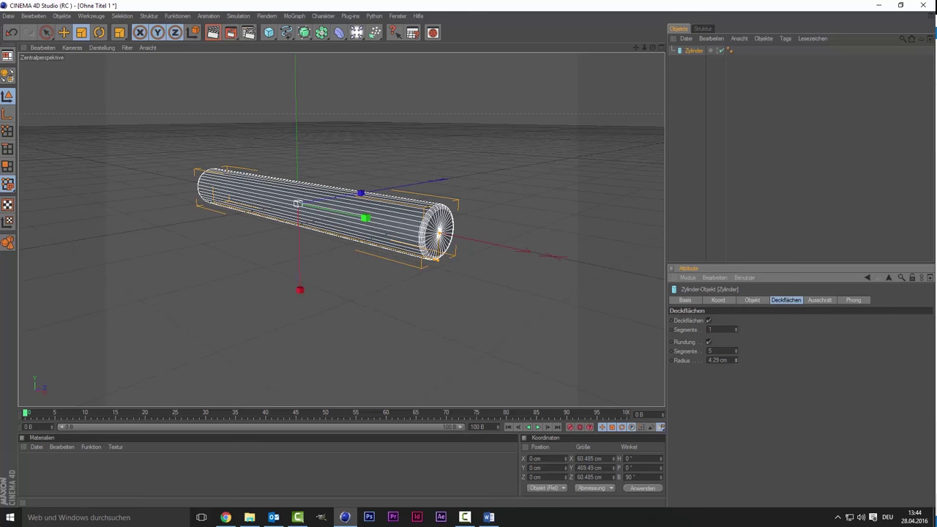
pyautogui.moveTo(737, 360); pyautogui.dragTo(736, 356)
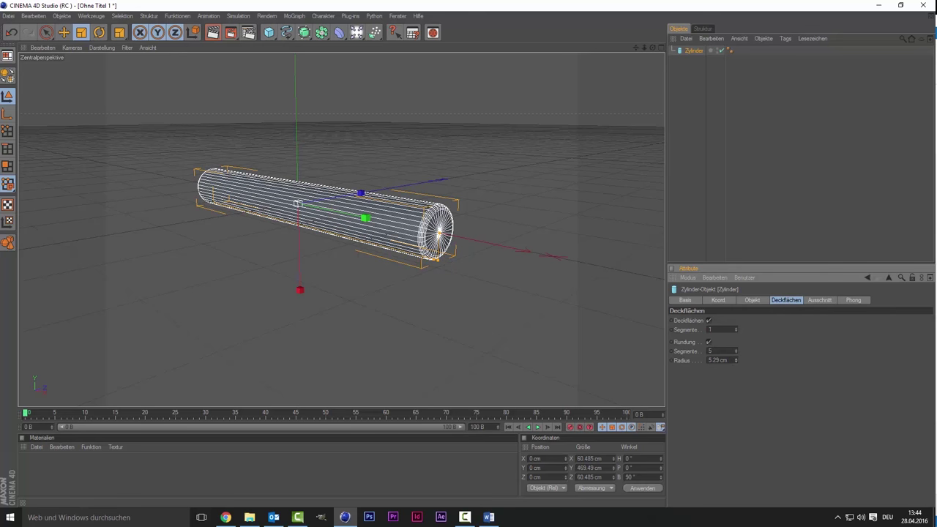
pyautogui.scroll(3, 497, 206)
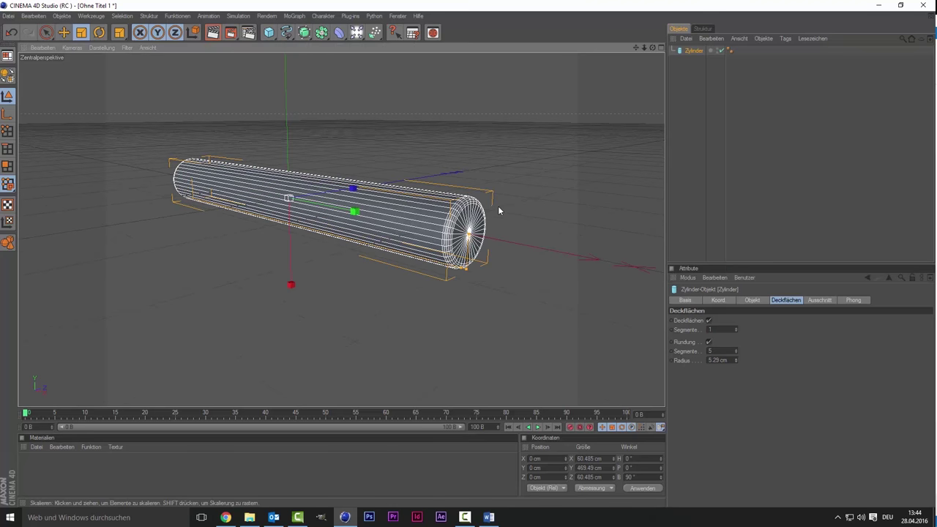
pyautogui.scroll(2, 498, 206)
pyautogui.click(764, 161)
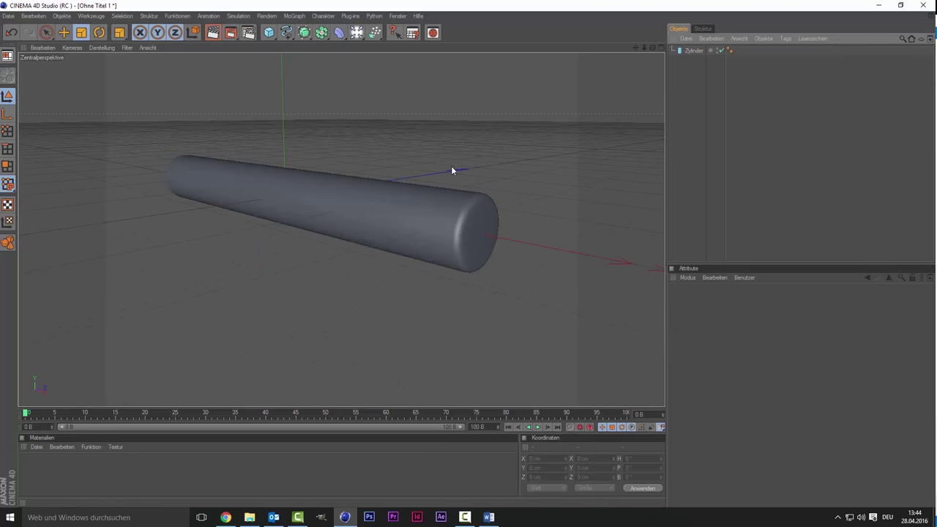
pyautogui.click(452, 192)
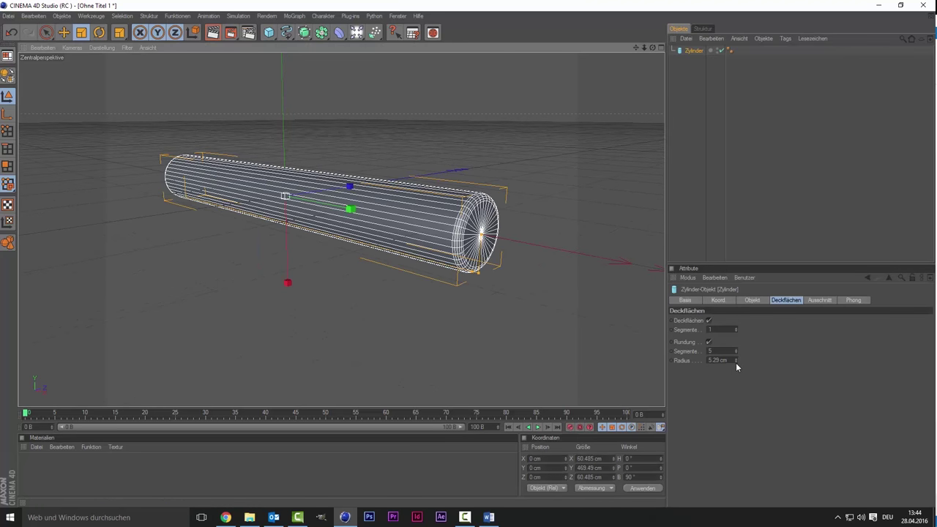
# Step: Set the cap rounding radius to exactly 3 cm and preview the rounded ends
pyautogui.click(767, 181)
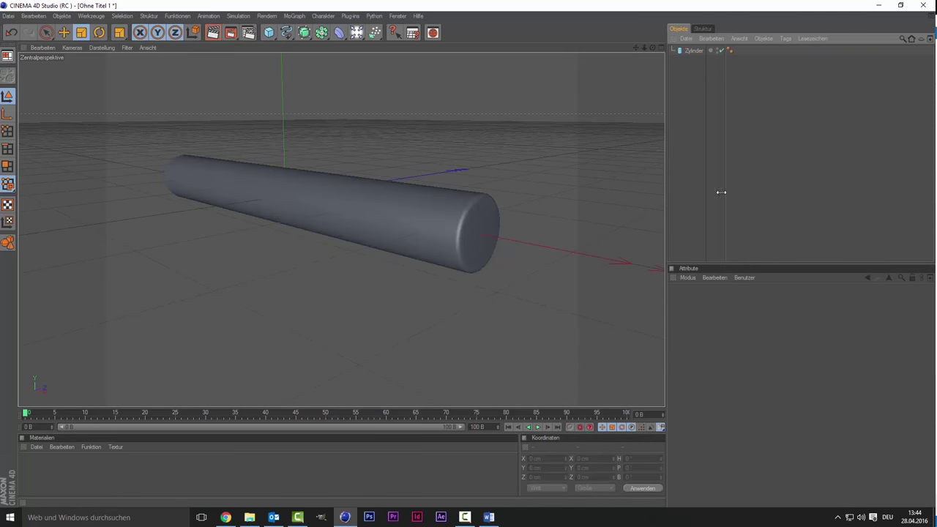
pyautogui.click(474, 229)
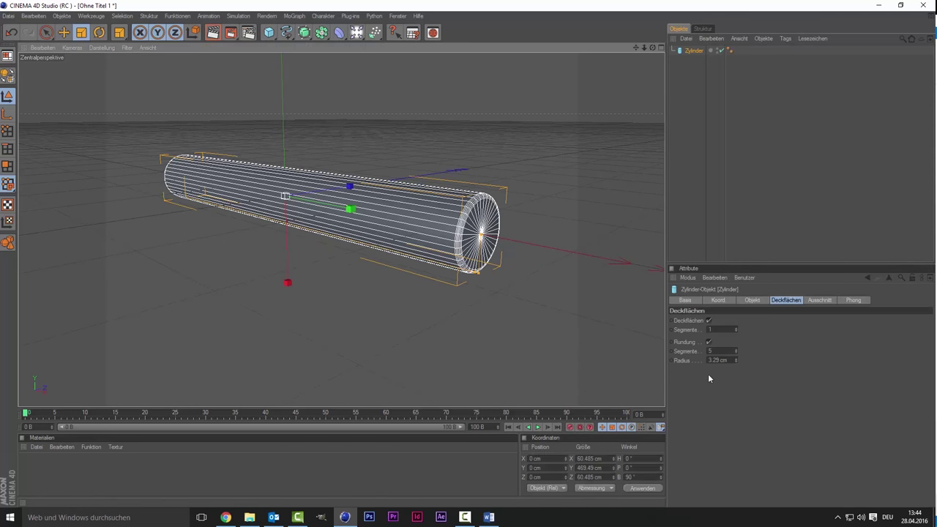
pyautogui.moveTo(735, 360); pyautogui.dragTo(736, 395)
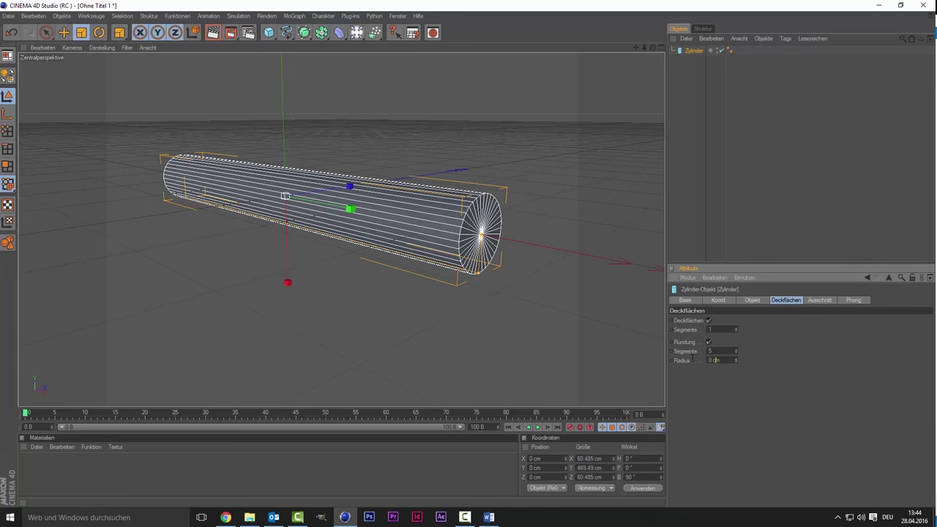
pyautogui.doubleClick(714, 361)
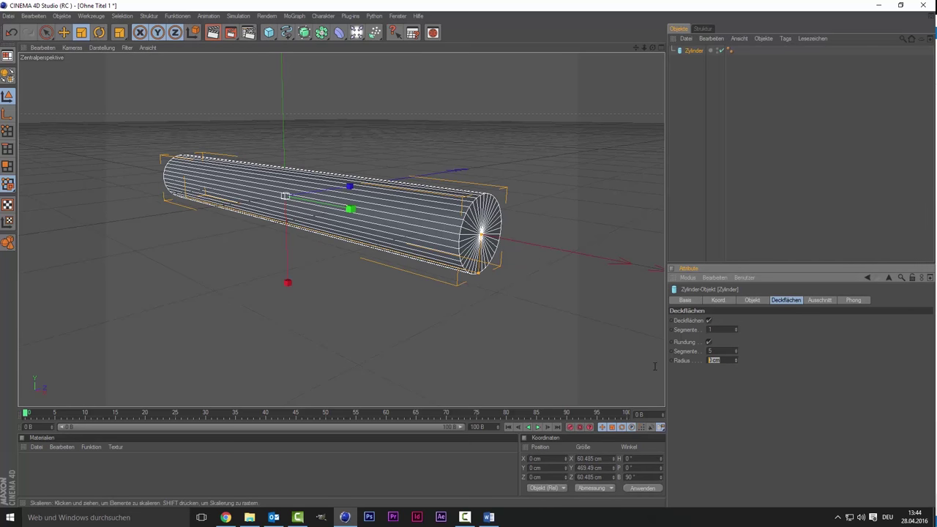
pyautogui.write('3')
pyautogui.press('Return')
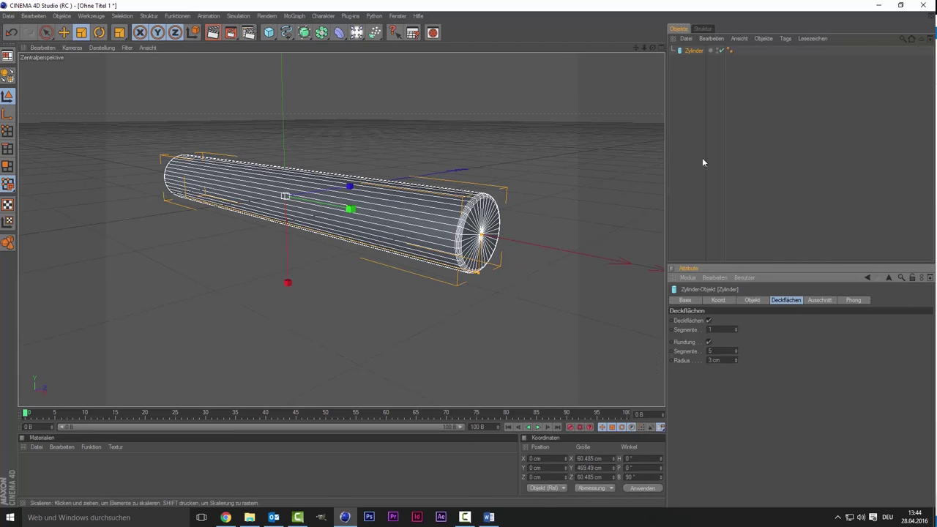
pyautogui.click(789, 175)
pyautogui.scroll(2, 538, 224)
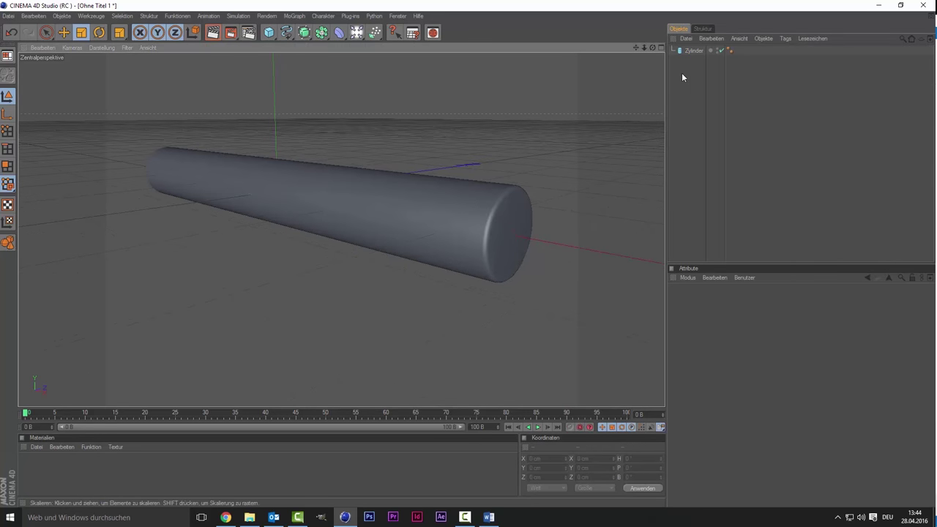
pyautogui.click(691, 52)
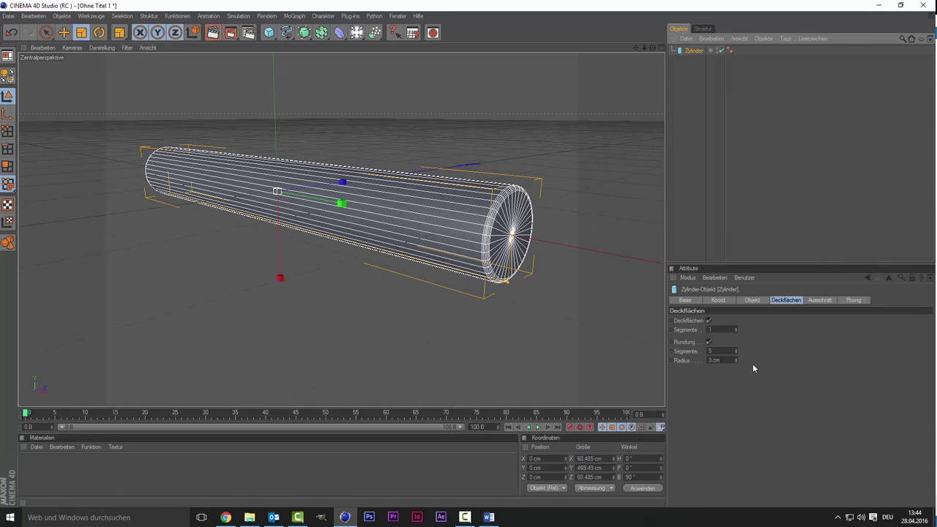
# Step: Set Segmente Höhe to 147 on the Objekt tab and orbit to inspect the mesh
pyautogui.click(749, 301)
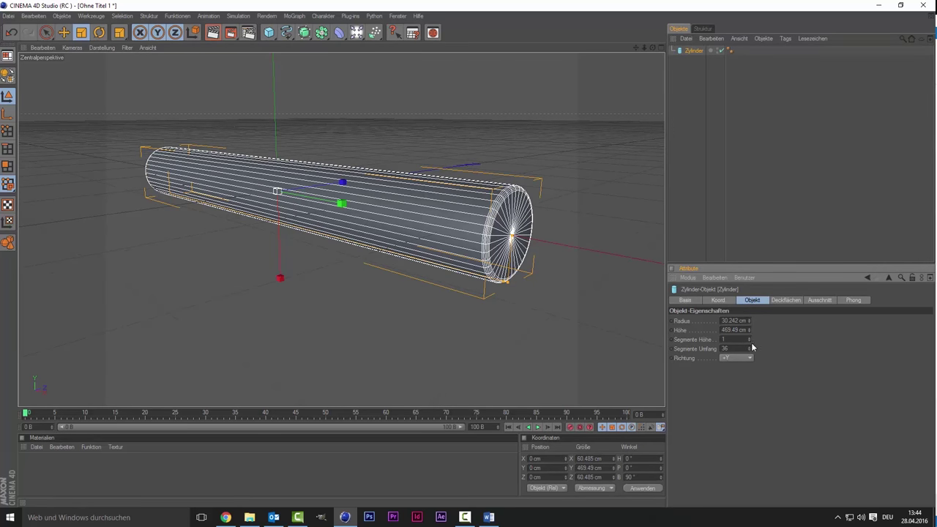
pyautogui.moveTo(749, 339); pyautogui.dragTo(805, 340)
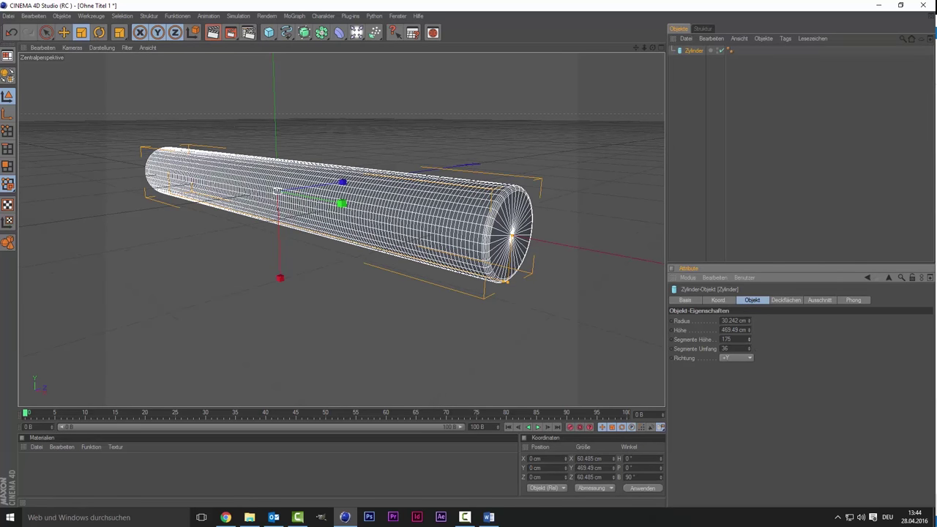
pyautogui.moveTo(748, 339)
pyautogui.mouseDown()
pyautogui.moveTo(725, 340)
pyautogui.moveTo(745, 340)
pyautogui.mouseUp()
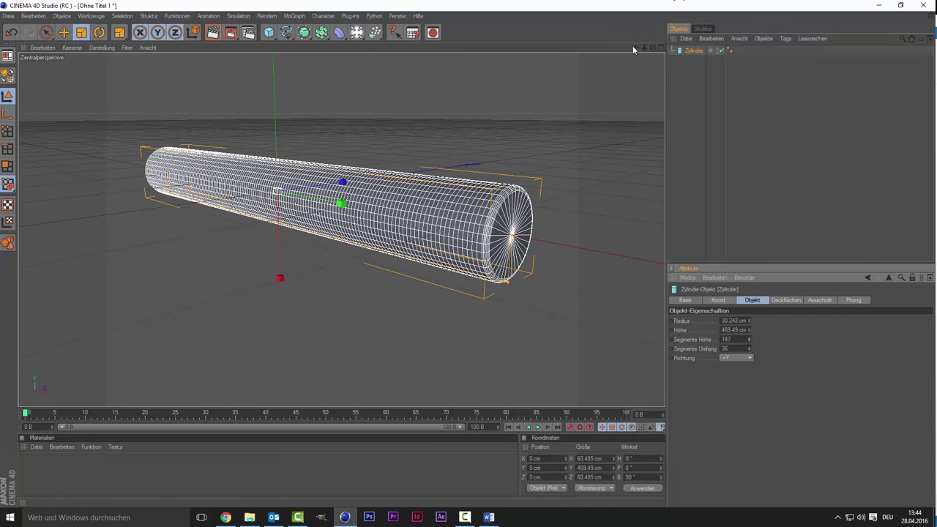
pyautogui.moveTo(634, 47); pyautogui.dragTo(442, 358)
pyautogui.scroll(3, 442, 271)
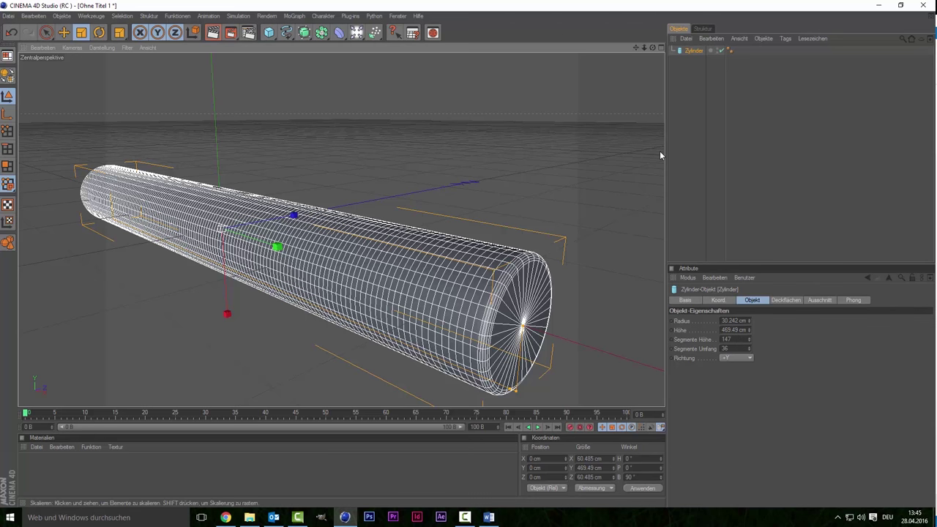
# Step: Make the cylinder editable, Live-select its end-cap polygons in polygon mode, and delete them
pyautogui.press('c')
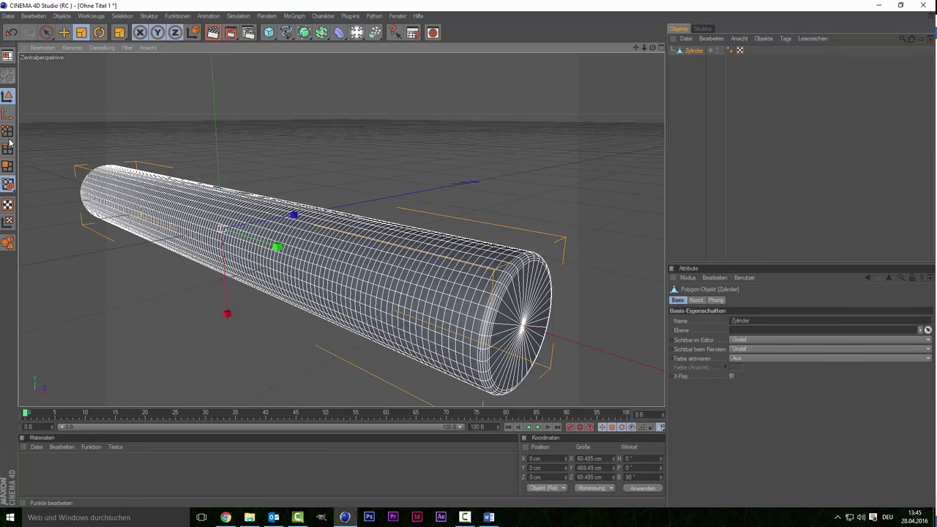
pyautogui.click(7, 167)
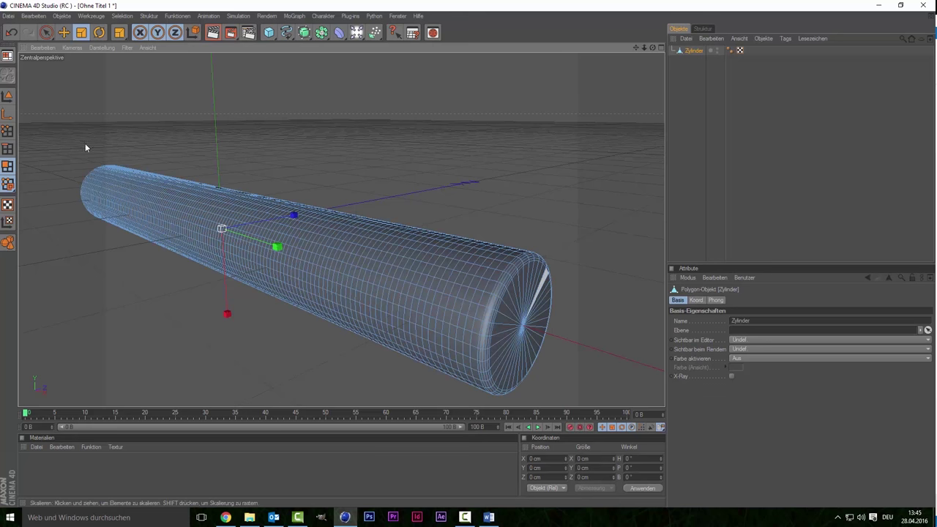
pyautogui.click(47, 32)
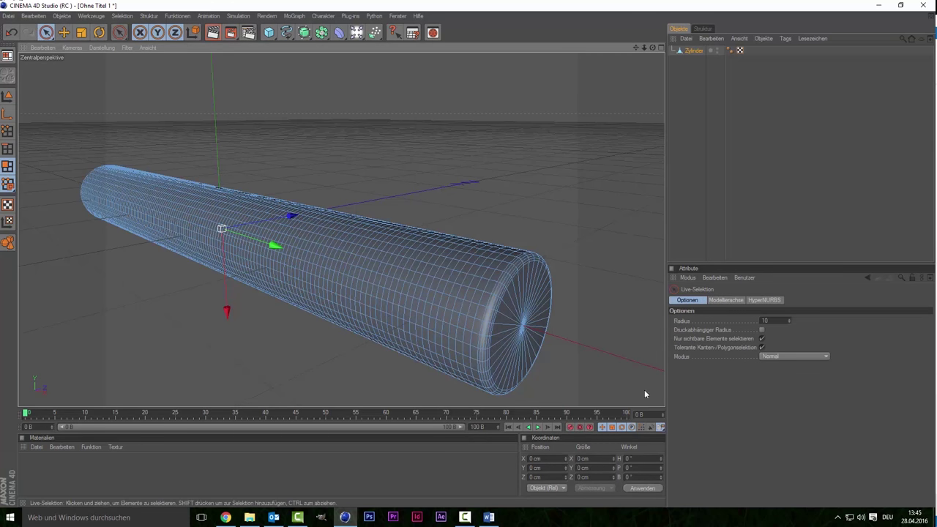
pyautogui.moveTo(533, 269)
pyautogui.mouseDown()
pyautogui.moveTo(519, 283)
pyautogui.moveTo(498, 350)
pyautogui.moveTo(514, 358)
pyautogui.mouseUp()
pyautogui.click(795, 180)
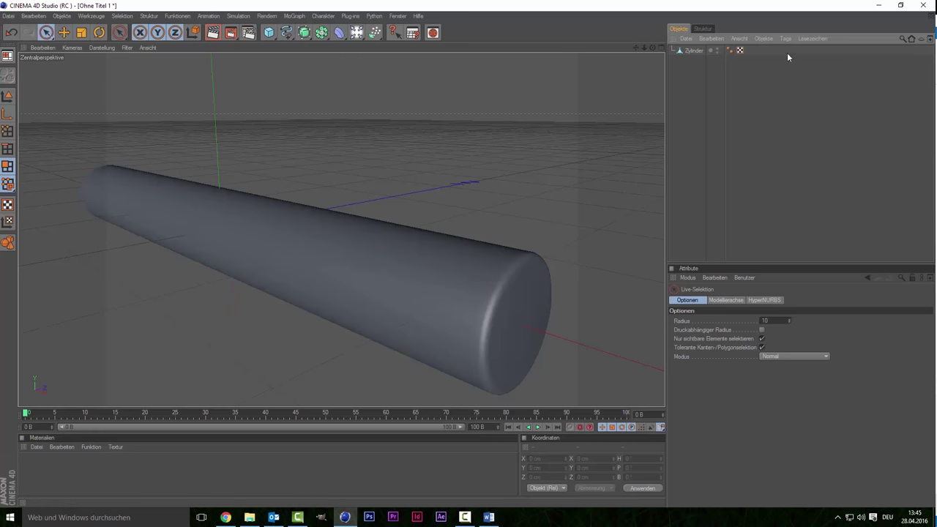
pyautogui.click(694, 51)
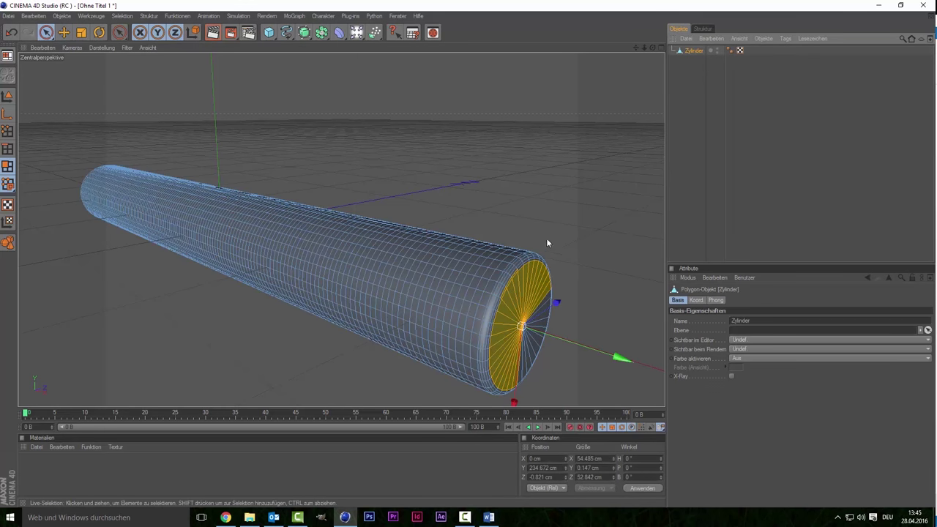
pyautogui.click(544, 326)
pyautogui.moveTo(533, 311)
pyautogui.mouseDown()
pyautogui.moveTo(520, 334)
pyautogui.moveTo(544, 306)
pyautogui.mouseUp()
pyautogui.press('Delete')
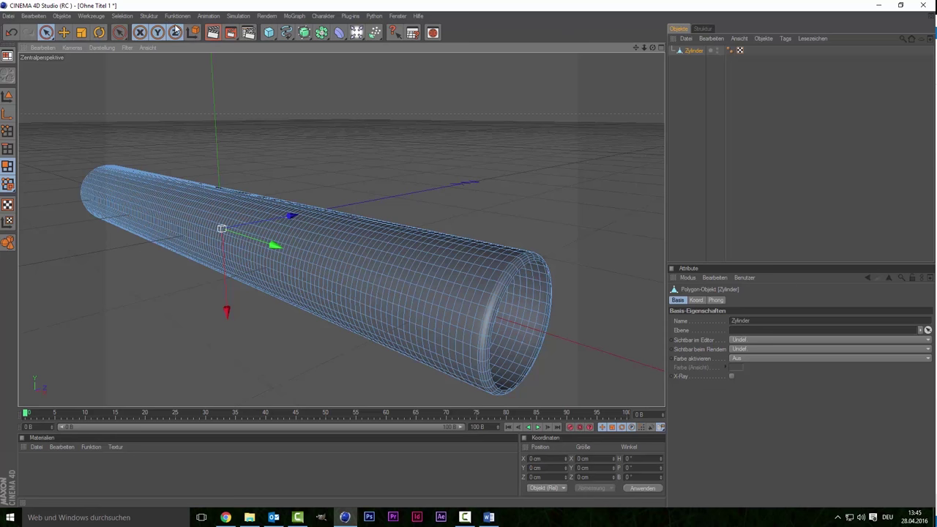
# Step: Add a second cylinder and set its B rotation to 90° so it lies flat
pyautogui.click(272, 37)
pyautogui.click(512, 39)
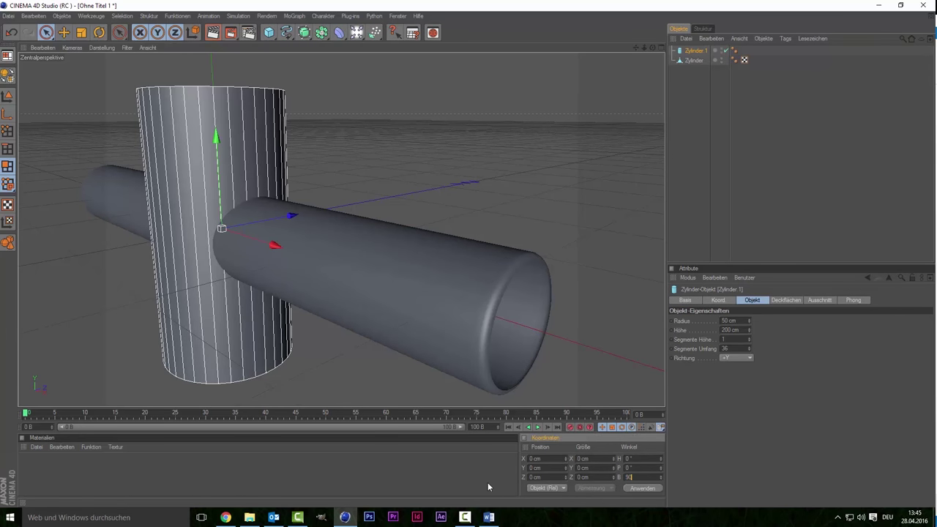
pyautogui.click(11, 100)
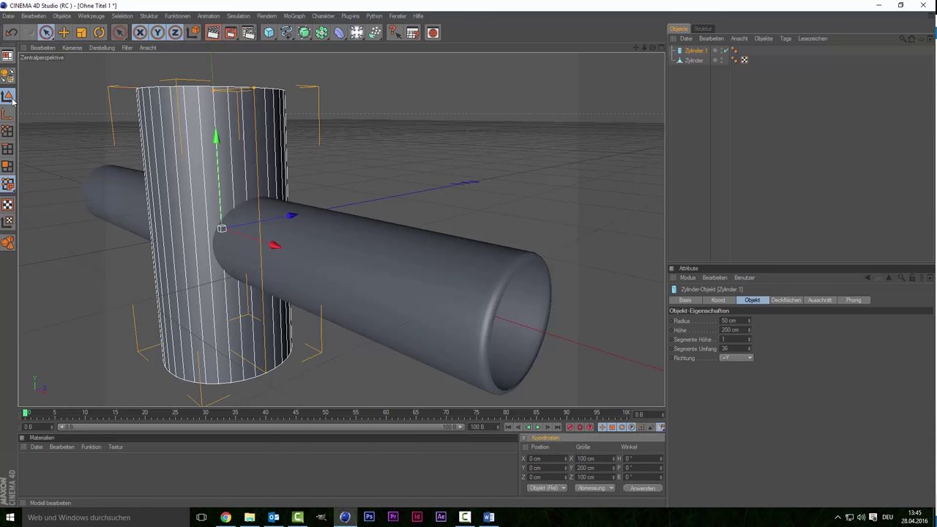
pyautogui.click(647, 479)
pyautogui.write('90')
pyautogui.press('Return')
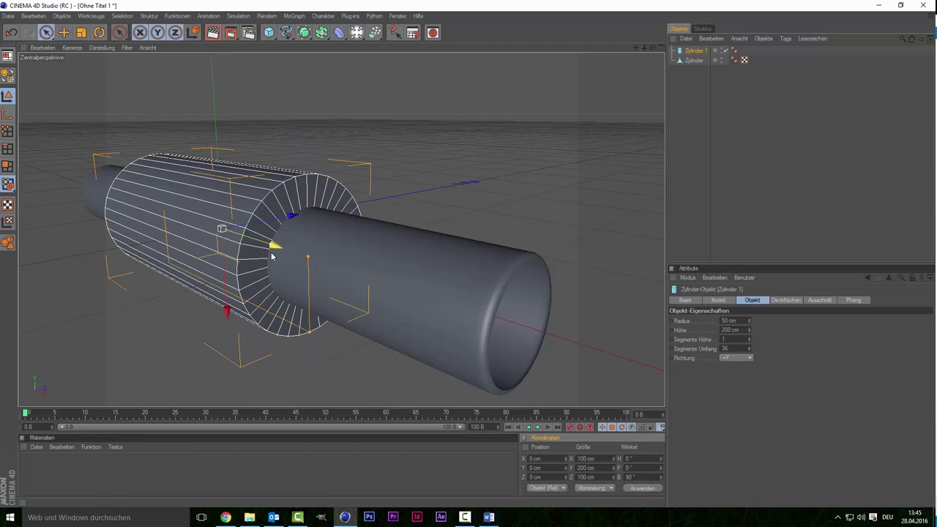
# Step: Slide the new cylinder along X into the tube's open end and shrink its radius
pyautogui.moveTo(275, 245); pyautogui.dragTo(410, 289)
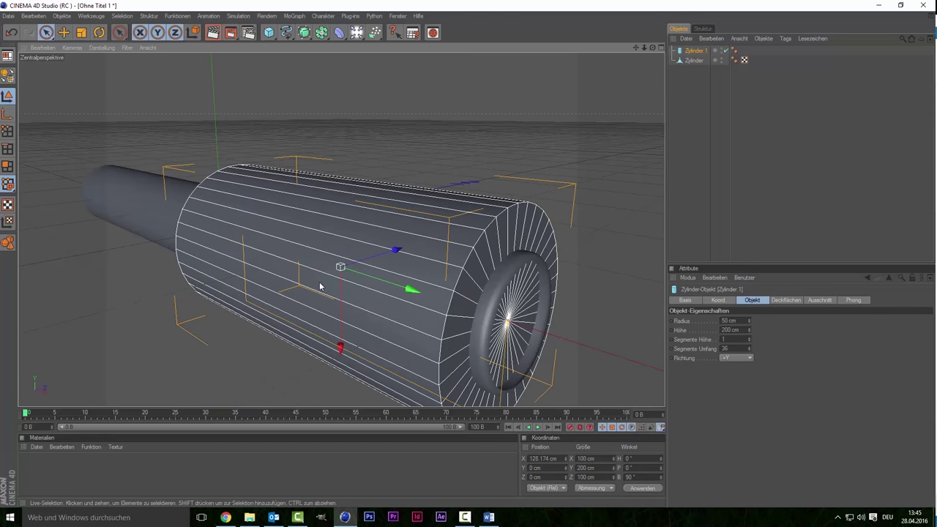
pyautogui.scroll(-1, 373, 296)
pyautogui.scroll(-1, 399, 320)
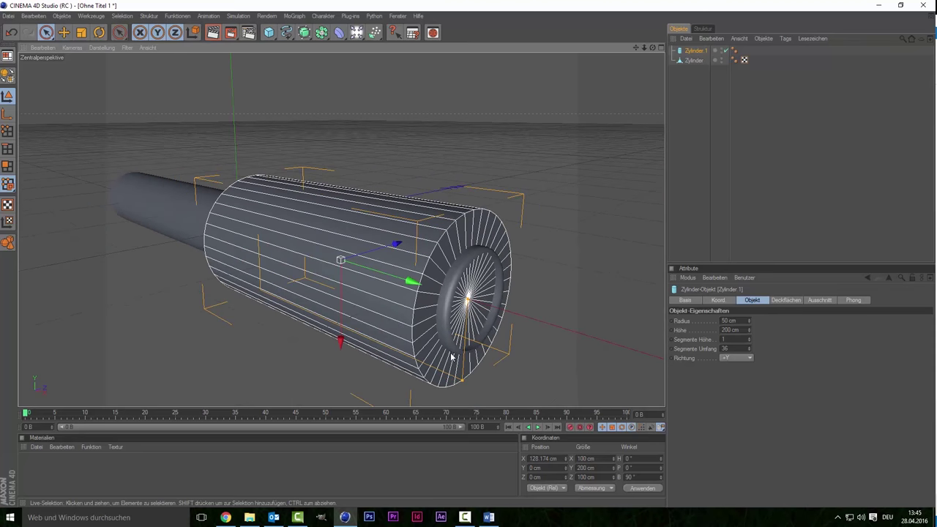
pyautogui.moveTo(463, 382); pyautogui.dragTo(462, 335)
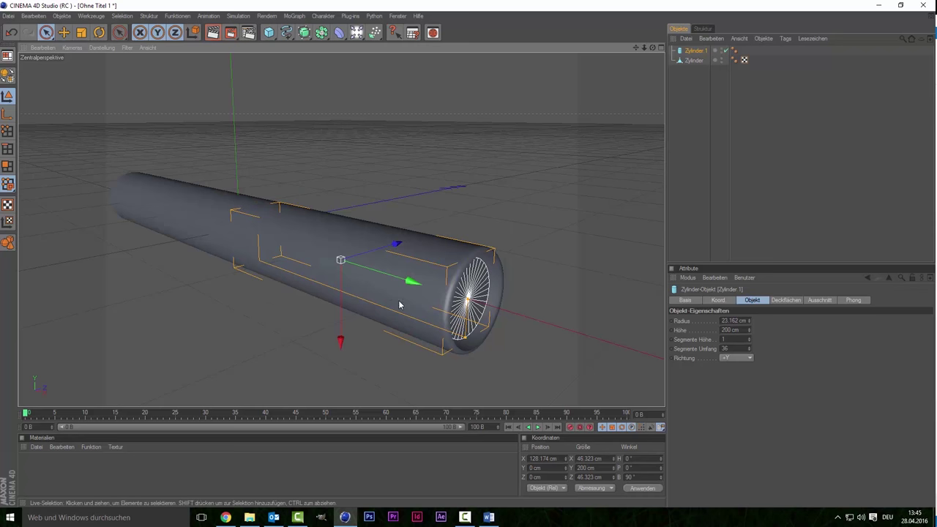
pyautogui.moveTo(402, 283); pyautogui.dragTo(409, 285)
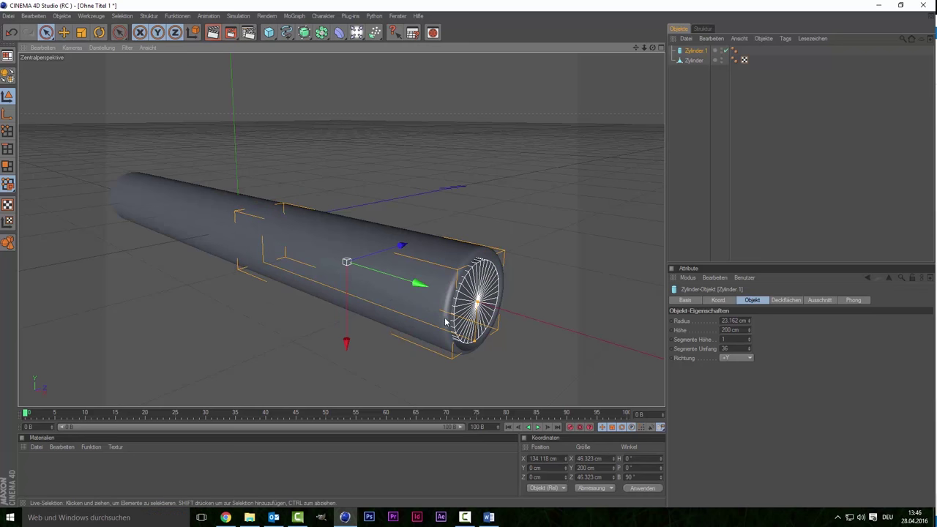
pyautogui.moveTo(473, 342); pyautogui.dragTo(473, 347)
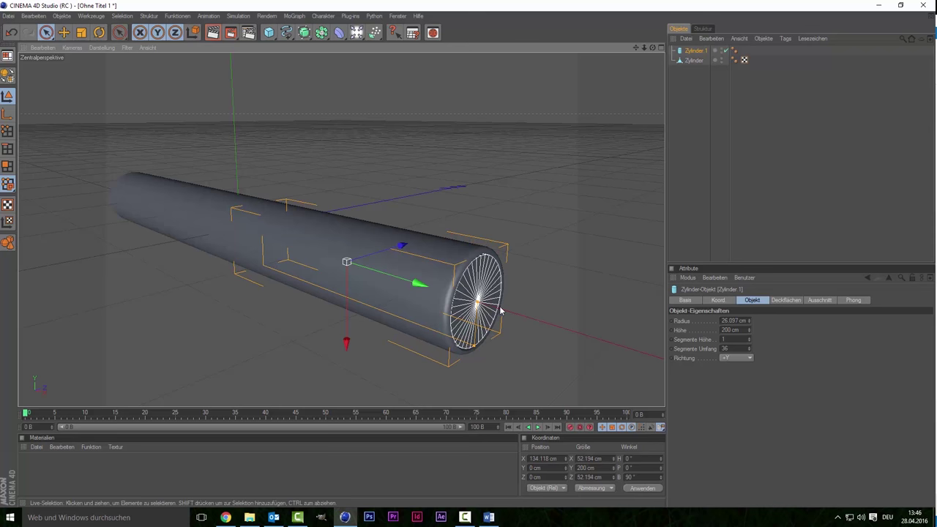
# Step: Fine-tune the inner cylinder to a 27.168 cm radius, then select the outer Zylinder
pyautogui.scroll(1, 551, 83)
pyautogui.moveTo(635, 47); pyautogui.dragTo(557, 129)
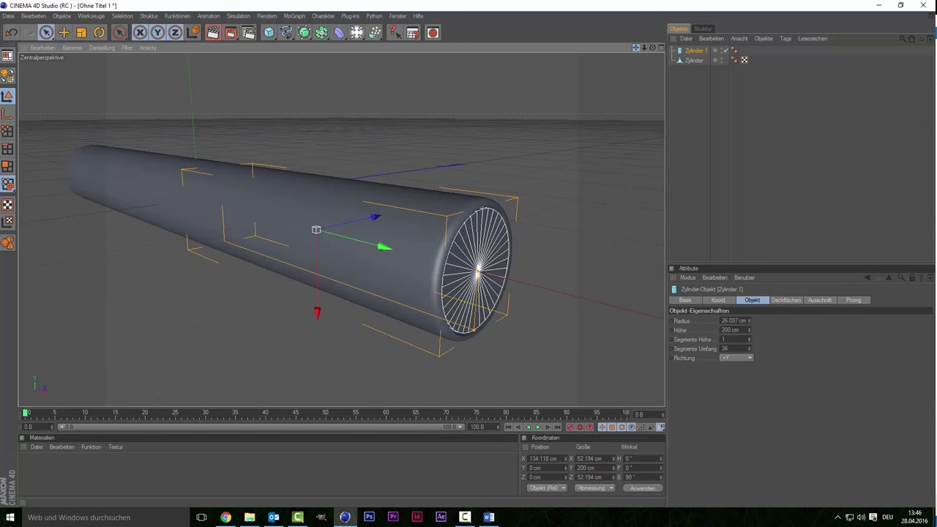
pyautogui.moveTo(438, 302); pyautogui.dragTo(439, 305)
pyautogui.moveTo(354, 222); pyautogui.dragTo(352, 221)
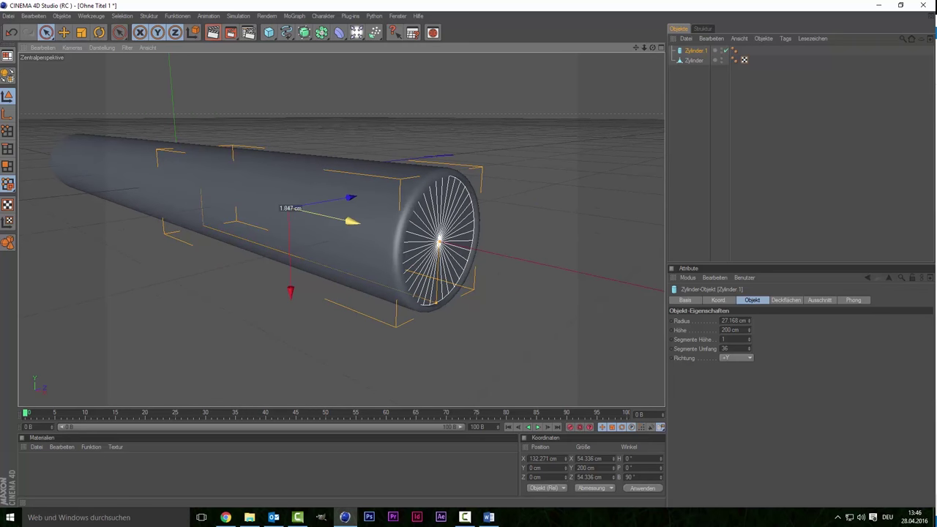
pyautogui.click(708, 202)
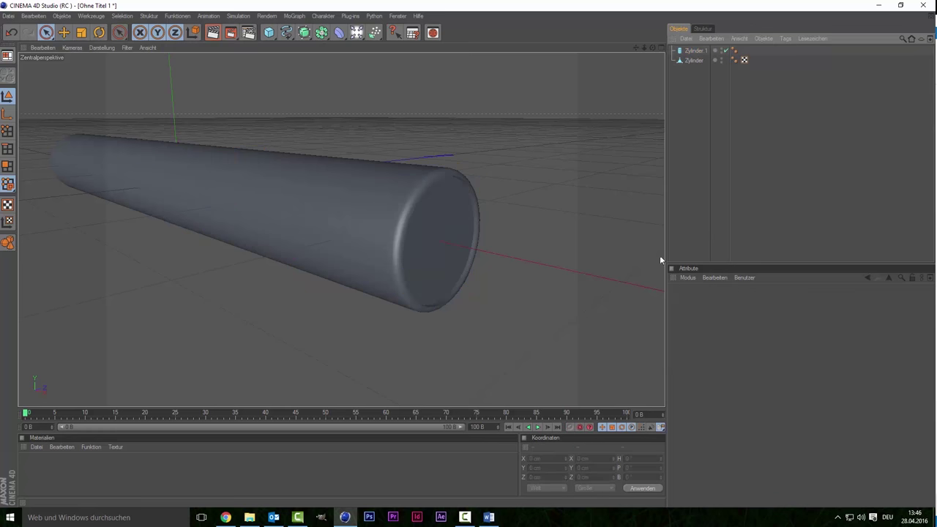
pyautogui.click(410, 244)
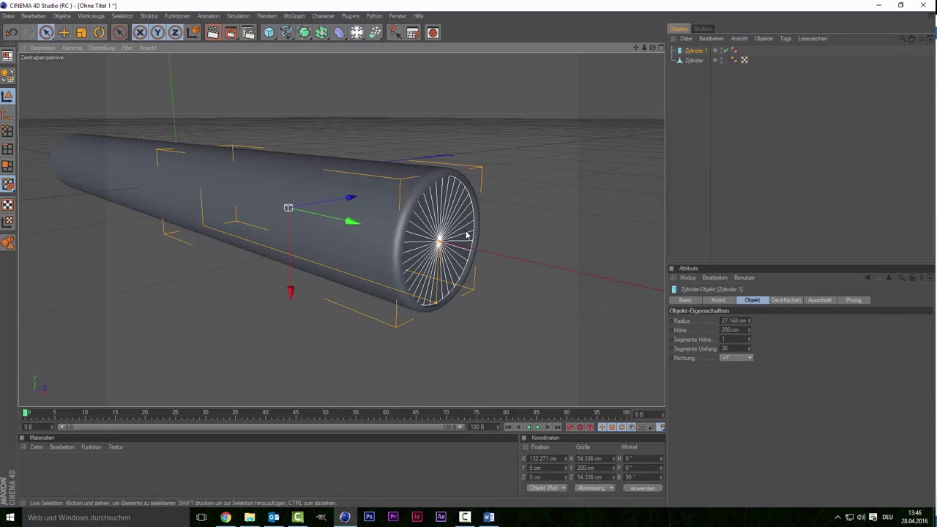
pyautogui.click(701, 61)
# Step: In polygon mode, Loop-Selektion a polygon ring near the tube's open end
pyautogui.moveTo(652, 47); pyautogui.dragTo(622, 52)
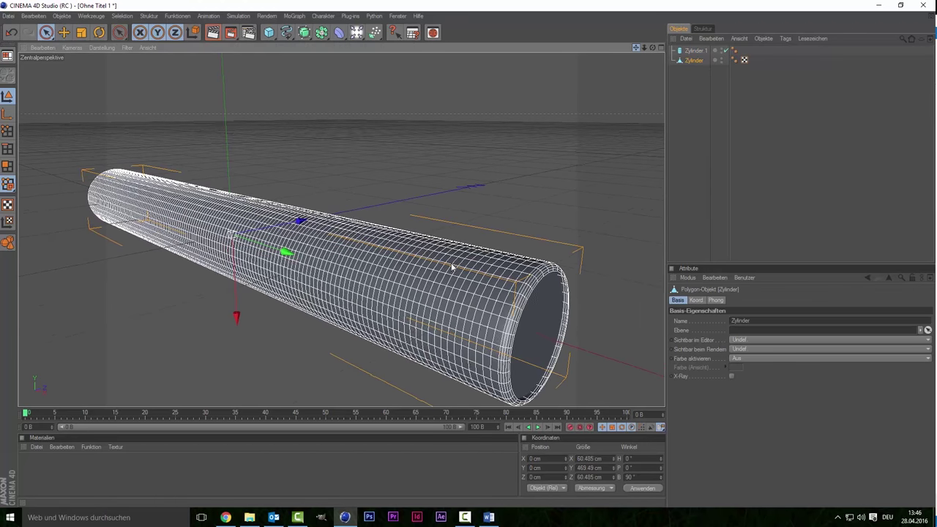
pyautogui.click(7, 167)
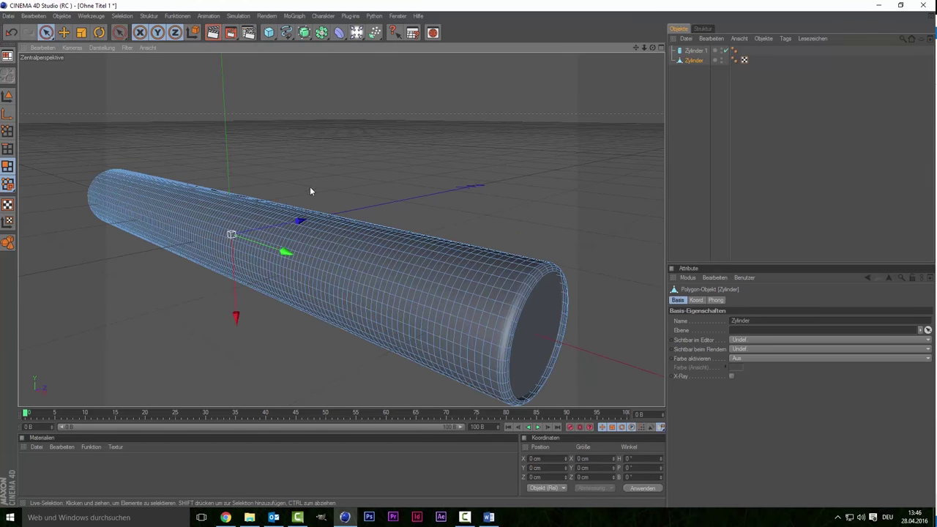
pyautogui.click(122, 16)
pyautogui.click(143, 87)
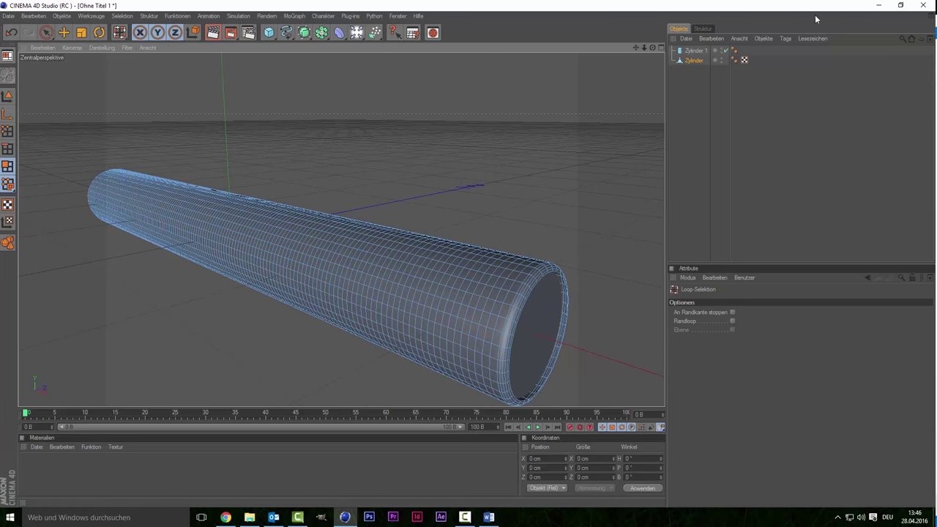
pyautogui.moveTo(654, 48); pyautogui.dragTo(631, 65)
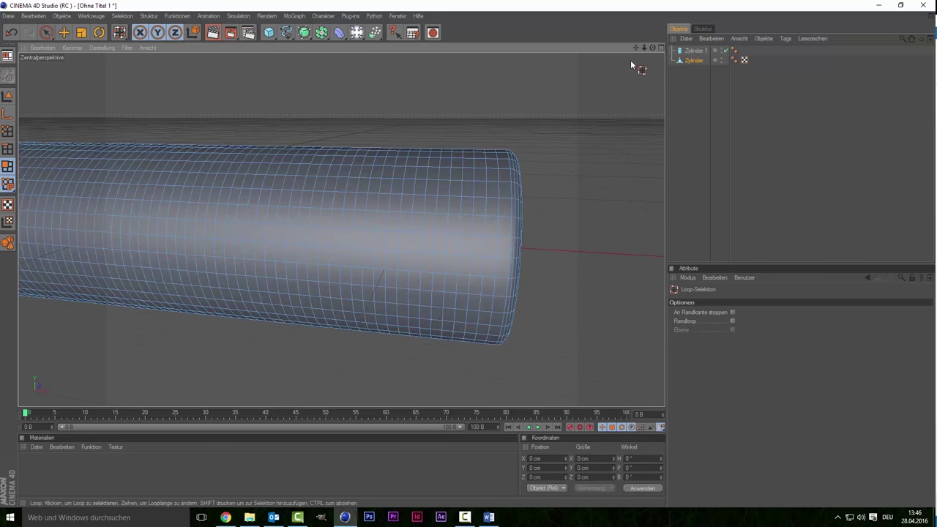
pyautogui.moveTo(654, 49); pyautogui.dragTo(637, 66)
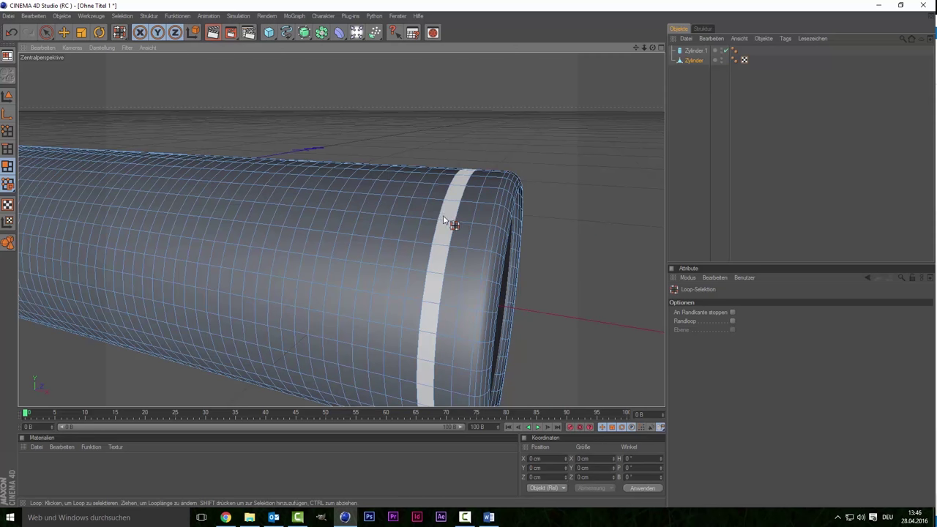
pyautogui.click(435, 216)
# Step: Scale the selected ring inward from 60.485 cm to about 57.7 cm across
pyautogui.scroll(-5, 395, 202)
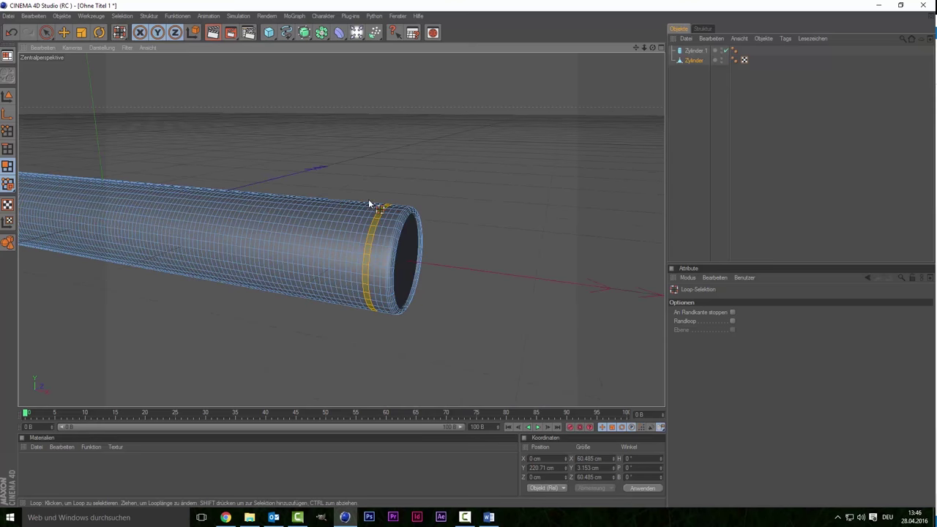
pyautogui.click(81, 32)
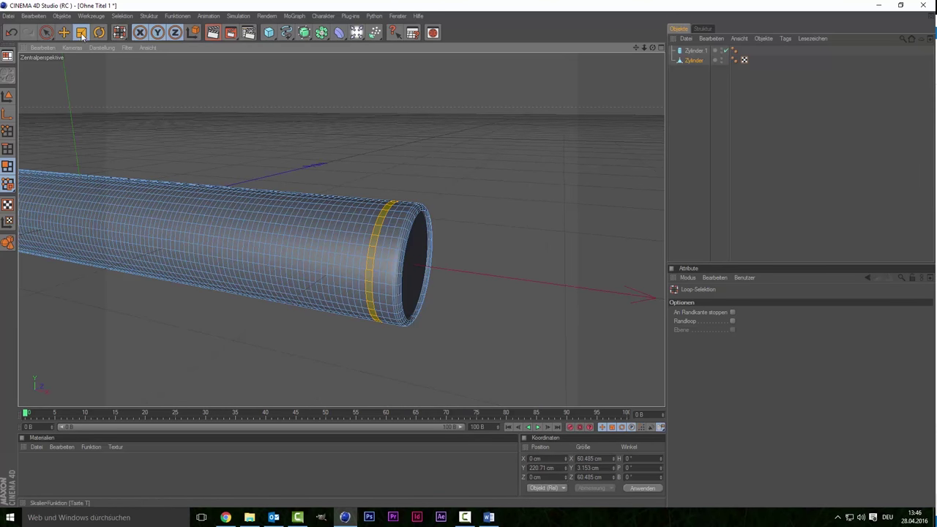
pyautogui.moveTo(403, 273); pyautogui.dragTo(394, 274)
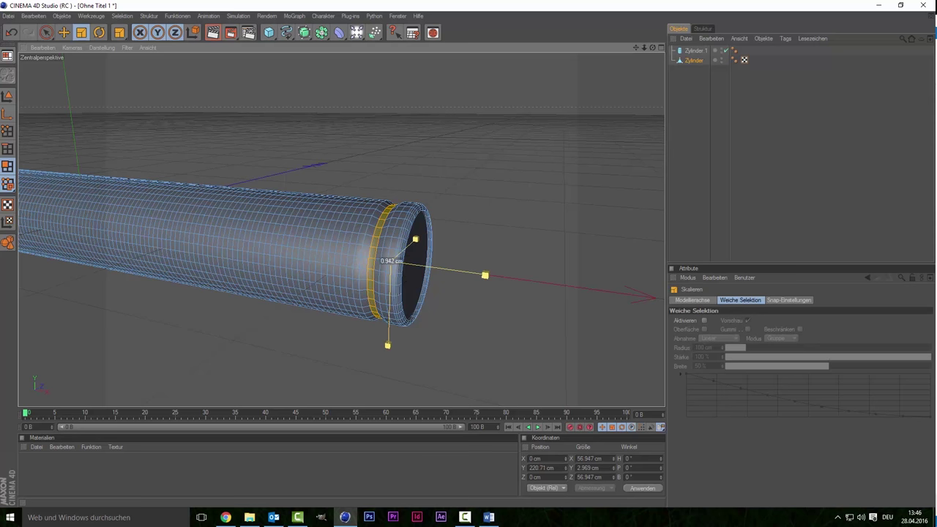
pyautogui.moveTo(394, 274); pyautogui.dragTo(392, 273)
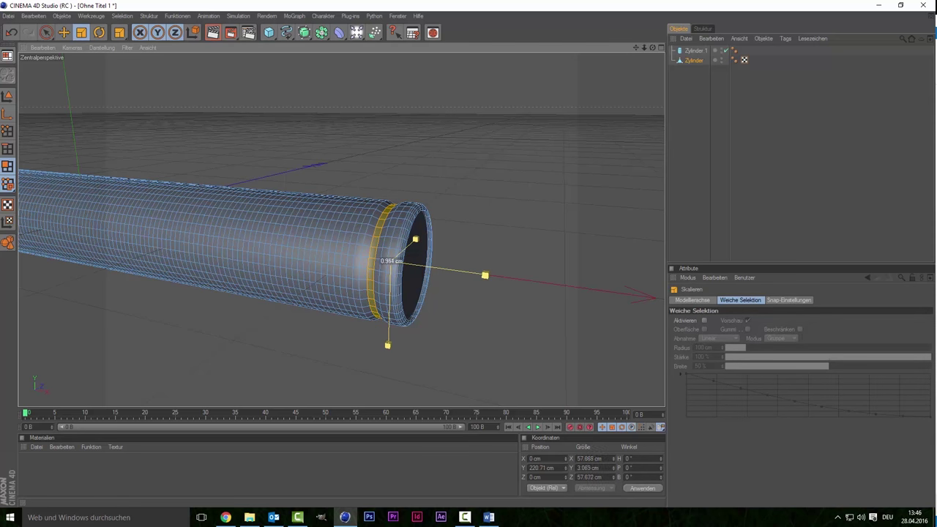
pyautogui.click(760, 174)
pyautogui.click(698, 52)
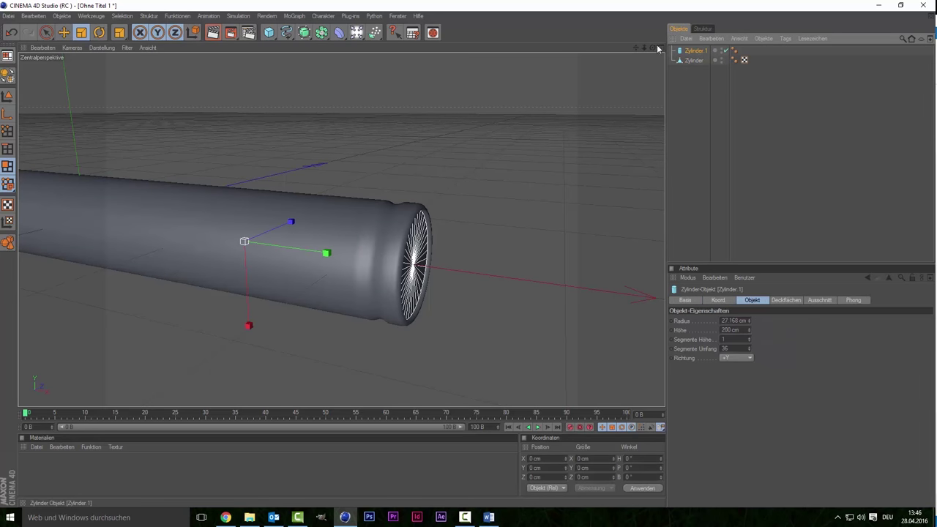
pyautogui.click(692, 60)
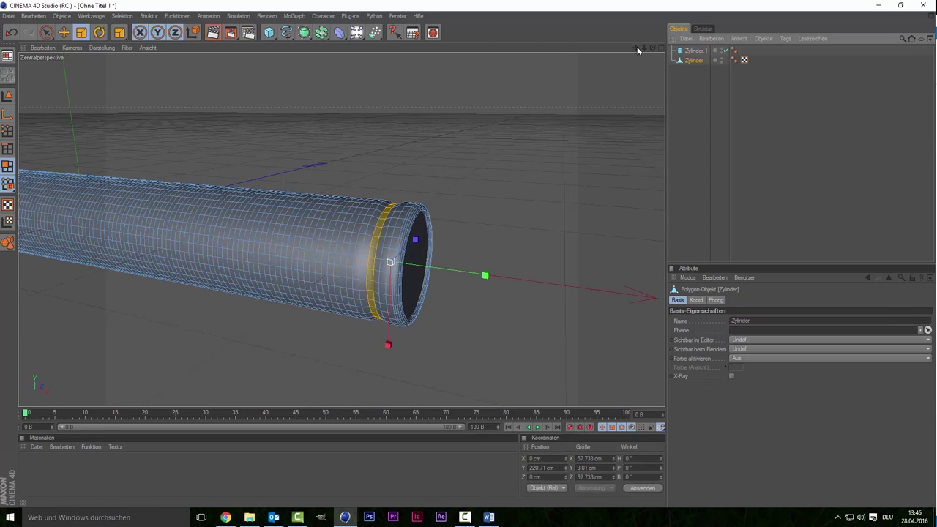
pyautogui.moveTo(637, 47); pyautogui.dragTo(354, 165)
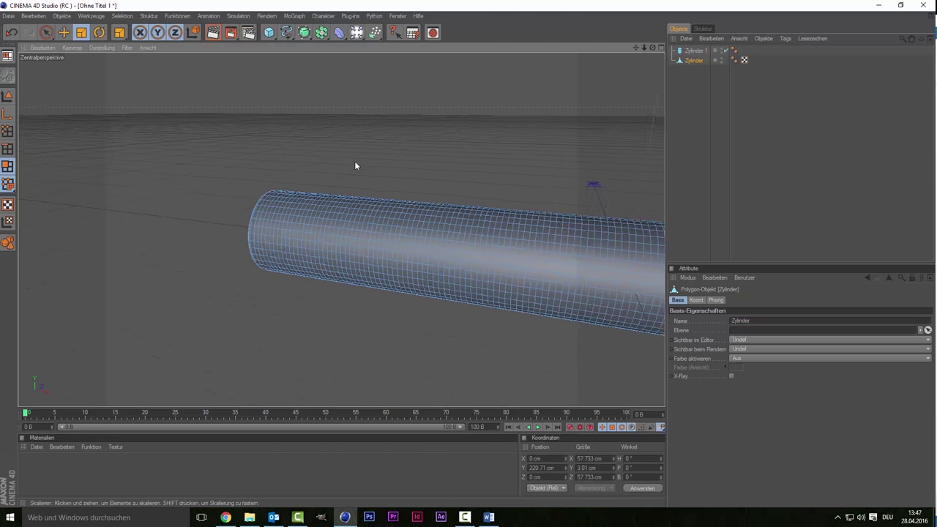
# Step: Loop-select the adjacent ring and scale it inward to about 57.2 cm, forming a groove
pyautogui.moveTo(650, 49)
pyautogui.mouseDown()
pyautogui.moveTo(629, 59)
pyautogui.moveTo(634, 47)
pyautogui.mouseUp()
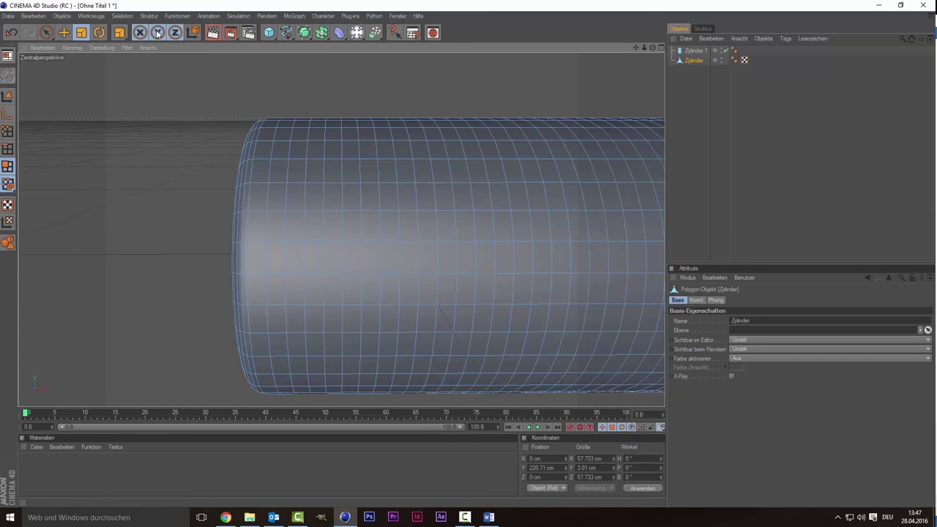
pyautogui.click(130, 16)
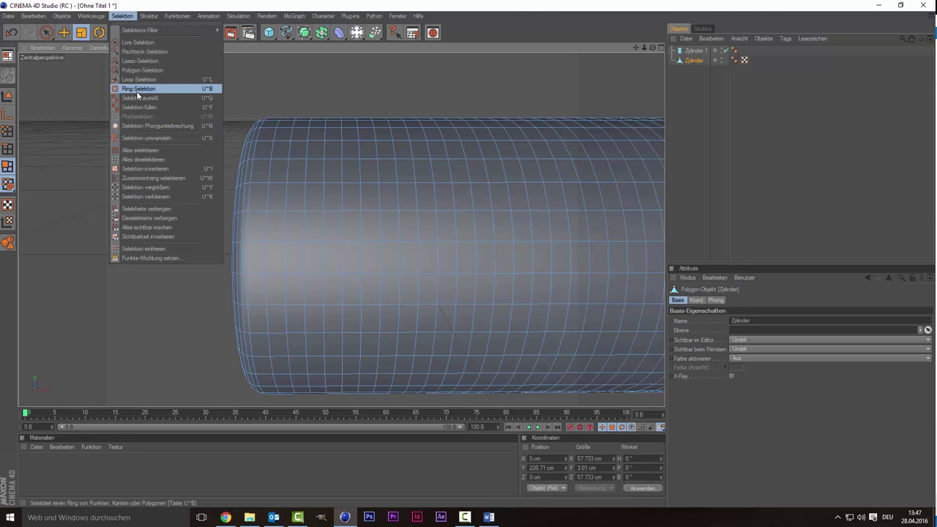
pyautogui.click(139, 79)
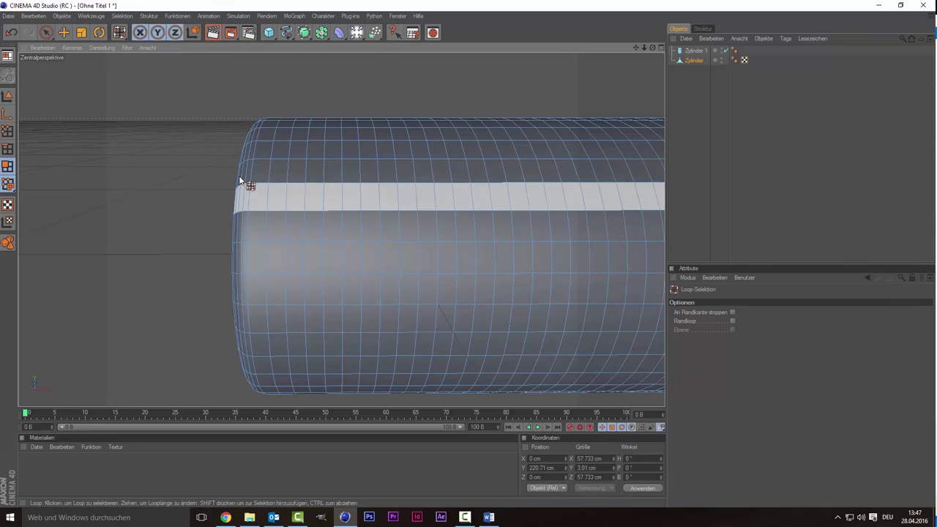
pyautogui.click(315, 192)
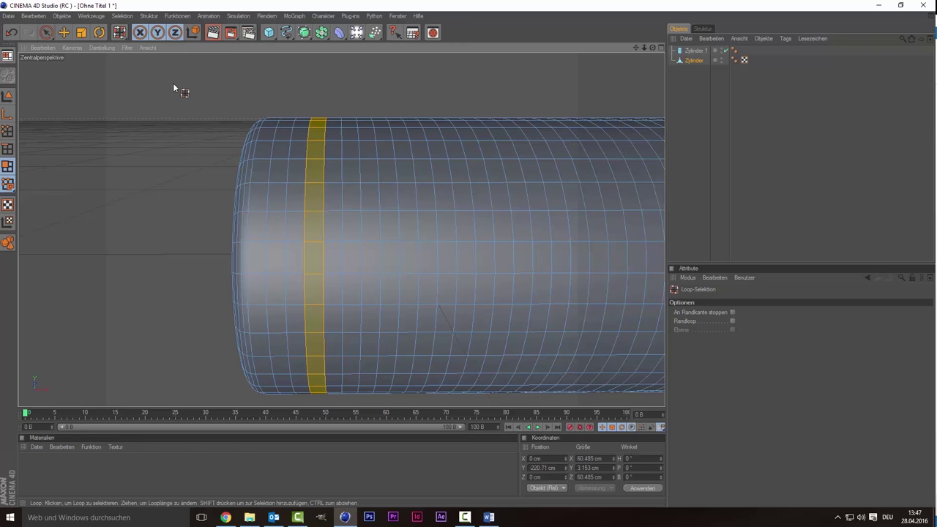
pyautogui.click(79, 32)
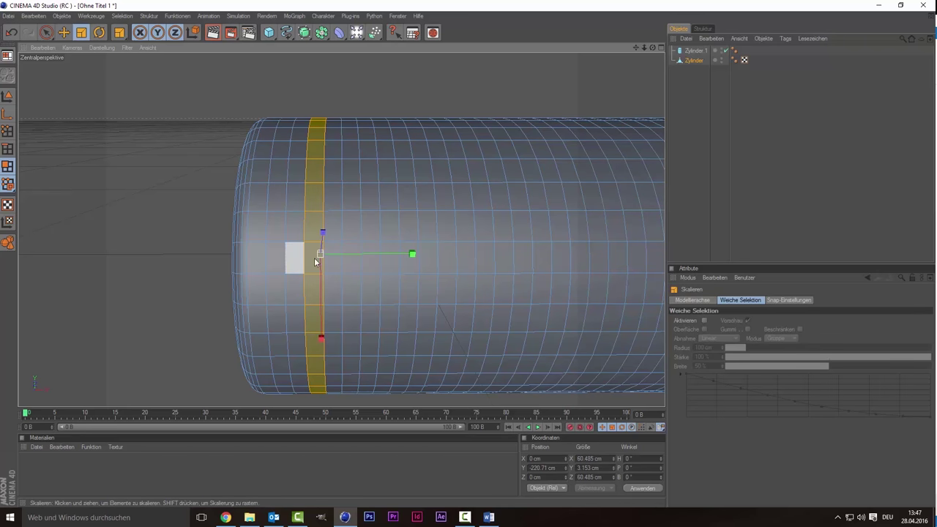
pyautogui.moveTo(329, 269); pyautogui.dragTo(311, 269)
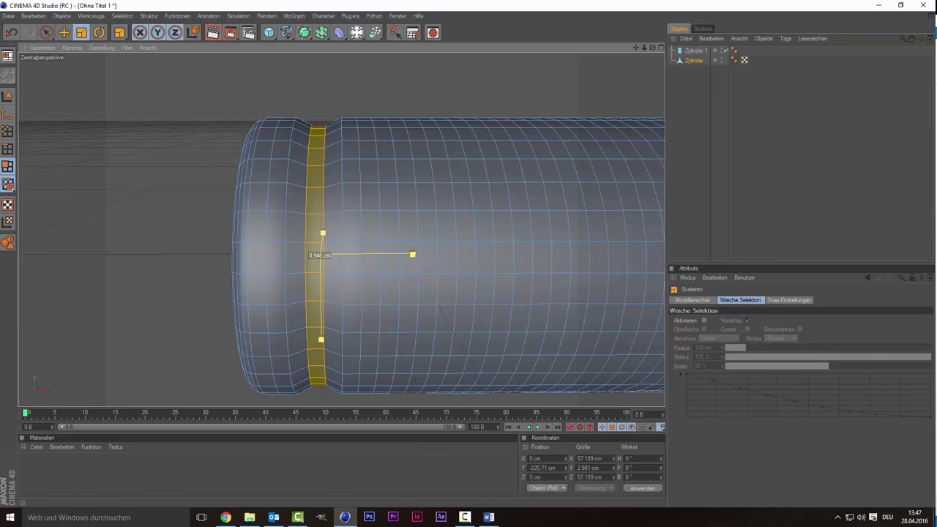
pyautogui.scroll(-5, 558, 145)
# Step: Clear the edge selection and orbit the view around the cylinder's capped end
pyautogui.click(562, 86)
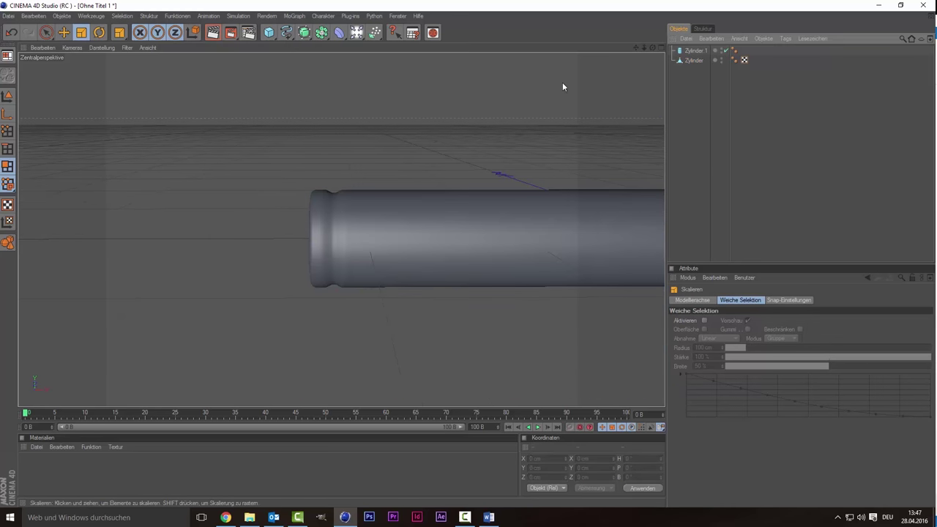
pyautogui.scroll(-1, 578, 74)
pyautogui.moveTo(637, 47); pyautogui.dragTo(732, 22)
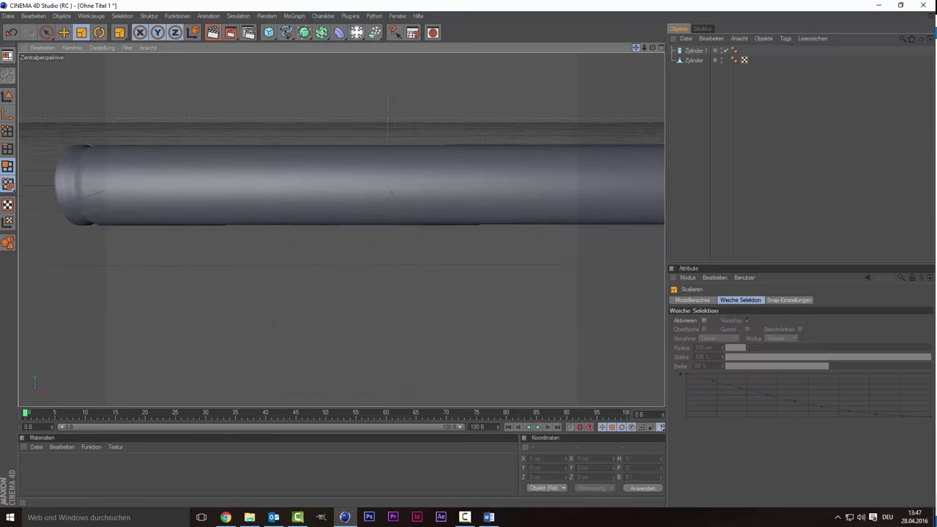
pyautogui.moveTo(636, 47); pyautogui.dragTo(761, 81)
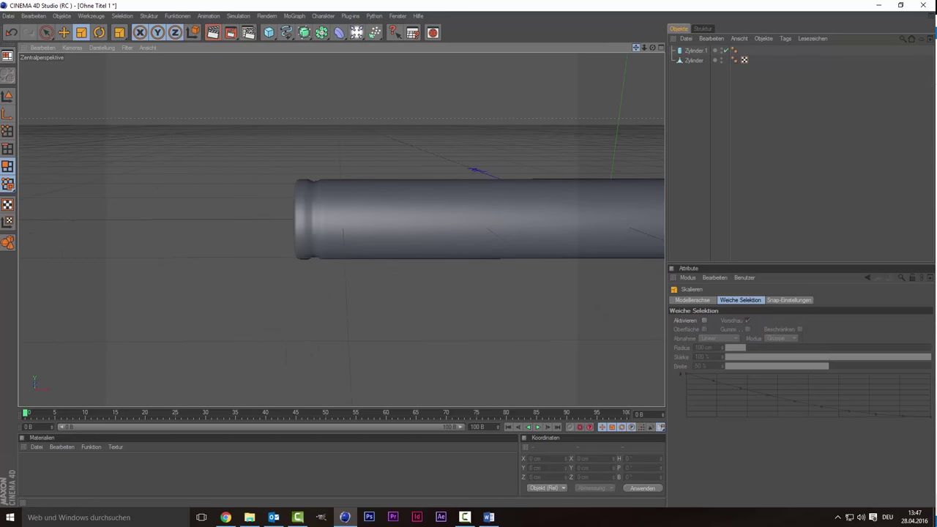
pyautogui.moveTo(636, 46); pyautogui.dragTo(585, 51)
pyautogui.moveTo(652, 47); pyautogui.dragTo(703, 66)
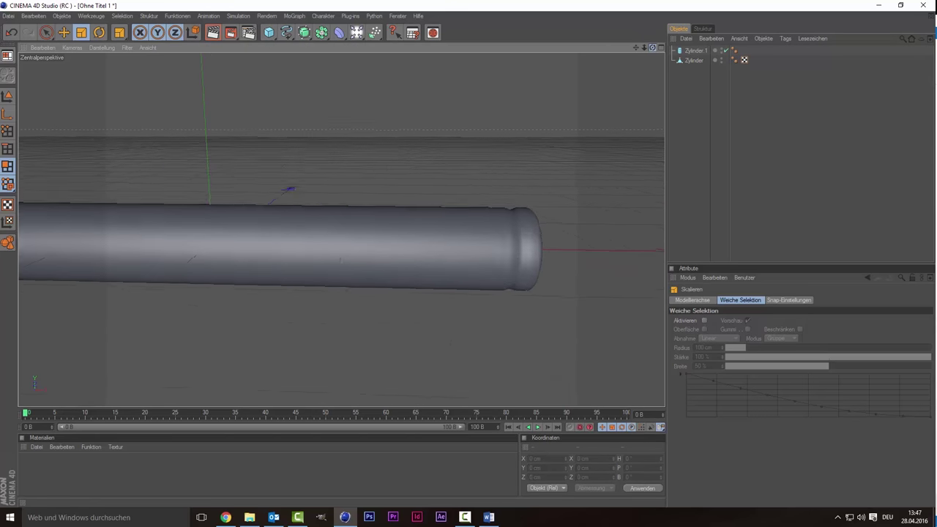
# Step: Maximise the Front view and zoom in on the tube's grooved end
pyautogui.middleClick(470, 313)
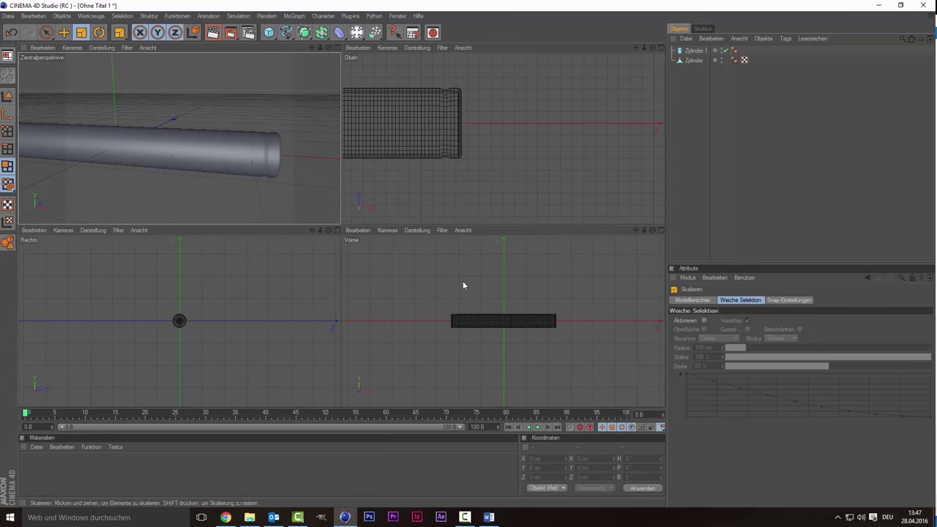
pyautogui.middleClick(472, 293)
pyautogui.scroll(3, 479, 275)
pyautogui.scroll(3, 484, 271)
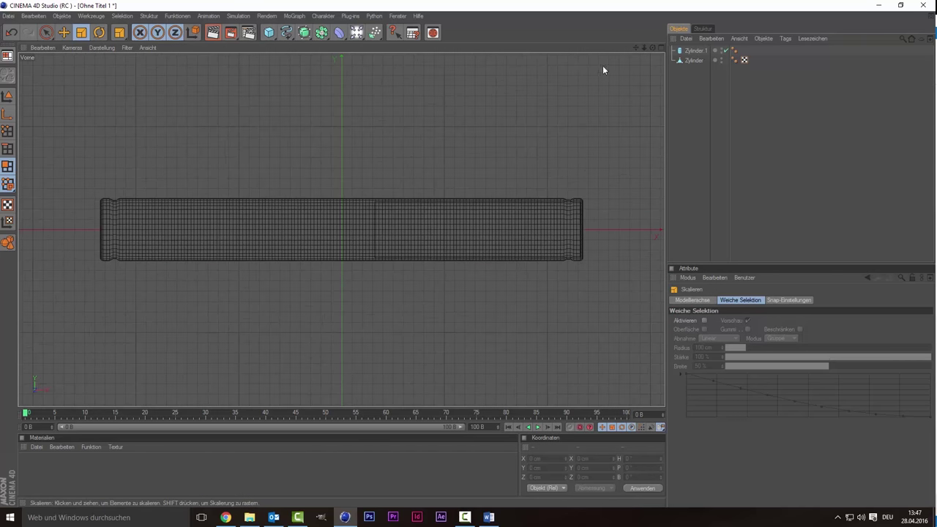
pyautogui.moveTo(637, 48); pyautogui.dragTo(576, 83)
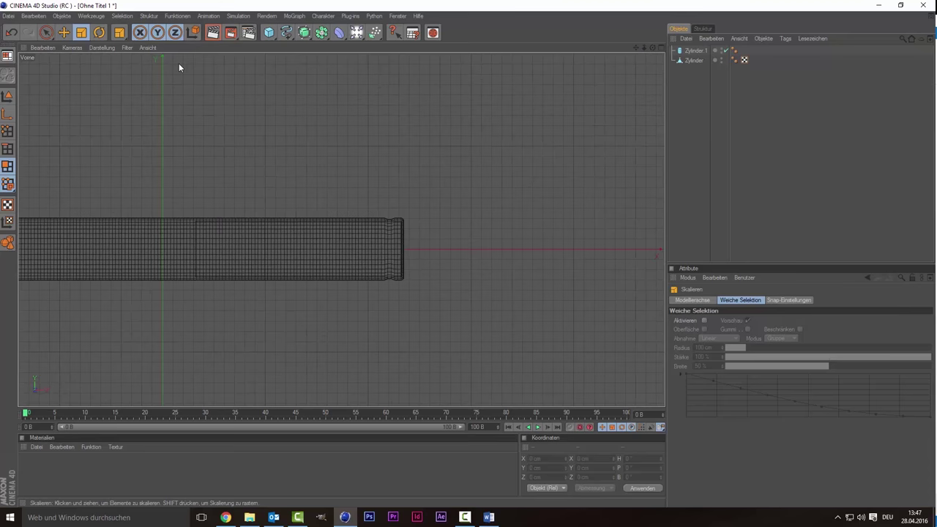
pyautogui.middleClick(304, 194)
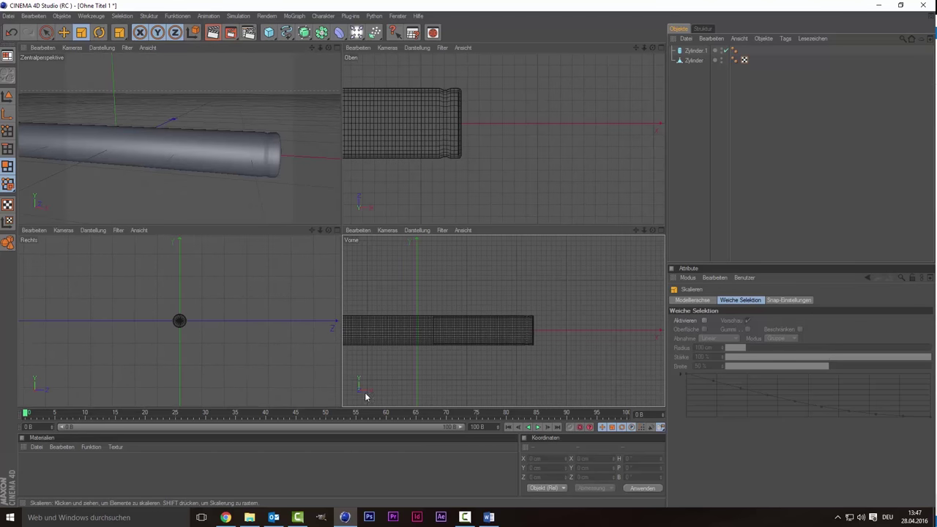
pyautogui.middleClick(516, 315)
pyautogui.scroll(3, 461, 216)
pyautogui.scroll(2, 385, 164)
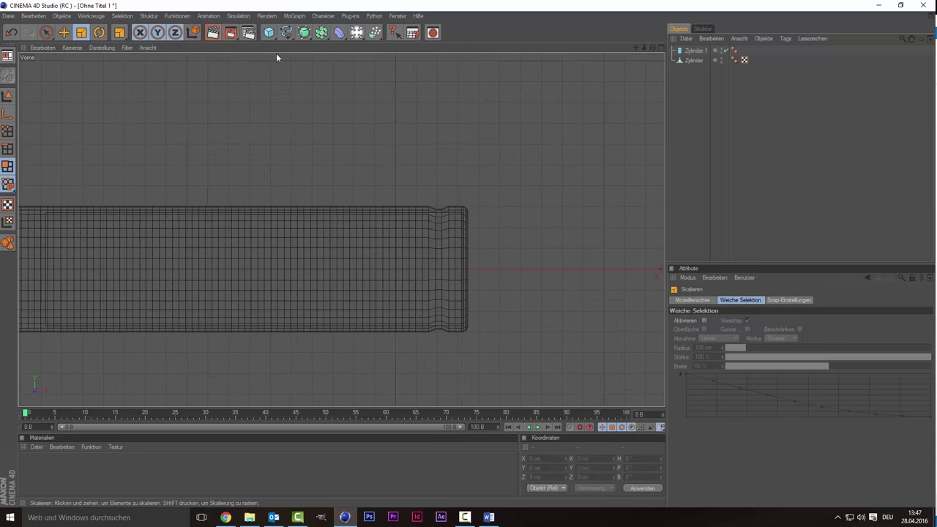
pyautogui.scroll(2, 354, 211)
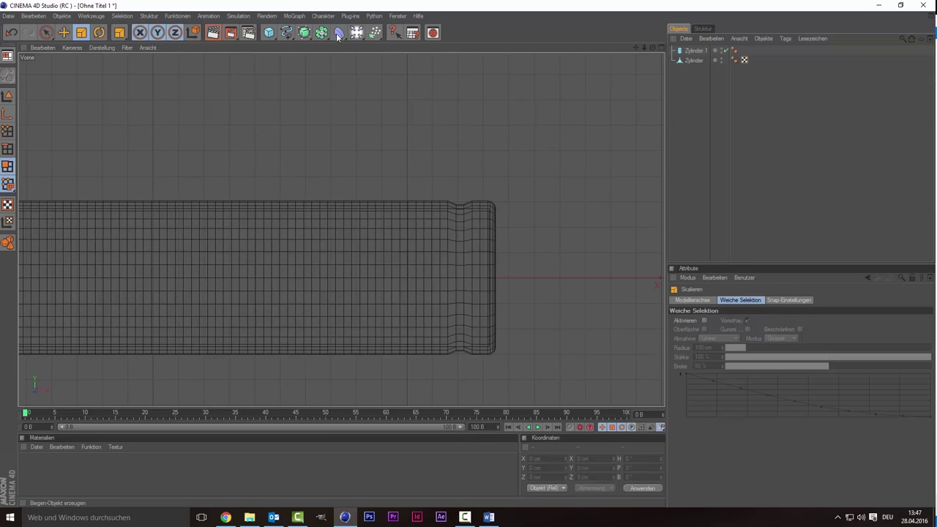
pyautogui.click(281, 37)
# Step: Draw a three-point linear spline in Front view along the cylinder axis, past its end
pyautogui.click(410, 59)
pyautogui.scroll(1, 430, 305)
pyautogui.scroll(1, 432, 305)
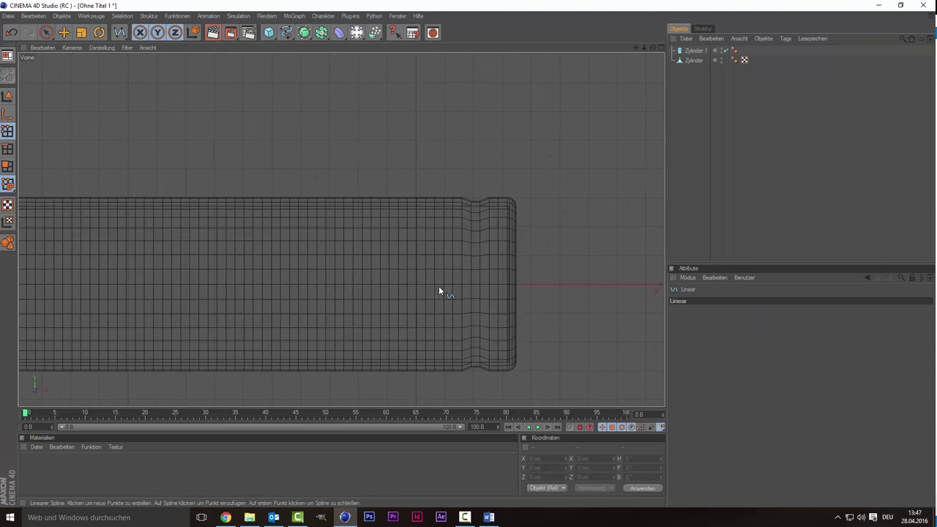
pyautogui.click(436, 285)
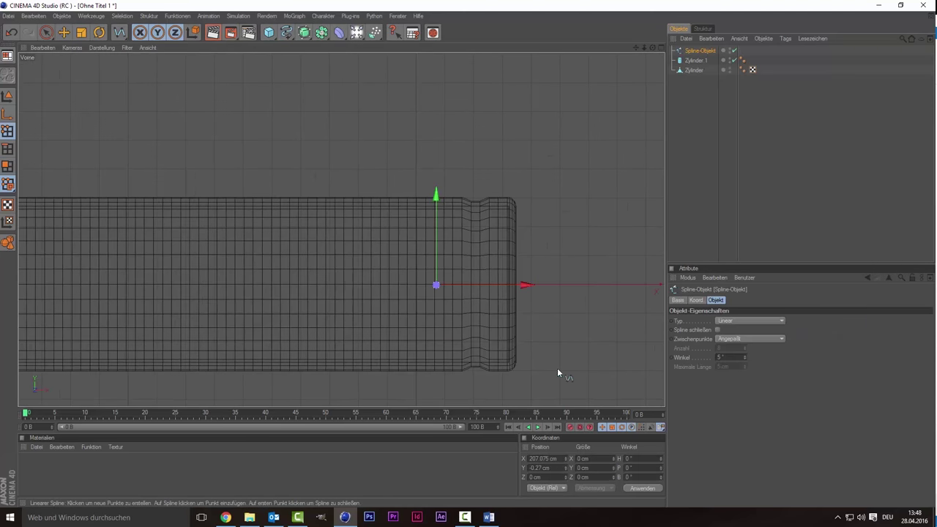
pyautogui.click(566, 285)
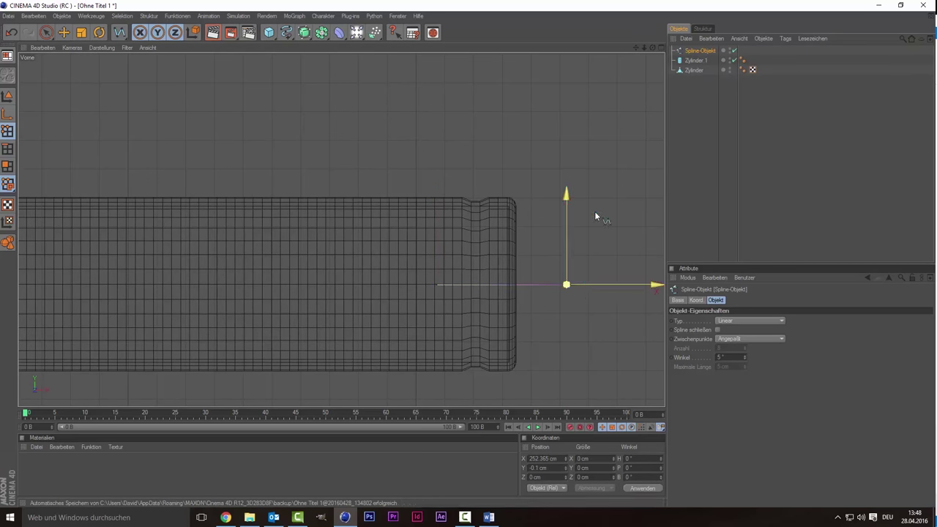
pyautogui.moveTo(635, 47); pyautogui.dragTo(571, 162)
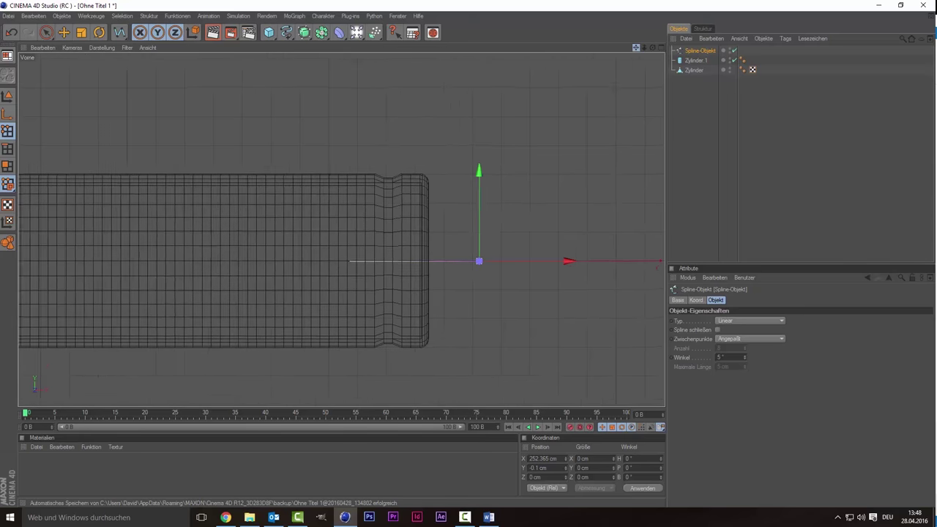
pyautogui.click(516, 261)
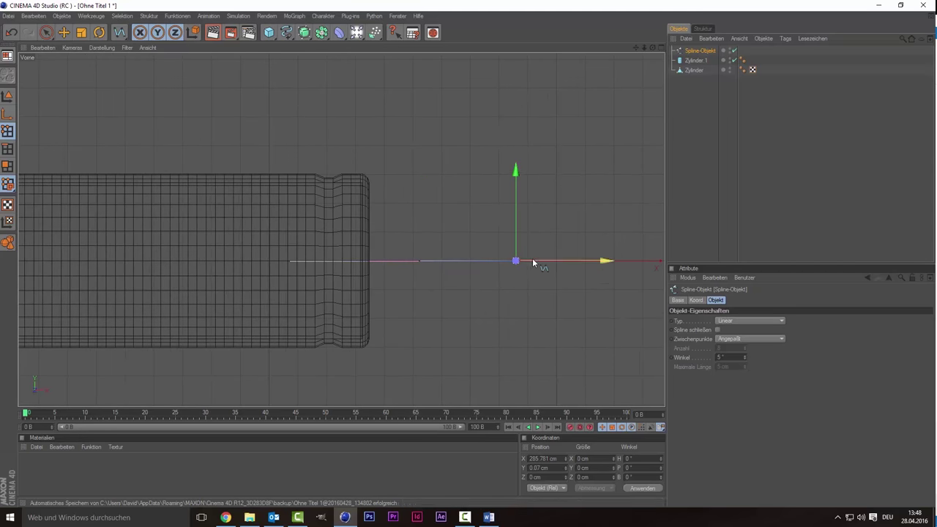
# Step: Return to the perspective view and select the spline and both cylinders
pyautogui.middleClick(397, 247)
pyautogui.middleClick(247, 174)
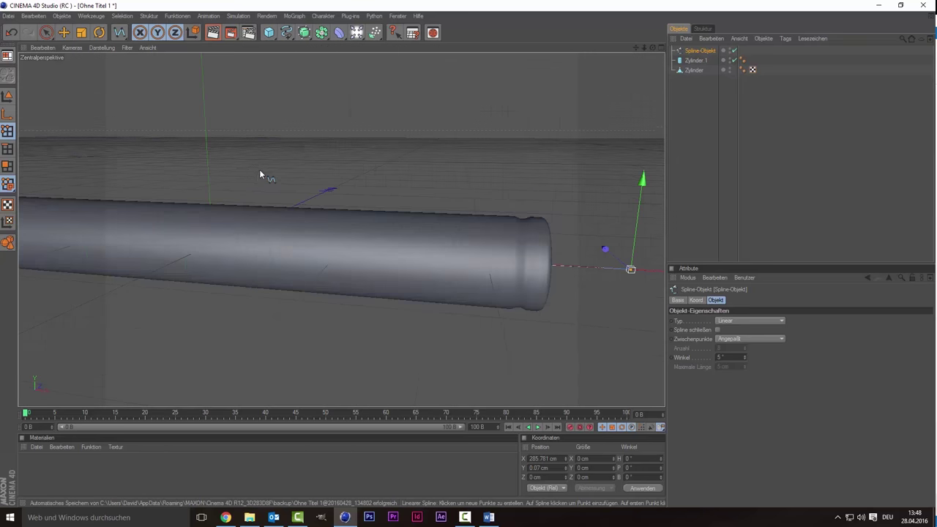
pyautogui.moveTo(652, 46); pyautogui.dragTo(622, 47)
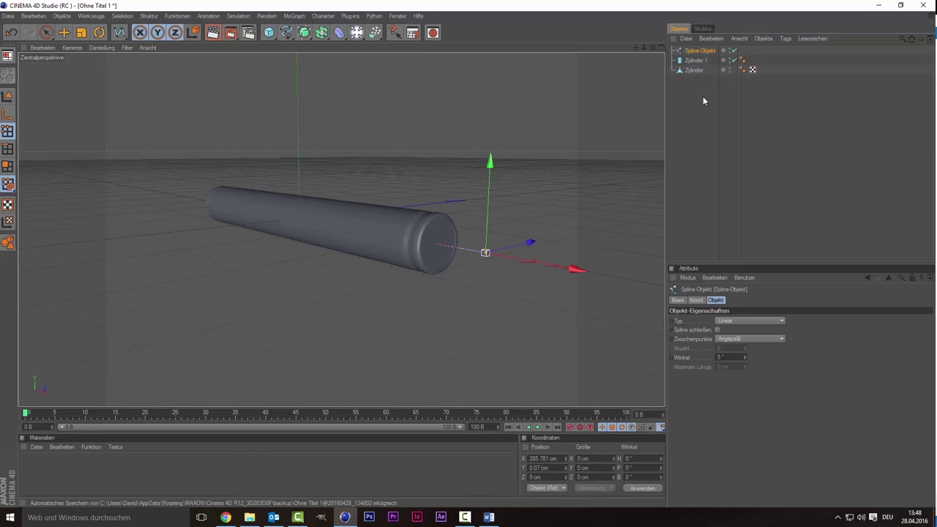
pyautogui.moveTo(688, 98); pyautogui.dragTo(690, 44)
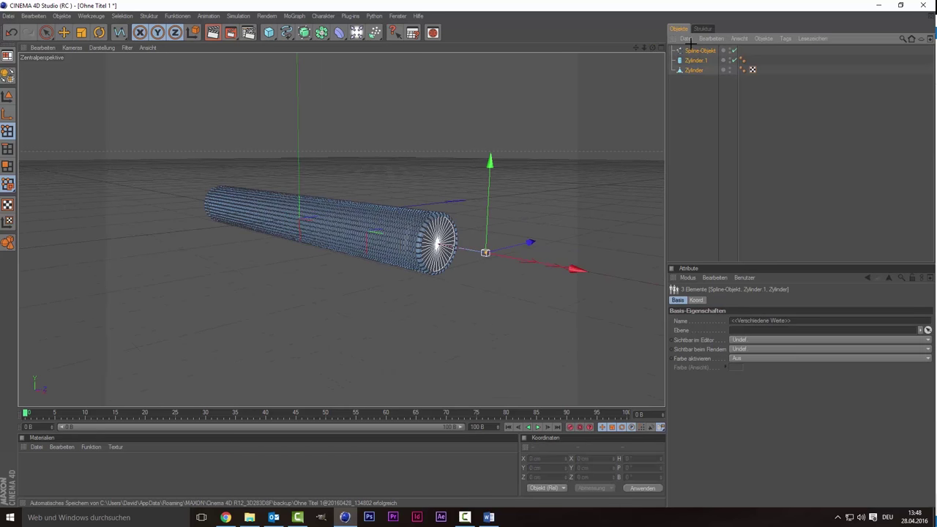
# Step: Group the tubes and spline with Alt+G, nest the null under a new Klon cloner, and open its modes
pyautogui.hotkey('alt', 'g')
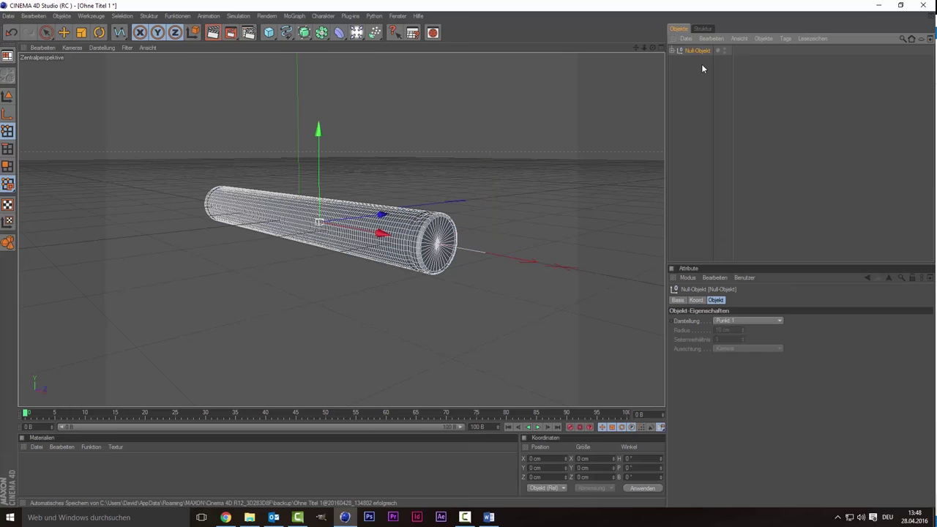
pyautogui.click(6, 96)
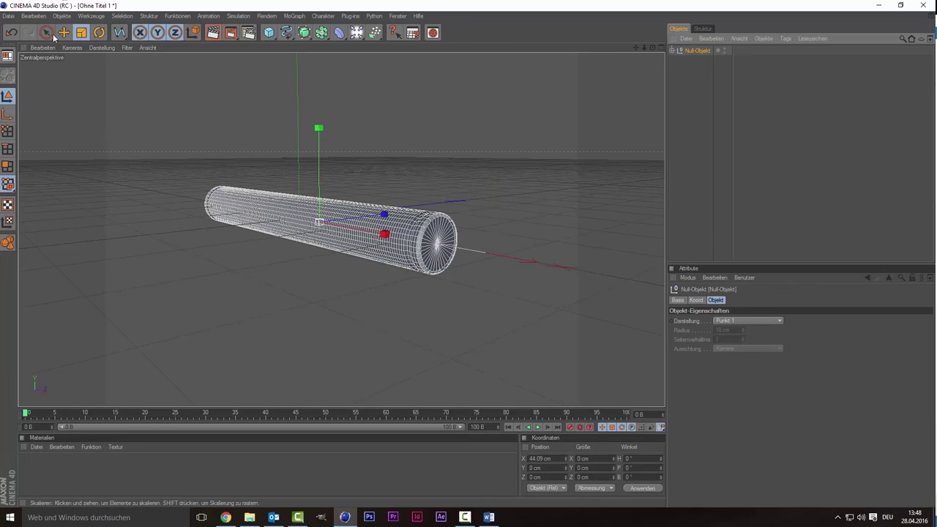
pyautogui.click(294, 16)
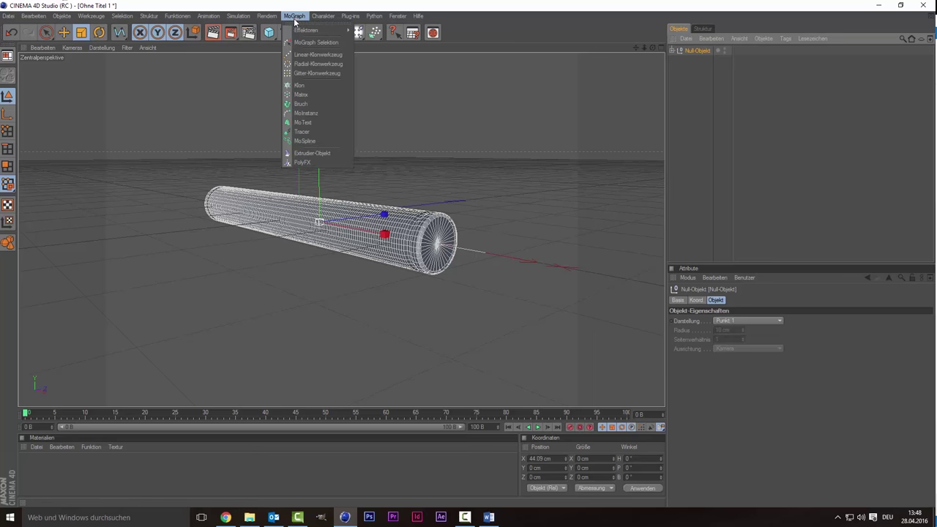
pyautogui.click(301, 86)
pyautogui.moveTo(688, 60); pyautogui.dragTo(693, 55)
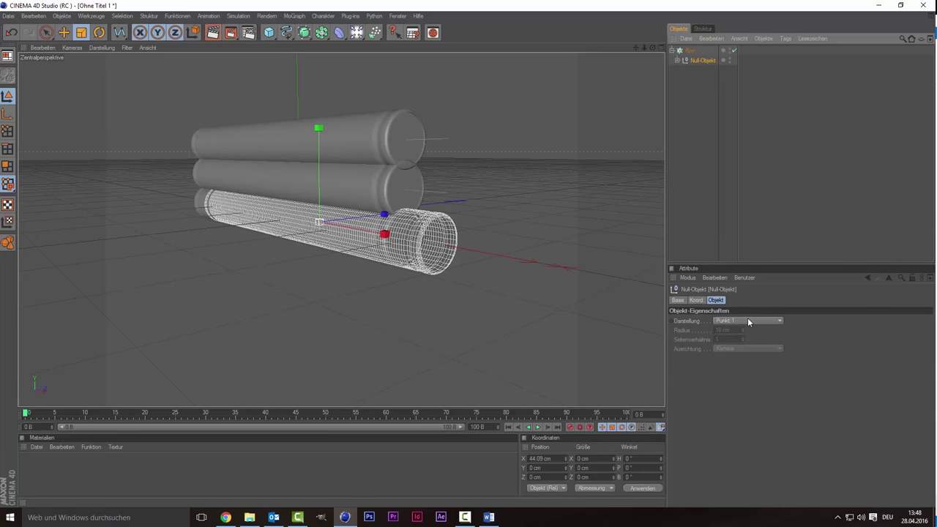
pyautogui.click(689, 50)
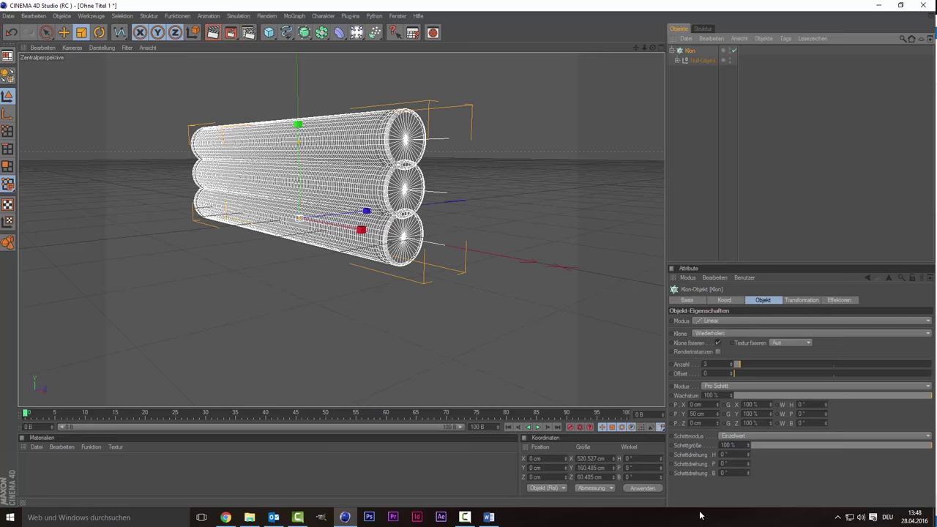
pyautogui.click(706, 321)
# Step: Make the Klon clones radial, laid out in the ZY plane
pyautogui.click(712, 351)
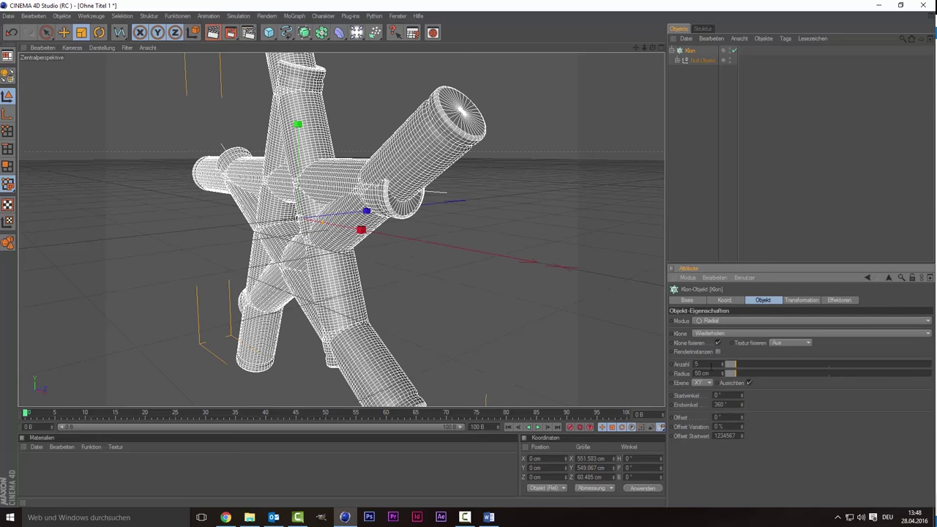
pyautogui.click(696, 383)
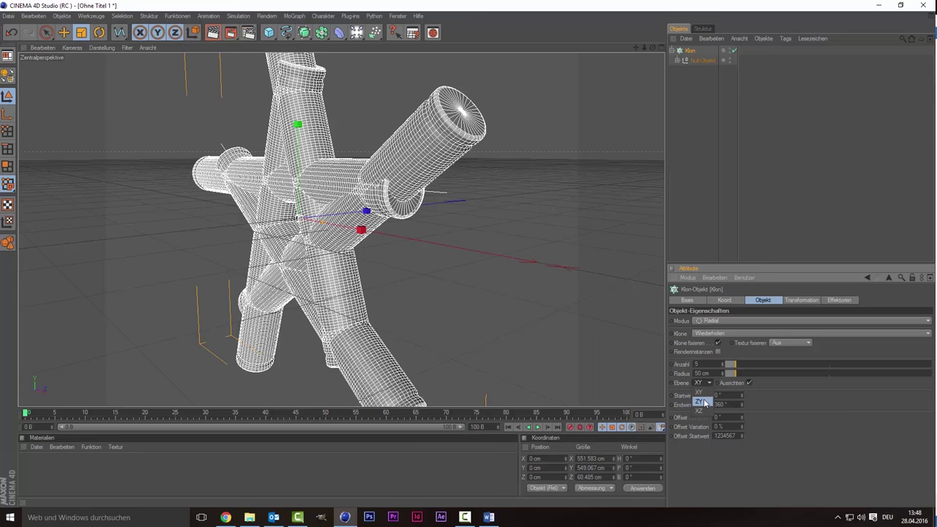
pyautogui.click(704, 402)
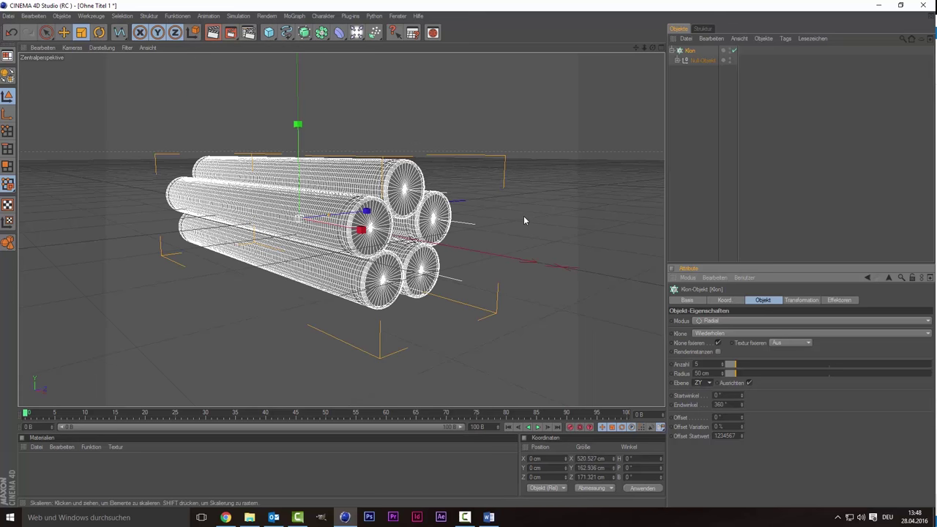
# Step: Deselect and drag the Null-Objekt tube group out of Klon to the scene root
pyautogui.scroll(2, 524, 220)
pyautogui.click(686, 109)
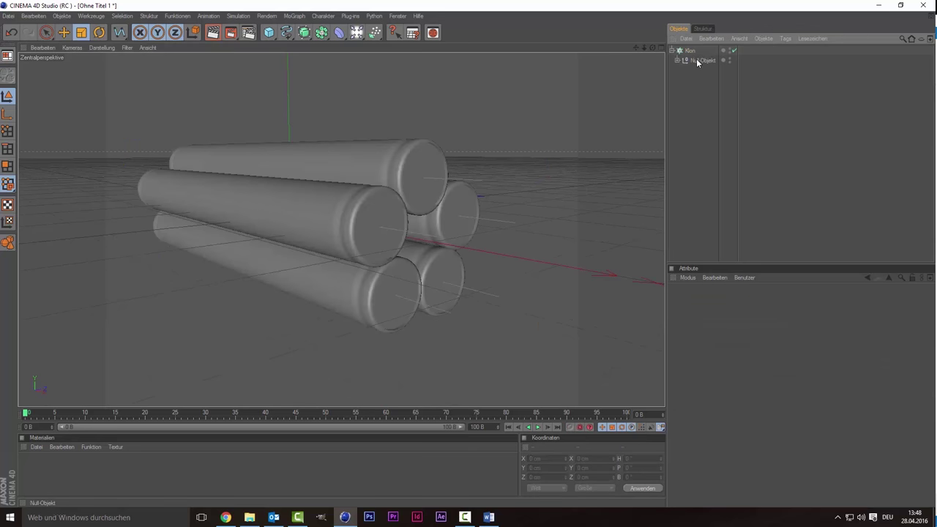
pyautogui.moveTo(697, 60); pyautogui.dragTo(692, 117)
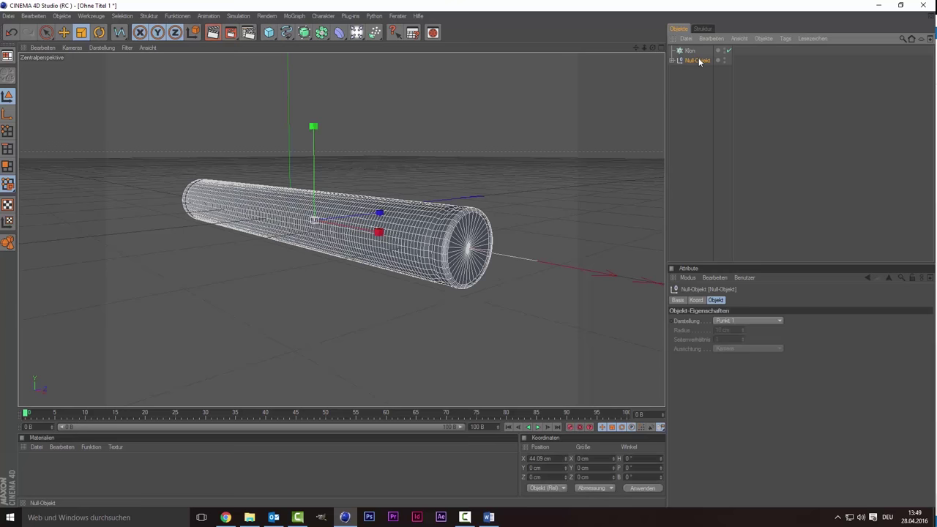
# Step: Copy-paste the tube group and drag it back into the Klon
pyautogui.hotkey('ctrl', 'c')
pyautogui.hotkey('ctrl', 'v')
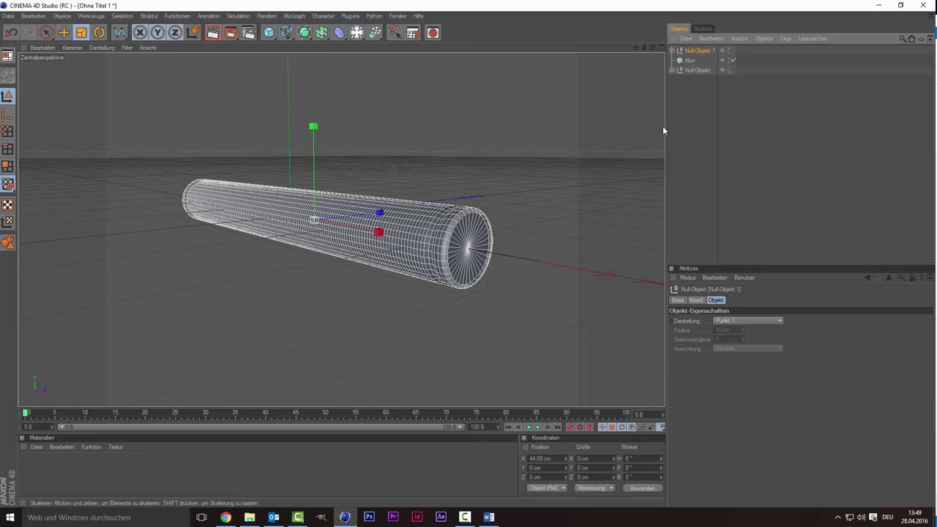
pyautogui.moveTo(697, 50); pyautogui.dragTo(693, 60)
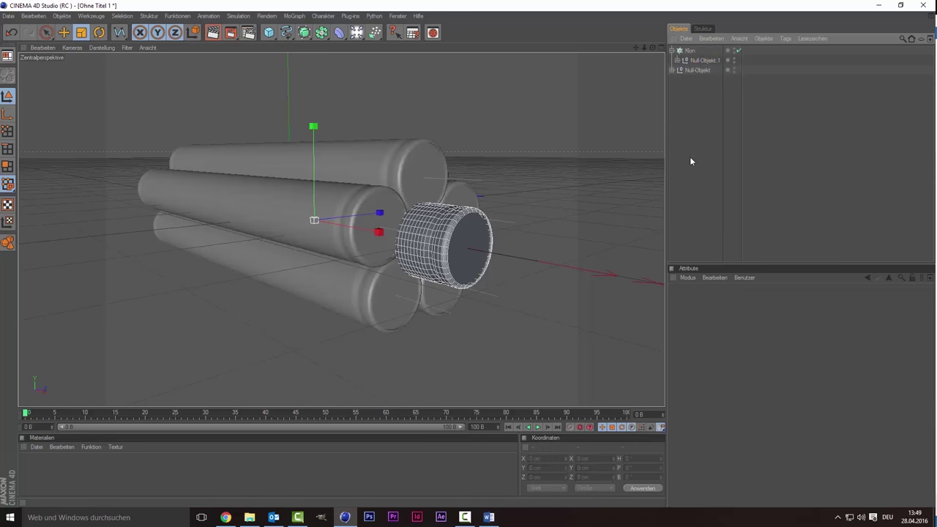
# Step: Widen the Klon's radial radius from 50 cm to 58 cm
pyautogui.click(690, 161)
pyautogui.click(689, 51)
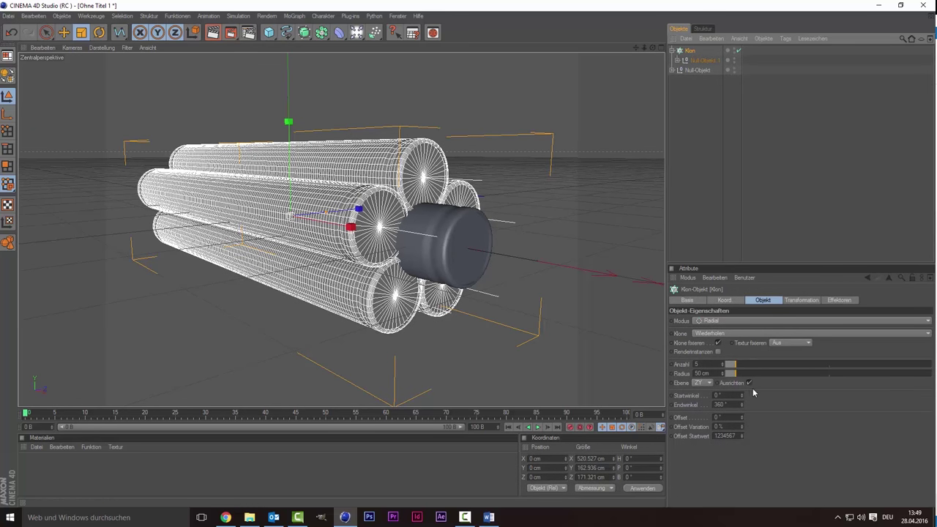
pyautogui.moveTo(739, 377); pyautogui.dragTo(738, 378)
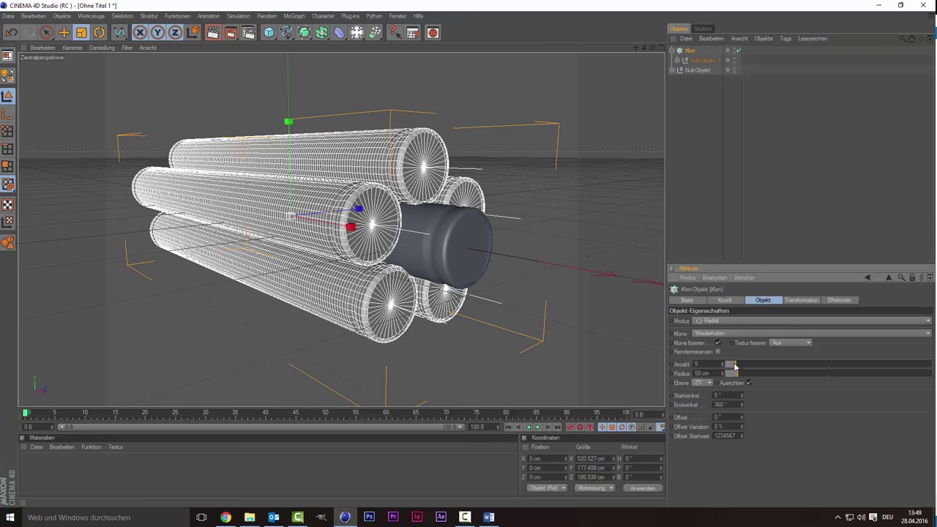
# Step: Slide the Klon's tube ring about 42 cm along the X axis
pyautogui.click(46, 32)
pyautogui.moveTo(347, 226)
pyautogui.mouseDown()
pyautogui.moveTo(381, 233)
pyautogui.moveTo(373, 231)
pyautogui.mouseUp()
pyautogui.moveTo(470, 258); pyautogui.dragTo(473, 256)
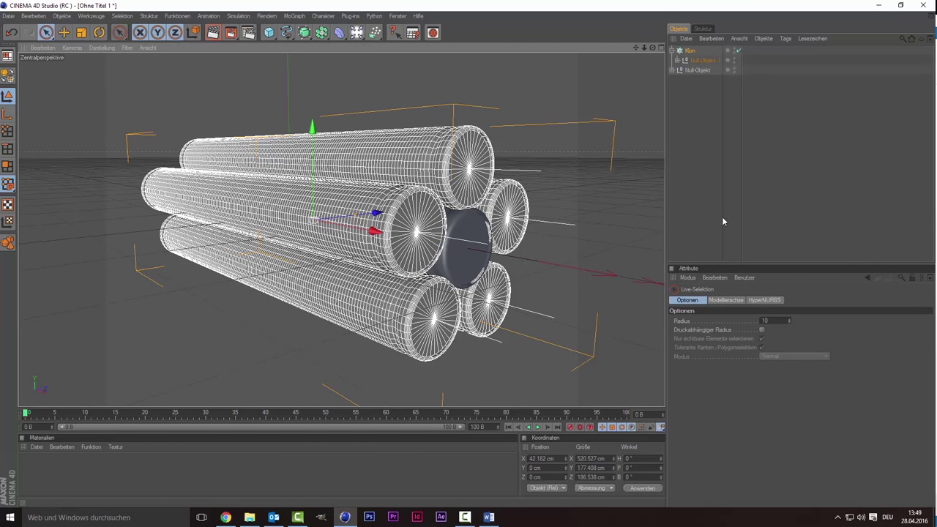
# Step: Adjust the Klon radius until it settles at 61 cm
pyautogui.click(691, 51)
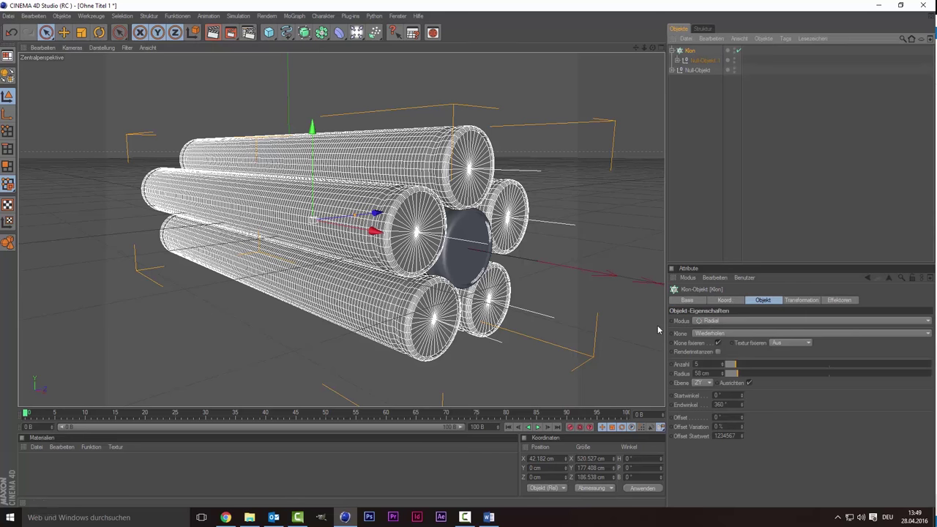
pyautogui.click(738, 376)
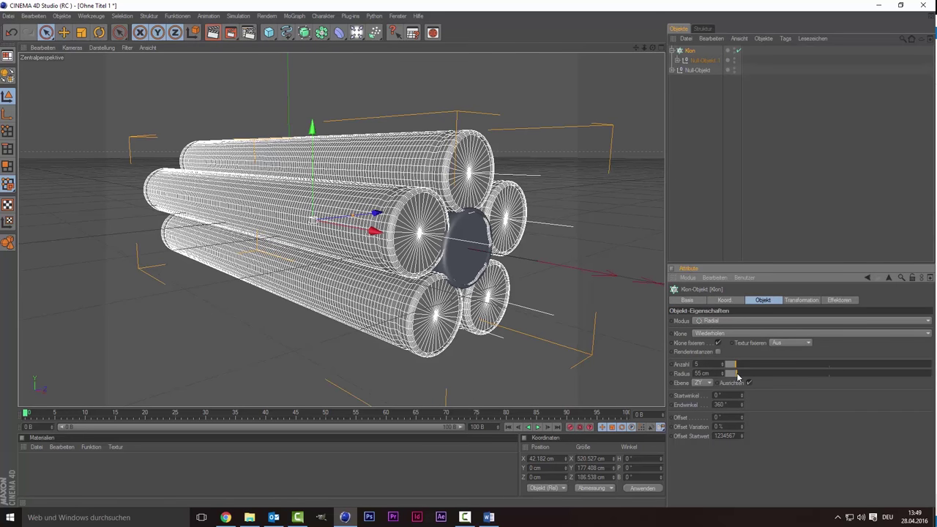
pyautogui.moveTo(738, 376); pyautogui.dragTo(737, 376)
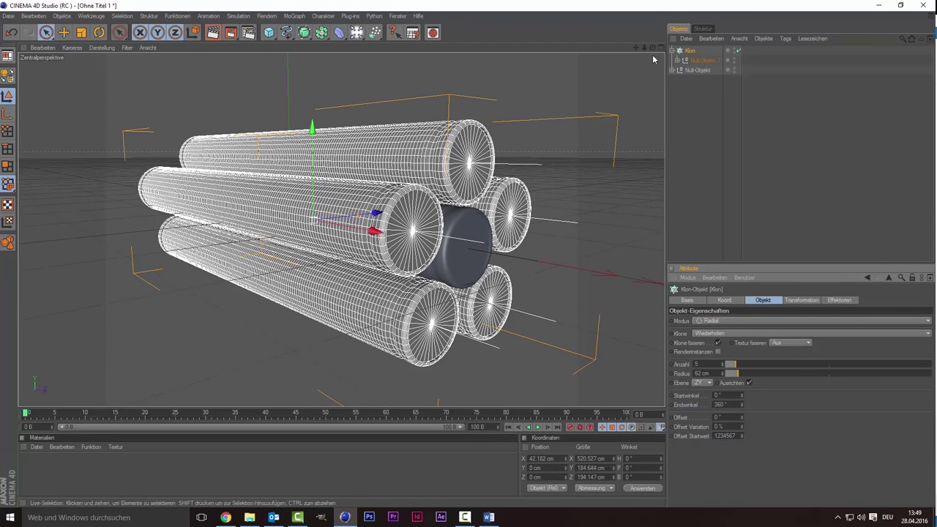
pyautogui.moveTo(315, 220)
pyautogui.keyDown('alt'); pyautogui.mouseDown()
pyautogui.moveTo(322, 241)
pyautogui.moveTo(313, 220)
pyautogui.moveTo(646, 322)
pyautogui.mouseUp(); pyautogui.keyUp('alt')
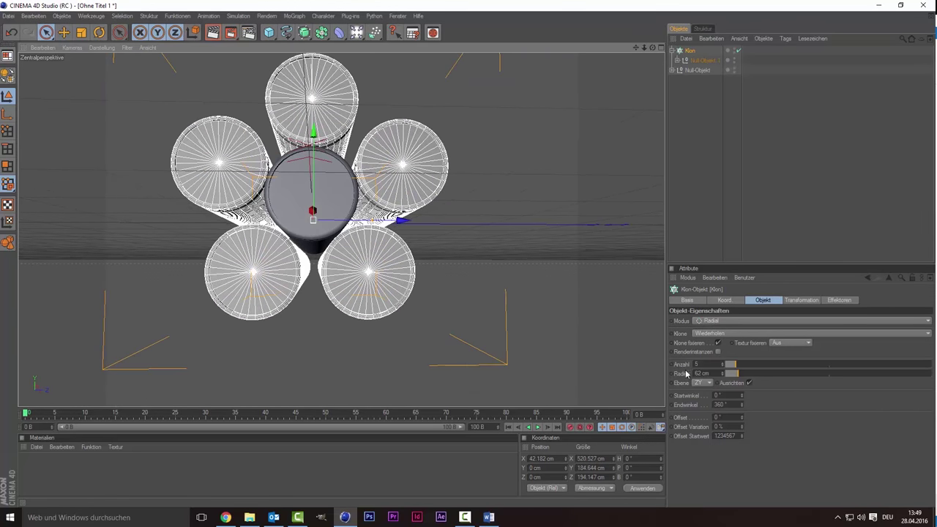
pyautogui.click(701, 373)
pyautogui.write('61')
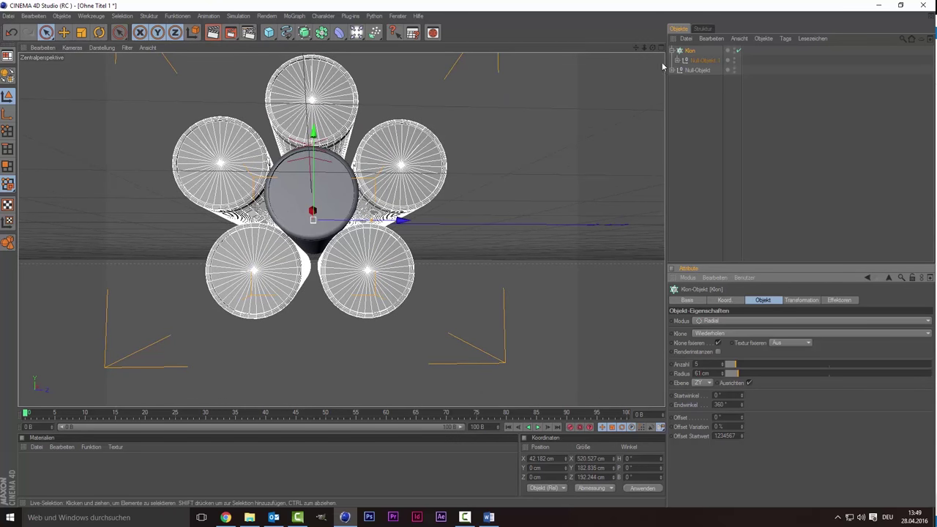
# Step: Orbit around the tube bundle and deselect to view the shaded tubes
pyautogui.moveTo(653, 47); pyautogui.dragTo(662, 69)
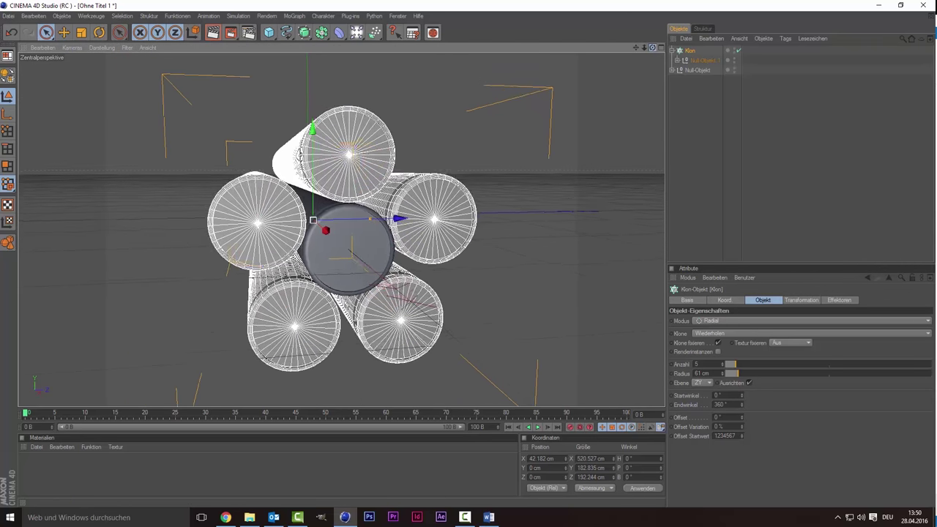
pyautogui.moveTo(662, 70); pyautogui.dragTo(676, 166)
pyautogui.click(676, 166)
pyautogui.scroll(-3, 423, 215)
pyautogui.scroll(-2, 424, 216)
pyautogui.scroll(1, 424, 215)
# Step: Expand Null-Objekt.1 and select its Spline-Objekt wire
pyautogui.scroll(1, 424, 216)
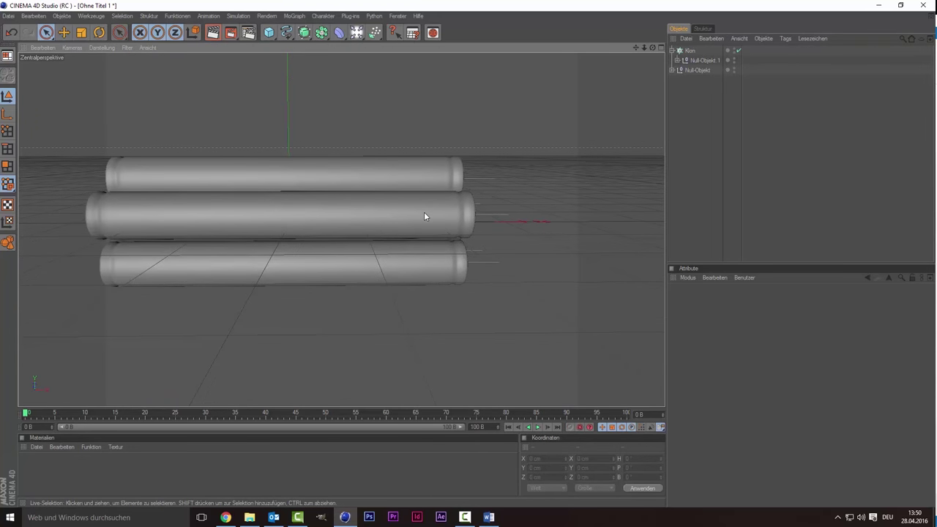
pyautogui.scroll(1, 423, 216)
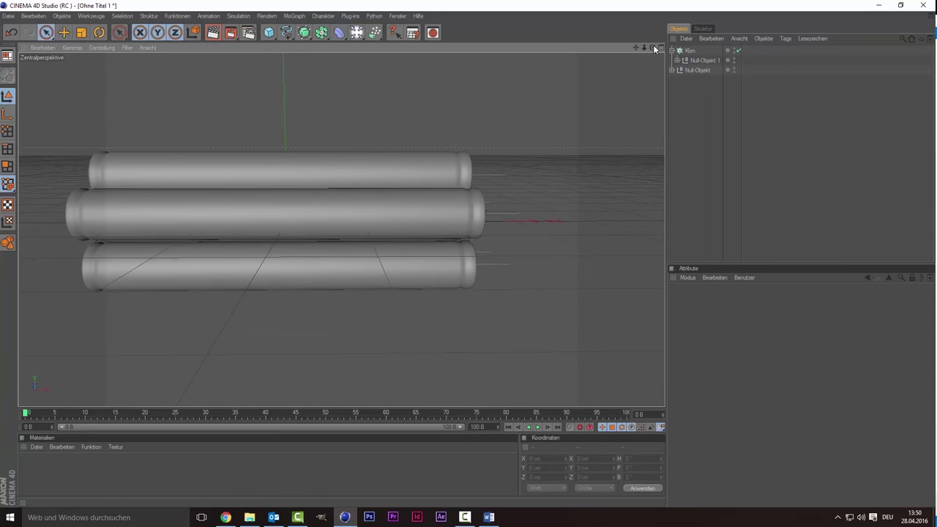
pyautogui.moveTo(655, 48); pyautogui.dragTo(629, 51)
pyautogui.click(686, 64)
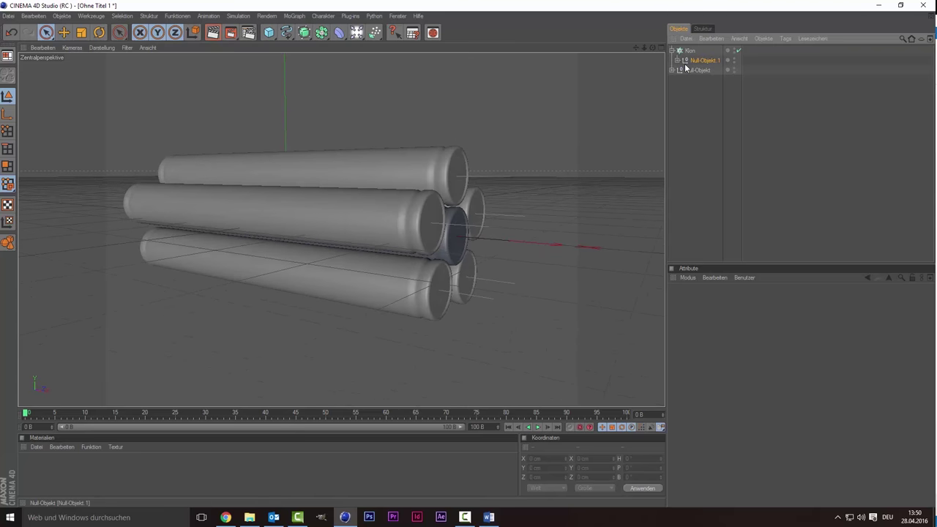
pyautogui.click(686, 70)
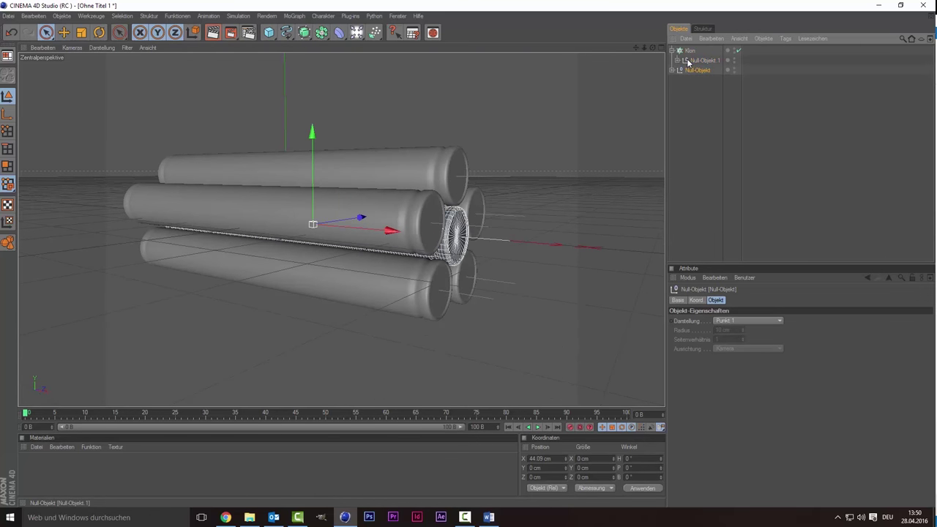
pyautogui.click(688, 61)
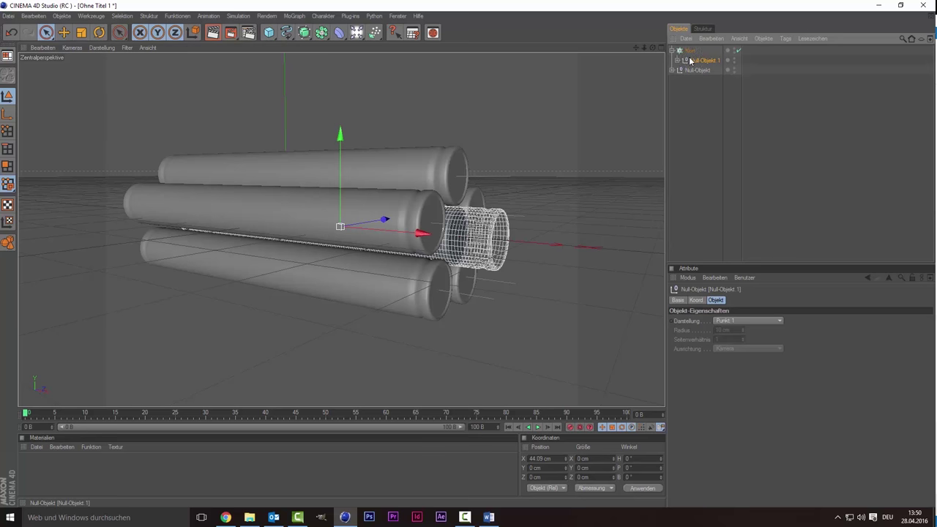
pyautogui.click(678, 60)
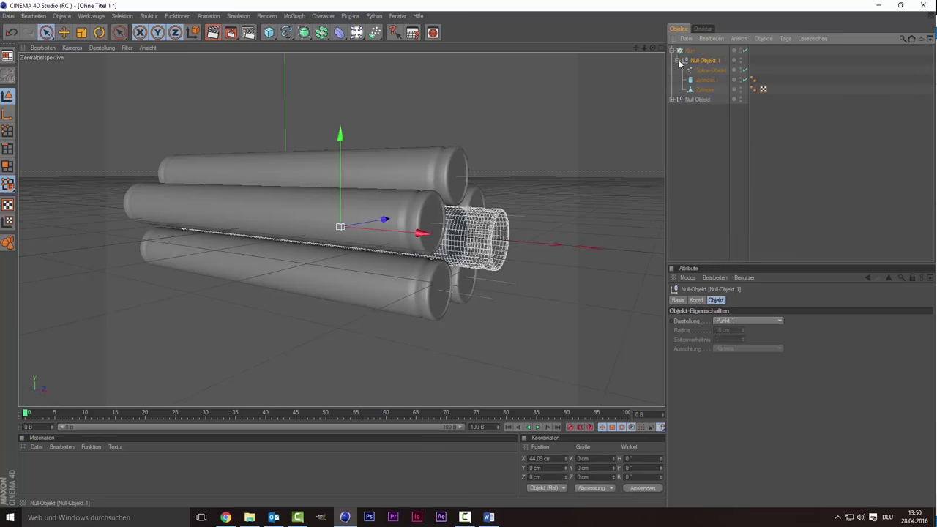
pyautogui.click(711, 70)
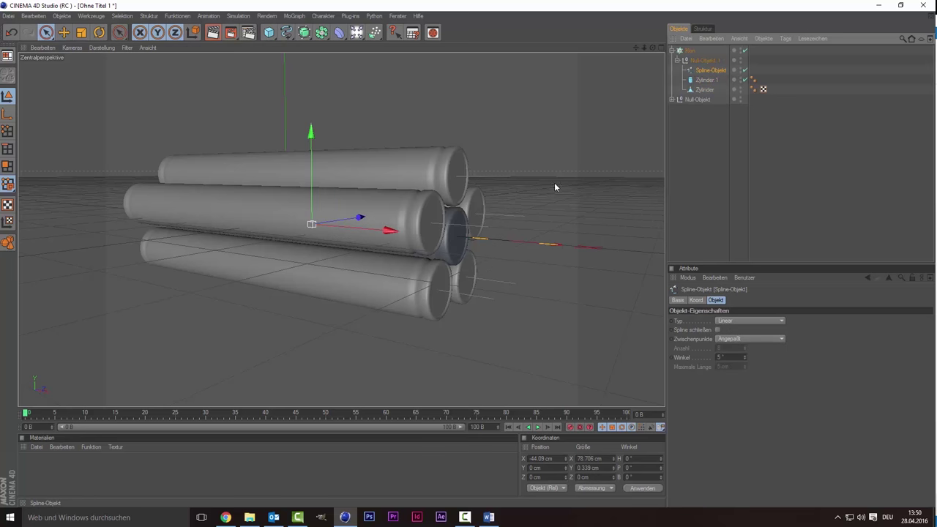
# Step: In the maximized Front view, drag the spline's end point about 61 cm down
pyautogui.middleClick(516, 199)
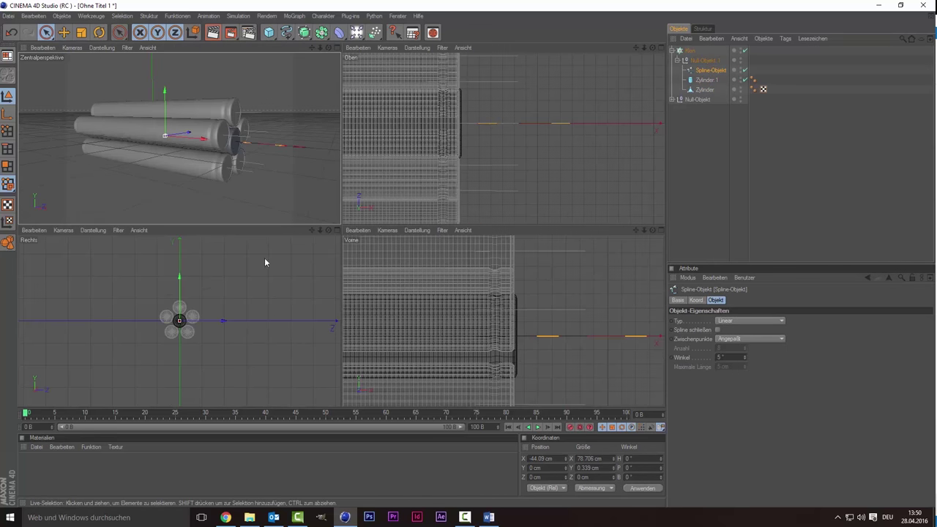
pyautogui.middleClick(466, 300)
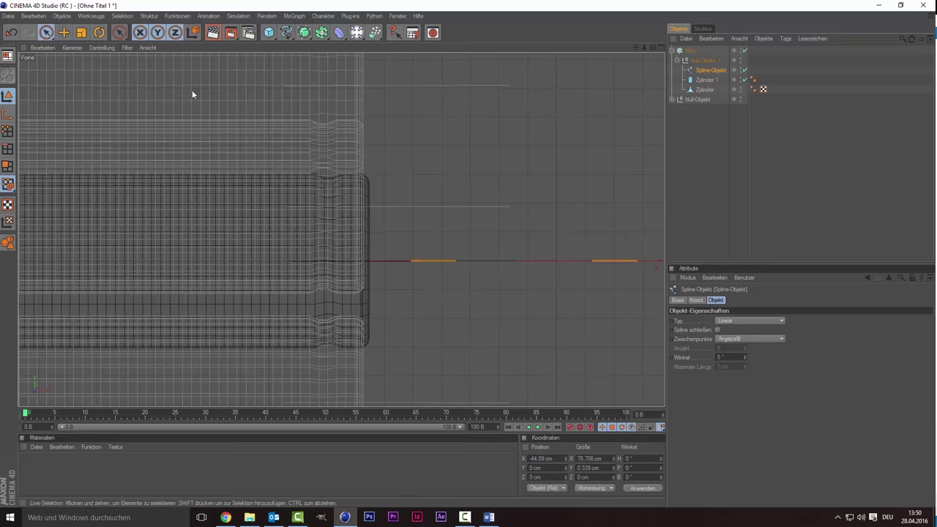
pyautogui.scroll(-2, 489, 260)
pyautogui.scroll(-1, 418, 250)
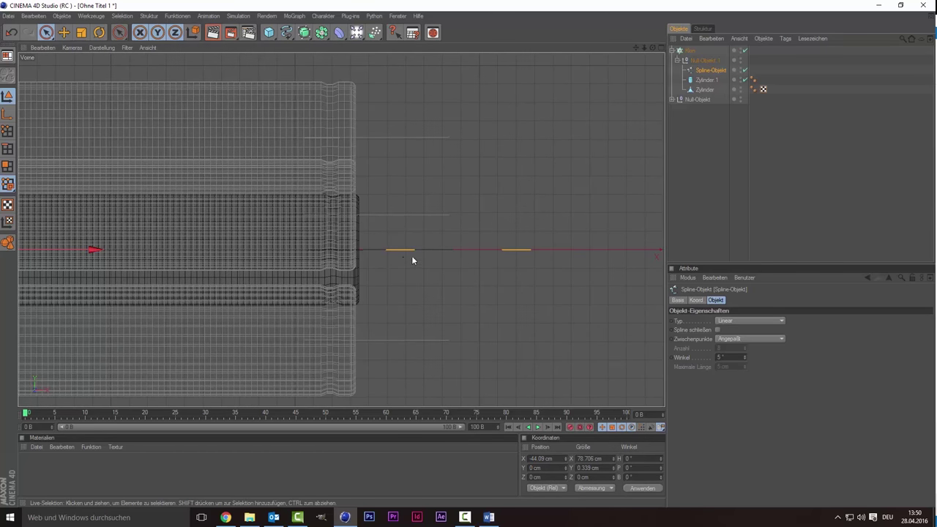
pyautogui.scroll(-2, 376, 248)
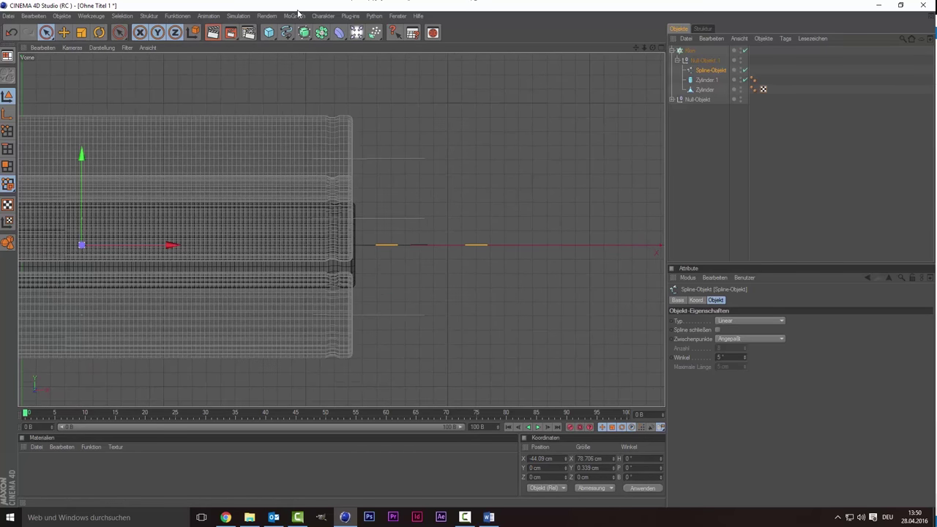
pyautogui.click(8, 131)
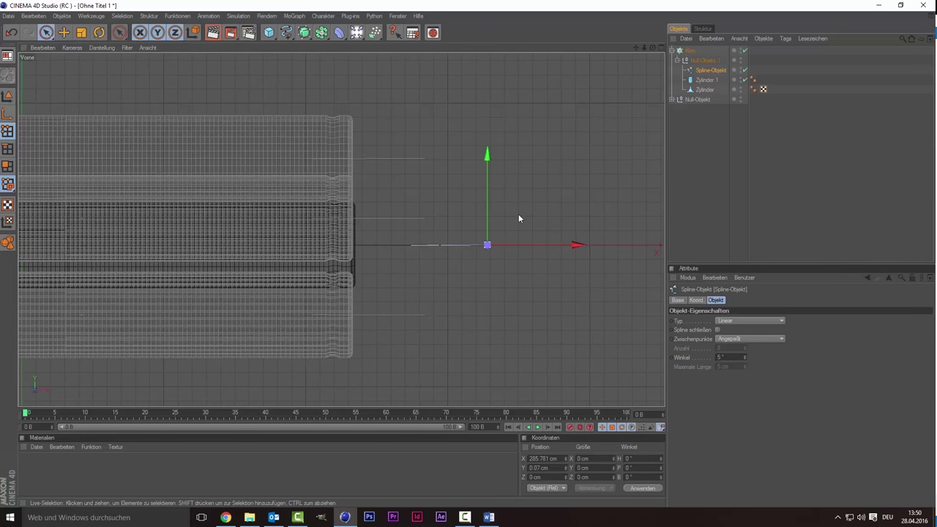
pyautogui.moveTo(489, 206); pyautogui.dragTo(489, 242)
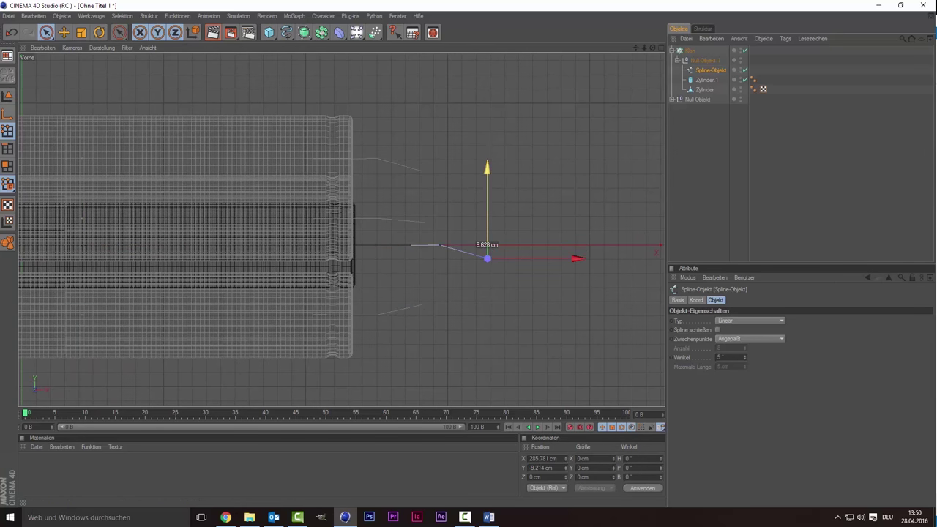
pyautogui.moveTo(487, 192); pyautogui.dragTo(487, 242)
# Step: Return to the perspective view, orbit to check the wires, and deselect
pyautogui.middleClick(446, 174)
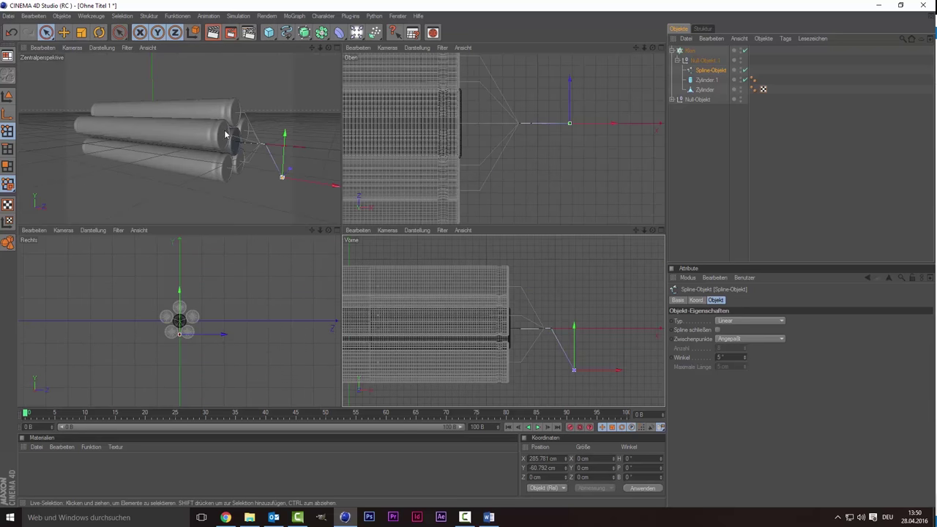
pyautogui.press('F1')
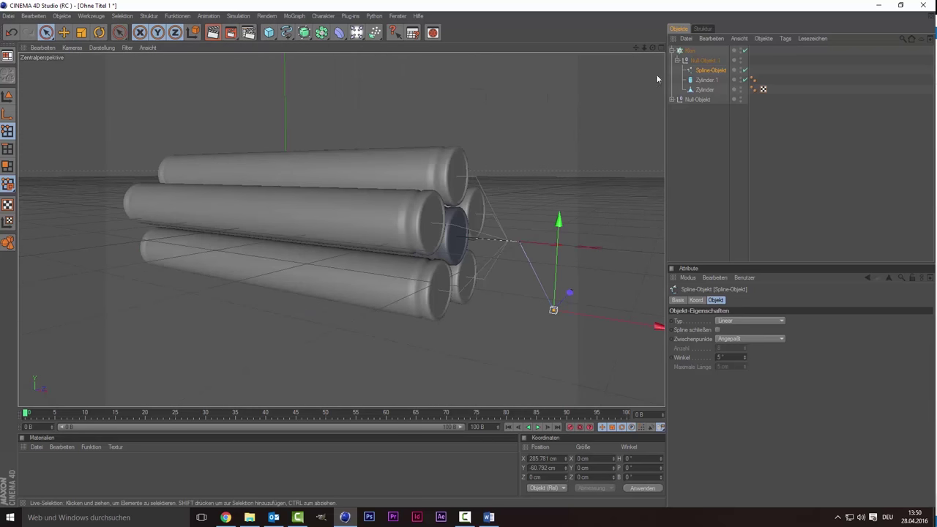
pyautogui.moveTo(651, 47); pyautogui.dragTo(657, 187)
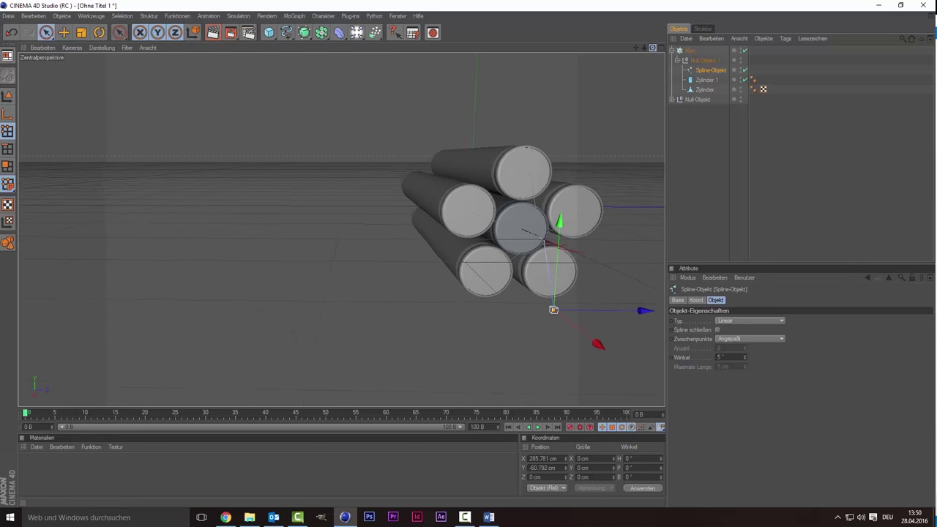
pyautogui.click(723, 220)
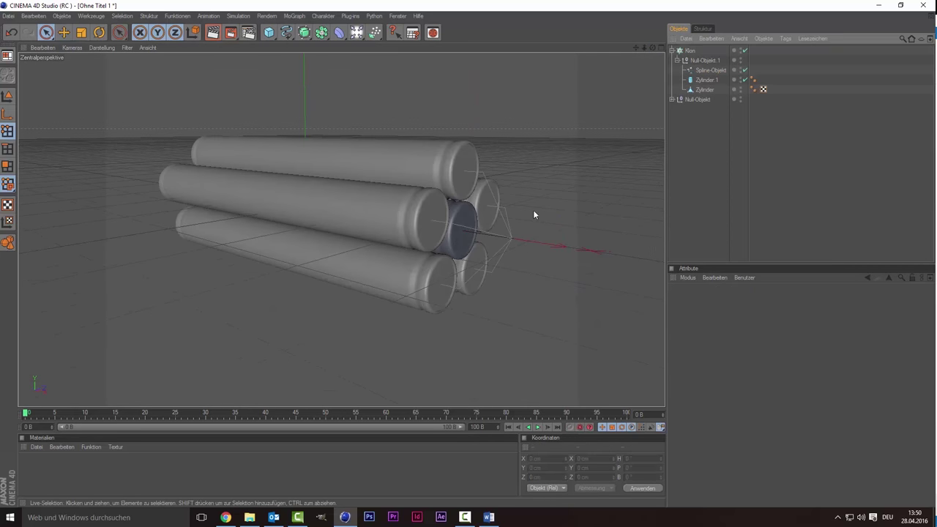
pyautogui.scroll(2, 507, 200)
pyautogui.scroll(2, 506, 200)
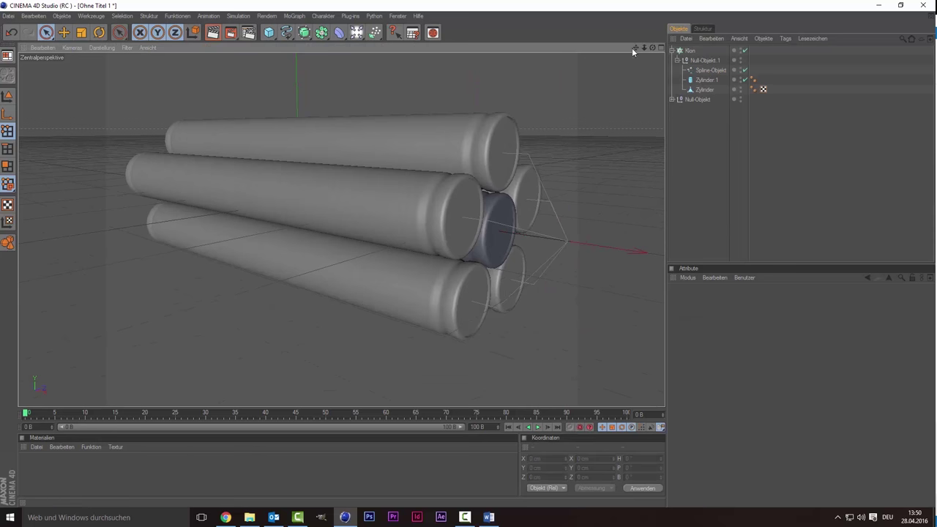
pyautogui.moveTo(652, 47); pyautogui.dragTo(652, 47)
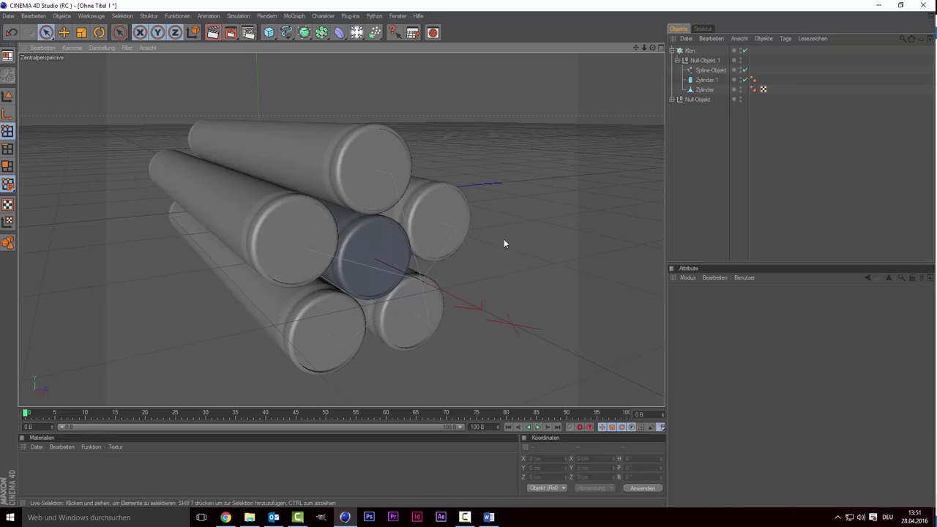
pyautogui.click(697, 63)
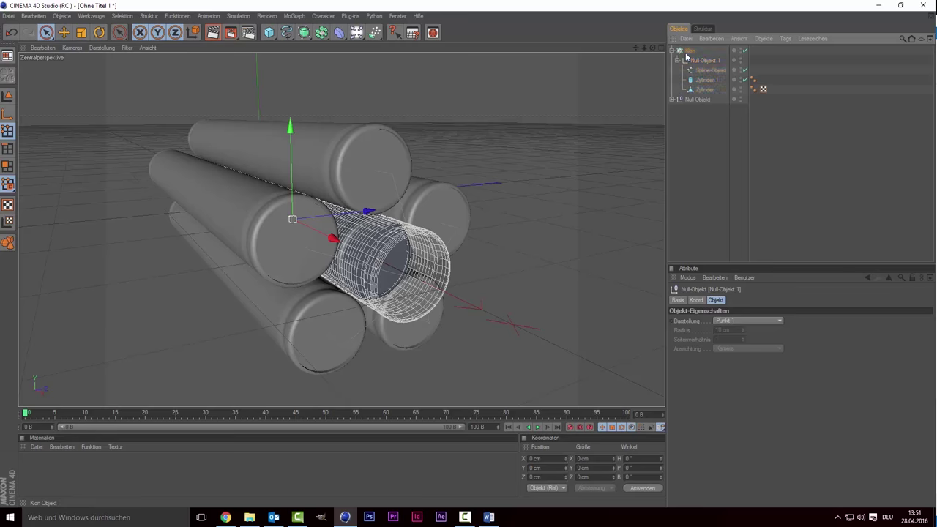
pyautogui.click(687, 53)
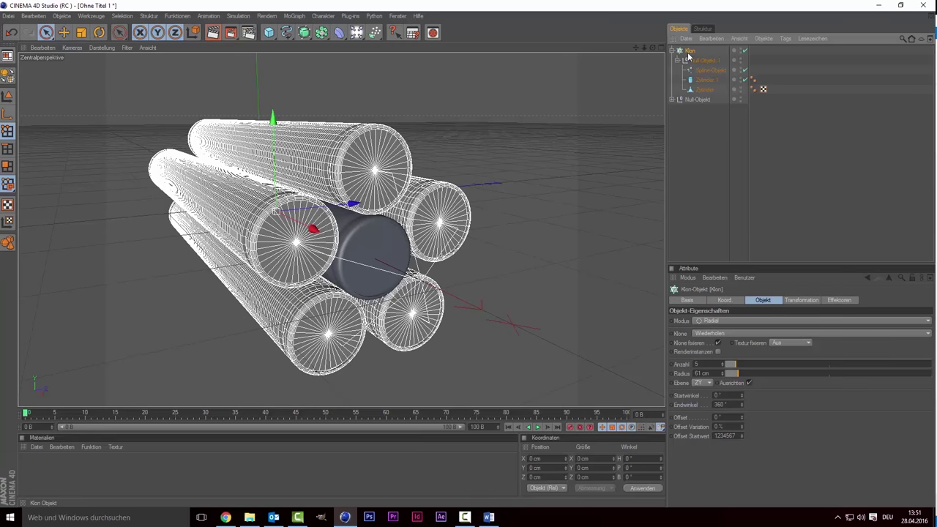
# Step: Make the Klon editable, select all five Spline-Objekt wires, and drag them to top level
pyautogui.press('c')
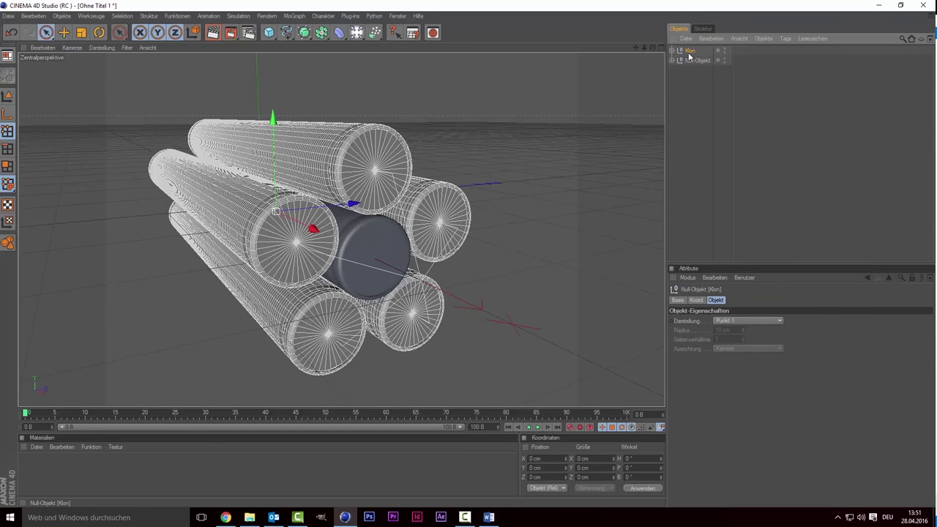
pyautogui.keyDown('ctrl'); pyautogui.click(672, 51); pyautogui.keyUp('ctrl')
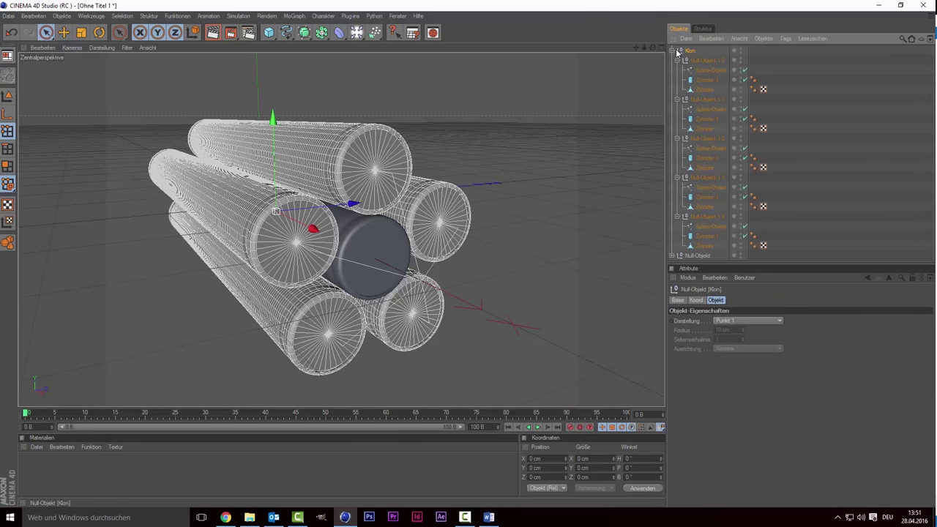
pyautogui.click(707, 70)
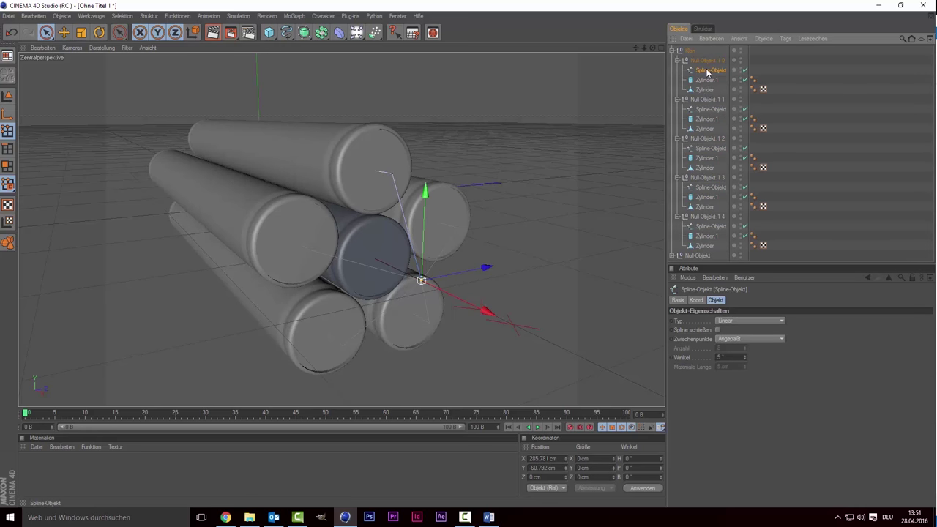
pyautogui.keyDown('ctrl'); pyautogui.click(711, 109); pyautogui.keyUp('ctrl')
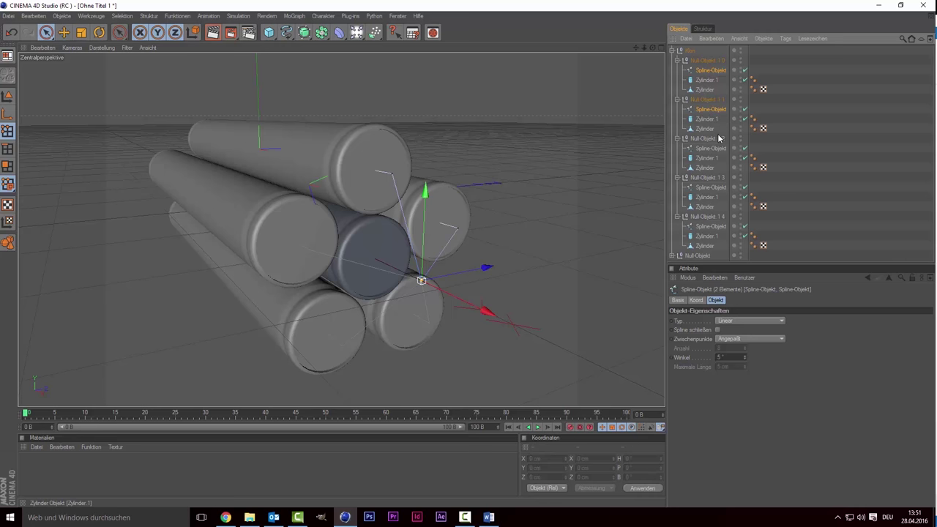
pyautogui.keyDown('ctrl'); pyautogui.click(712, 148); pyautogui.keyUp('ctrl')
pyautogui.keyDown('ctrl'); pyautogui.click(706, 188); pyautogui.keyUp('ctrl')
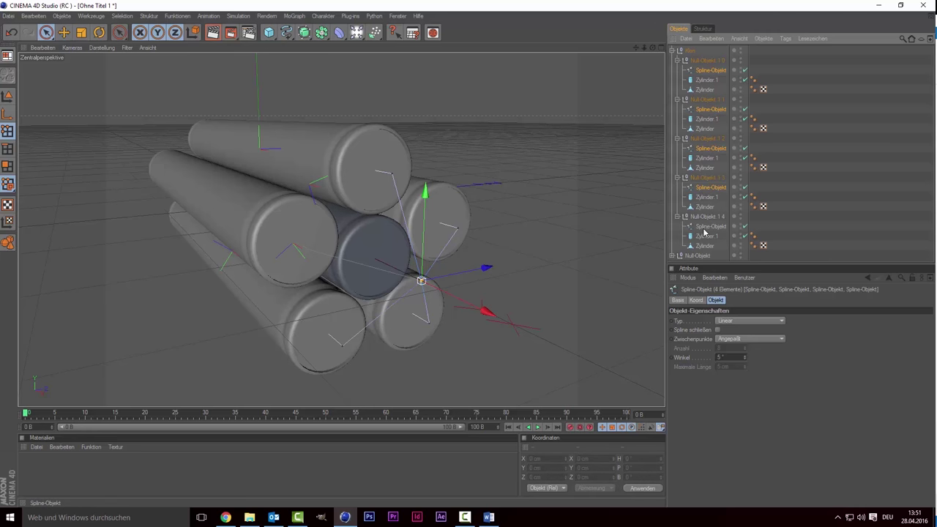
pyautogui.keyDown('ctrl'); pyautogui.click(707, 228); pyautogui.keyUp('ctrl')
pyautogui.moveTo(711, 50); pyautogui.dragTo(709, 48)
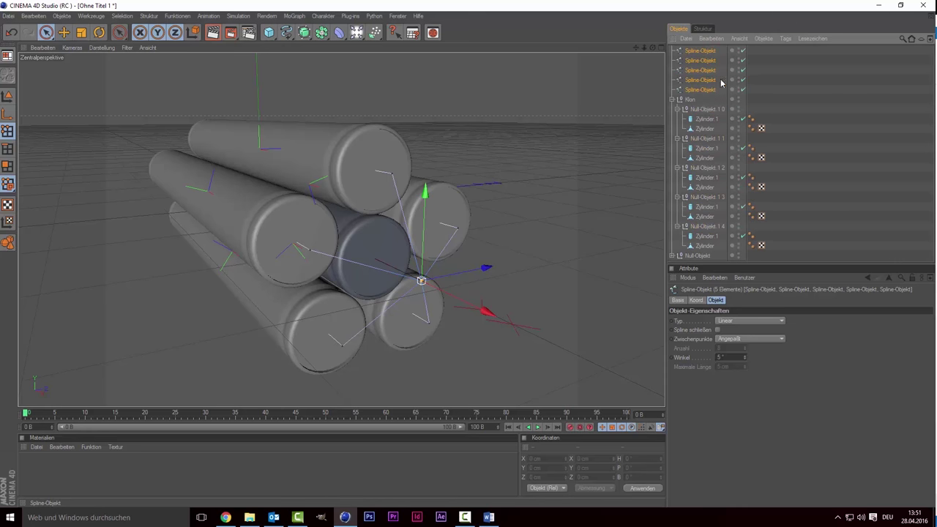
# Step: Add a Sweep-NURBS and paste copies to make five sweeps
pyautogui.click(303, 39)
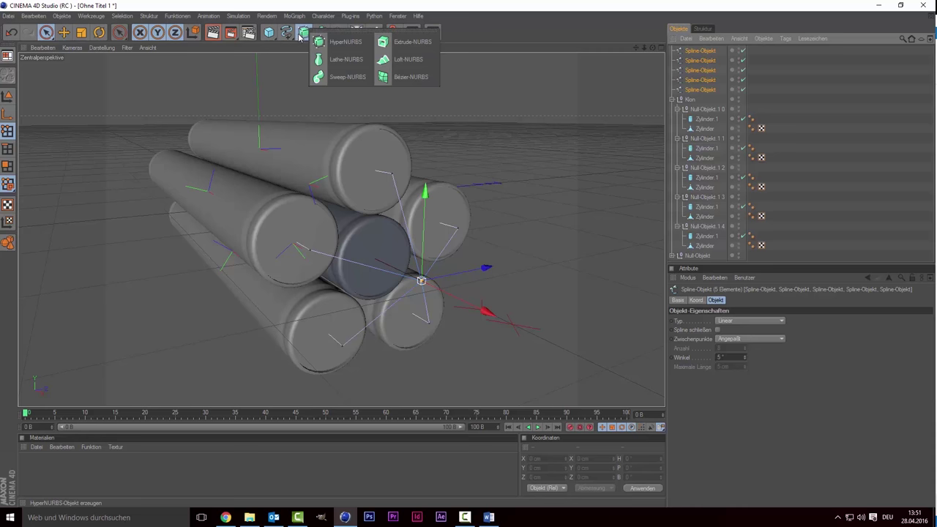
pyautogui.click(344, 76)
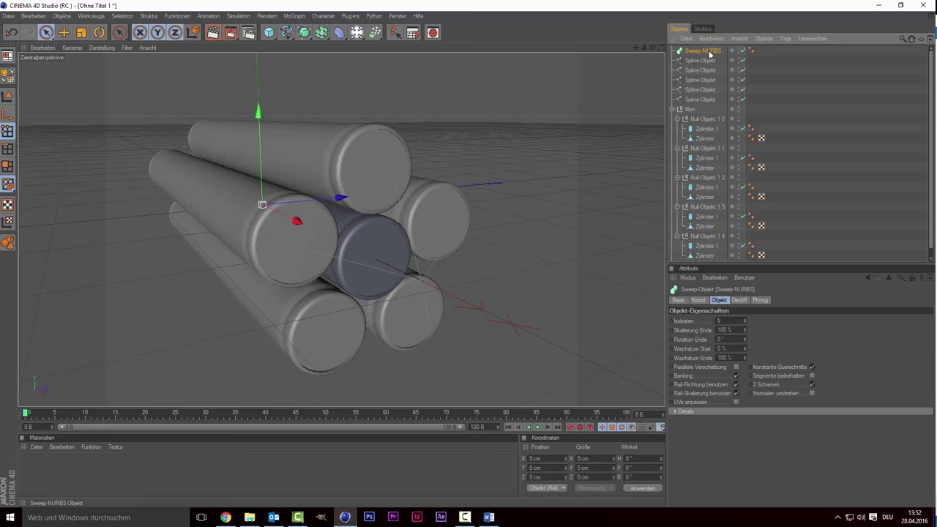
pyautogui.hotkey('ctrl', 'v')
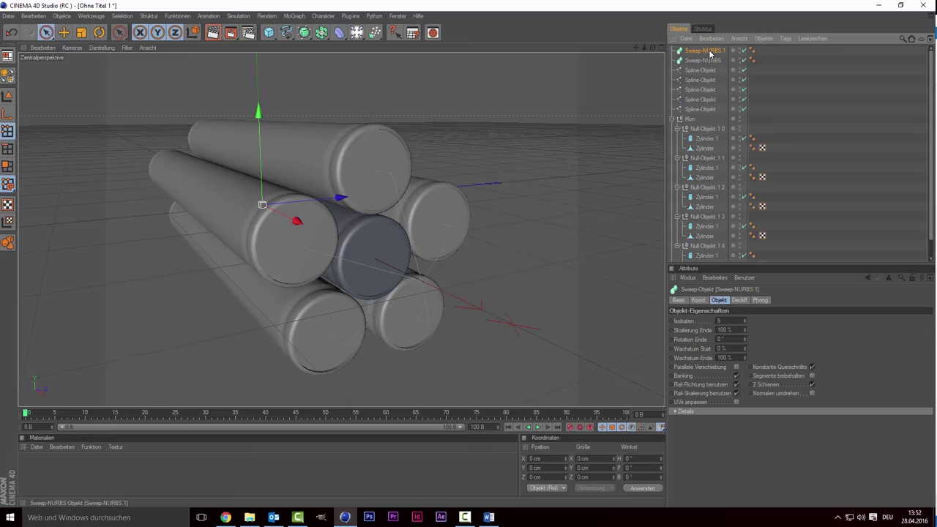
pyautogui.hotkey('ctrl', 'v')
pyautogui.hotkey('ctrl', 'v')
pyautogui.hotkey('ctrl', 'v')
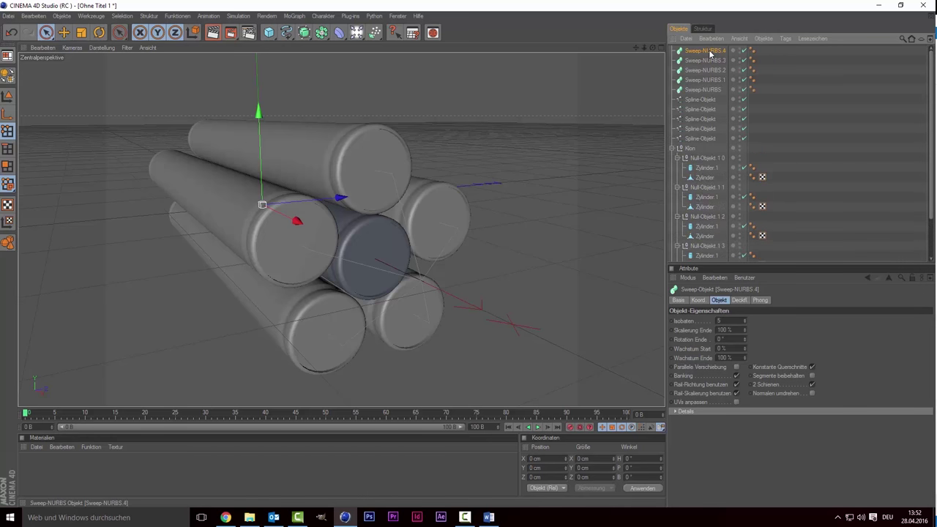
# Step: Place one wire Spline-Objekt inside each Sweep-NURBS
pyautogui.moveTo(691, 100); pyautogui.dragTo(699, 51)
pyautogui.moveTo(691, 110); pyautogui.dragTo(701, 71)
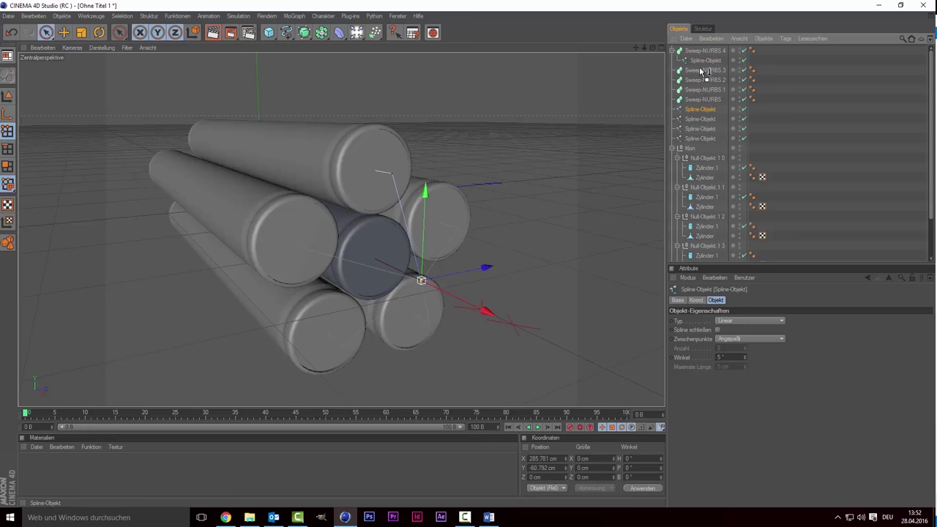
pyautogui.moveTo(692, 122); pyautogui.dragTo(699, 90)
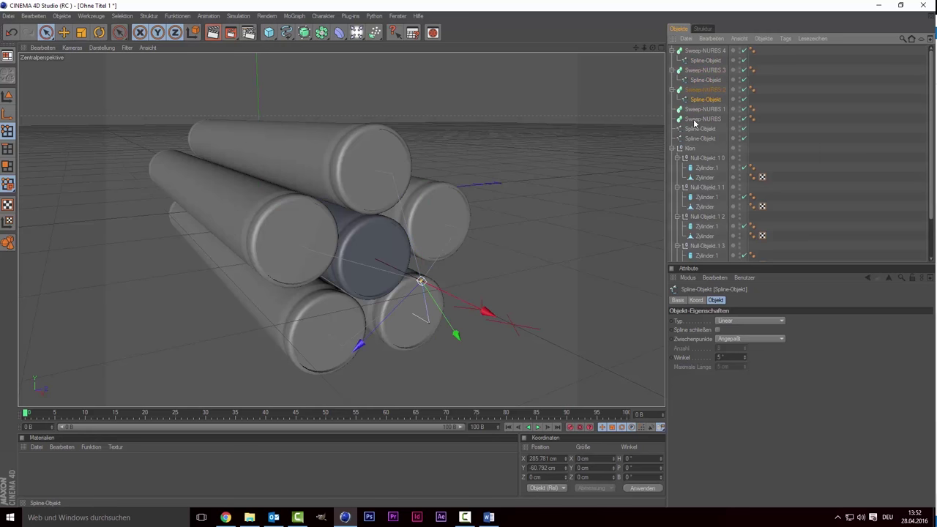
pyautogui.moveTo(695, 131)
pyautogui.mouseDown()
pyautogui.moveTo(701, 113)
pyautogui.moveTo(702, 130)
pyautogui.mouseUp()
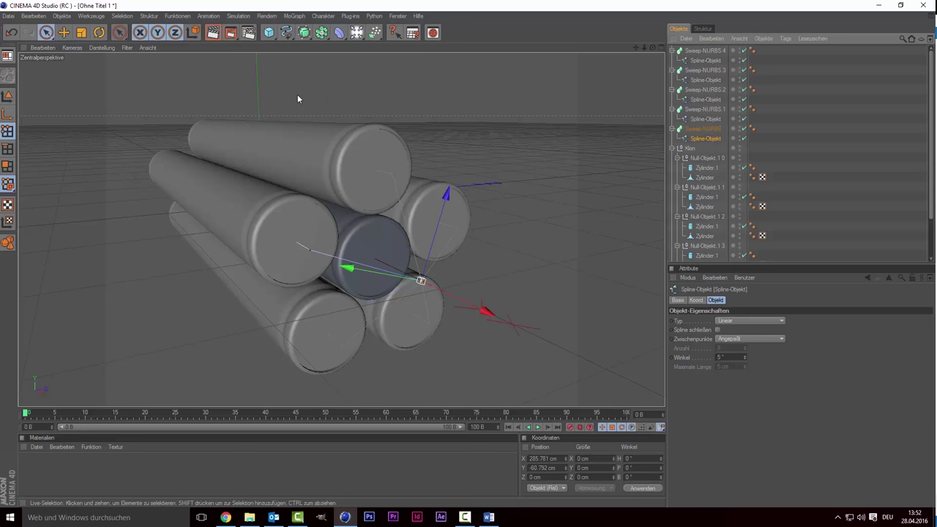
# Step: Add a Kreis circle spline and duplicate it to five circles
pyautogui.click(286, 33)
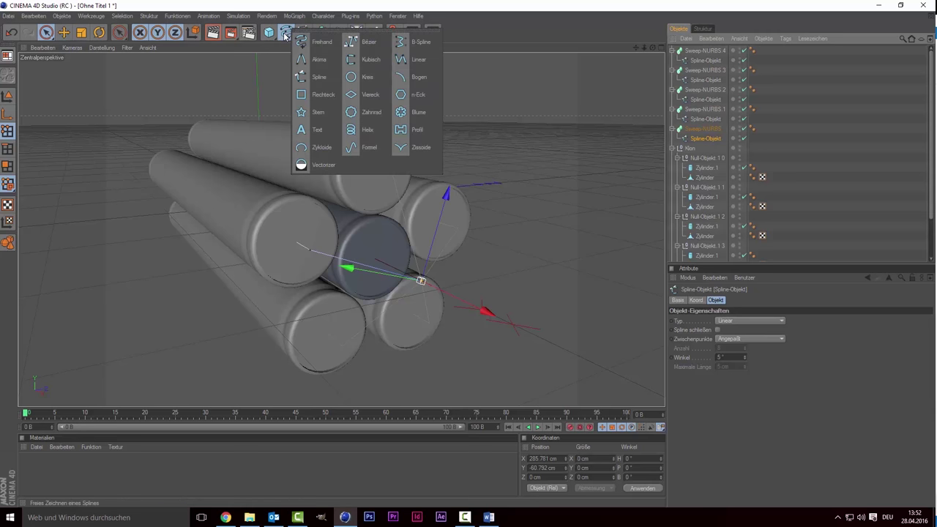
pyautogui.click(366, 79)
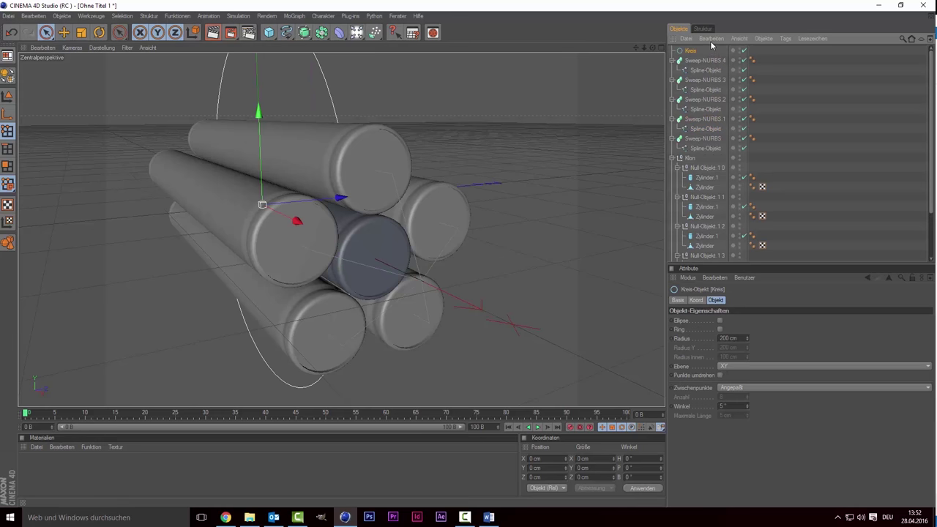
pyautogui.hotkey('ctrl', 'c')
pyautogui.hotkey('ctrl', 'v')
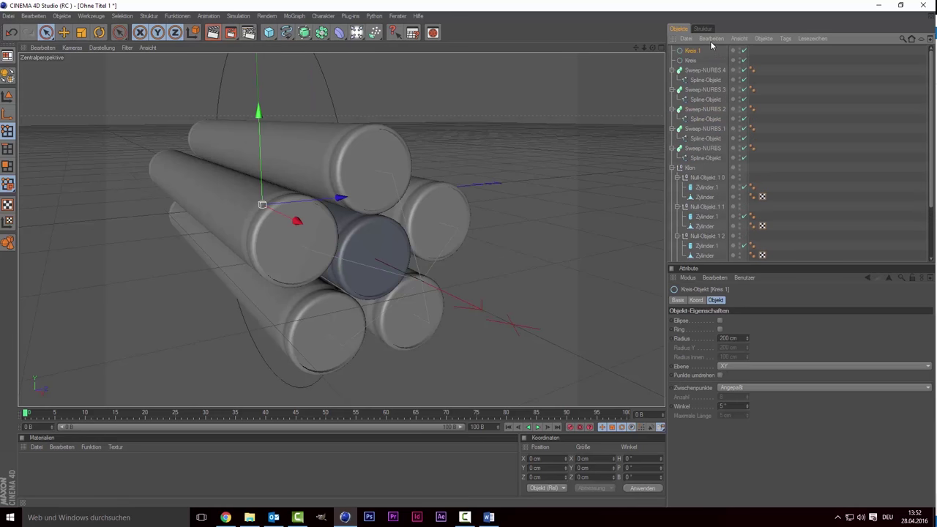
pyautogui.hotkey('ctrl', 'v')
pyautogui.hotkey('ctrl', 'v')
pyautogui.hotkey('ctrl', 'v')
# Step: Drag Kreis.4 through Kreis into Sweep-NURBS.4 through Sweep-NURBS as their profiles
pyautogui.moveTo(699, 54); pyautogui.dragTo(695, 102)
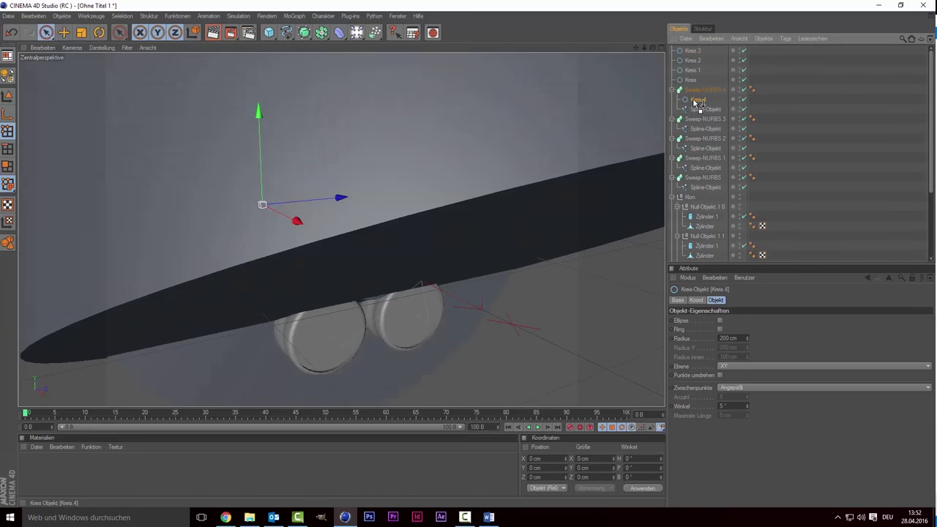
pyautogui.moveTo(696, 52); pyautogui.dragTo(705, 120)
pyautogui.moveTo(688, 51); pyautogui.dragTo(705, 143)
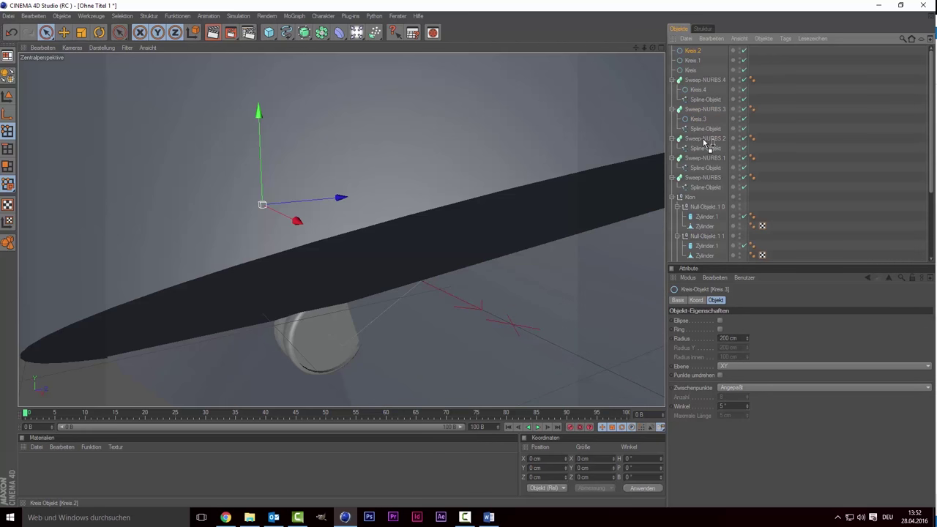
pyautogui.moveTo(704, 142); pyautogui.dragTo(704, 141)
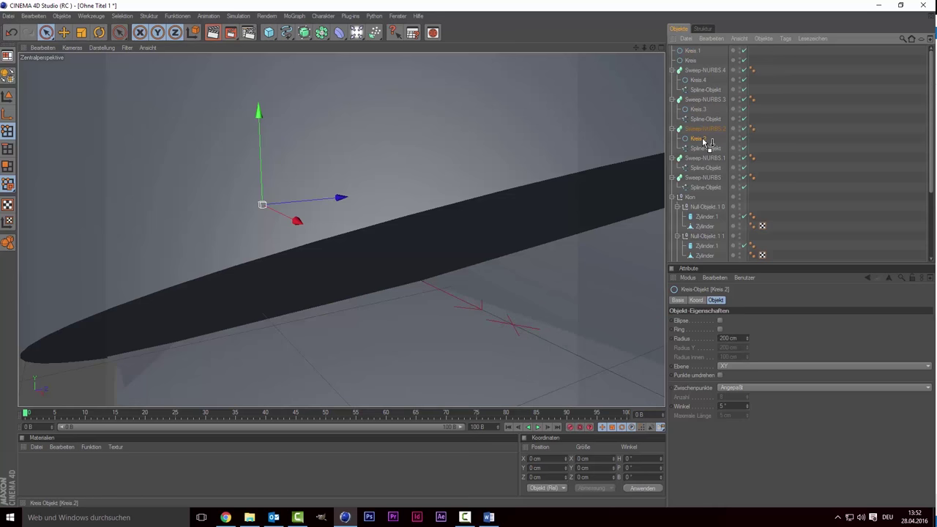
pyautogui.moveTo(689, 51); pyautogui.dragTo(706, 164)
pyautogui.moveTo(692, 49)
pyautogui.mouseDown()
pyautogui.moveTo(701, 190)
pyautogui.moveTo(703, 178)
pyautogui.mouseUp()
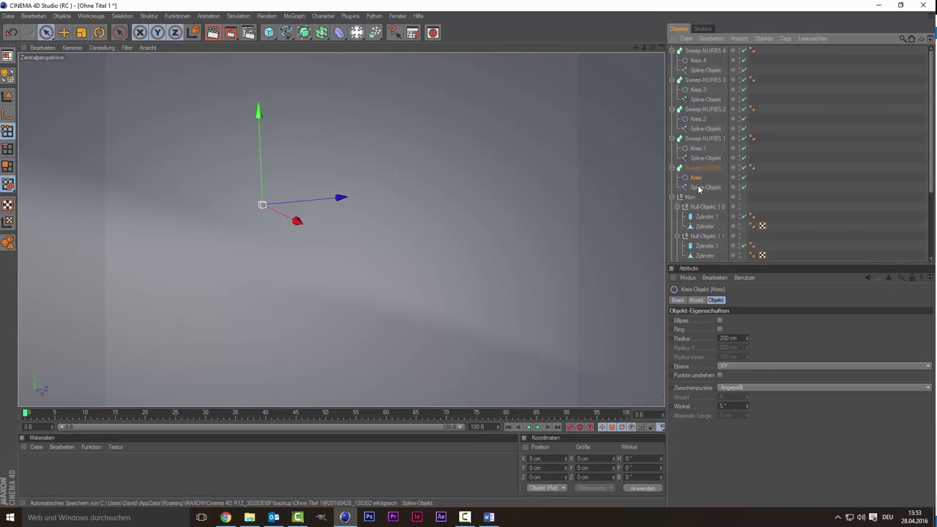
# Step: Select Kreis through Kreis.4 and set their radius to 1 cm
pyautogui.keyDown('ctrl'); pyautogui.click(696, 147); pyautogui.keyUp('ctrl')
pyautogui.keyDown('ctrl'); pyautogui.click(697, 120); pyautogui.keyUp('ctrl')
pyautogui.keyDown('ctrl'); pyautogui.click(698, 90); pyautogui.keyUp('ctrl')
pyautogui.keyDown('ctrl'); pyautogui.click(699, 60); pyautogui.keyUp('ctrl')
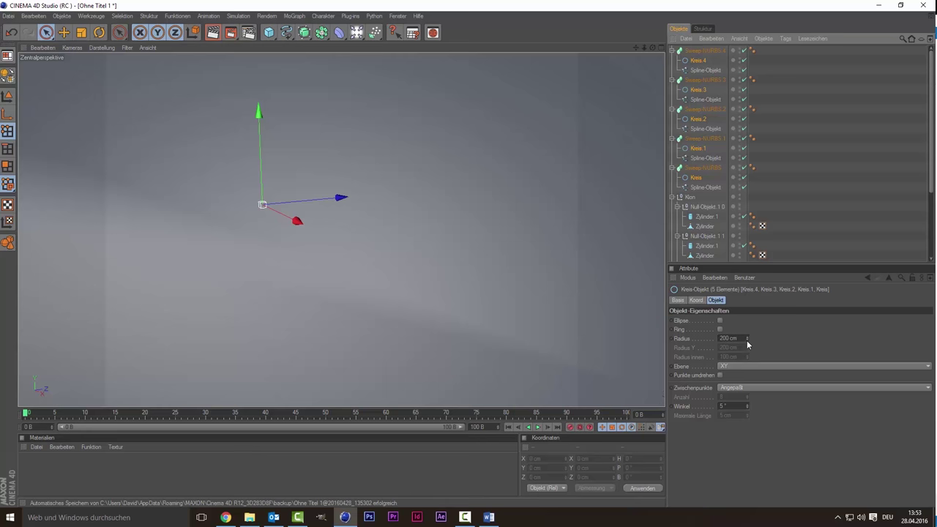
pyautogui.moveTo(747, 340); pyautogui.dragTo(748, 396)
pyautogui.moveTo(748, 339)
pyautogui.mouseDown()
pyautogui.moveTo(748, 322)
pyautogui.moveTo(748, 344)
pyautogui.mouseUp()
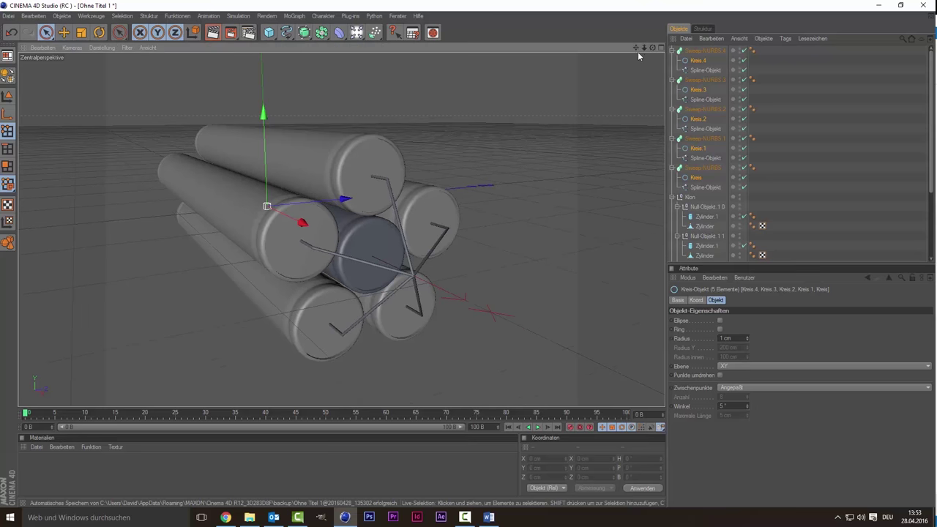
pyautogui.moveTo(636, 48); pyautogui.dragTo(707, 49)
pyautogui.moveTo(636, 47)
pyautogui.mouseDown()
pyautogui.moveTo(627, 33)
pyautogui.moveTo(600, 48)
pyautogui.moveTo(589, 130)
pyautogui.mouseUp()
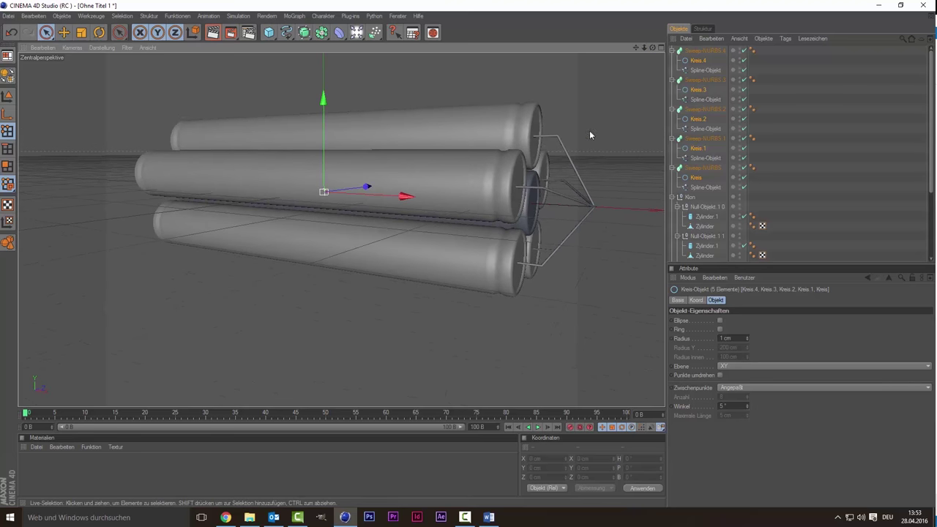
# Step: Select all five wire splines and change their type to B-Spline
pyautogui.click(707, 70)
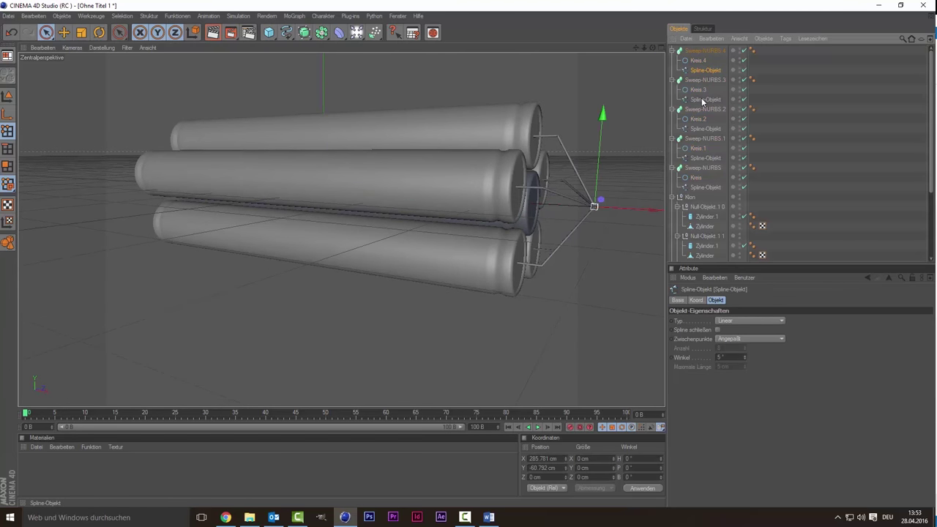
pyautogui.keyDown('ctrl'); pyautogui.click(702, 99); pyautogui.keyUp('ctrl')
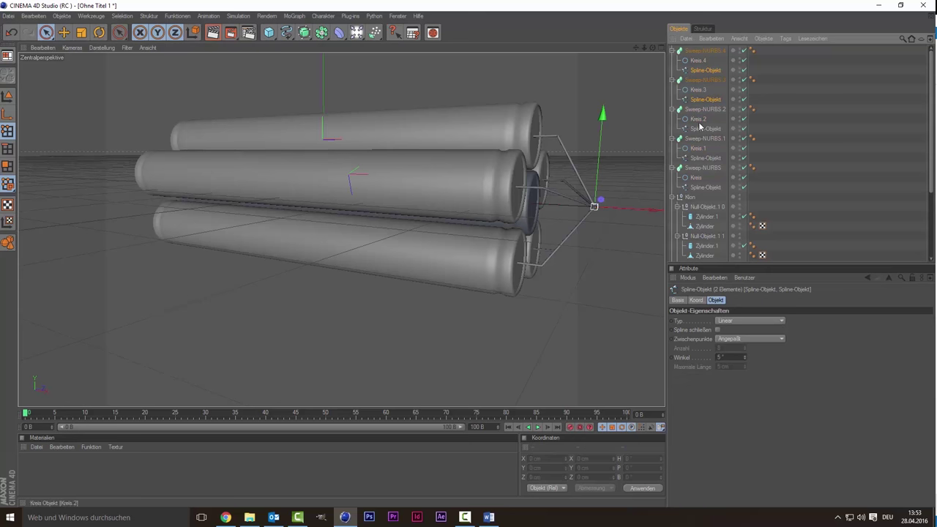
pyautogui.keyDown('ctrl'); pyautogui.click(700, 129); pyautogui.keyUp('ctrl')
pyautogui.keyDown('ctrl'); pyautogui.click(699, 158); pyautogui.keyUp('ctrl')
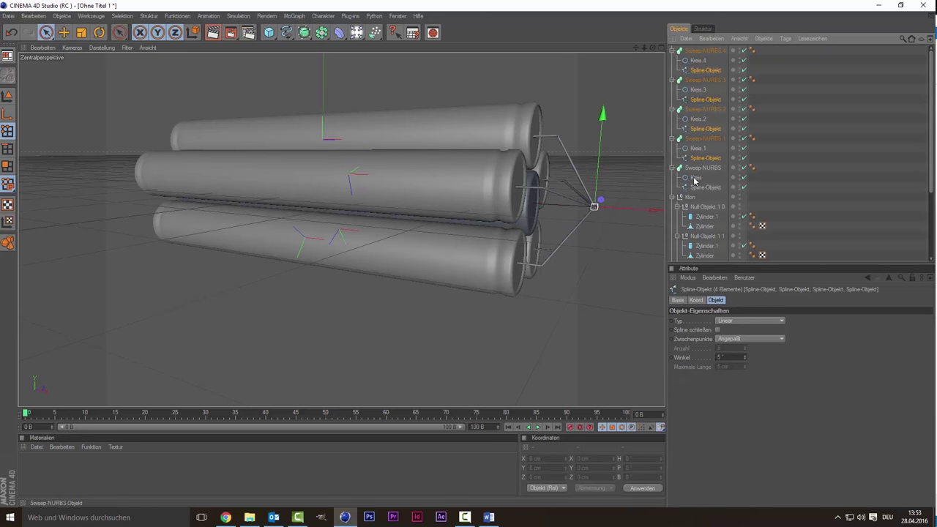
pyautogui.keyDown('ctrl'); pyautogui.click(699, 188); pyautogui.keyUp('ctrl')
pyautogui.click(741, 323)
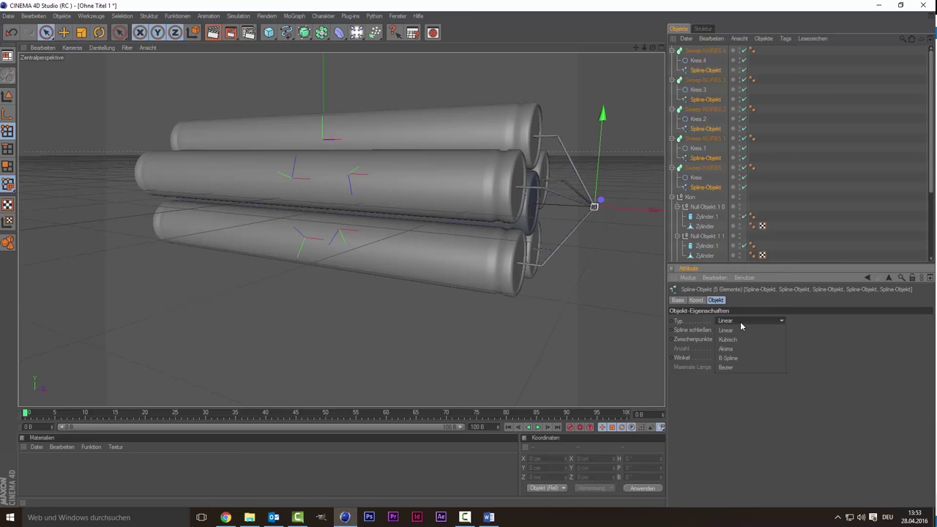
pyautogui.click(741, 349)
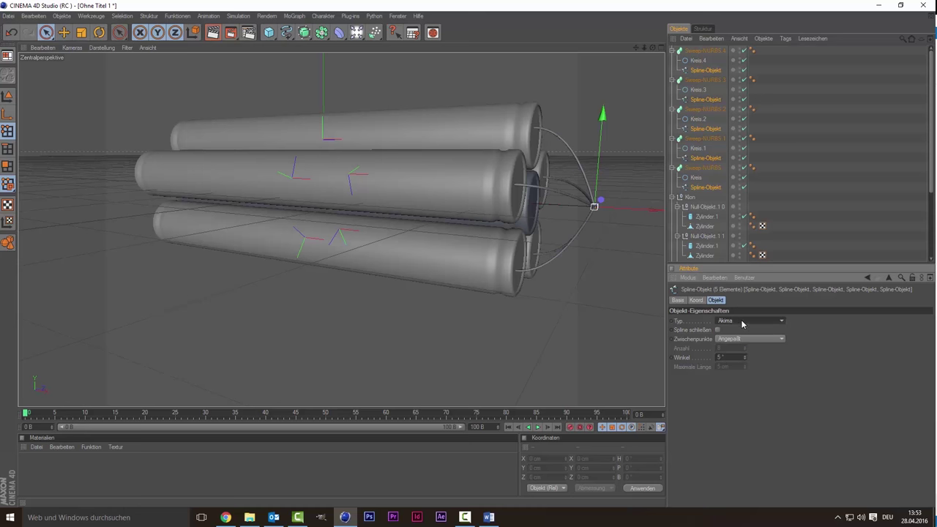
pyautogui.click(743, 323)
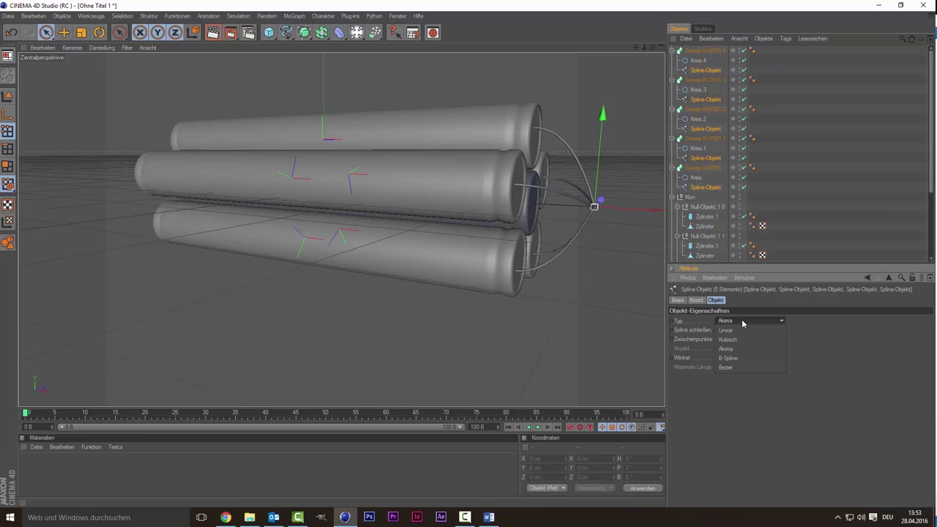
pyautogui.click(741, 359)
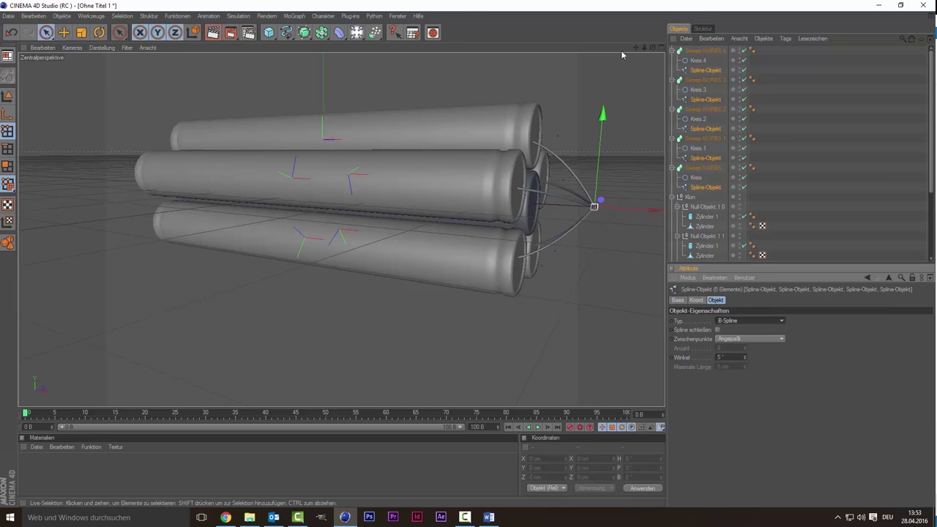
# Step: Orbit to inspect the curved wires, then collapse the Sweep-NURBS 4 hierarchy
pyautogui.moveTo(637, 49); pyautogui.dragTo(639, 55)
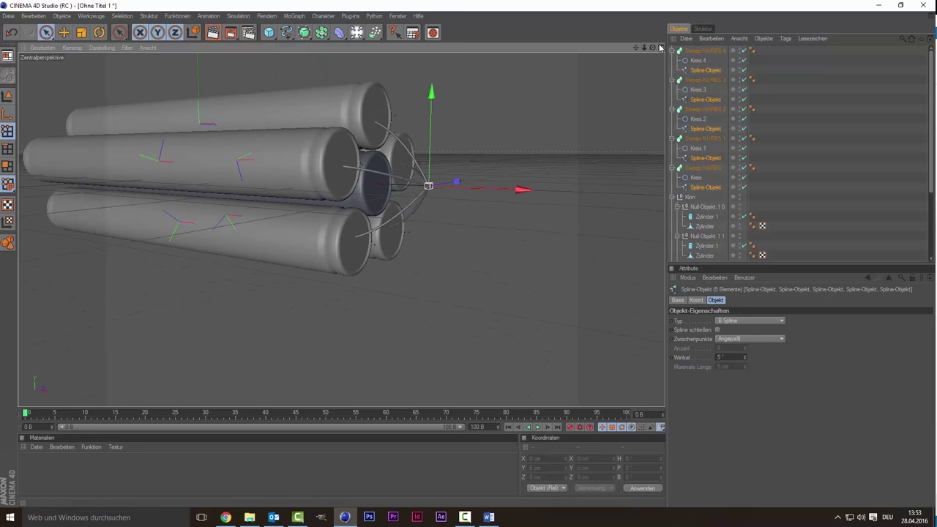
pyautogui.moveTo(652, 47)
pyautogui.mouseDown()
pyautogui.moveTo(622, 52)
pyautogui.moveTo(480, 204)
pyautogui.mouseUp()
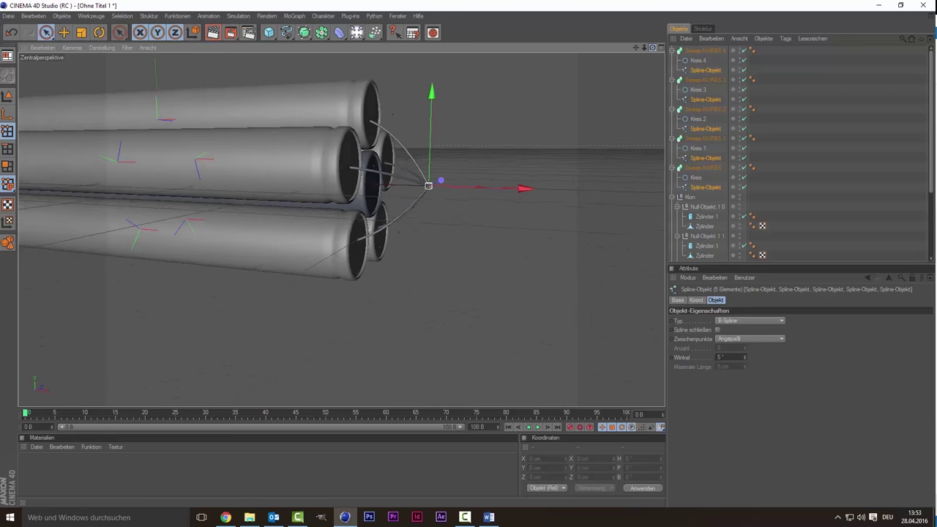
pyautogui.click(370, 182)
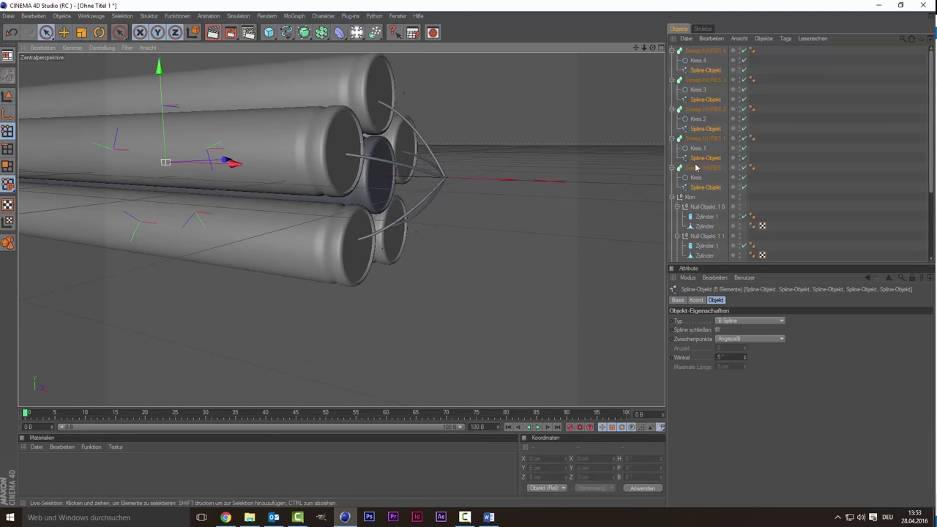
pyautogui.scroll(3, 723, 165)
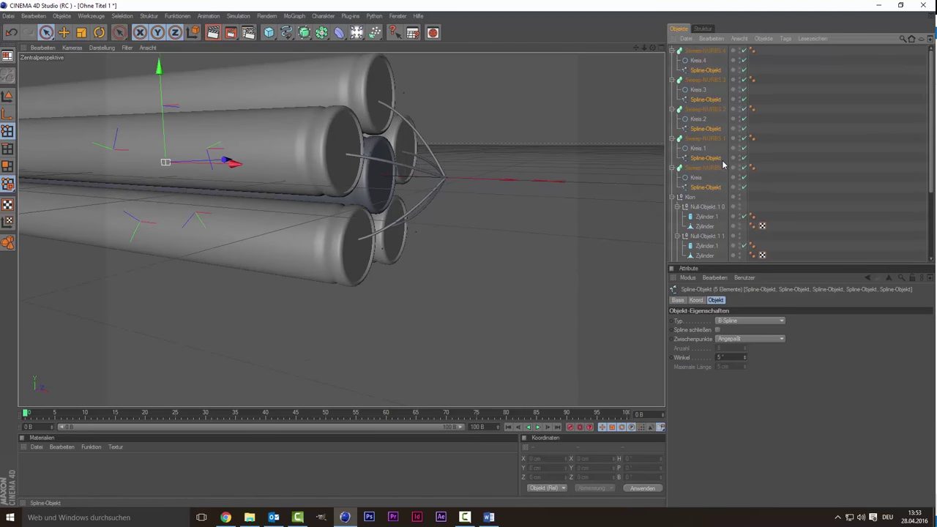
pyautogui.click(672, 50)
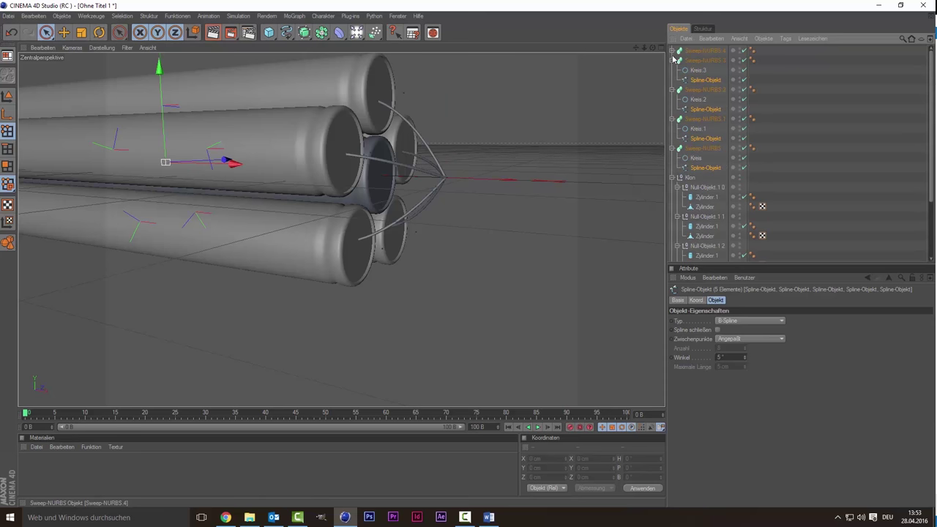
# Step: Collapse Sweep-NURBS 3, 2, .1, the base Sweep-NURBS, and the Klon
pyautogui.click(672, 60)
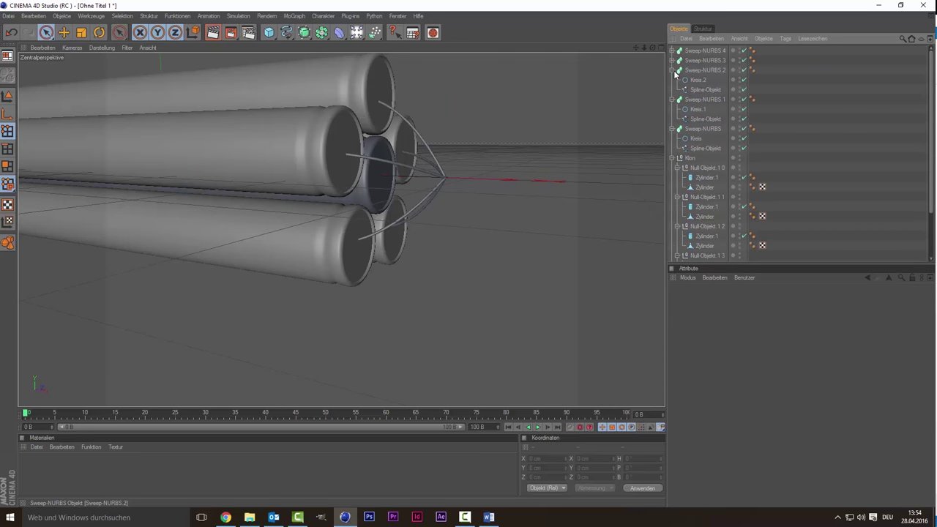
pyautogui.click(672, 71)
pyautogui.click(672, 80)
pyautogui.click(672, 89)
pyautogui.click(672, 100)
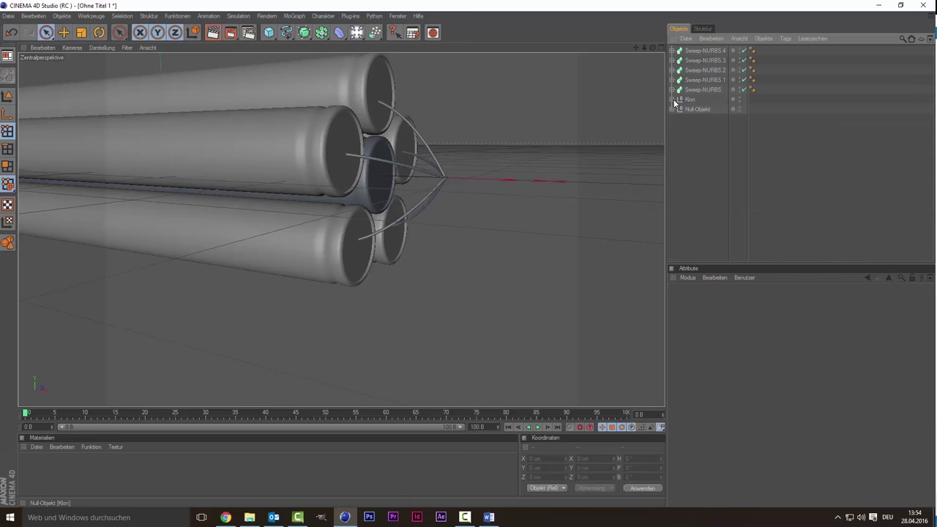
# Step: Expand the Null-Objekt and select its Spline-Objekt
pyautogui.click(692, 110)
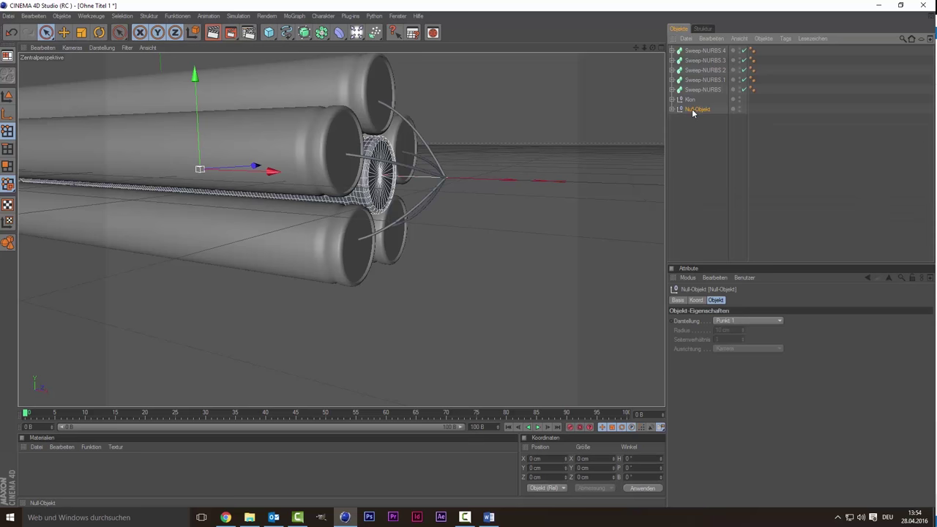
pyautogui.click(672, 109)
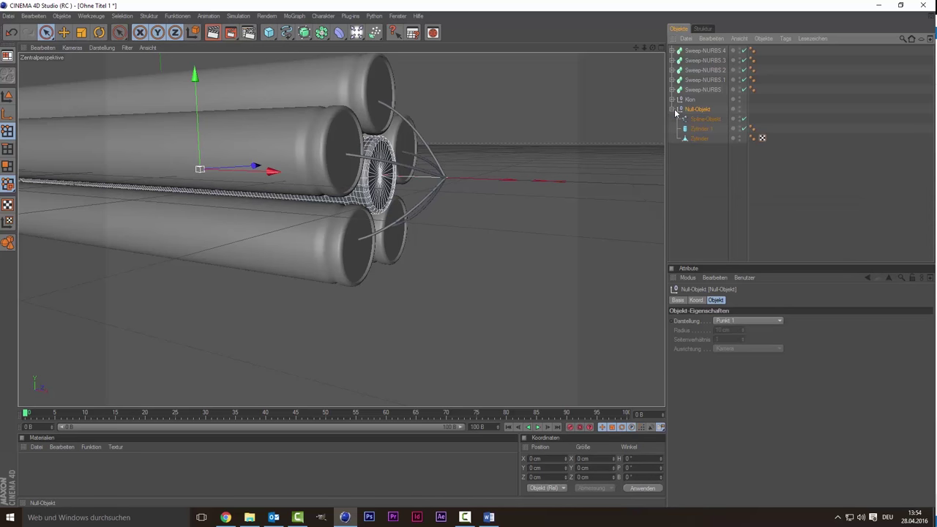
pyautogui.click(696, 119)
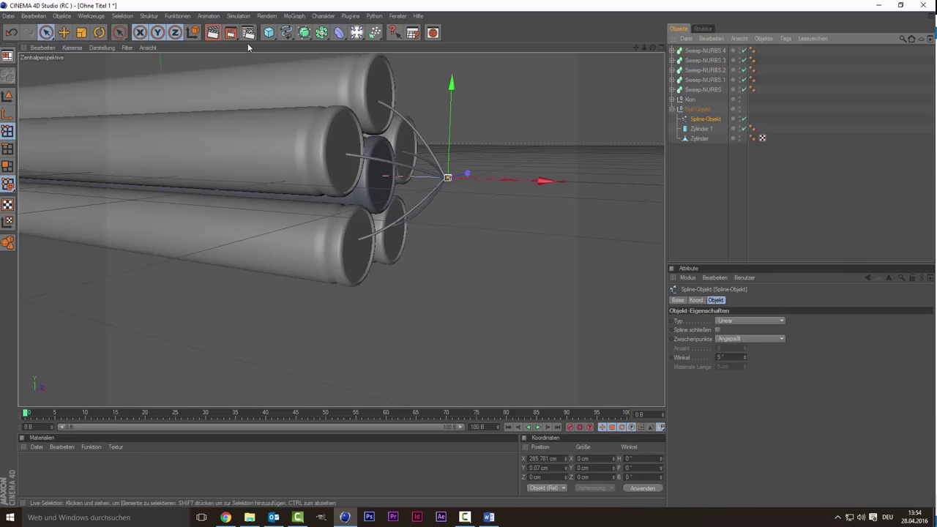
pyautogui.moveTo(304, 32); pyautogui.dragTo(338, 78)
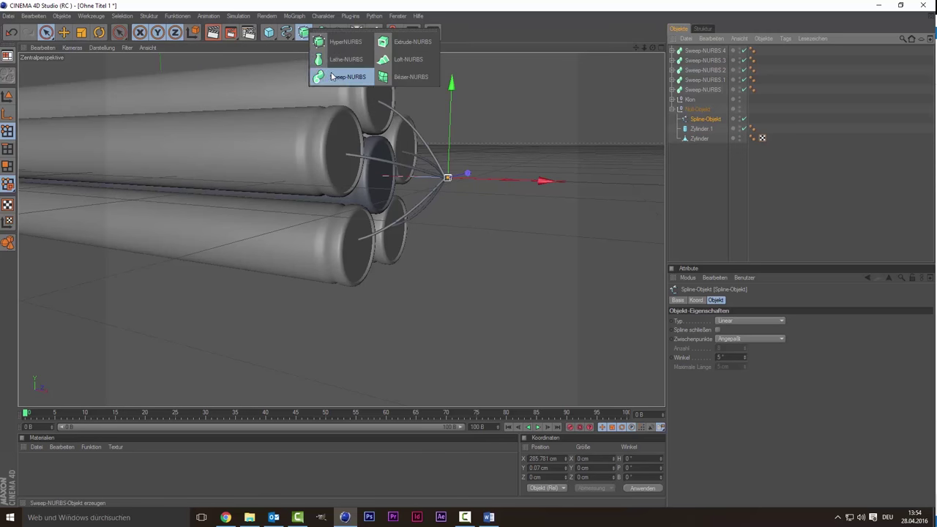
# Step: Add a Kreis circle spline with a 1 cm radius as the sweep profile, removing a stray Text object
pyautogui.moveTo(292, 39); pyautogui.dragTo(327, 135)
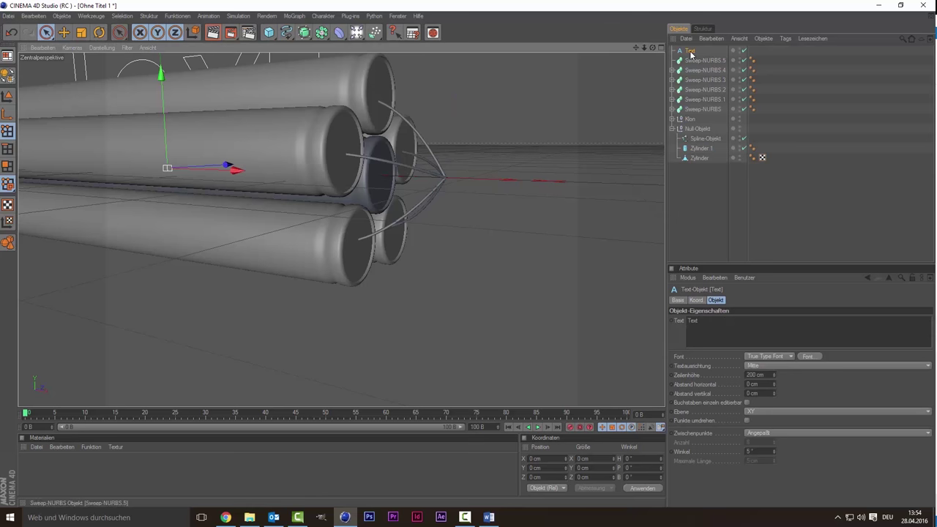
pyautogui.press('Delete')
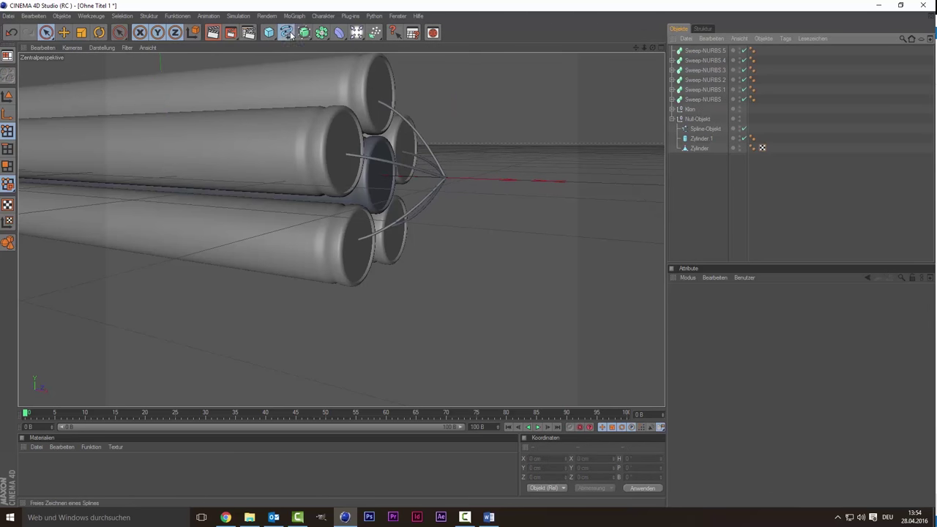
pyautogui.moveTo(290, 35); pyautogui.dragTo(331, 94)
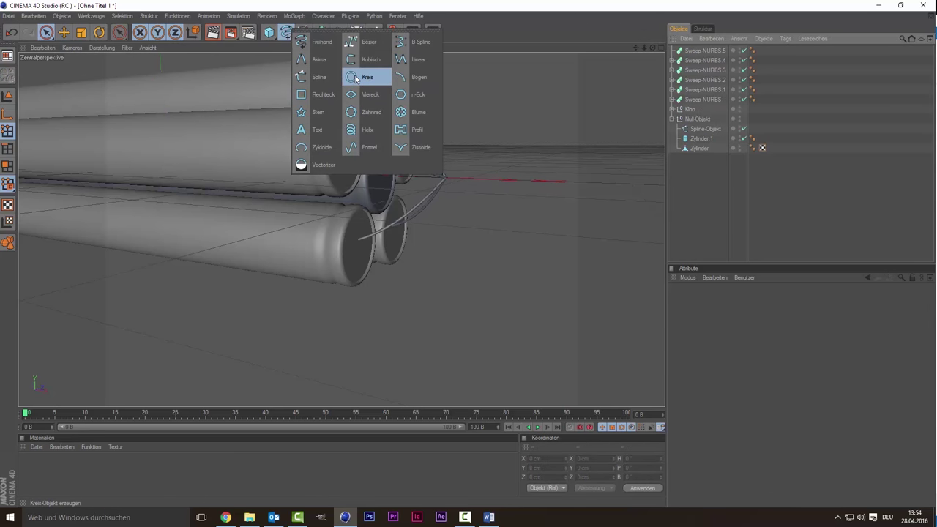
pyautogui.click(354, 77)
pyautogui.doubleClick(731, 338)
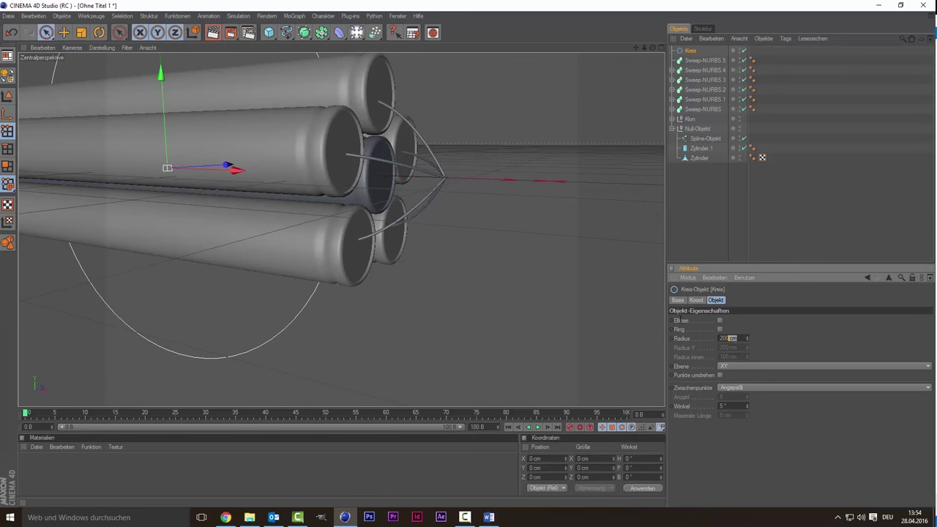
pyautogui.write('1')
pyautogui.click(719, 220)
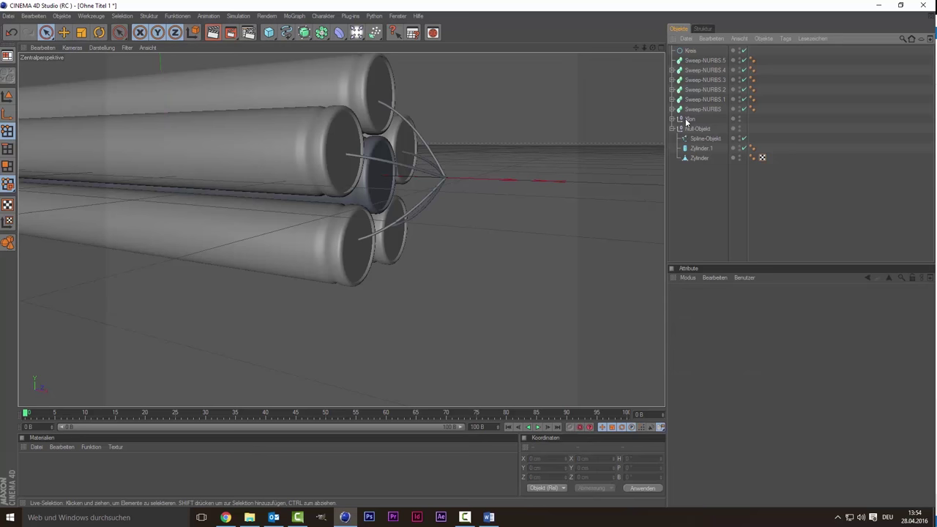
# Step: Move the Spline-Objekt out of the Null-Objekt into Sweep-NURBS.5
pyautogui.click(702, 138)
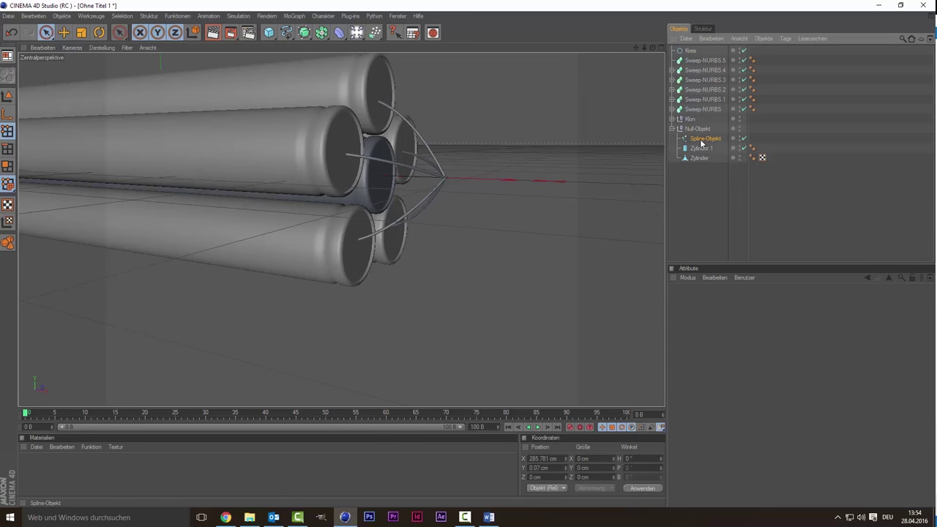
pyautogui.click(699, 129)
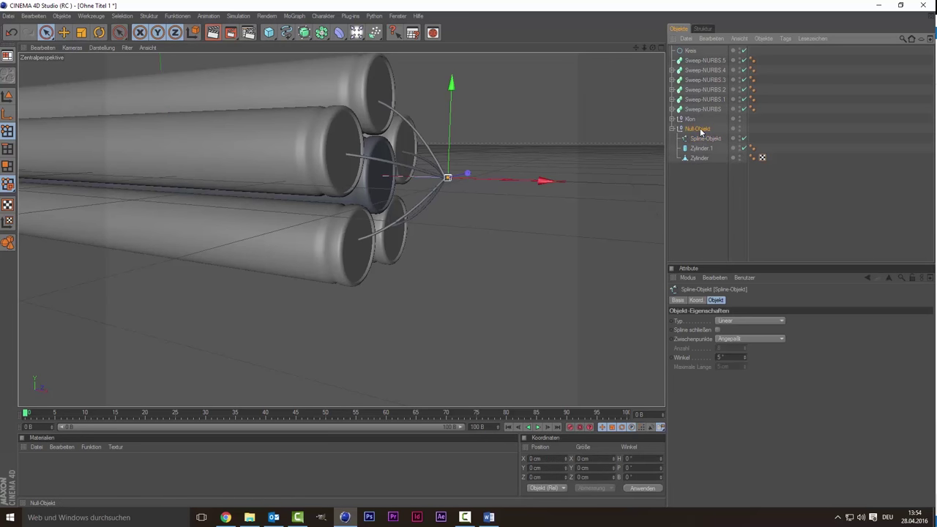
pyautogui.click(702, 138)
pyautogui.moveTo(700, 144); pyautogui.dragTo(707, 135)
pyautogui.click(702, 111)
pyautogui.click(703, 60)
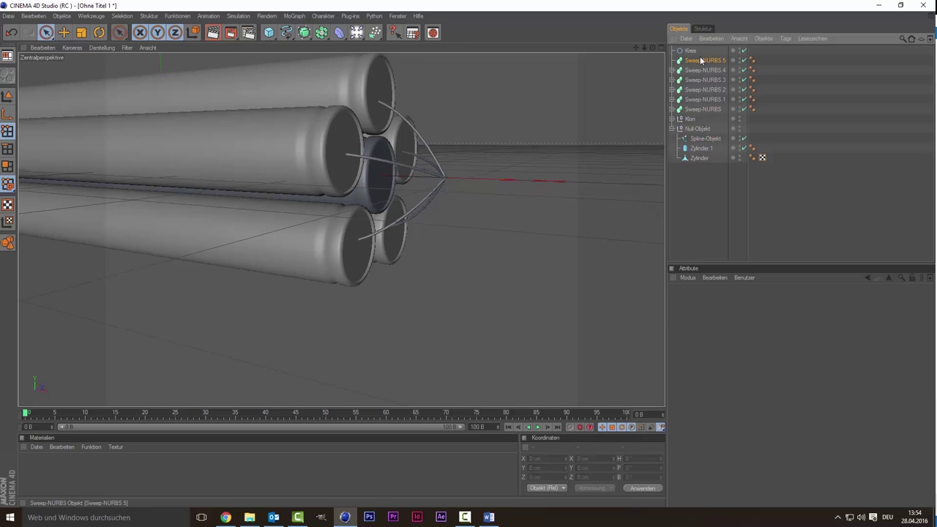
pyautogui.moveTo(699, 139); pyautogui.dragTo(697, 63)
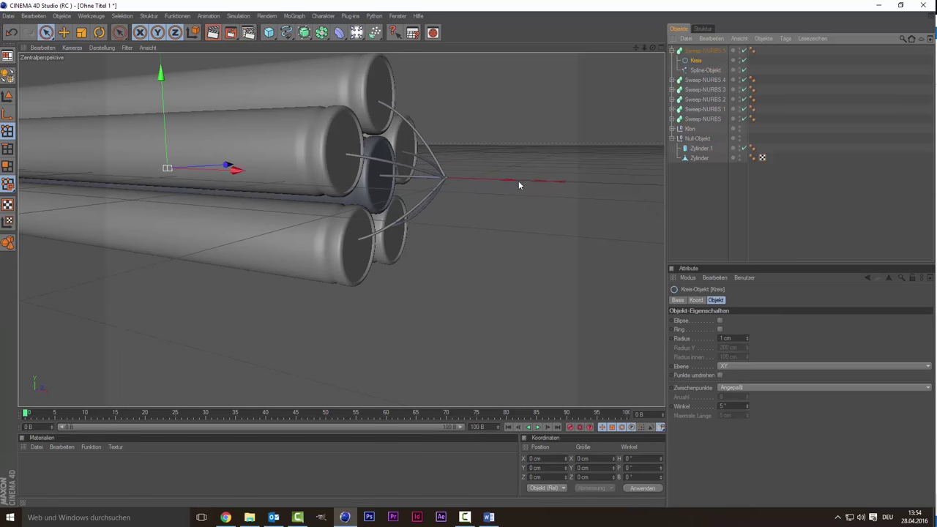
pyautogui.scroll(-4, 556, 147)
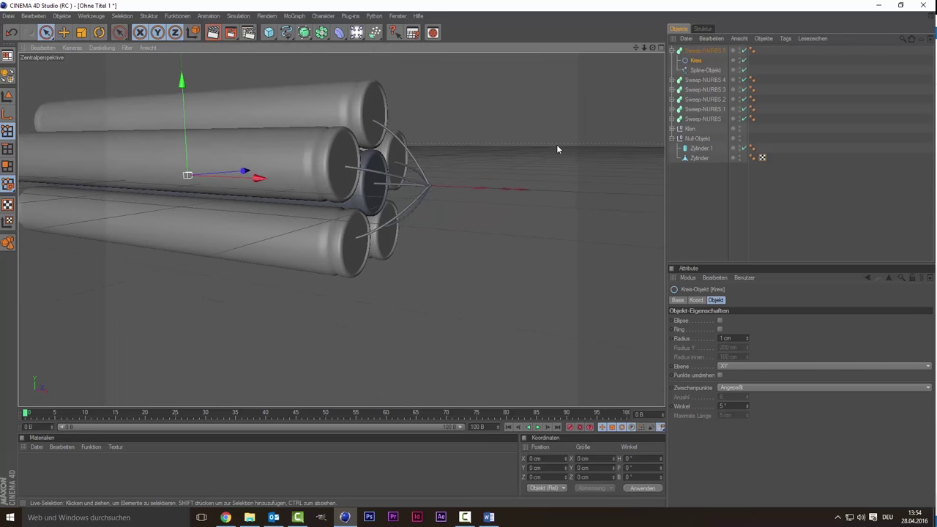
pyautogui.moveTo(635, 47); pyautogui.dragTo(703, 46)
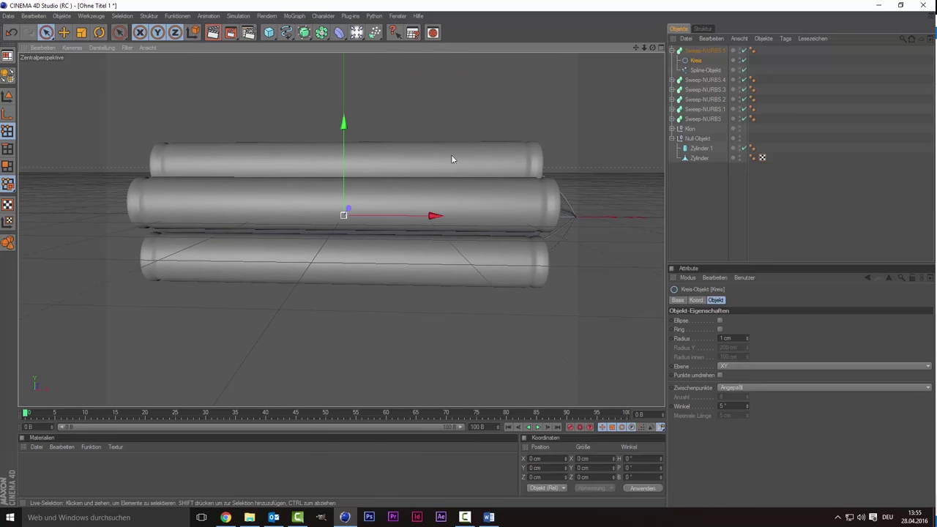
# Step: Maximize the Right view and zoom in on the tube bundle end-on
pyautogui.middleClick(399, 178)
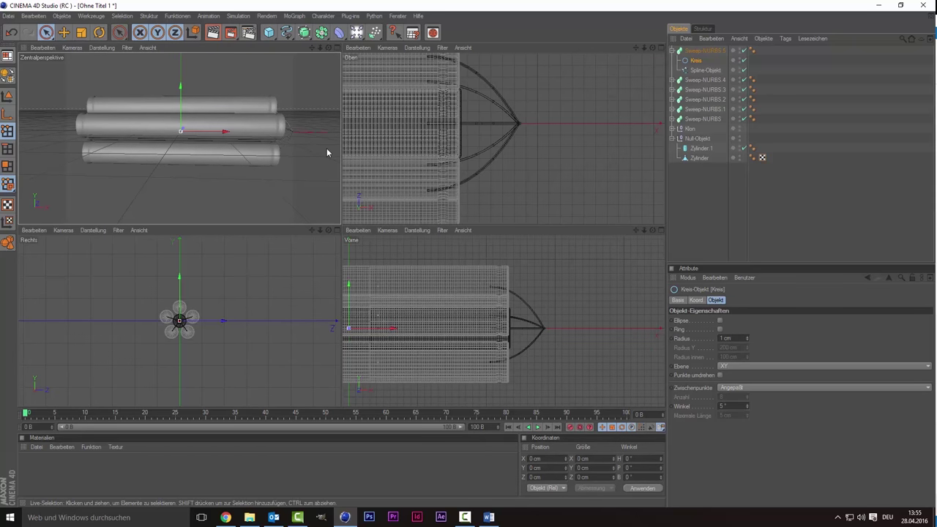
pyautogui.middleClick(104, 290)
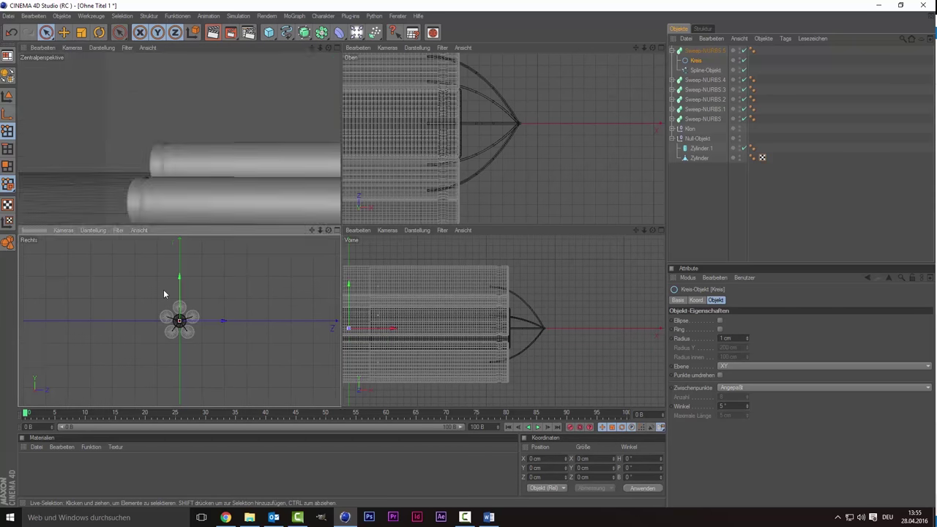
pyautogui.scroll(2, 298, 232)
pyautogui.scroll(2, 301, 232)
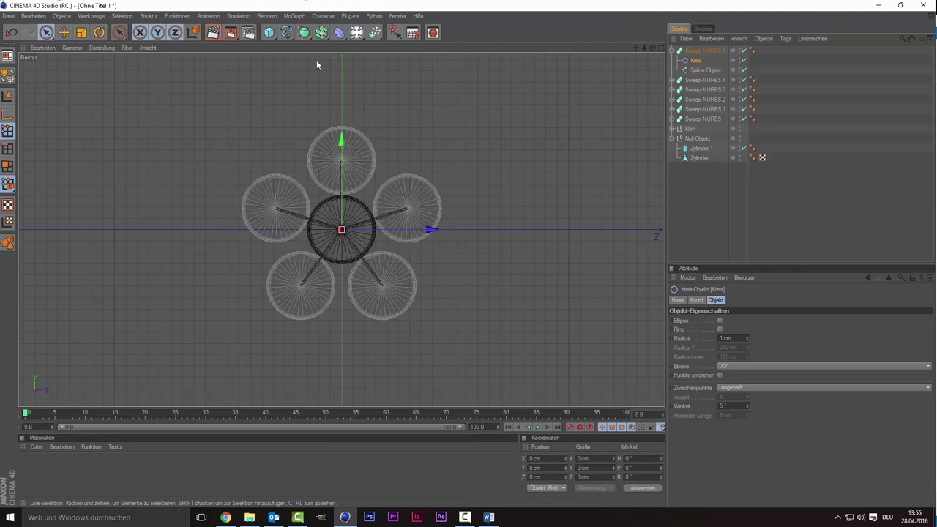
# Step: Switch the spline pen to Linear drawing and zoom in closer on the tubes
pyautogui.click(286, 33)
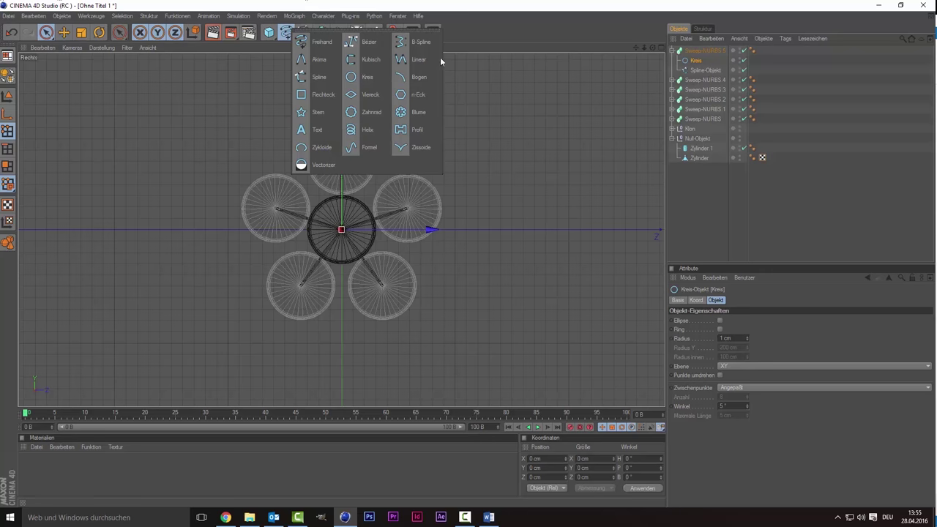
pyautogui.click(409, 59)
pyautogui.scroll(1, 266, 137)
pyautogui.scroll(1, 265, 134)
pyautogui.scroll(1, 286, 104)
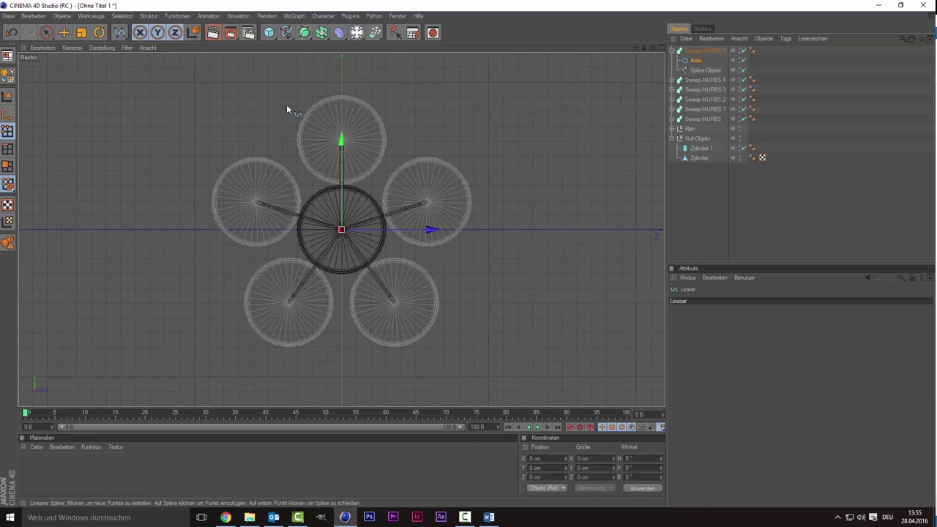
# Step: Place linear spline points from above the top tube down the bundle's left side to its bottom
pyautogui.click(332, 95)
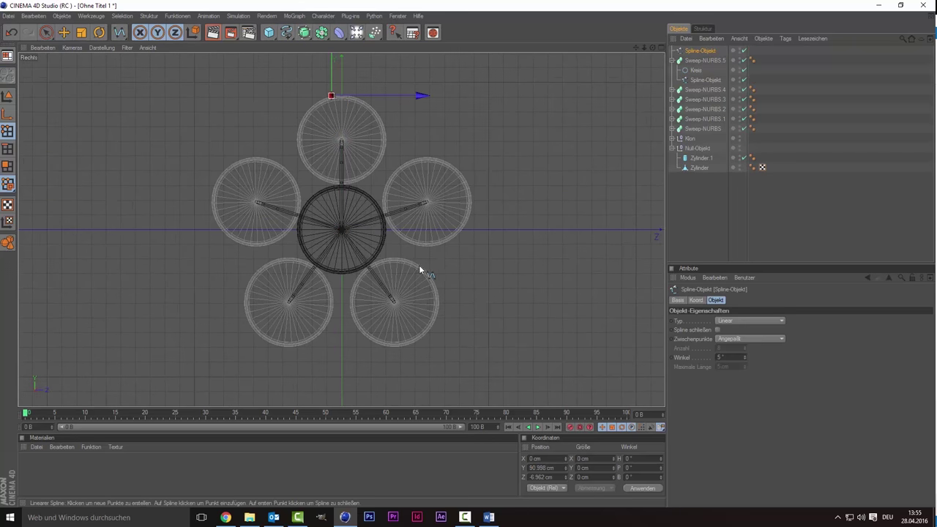
pyautogui.click(214, 170)
pyautogui.moveTo(215, 159); pyautogui.dragTo(216, 164)
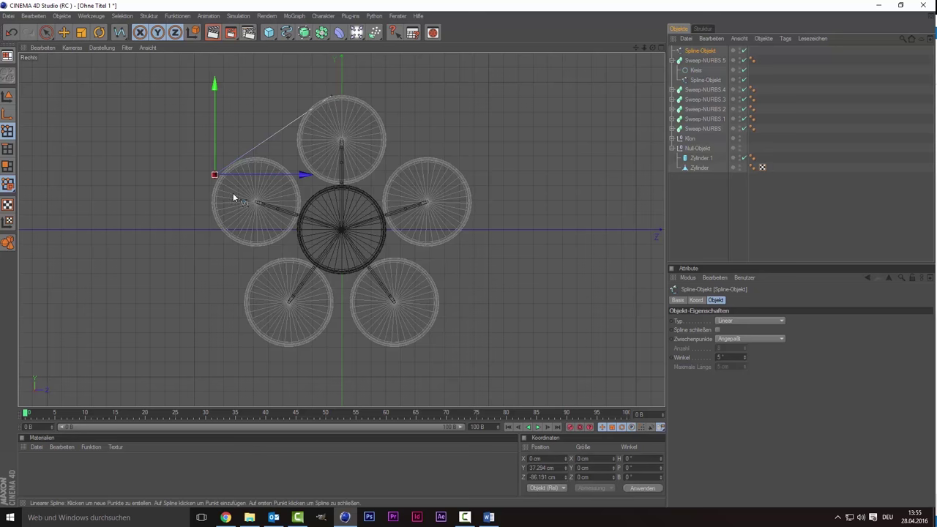
pyautogui.click(213, 233)
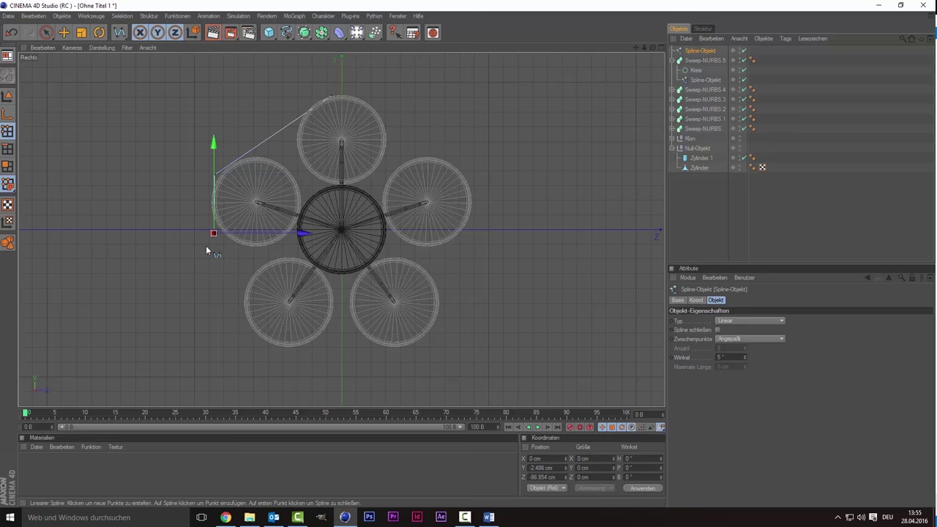
pyautogui.moveTo(213, 231)
pyautogui.mouseDown()
pyautogui.moveTo(200, 221)
pyautogui.moveTo(205, 211)
pyautogui.mouseUp()
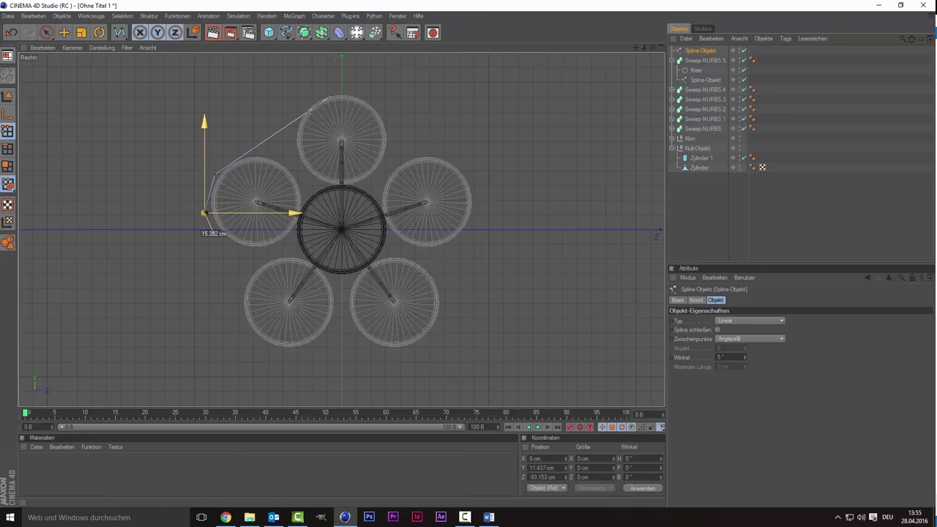
pyautogui.click(237, 315)
pyautogui.moveTo(242, 315); pyautogui.dragTo(242, 324)
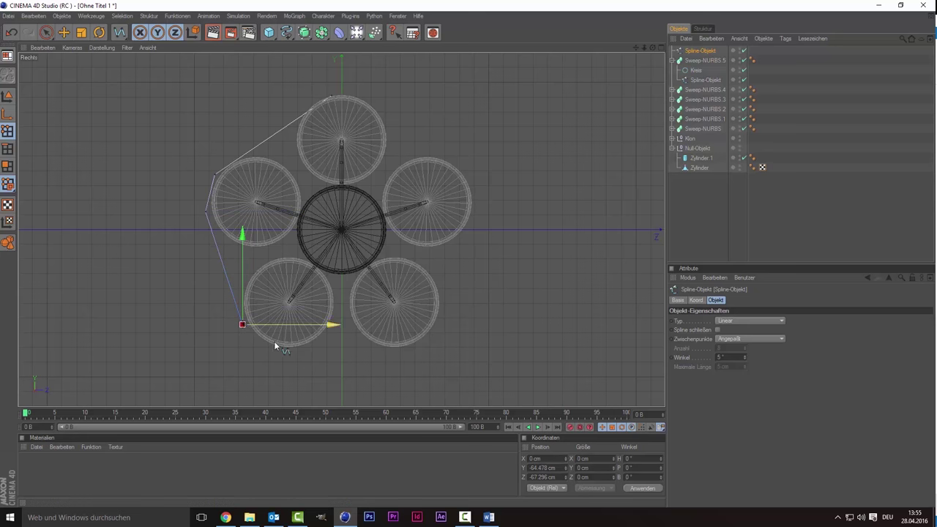
pyautogui.moveTo(300, 354); pyautogui.dragTo(289, 358)
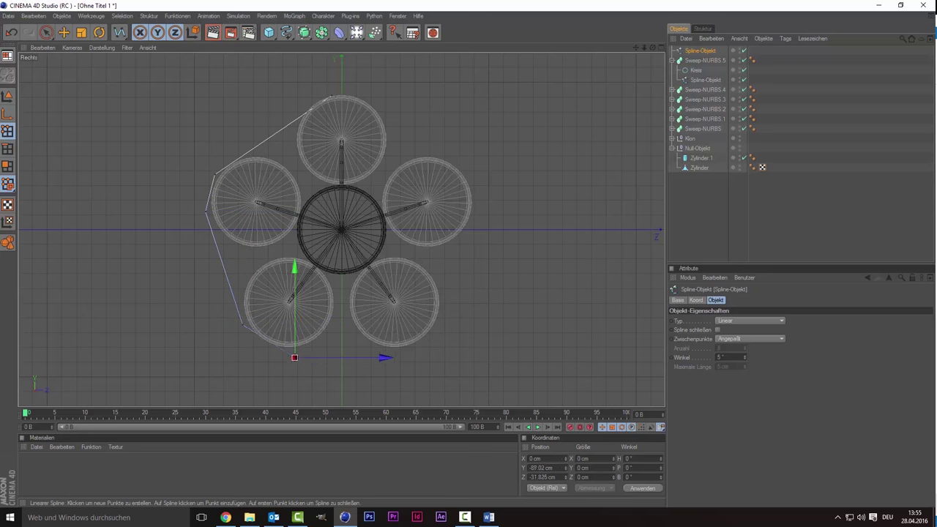
# Step: Continue points up the right side and close the spline at its first point
pyautogui.click(360, 375)
pyautogui.moveTo(362, 376)
pyautogui.mouseDown()
pyautogui.moveTo(380, 359)
pyautogui.moveTo(365, 359)
pyautogui.moveTo(427, 344)
pyautogui.moveTo(459, 290)
pyautogui.mouseUp()
pyautogui.click(462, 341)
pyautogui.moveTo(494, 218)
pyautogui.mouseDown()
pyautogui.moveTo(494, 203)
pyautogui.moveTo(476, 195)
pyautogui.mouseUp()
pyautogui.click(456, 132)
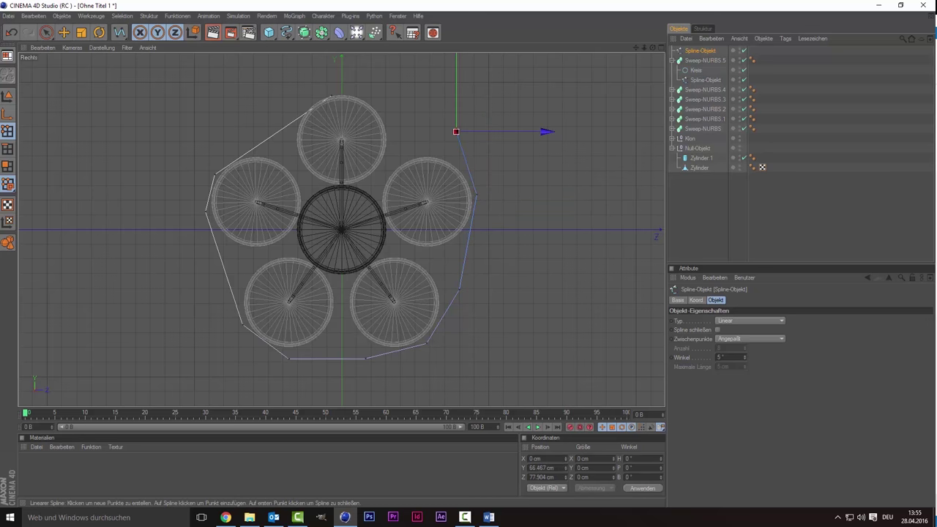
pyautogui.moveTo(457, 132); pyautogui.dragTo(448, 134)
pyautogui.moveTo(407, 107); pyautogui.dragTo(337, 89)
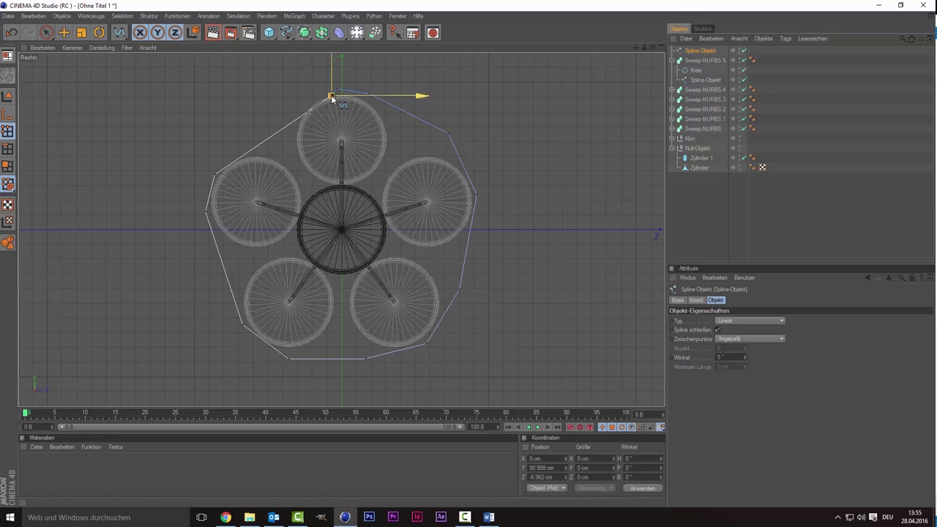
pyautogui.click(331, 94)
pyautogui.moveTo(332, 93); pyautogui.dragTo(331, 90)
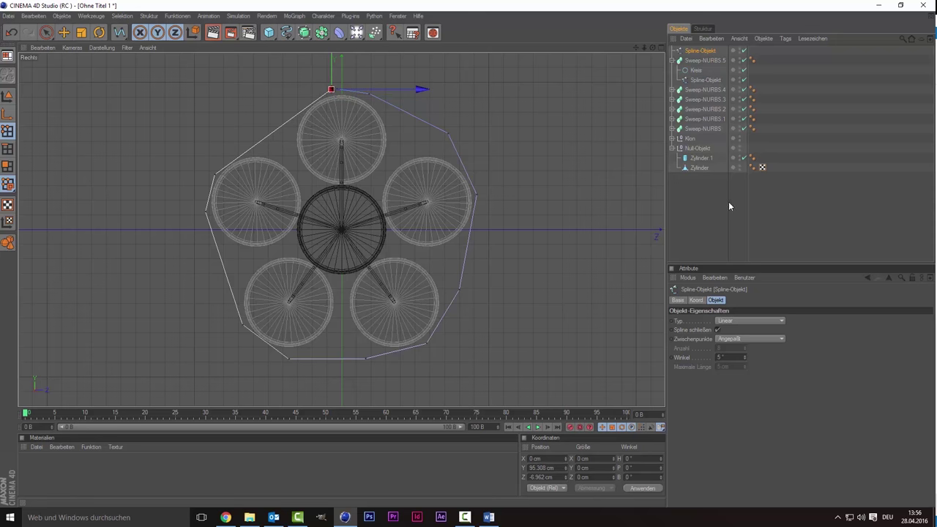
# Step: Deselect and reselect the outline spline to check its closed shape
pyautogui.click(729, 201)
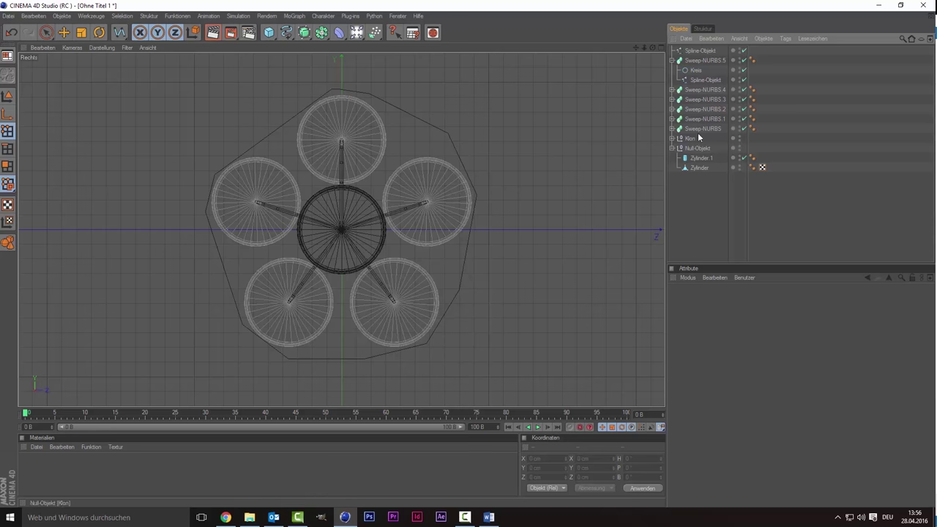
pyautogui.click(701, 51)
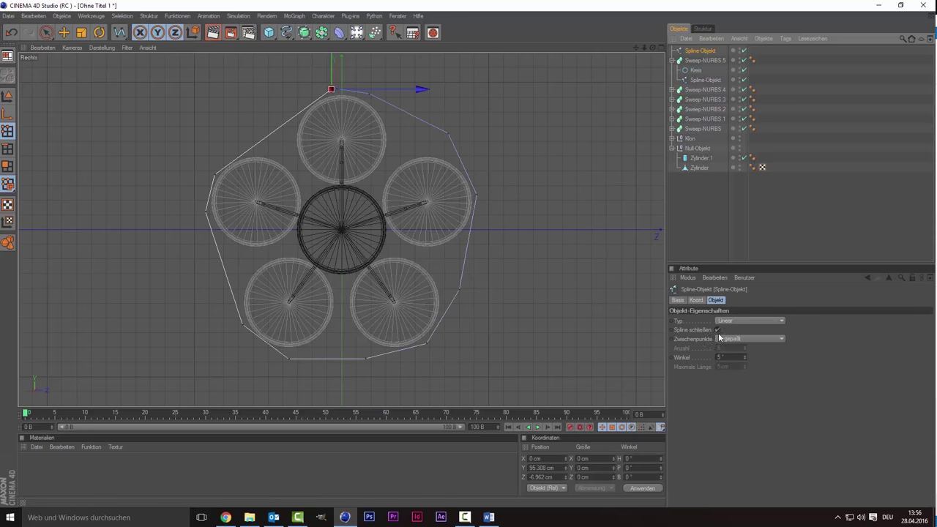
pyautogui.rightClick(359, 133)
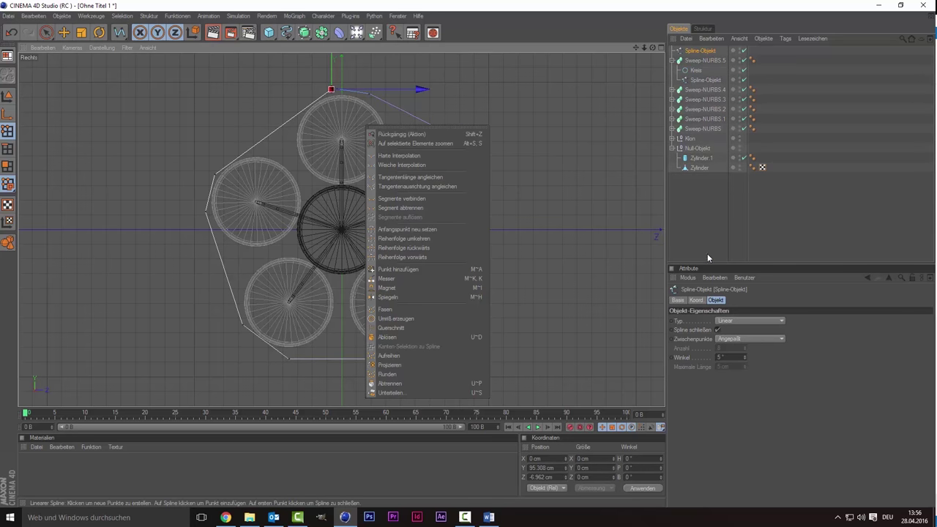
pyautogui.press('Escape')
# Step: In the perspective view, move the outline spline along X to about 173 cm near the tube ends
pyautogui.middleClick(272, 146)
pyautogui.middleClick(236, 139)
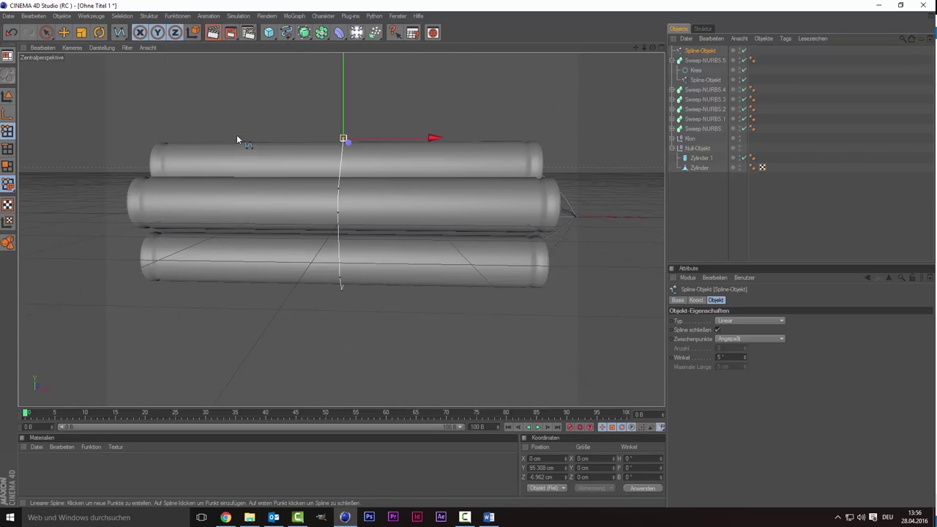
pyautogui.click(46, 33)
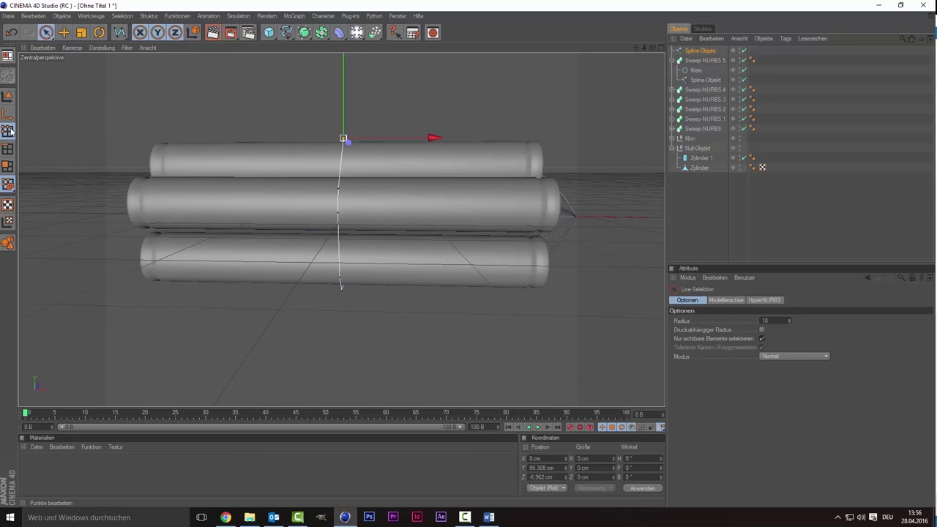
pyautogui.click(7, 96)
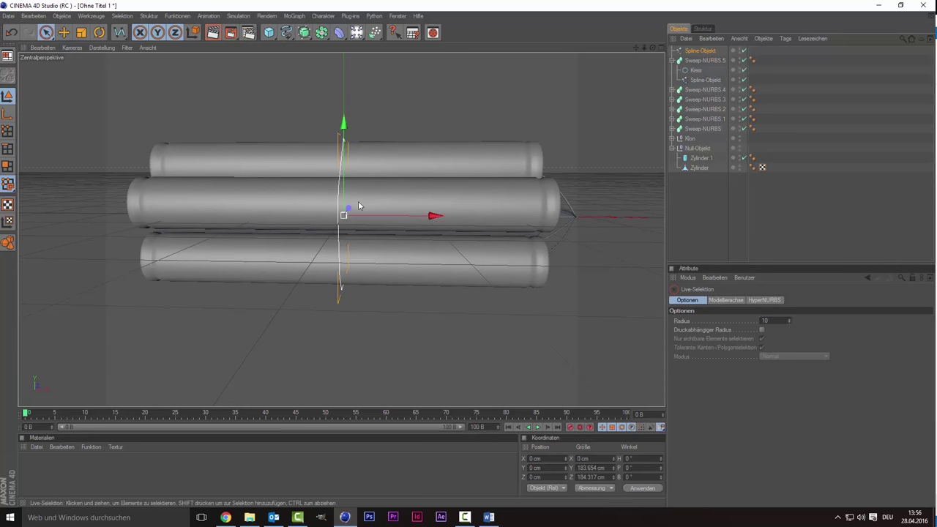
pyautogui.moveTo(372, 223); pyautogui.dragTo(530, 223)
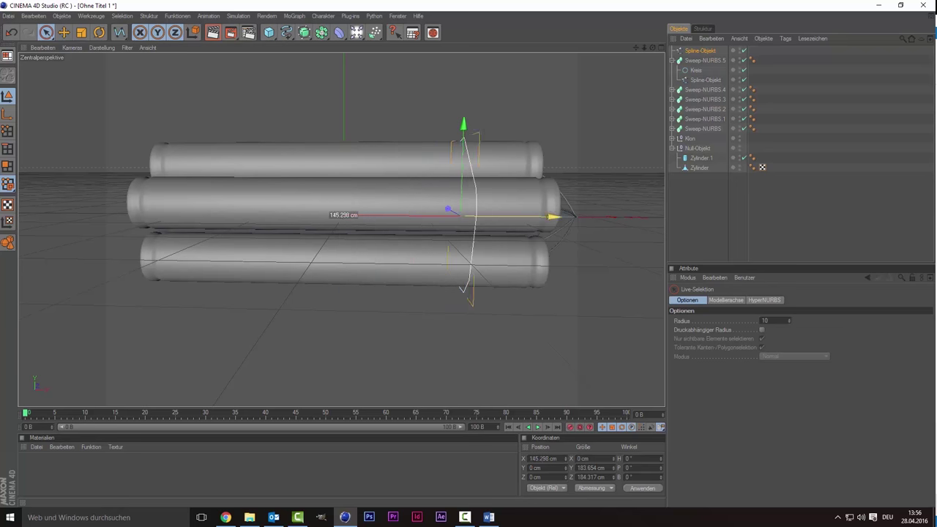
pyautogui.moveTo(531, 222); pyautogui.dragTo(376, 217)
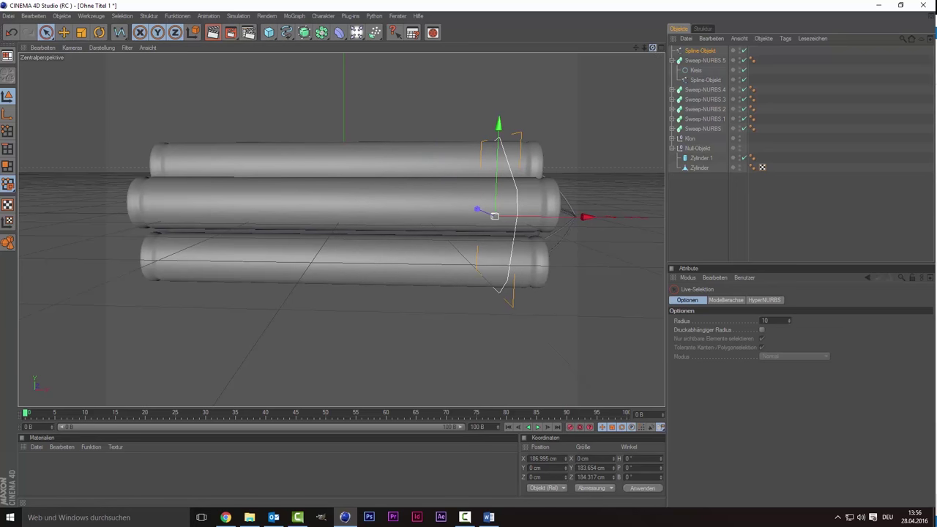
pyautogui.moveTo(652, 48); pyautogui.dragTo(654, 49)
pyautogui.moveTo(495, 216); pyautogui.dragTo(466, 249, button='middle')
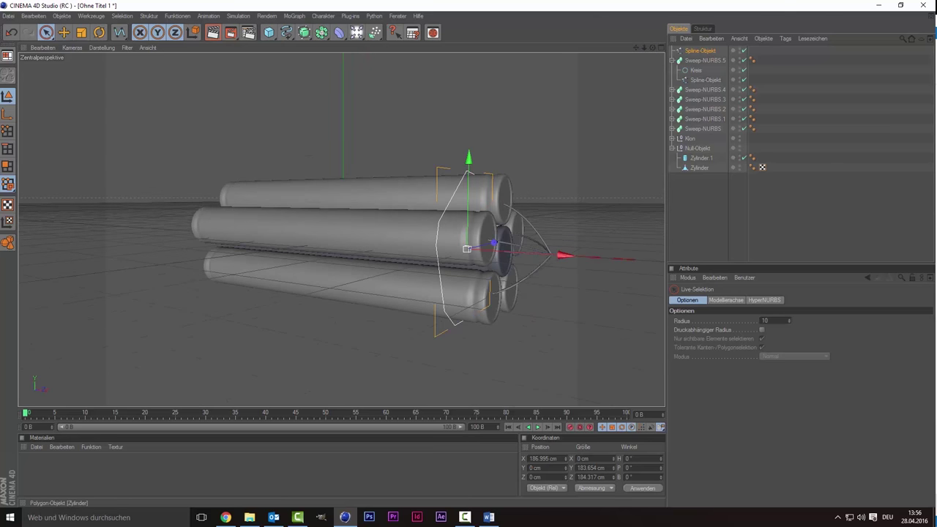
pyautogui.moveTo(466, 249); pyautogui.dragTo(456, 248)
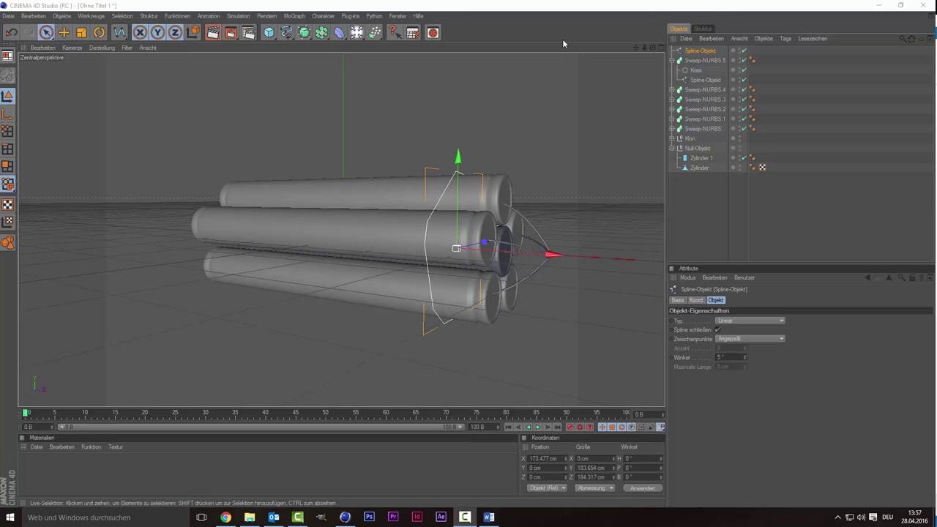
# Step: Add Sweep-NURBS.6 around the outline spline with a Rechteck spline as its profile
pyautogui.click(304, 33)
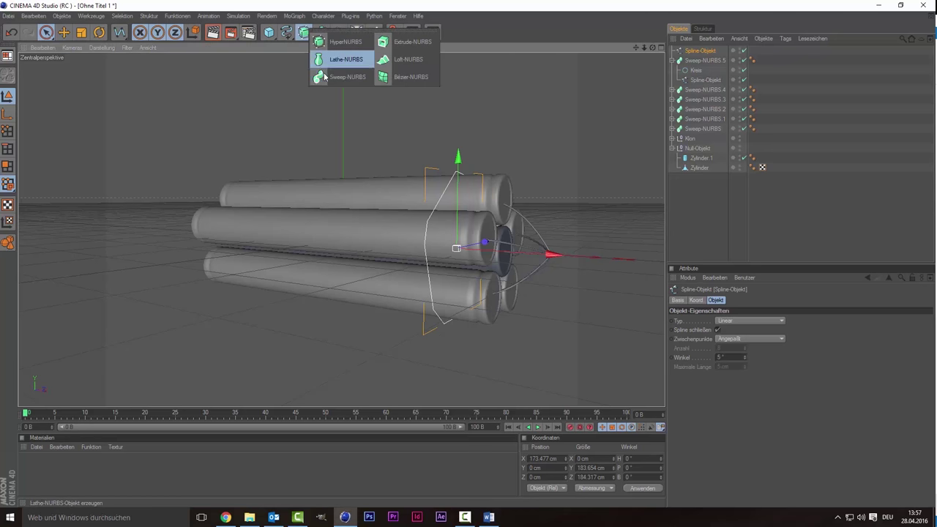
pyautogui.click(328, 78)
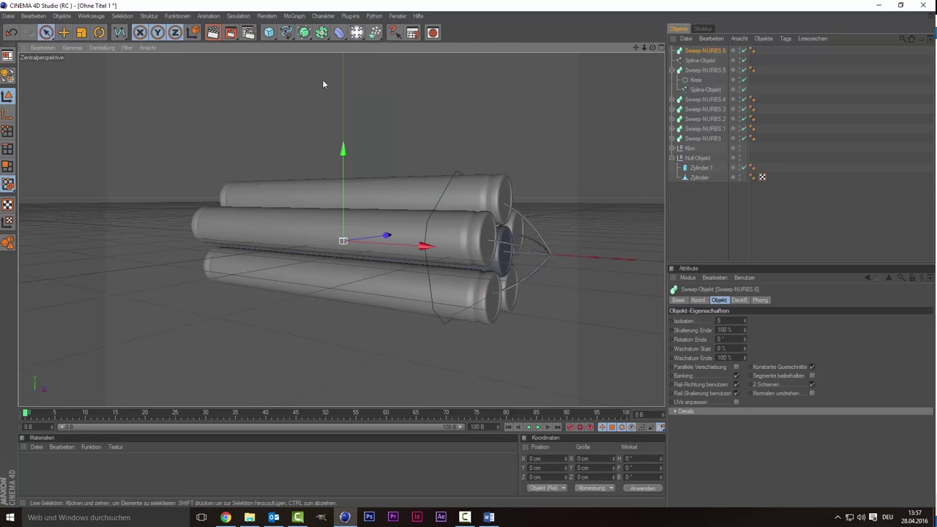
pyautogui.click(285, 33)
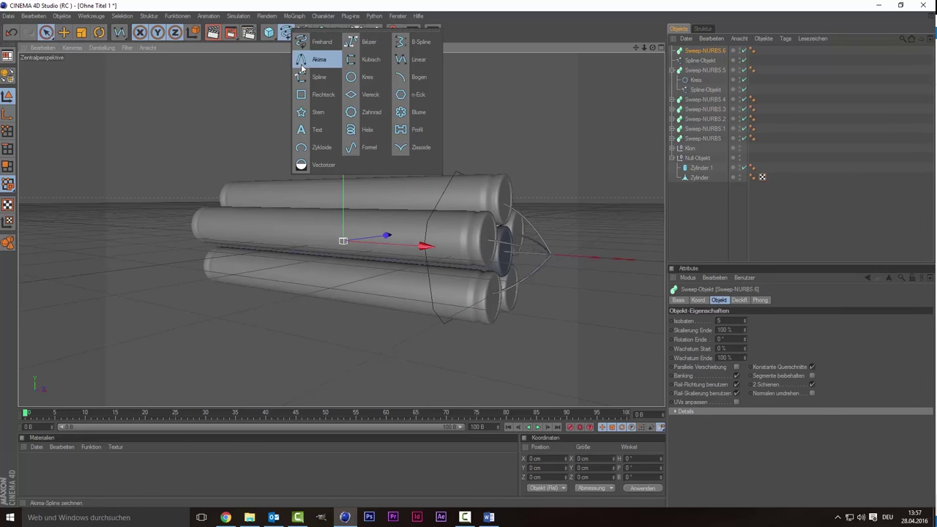
pyautogui.click(329, 100)
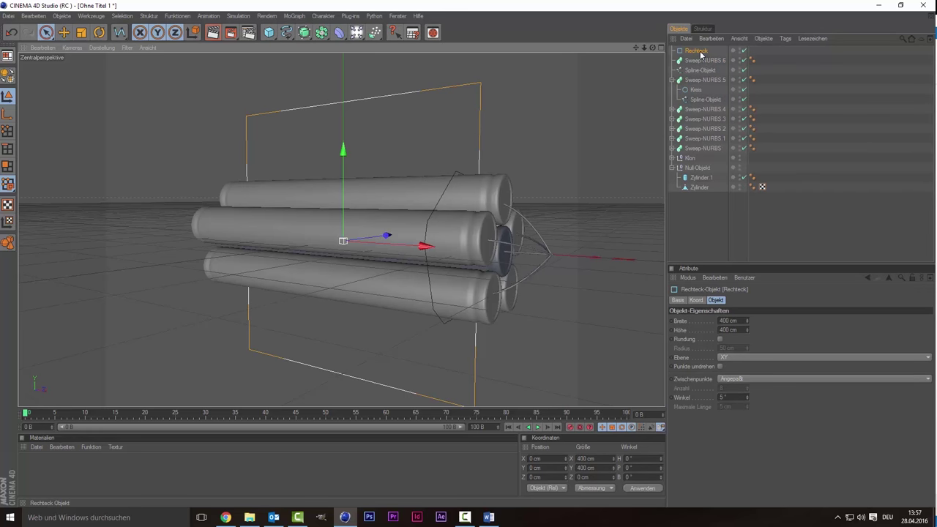
pyautogui.moveTo(701, 53)
pyautogui.mouseDown()
pyautogui.moveTo(707, 63)
pyautogui.moveTo(702, 57)
pyautogui.mouseUp()
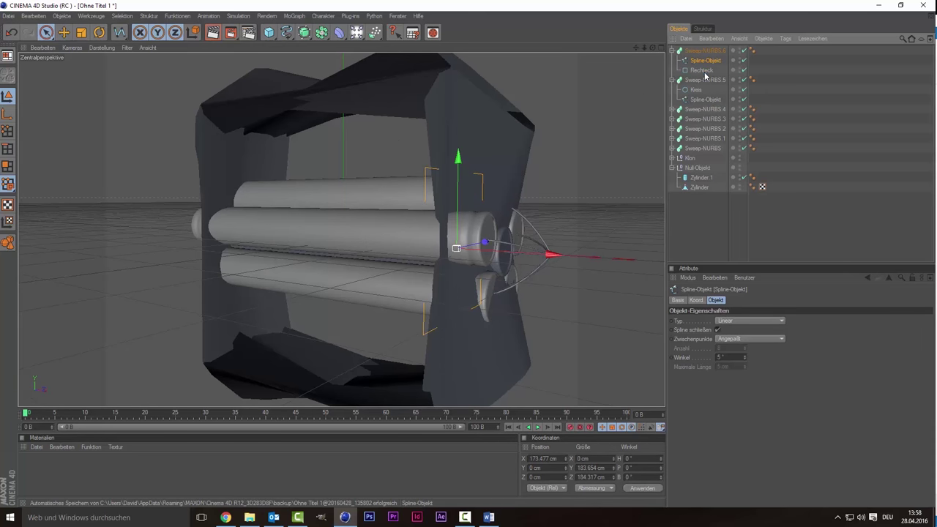
pyautogui.moveTo(705, 73); pyautogui.dragTo(704, 62)
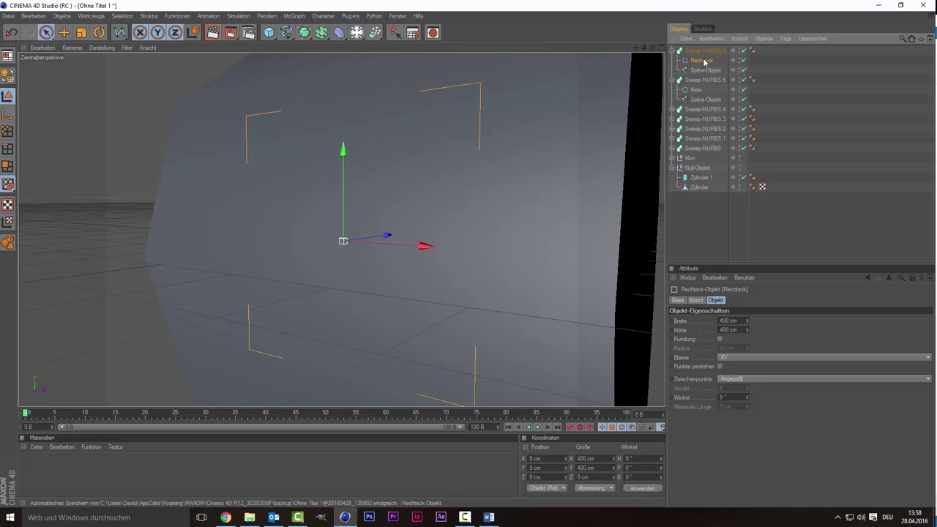
# Step: Select the Rechteck profile and shrink its width, first to 154 cm, while adjusting its height
pyautogui.click(705, 70)
pyautogui.click(704, 60)
pyautogui.moveTo(749, 320); pyautogui.dragTo(748, 381)
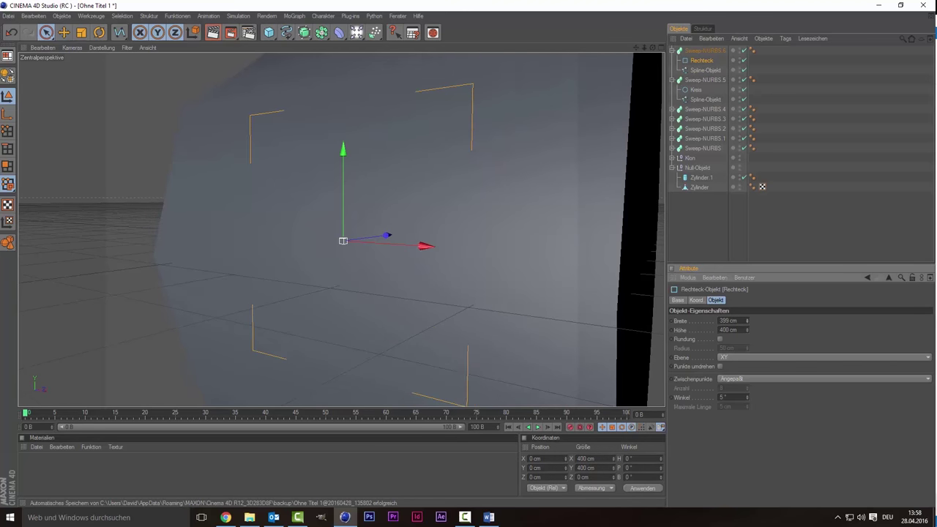
pyautogui.moveTo(748, 321); pyautogui.dragTo(747, 300)
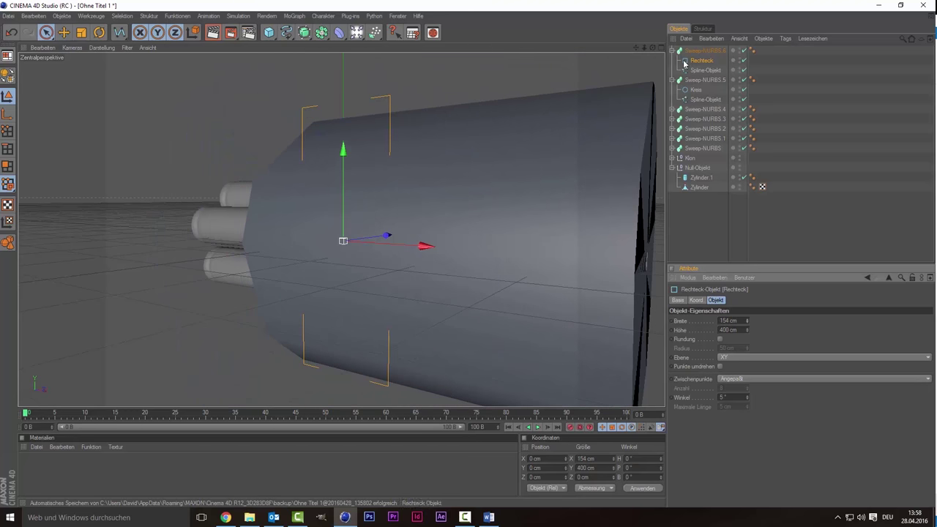
pyautogui.moveTo(636, 49); pyautogui.dragTo(738, 266)
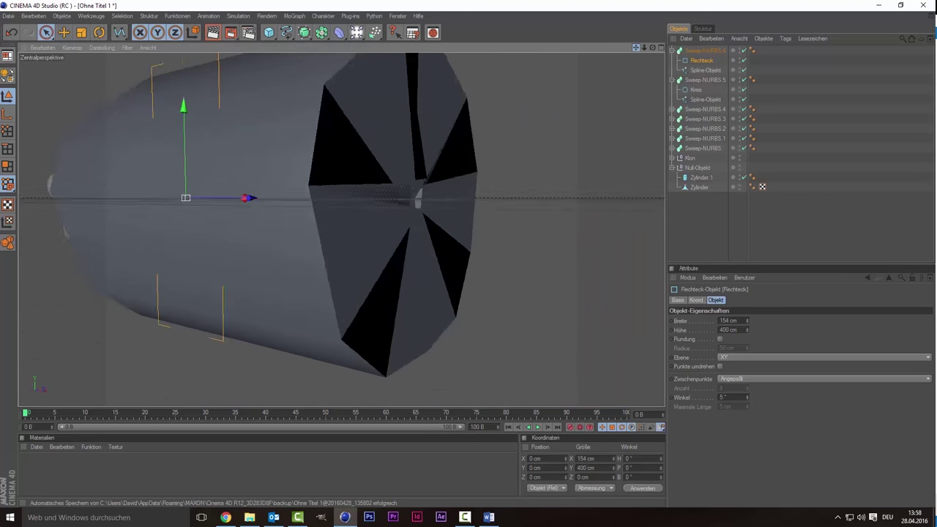
pyautogui.moveTo(748, 331); pyautogui.dragTo(748, 415)
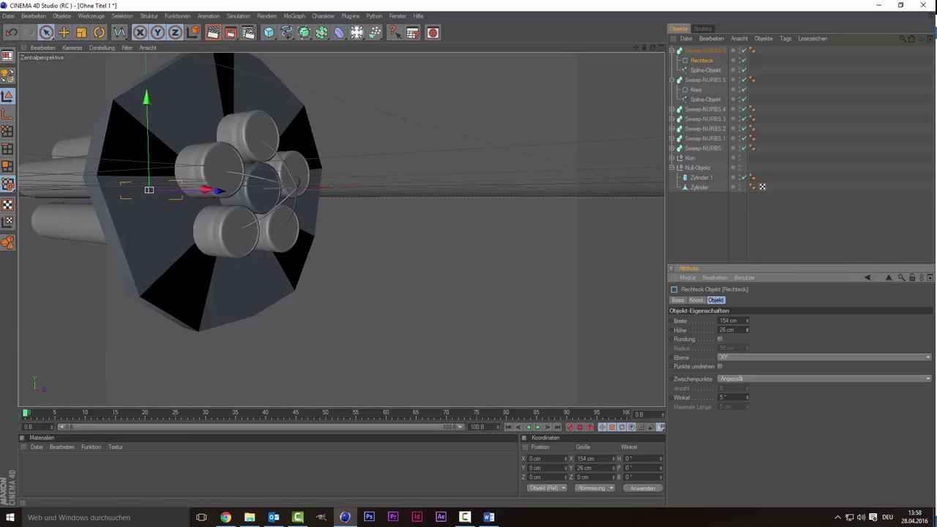
pyautogui.moveTo(747, 321); pyautogui.dragTo(748, 421)
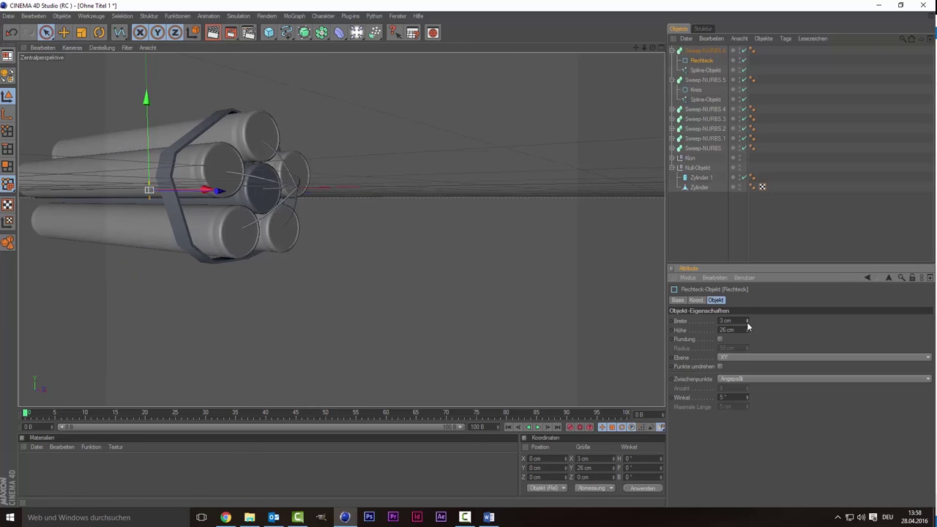
pyautogui.moveTo(747, 330); pyautogui.dragTo(747, 220)
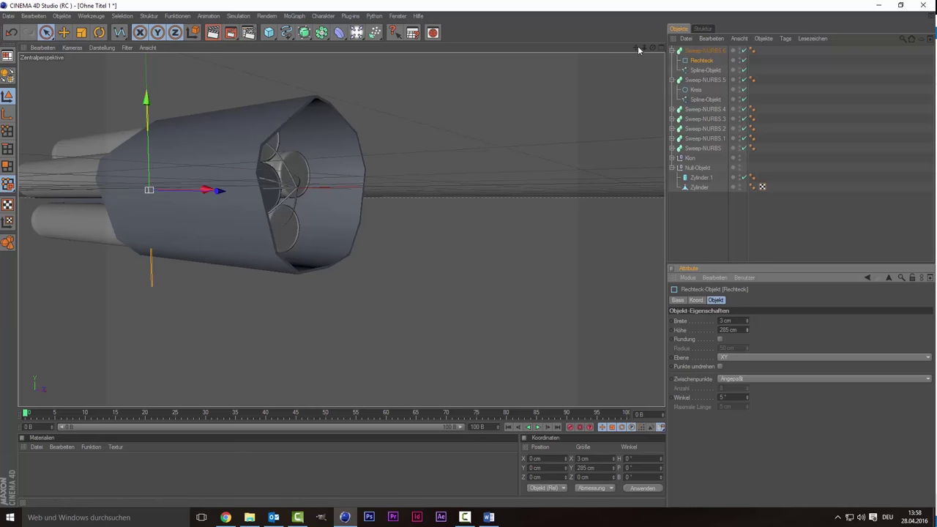
# Step: Refine the Rechteck profile to 44 cm height and 3 cm width
pyautogui.moveTo(637, 47)
pyautogui.mouseDown()
pyautogui.moveTo(674, 95)
pyautogui.moveTo(468, 443)
pyautogui.mouseUp()
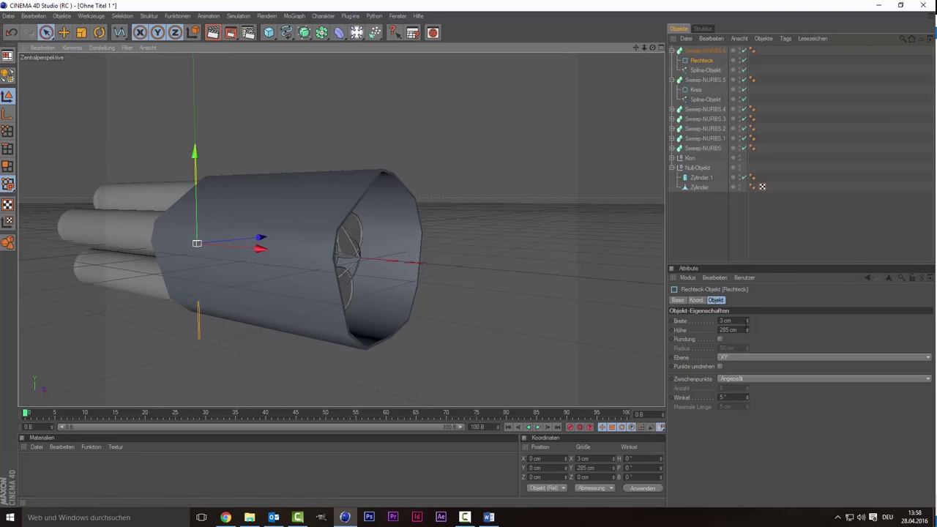
pyautogui.moveTo(747, 320)
pyautogui.mouseDown()
pyautogui.moveTo(748, 293)
pyautogui.moveTo(747, 344)
pyautogui.mouseUp()
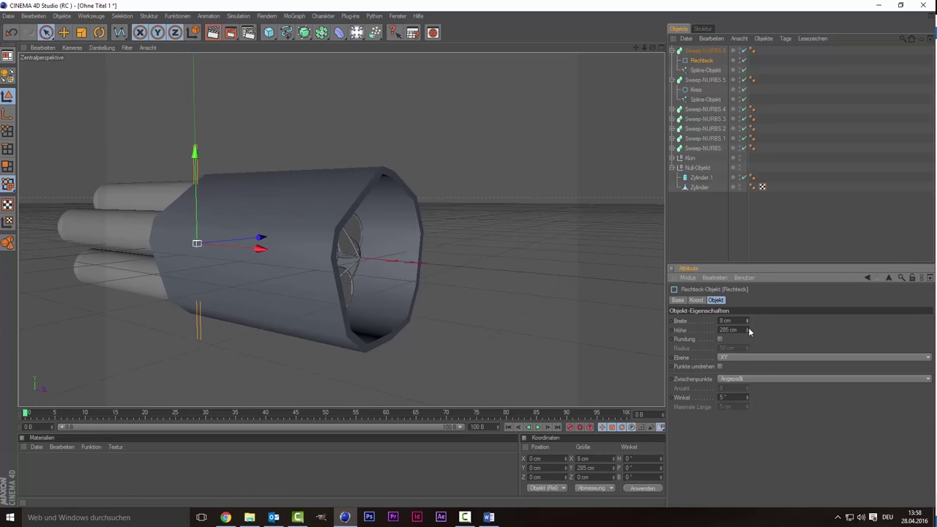
pyautogui.moveTo(747, 330); pyautogui.dragTo(748, 381)
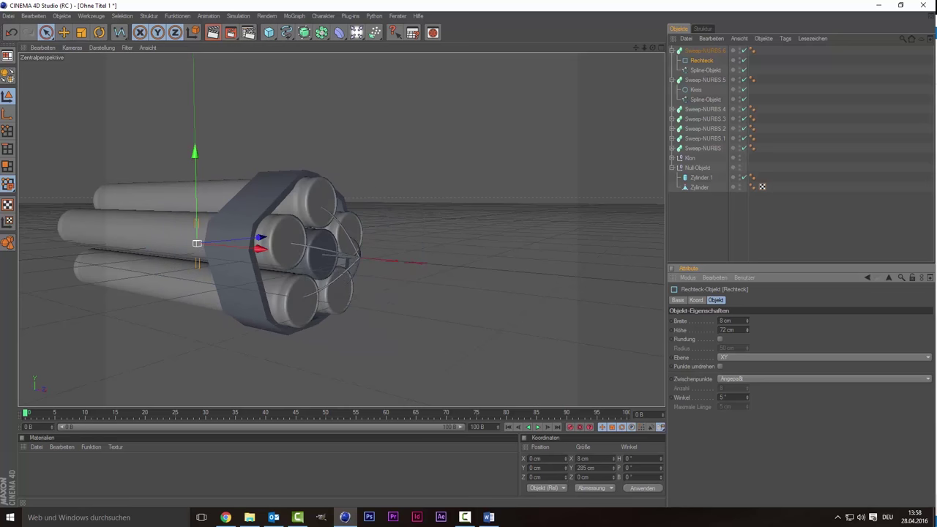
pyautogui.moveTo(748, 330); pyautogui.dragTo(747, 345)
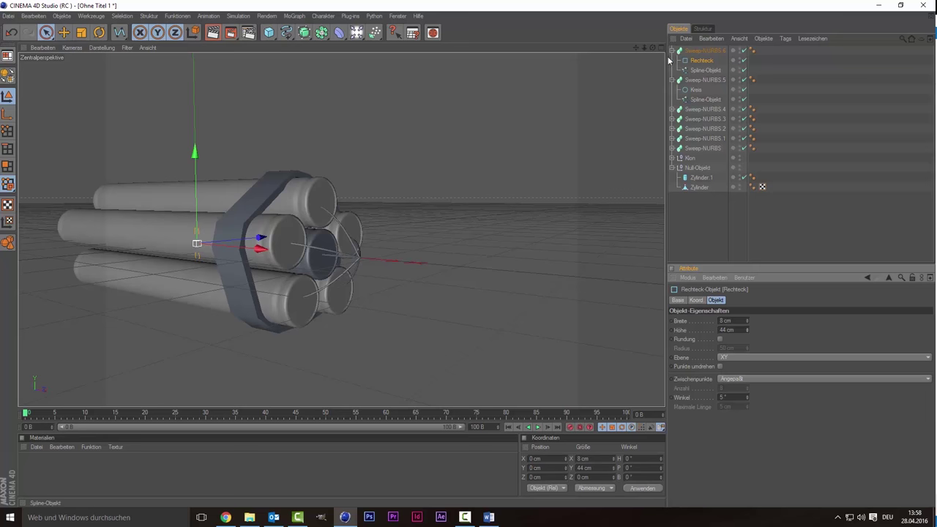
pyautogui.moveTo(652, 47); pyautogui.dragTo(651, 49)
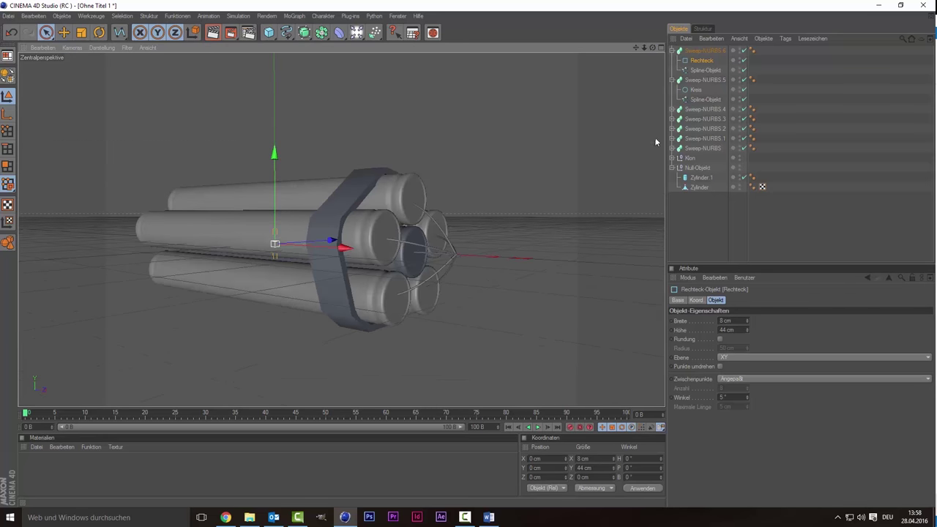
pyautogui.moveTo(747, 321); pyautogui.dragTo(747, 344)
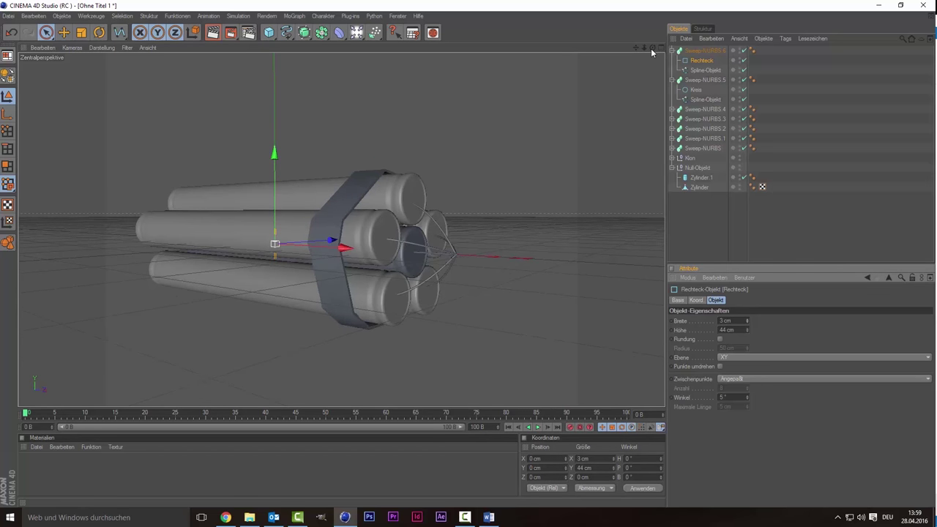
pyautogui.moveTo(651, 48); pyautogui.dragTo(638, 47)
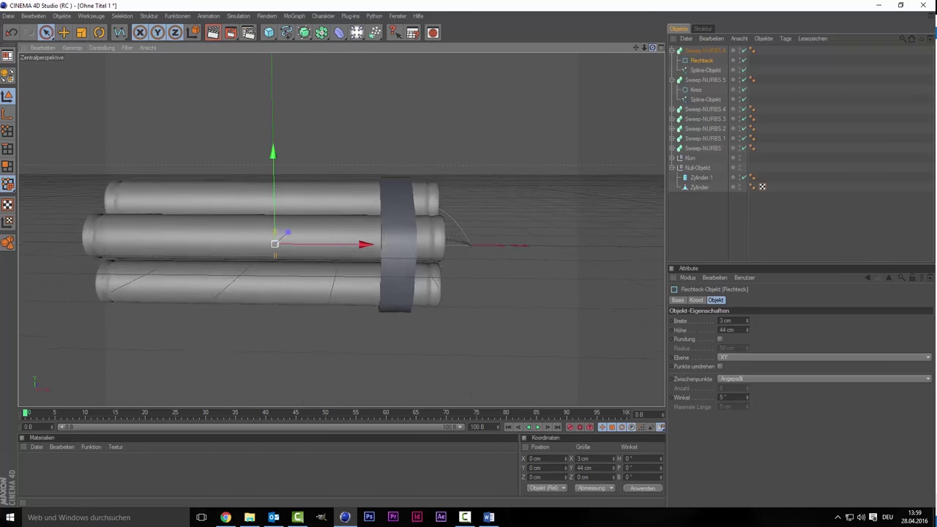
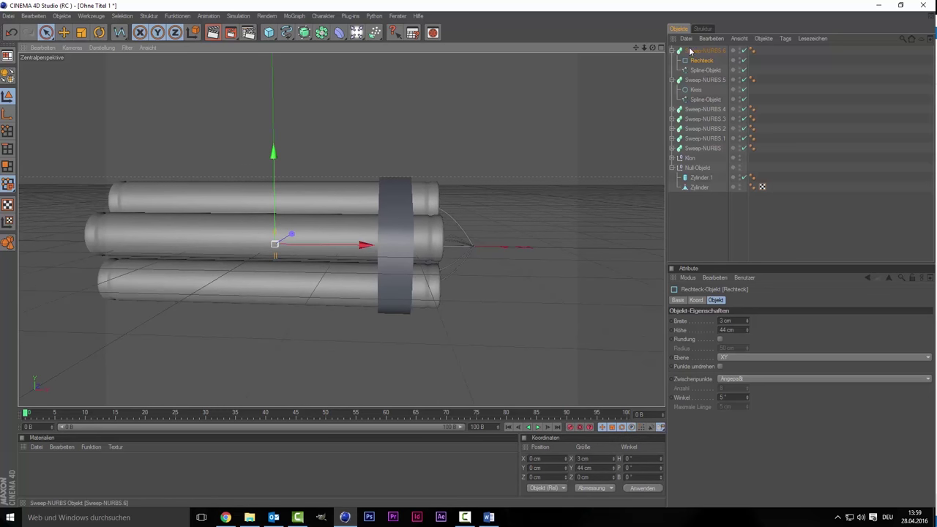
# Step: Duplicate the Sweep-NURBS.6 strap and move the copy, Sweep-NURBS.7, along X to the tubes' left end
pyautogui.click(707, 53)
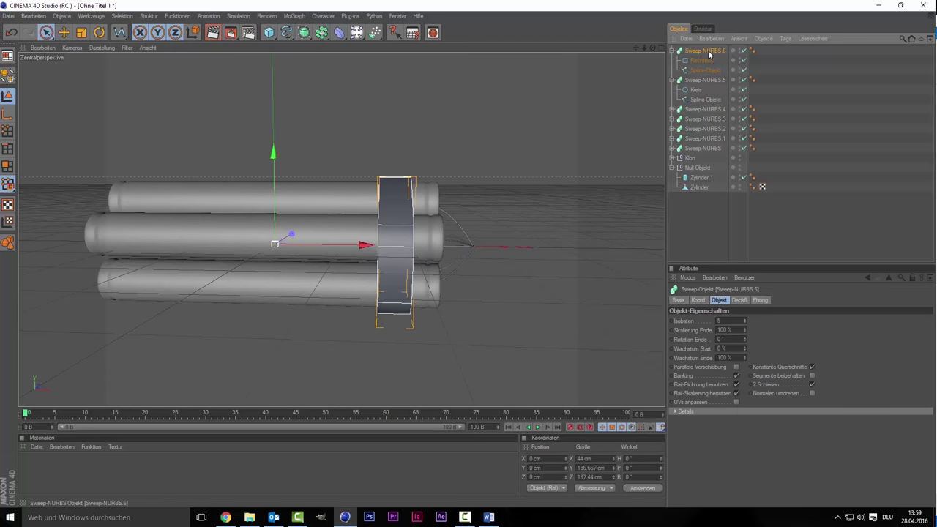
pyautogui.hotkey('ctrl', 'c')
pyautogui.hotkey('ctrl', 'v')
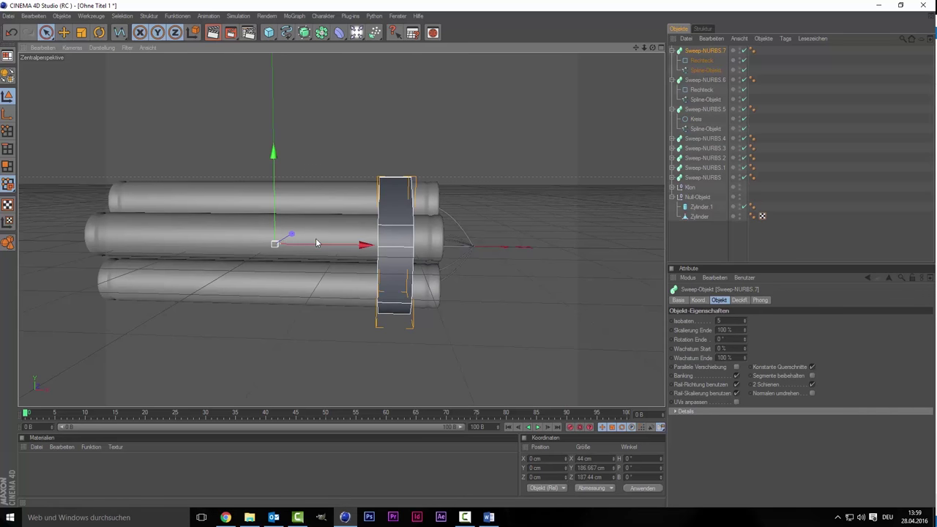
pyautogui.click(316, 259)
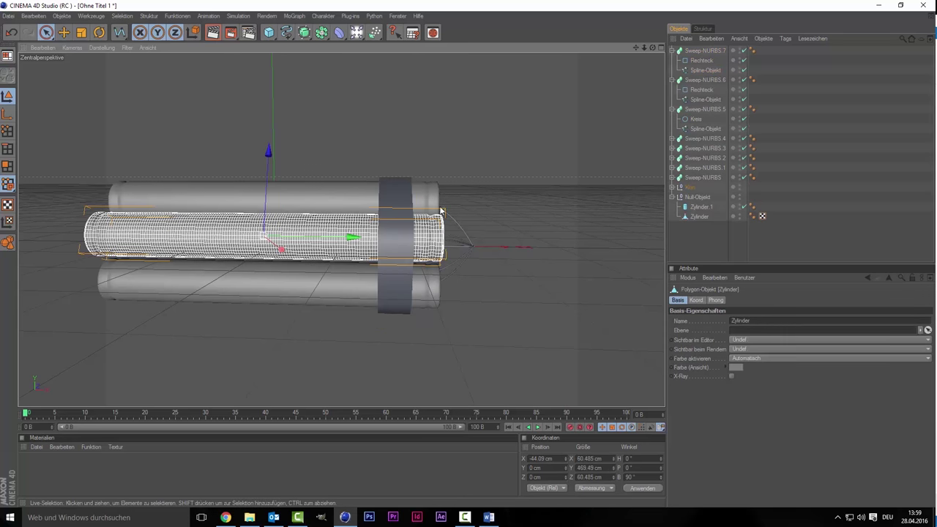
pyautogui.click(707, 51)
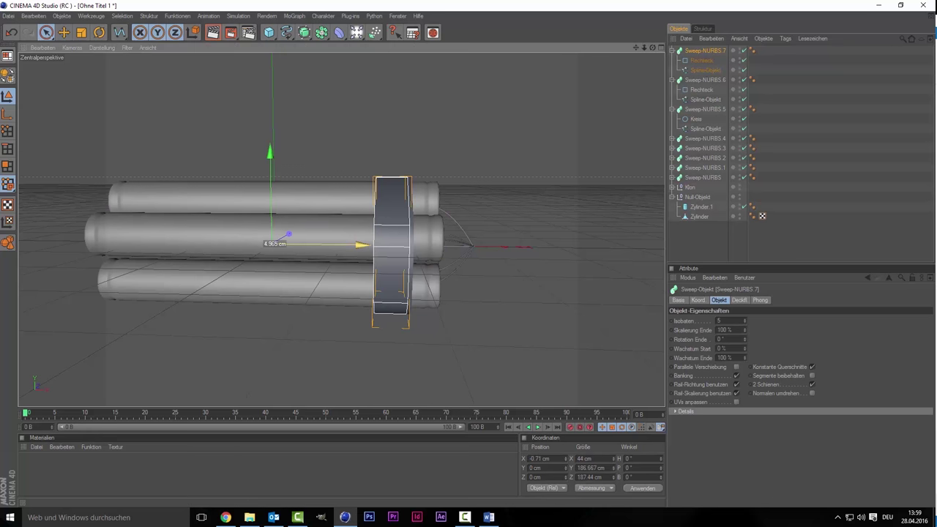
pyautogui.moveTo(360, 244); pyautogui.dragTo(133, 244)
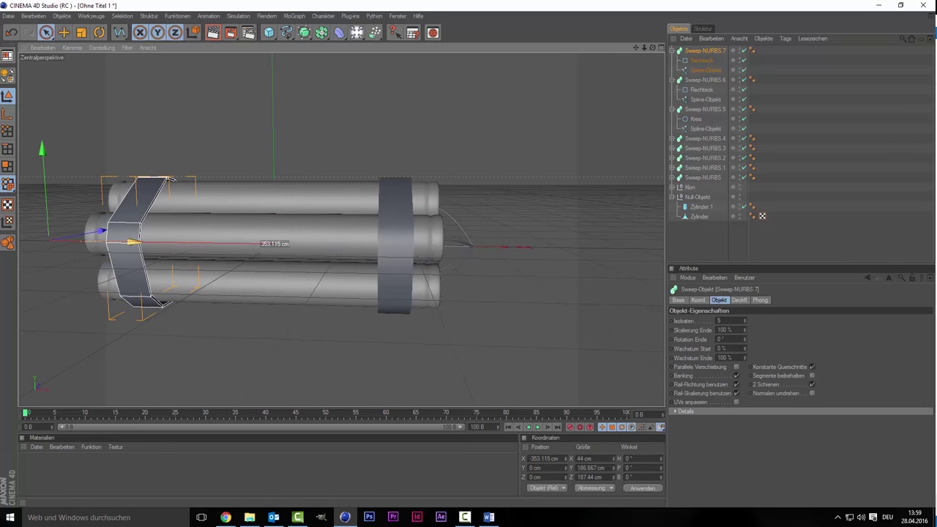
pyautogui.click(496, 359)
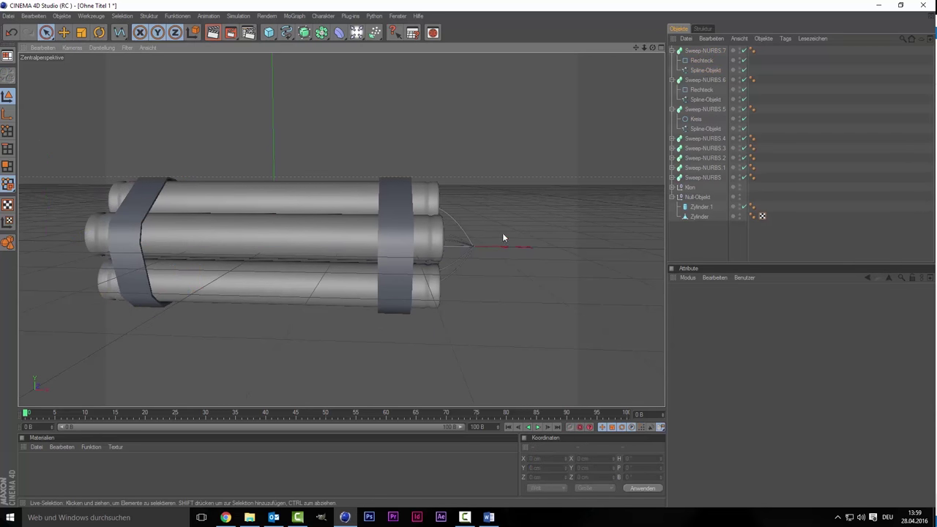
# Step: Adjust the Start cap setting in Sweep-NURBS.7's Deckfl. tab, leaving the strap start uncapped
pyautogui.click(714, 50)
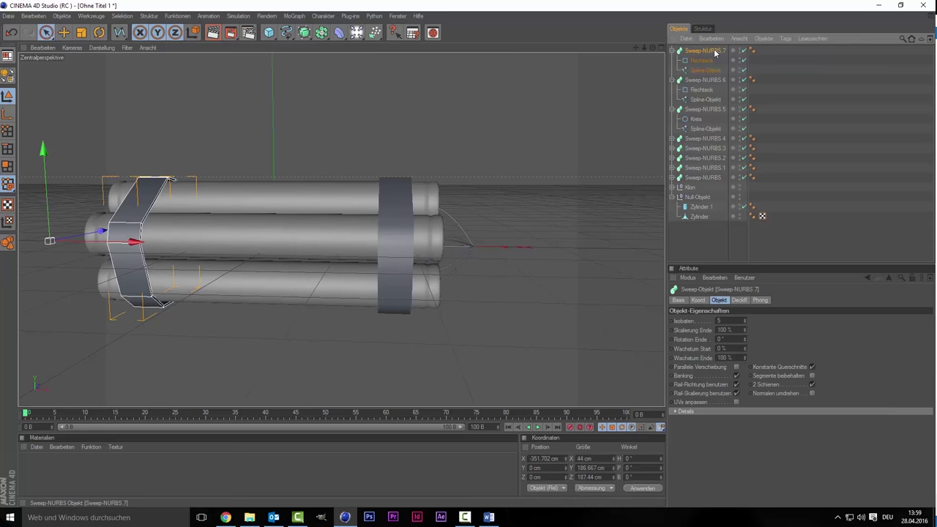
pyautogui.click(743, 302)
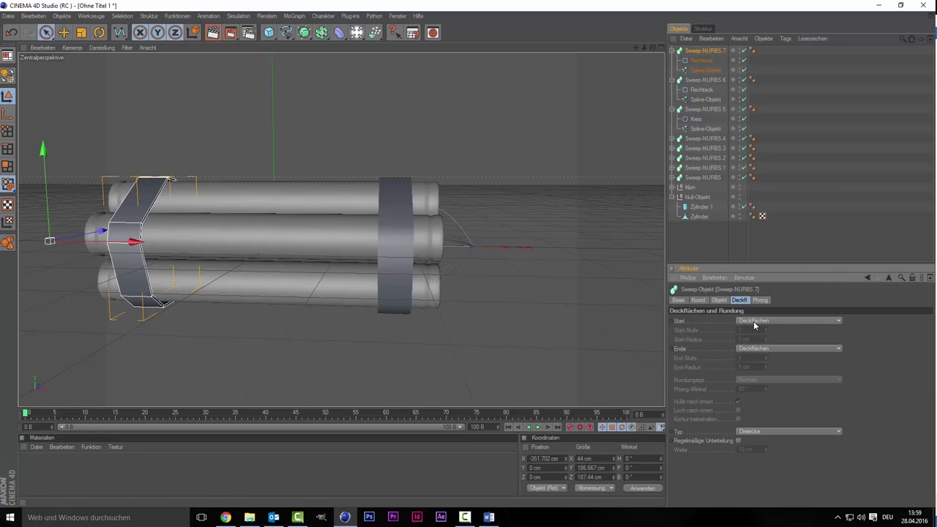
pyautogui.click(752, 322)
pyautogui.click(750, 362)
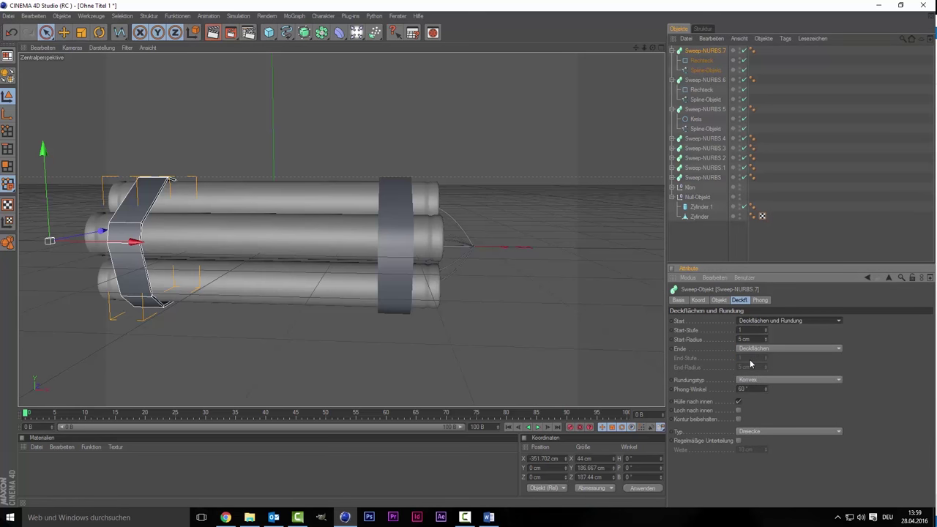
pyautogui.click(750, 322)
pyautogui.click(750, 329)
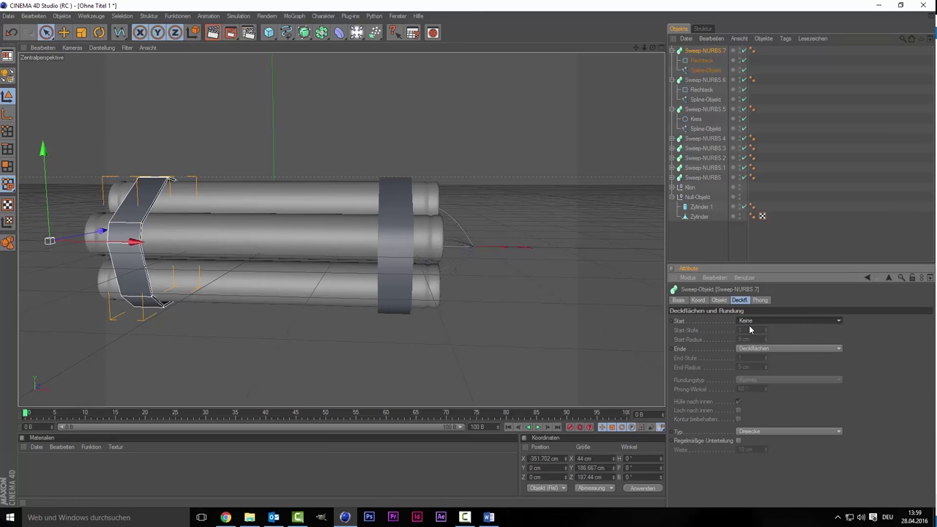
# Step: Enable Rundung on the left strap's Rechteck profile with a 1.5 cm radius
pyautogui.click(713, 62)
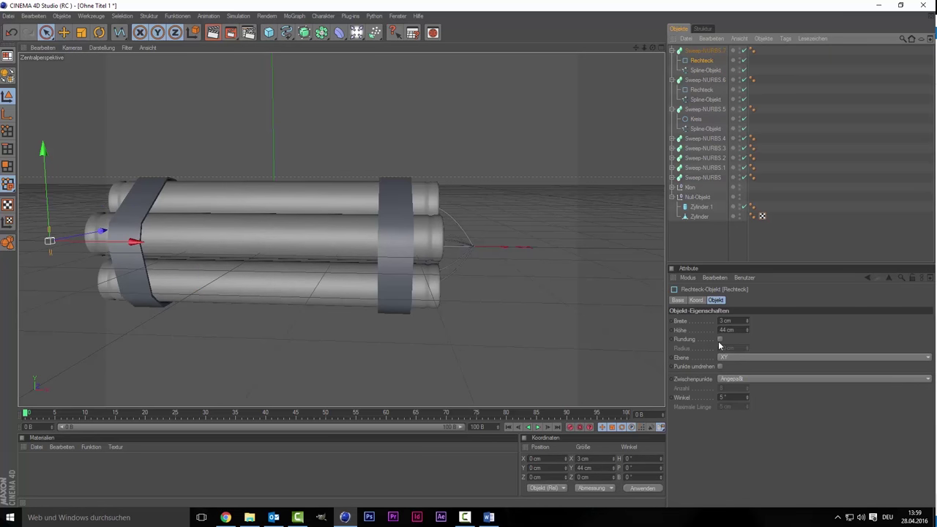
pyautogui.click(719, 339)
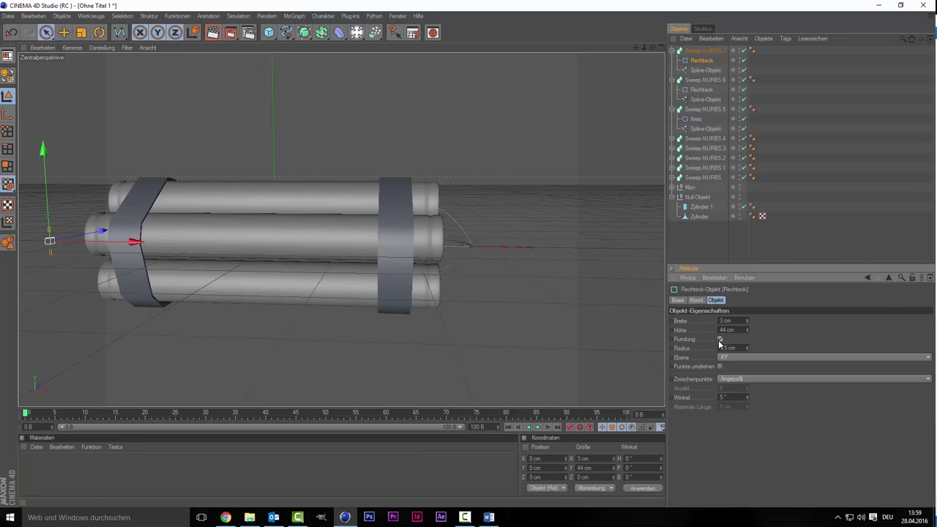
pyautogui.click(720, 339)
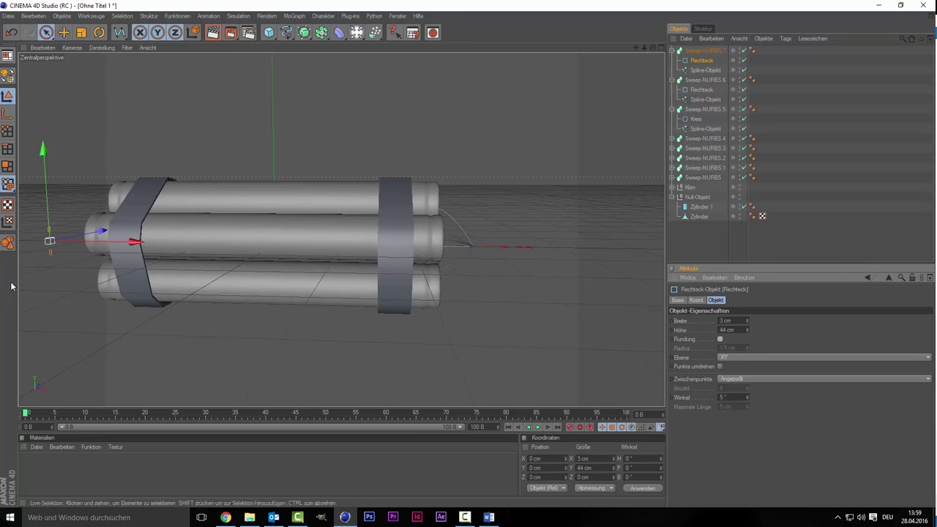
pyautogui.click(721, 339)
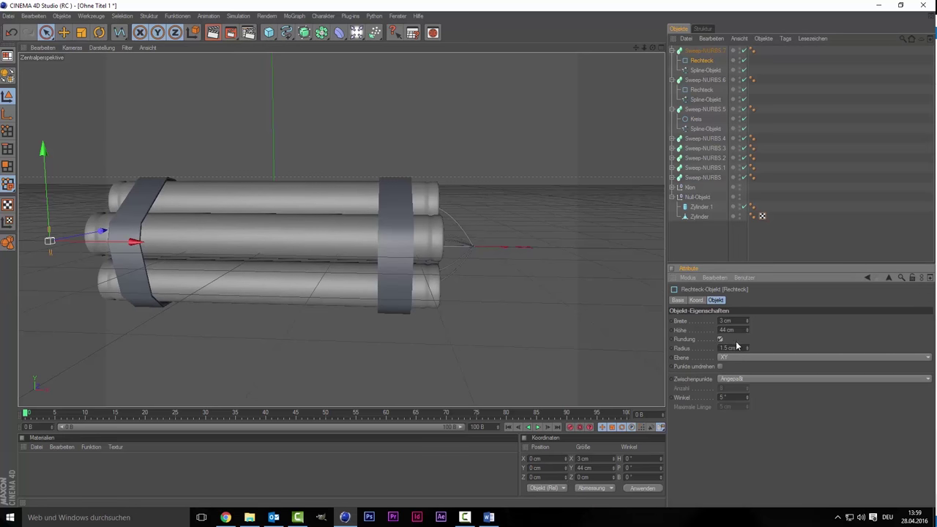
pyautogui.moveTo(749, 347)
pyautogui.mouseDown()
pyautogui.moveTo(750, 362)
pyautogui.moveTo(746, 350)
pyautogui.mouseUp()
# Step: Add a HyperNURBS object and place Sweep-NURBS.7 inside it
pyautogui.moveTo(639, 52); pyautogui.dragTo(677, 59)
pyautogui.click(305, 32)
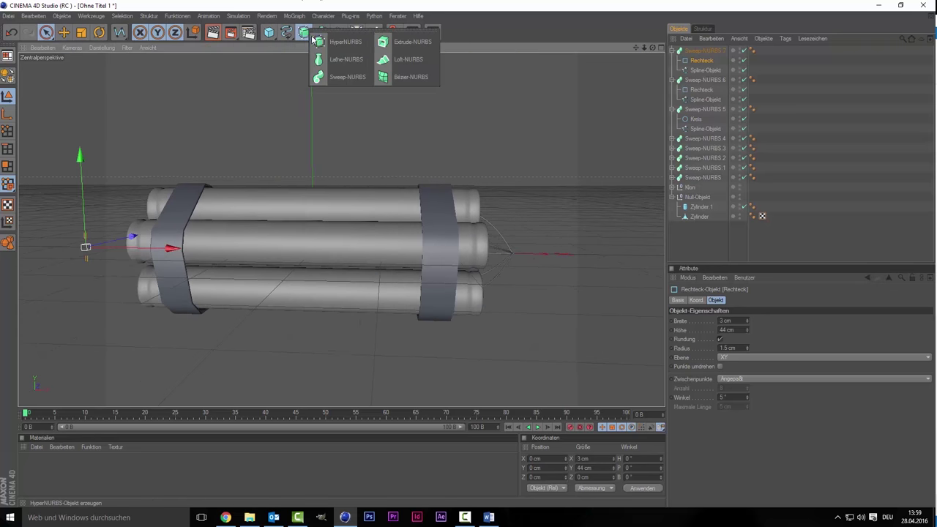
pyautogui.click(318, 42)
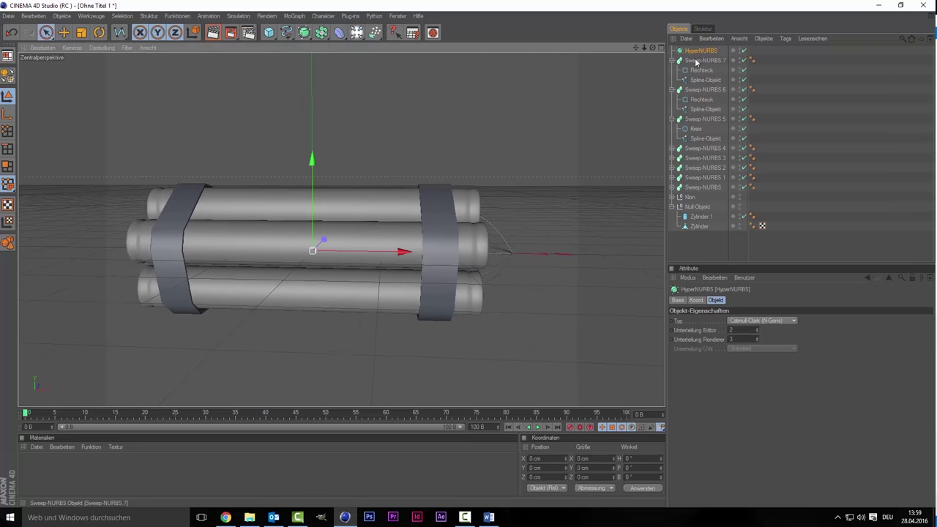
pyautogui.moveTo(695, 61); pyautogui.dragTo(699, 50)
pyautogui.click(526, 134)
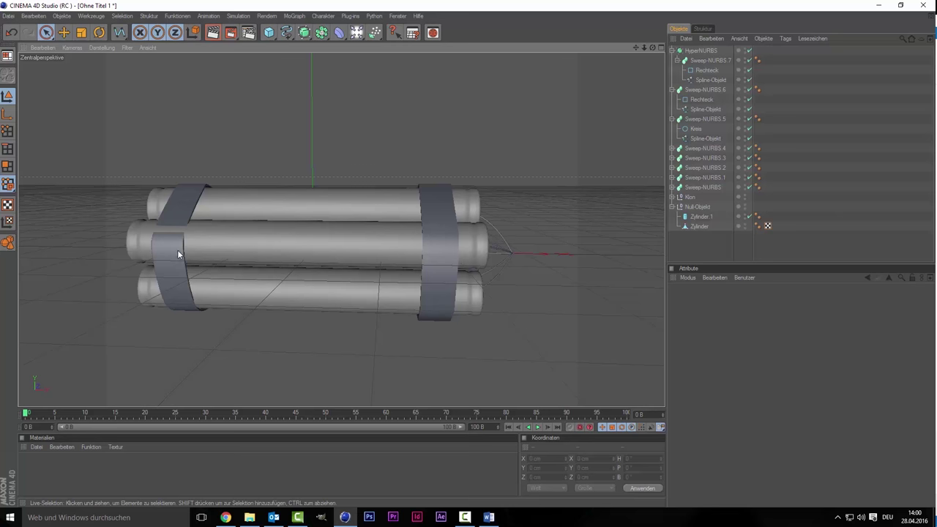
# Step: Try a larger Rechteck Breite and Höhe, then undo so the strap stays a flat band
pyautogui.click(711, 51)
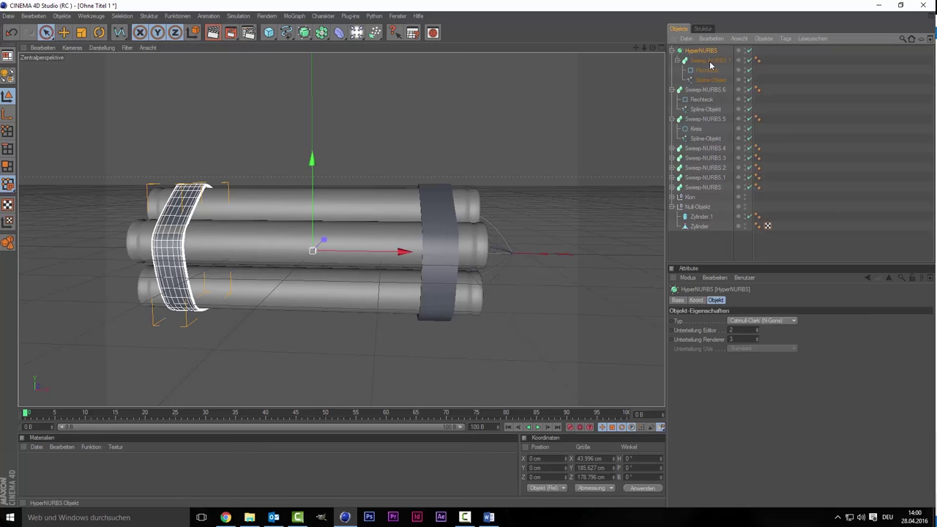
pyautogui.click(707, 71)
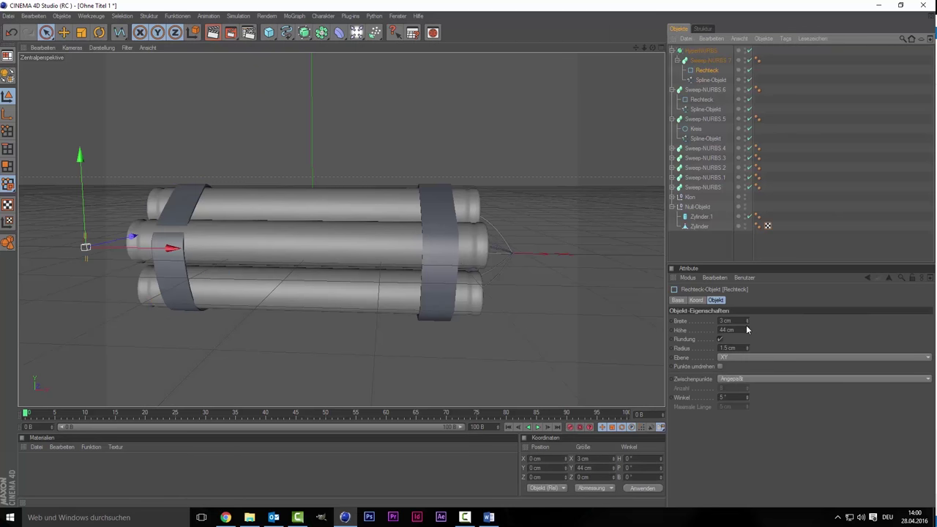
pyautogui.click(746, 328)
pyautogui.click(748, 319)
pyautogui.click(747, 320)
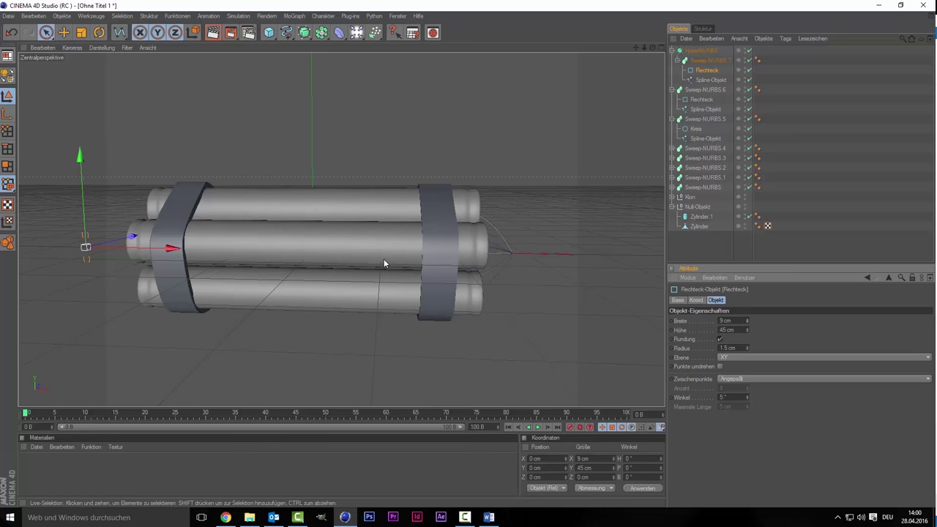
pyautogui.hotkey('ctrl', 'z')
pyautogui.hotkey('ctrl', 'z')
pyautogui.hotkey('ctrl', 'z')
pyautogui.hotkey('ctrl', 'y')
pyautogui.hotkey('ctrl', 'y')
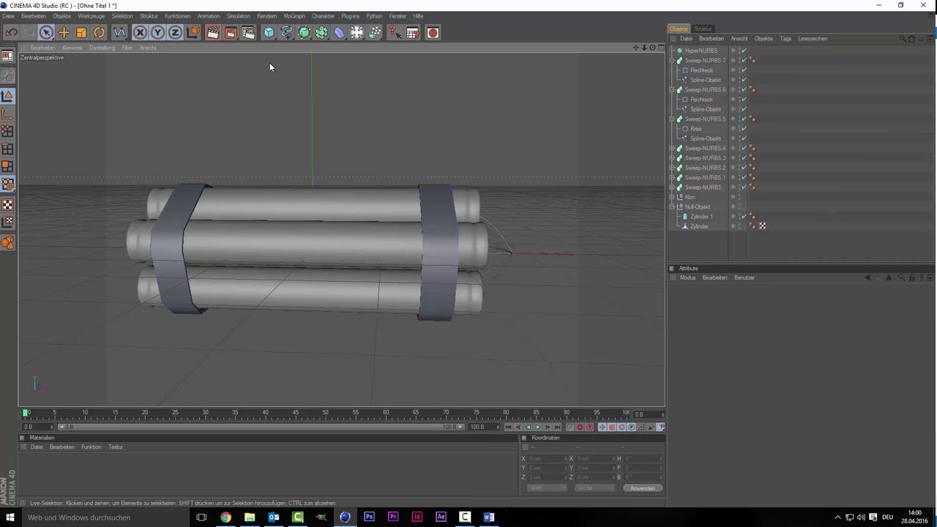
# Step: Add a Würfel and scale it narrower and flatter over the tube bundle
pyautogui.click(269, 33)
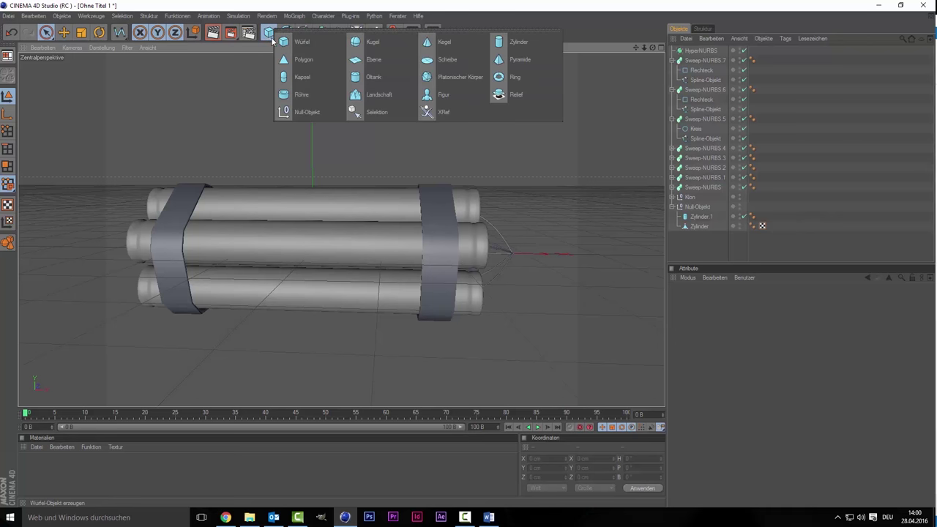
pyautogui.click(320, 47)
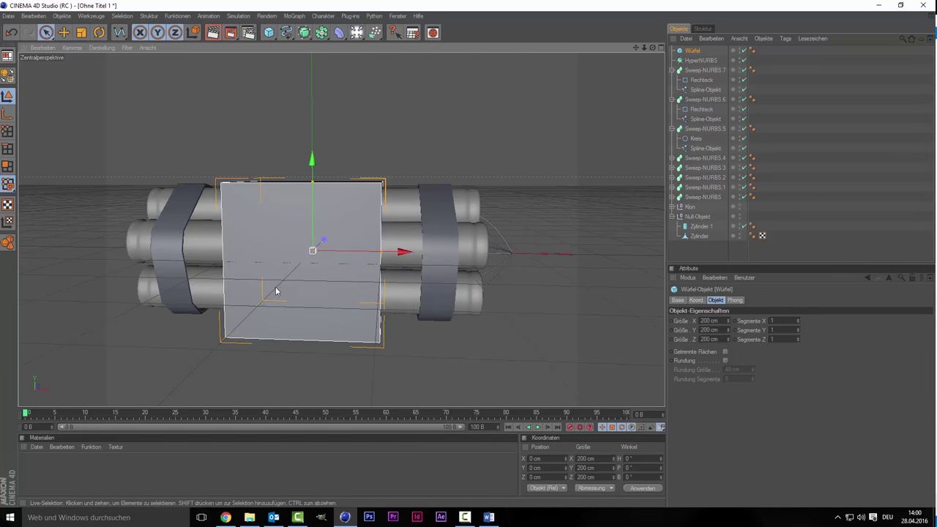
pyautogui.moveTo(381, 251); pyautogui.dragTo(347, 251)
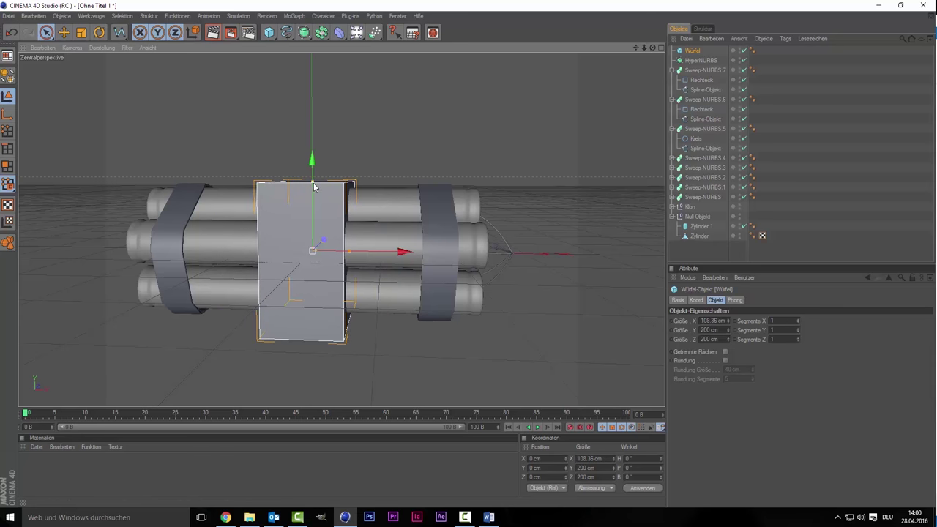
pyautogui.moveTo(313, 186); pyautogui.dragTo(312, 227)
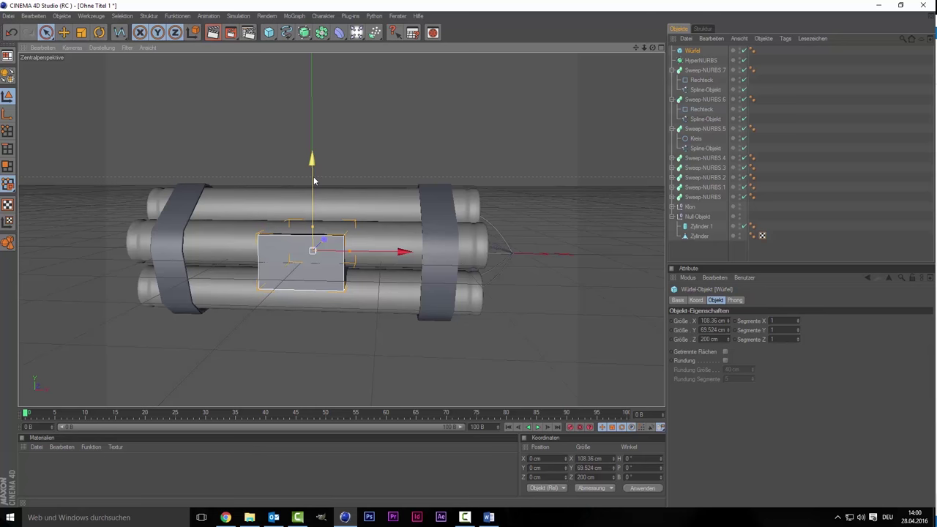
pyautogui.moveTo(319, 182); pyautogui.dragTo(327, 179)
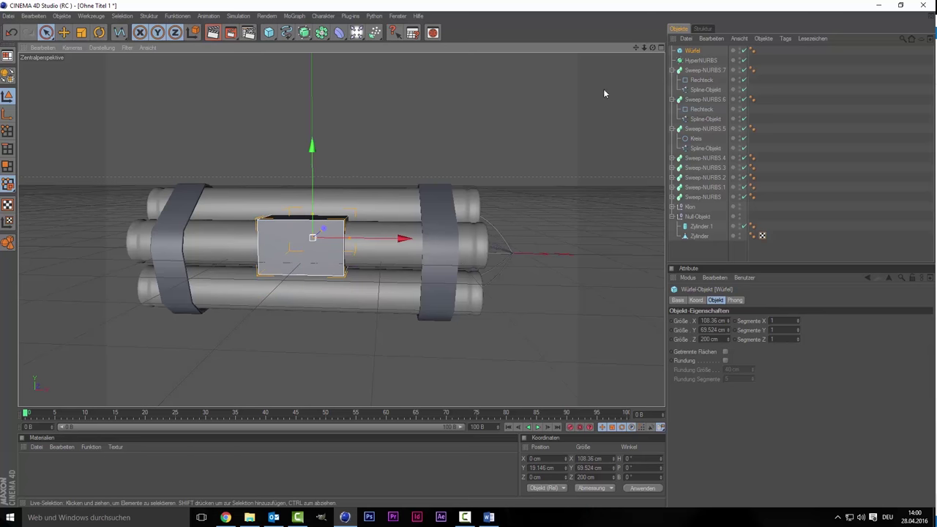
# Step: Make the cube a thin slab against the tubes' front, about 210.176 cm long
pyautogui.moveTo(654, 50); pyautogui.dragTo(439, 209)
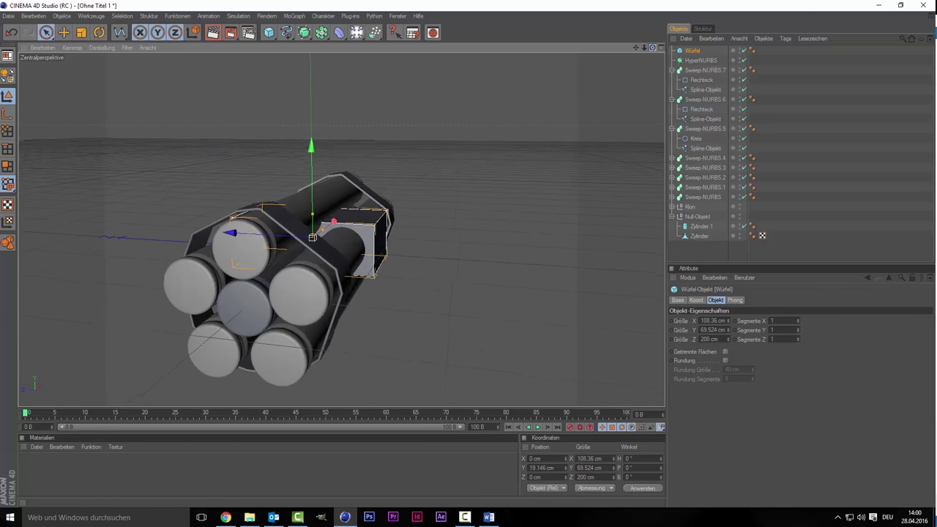
pyautogui.scroll(3, 256, 242)
pyautogui.moveTo(257, 242); pyautogui.dragTo(515, 253)
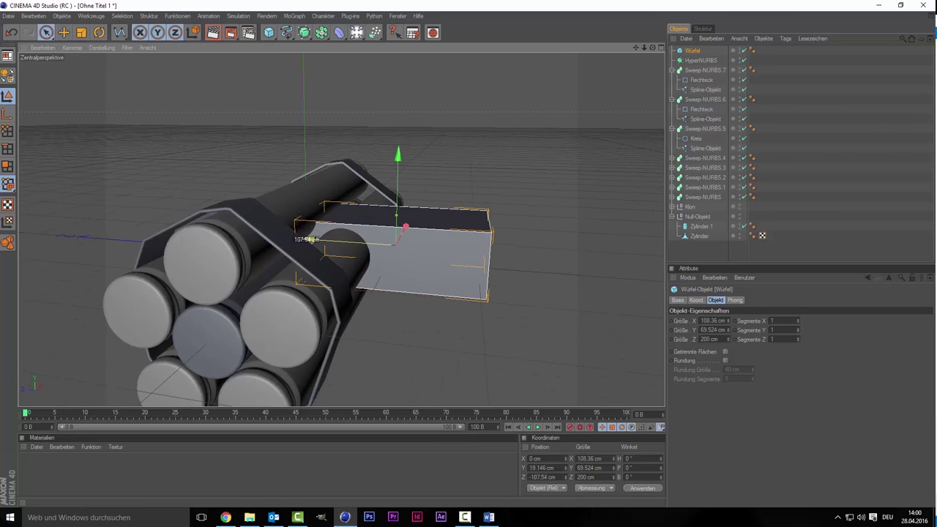
pyautogui.moveTo(399, 248); pyautogui.dragTo(481, 251)
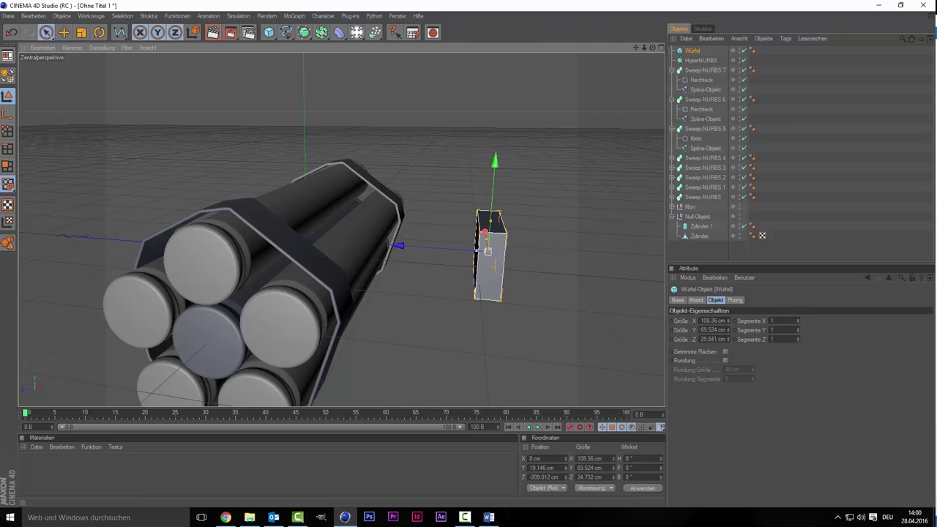
pyautogui.moveTo(399, 247); pyautogui.dragTo(302, 238)
pyautogui.scroll(2, 455, 225)
pyautogui.scroll(2, 454, 226)
pyautogui.moveTo(652, 47)
pyautogui.mouseDown()
pyautogui.moveTo(681, 52)
pyautogui.moveTo(666, 50)
pyautogui.mouseUp()
pyautogui.moveTo(442, 251); pyautogui.dragTo(494, 249)
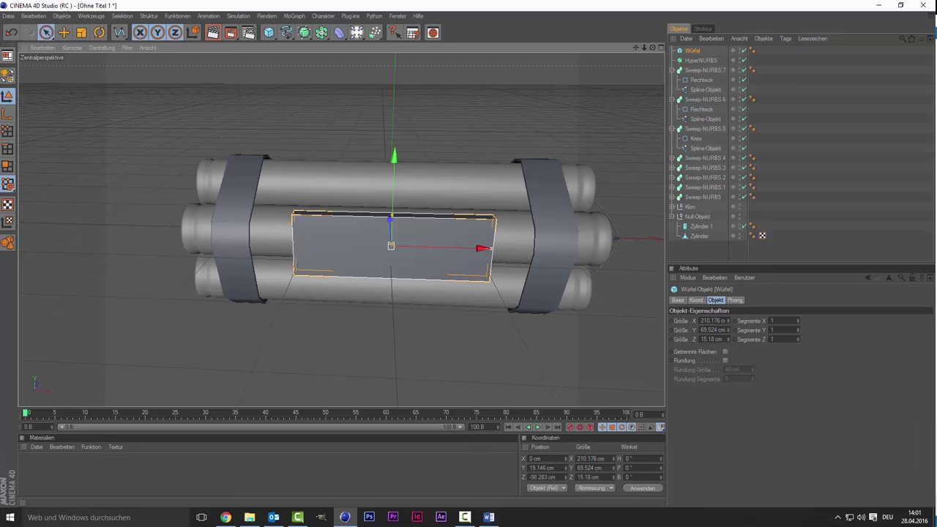
# Step: Shorten the cube panel to 177.437 cm and set it flush against the tubes at Z −96.323 cm
pyautogui.click(551, 228)
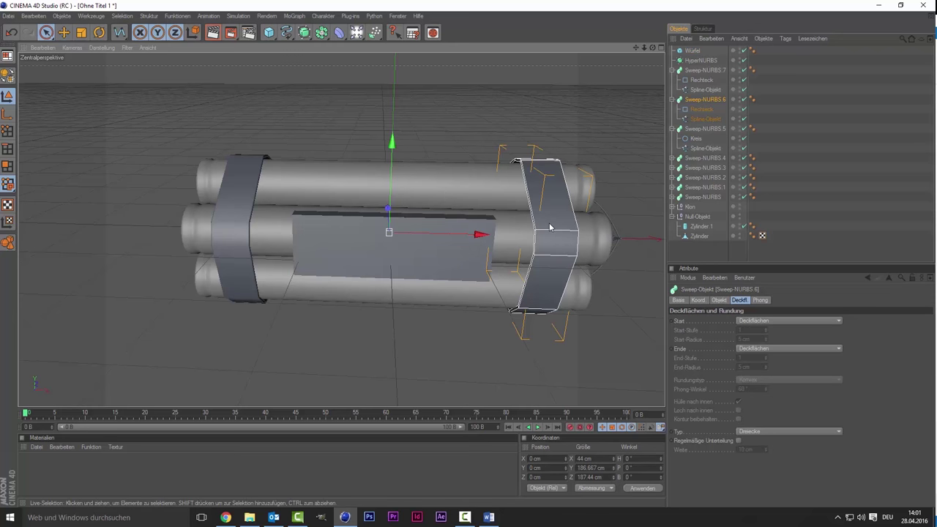
pyautogui.click(453, 234)
pyautogui.moveTo(497, 251); pyautogui.dragTo(479, 249)
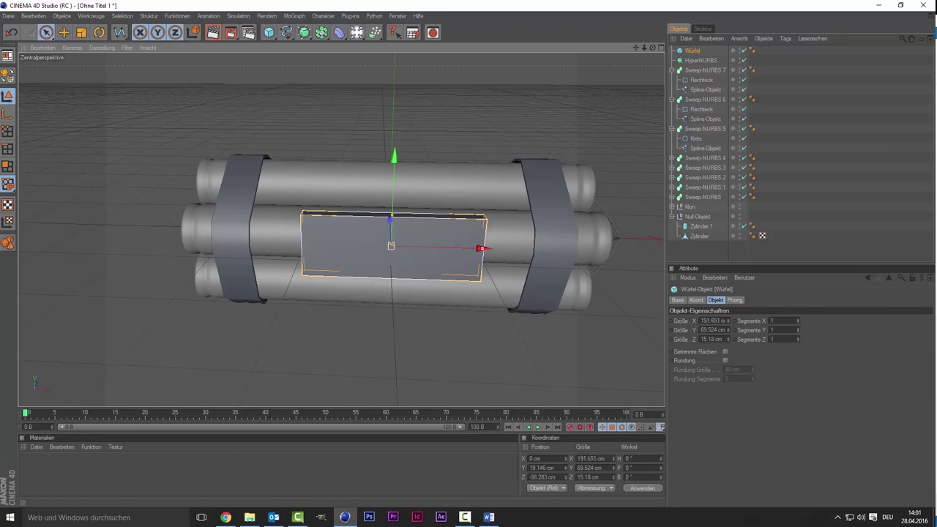
pyautogui.moveTo(652, 46)
pyautogui.mouseDown()
pyautogui.moveTo(556, 66)
pyautogui.moveTo(537, 96)
pyautogui.mouseUp()
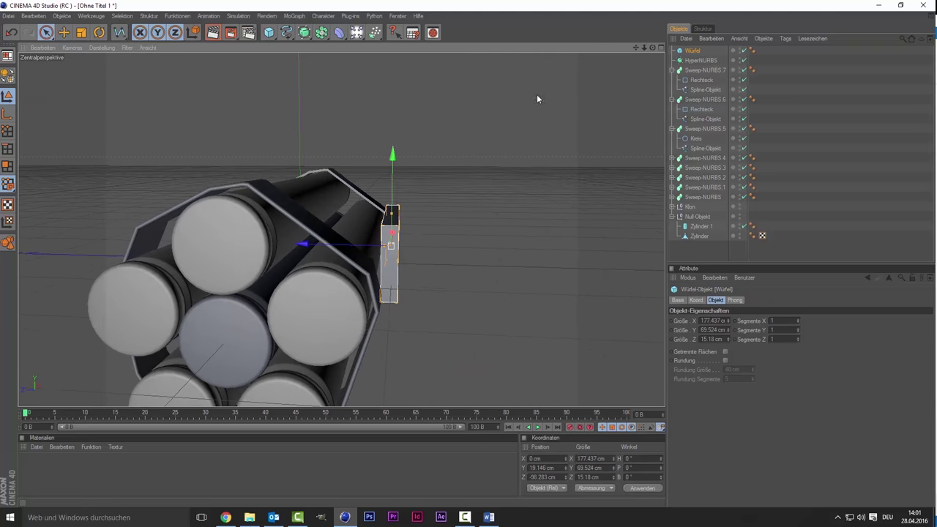
pyautogui.moveTo(391, 245); pyautogui.dragTo(389, 246)
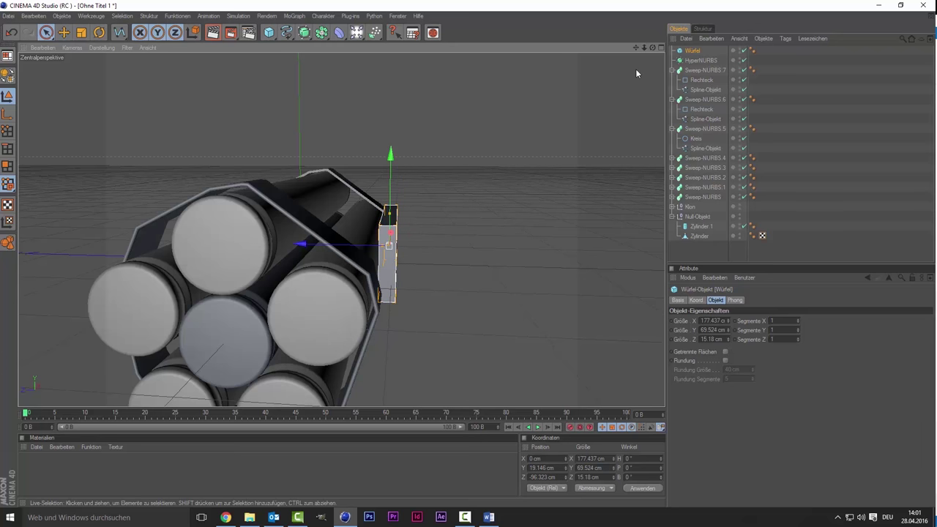
pyautogui.moveTo(654, 50); pyautogui.dragTo(24, 349)
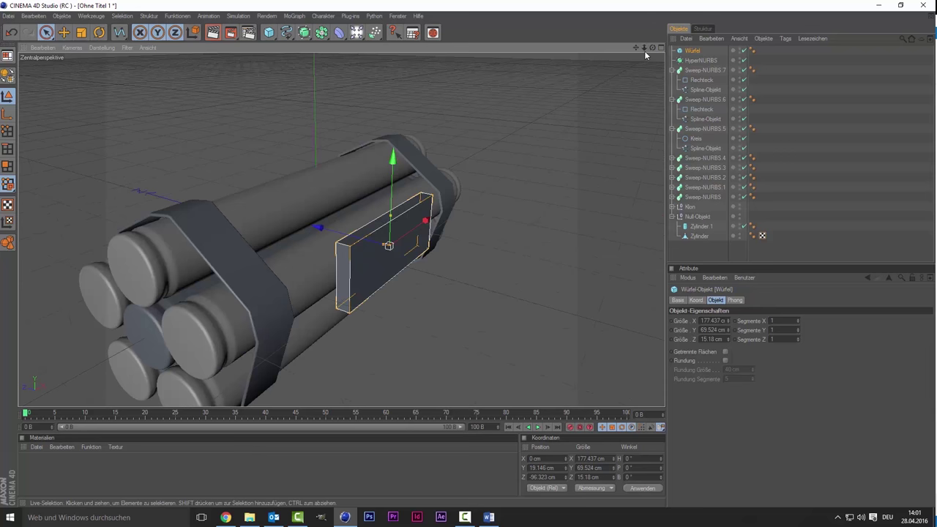
pyautogui.moveTo(652, 47); pyautogui.dragTo(652, 47)
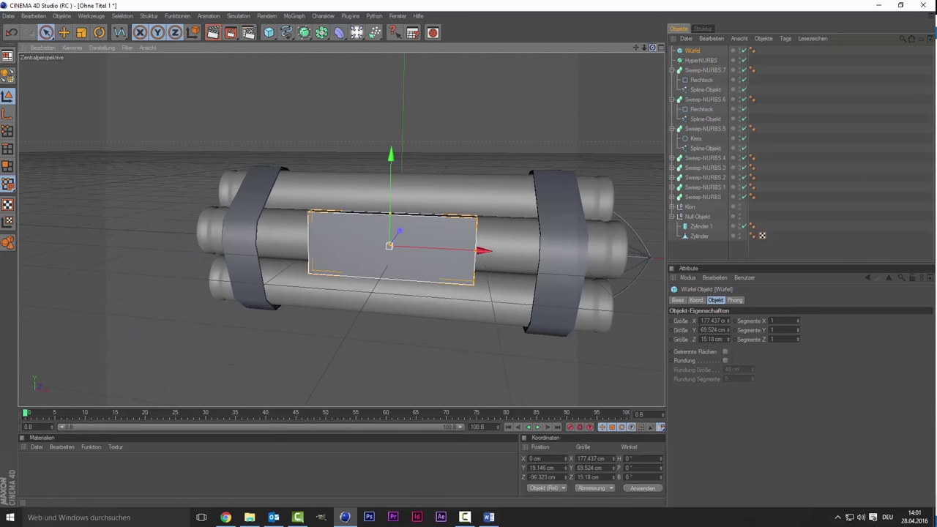
# Step: Round the cube's edges with a 7.59 cm radius over 5 segments
pyautogui.click(724, 361)
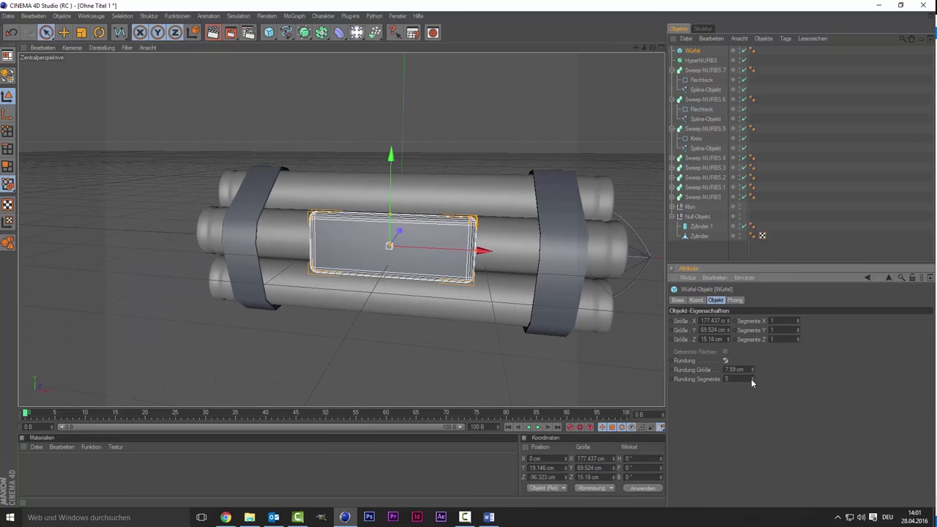
pyautogui.click(427, 349)
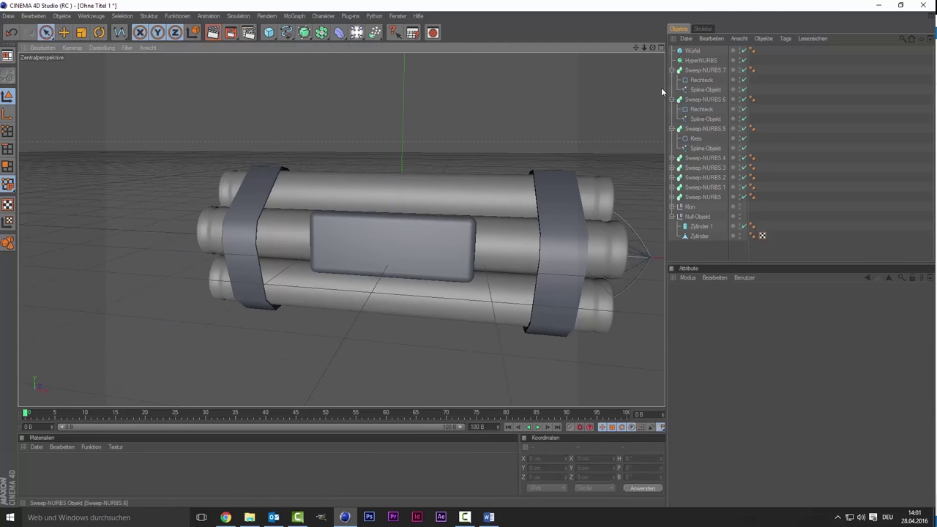
pyautogui.moveTo(654, 47); pyautogui.dragTo(653, 47)
pyautogui.click(691, 50)
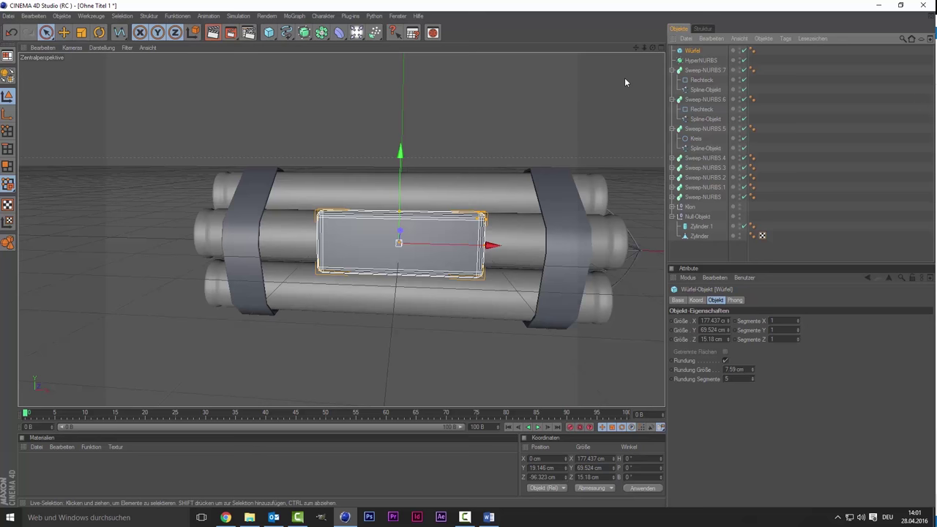
# Step: Switch to the four-view layout and maximise the Vorne (front) viewport
pyautogui.moveTo(635, 46); pyautogui.dragTo(575, 196)
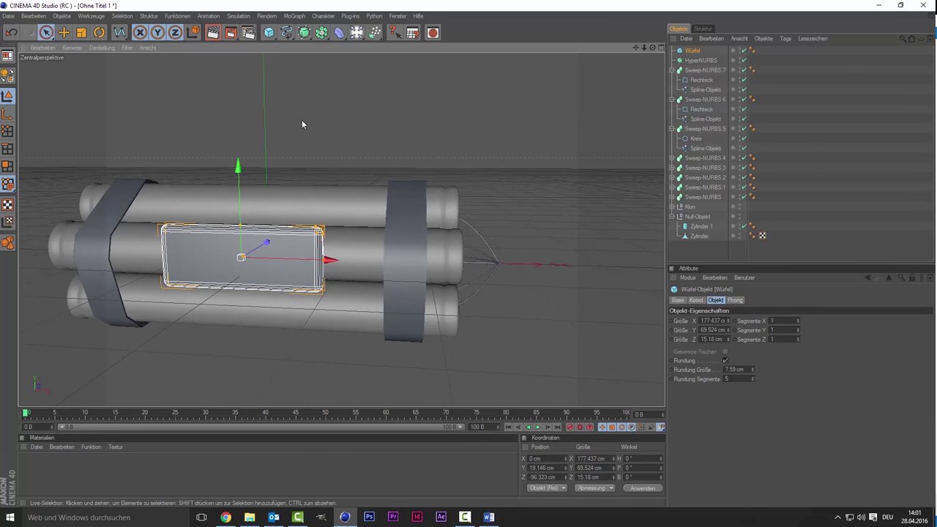
pyautogui.middleClick(242, 254)
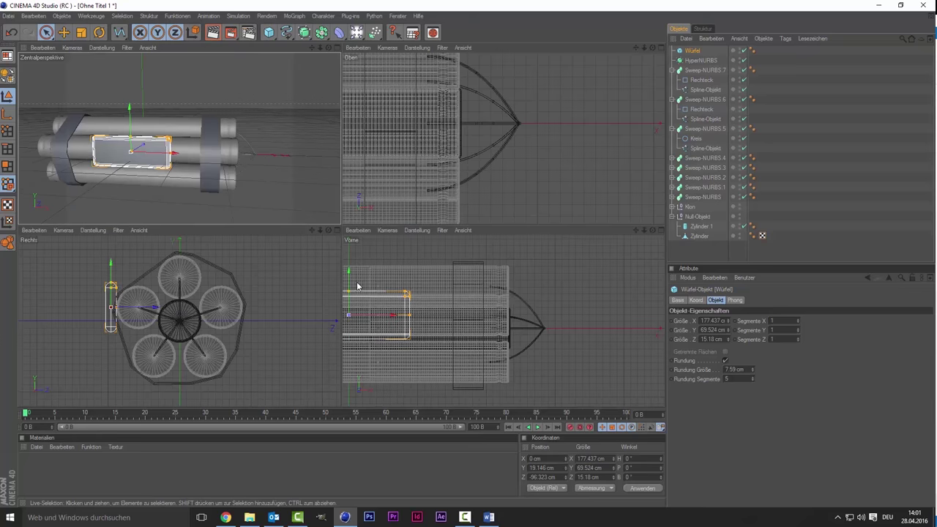
pyautogui.middleClick(506, 287)
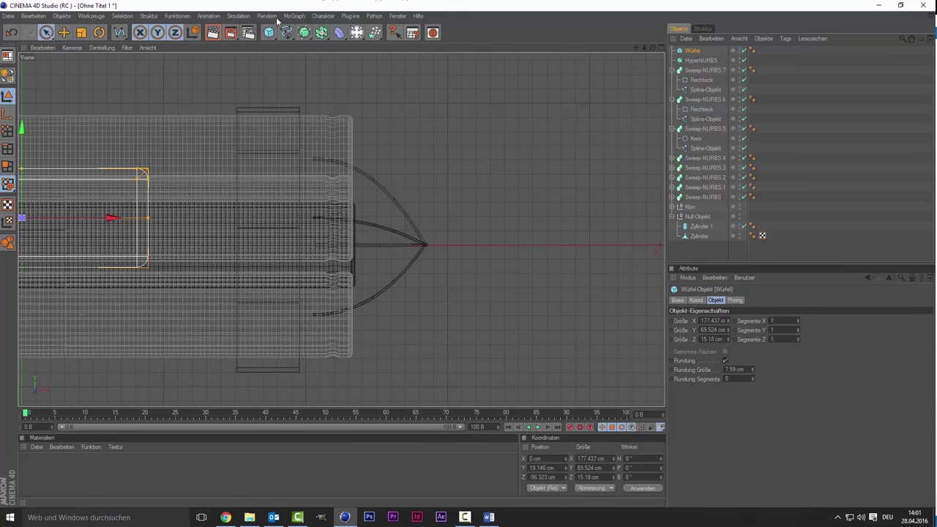
# Step: Draw a linear spline from the fuse tip, looping down under the bundle and back toward the timer box
pyautogui.moveTo(295, 34); pyautogui.dragTo(418, 62)
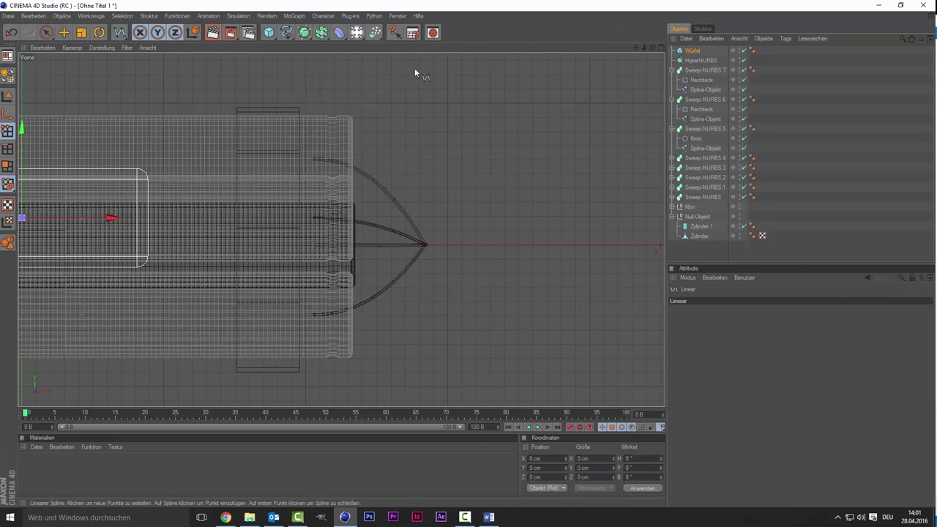
pyautogui.click(425, 248)
pyautogui.click(467, 256)
pyautogui.click(467, 294)
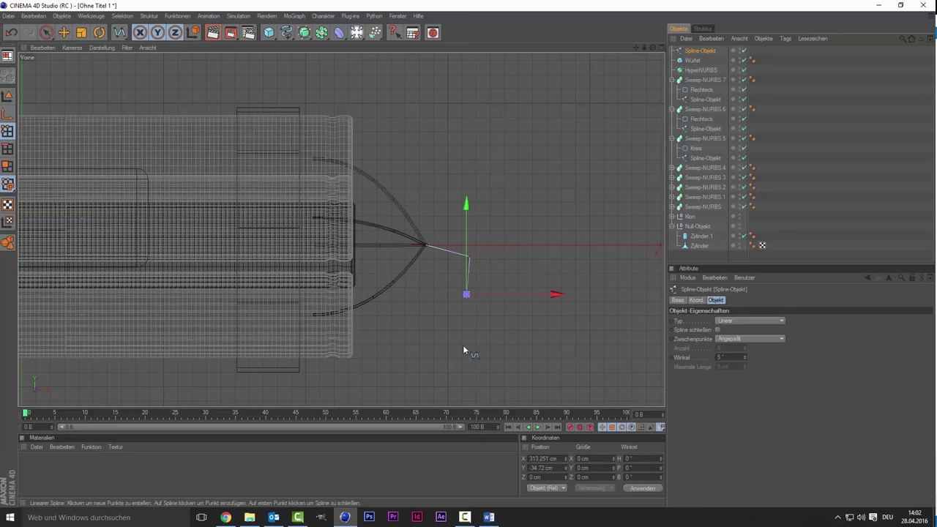
pyautogui.moveTo(466, 294); pyautogui.dragTo(507, 294)
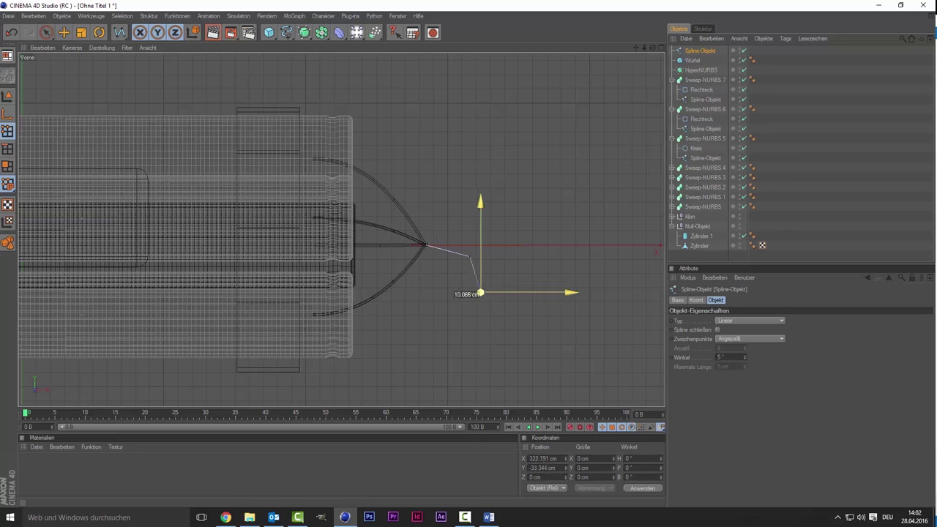
pyautogui.click(467, 341)
pyautogui.click(421, 368)
pyautogui.click(315, 342)
pyautogui.click(229, 273)
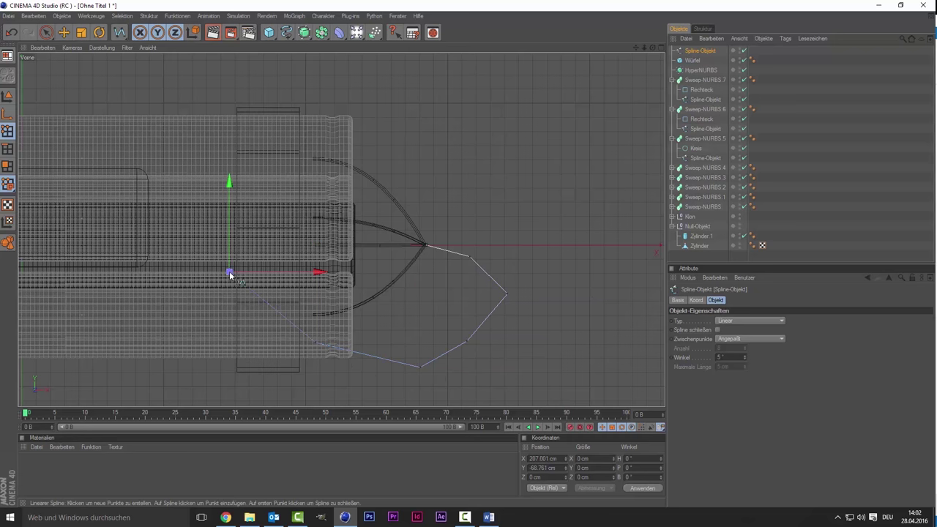
pyautogui.click(182, 225)
pyautogui.click(139, 219)
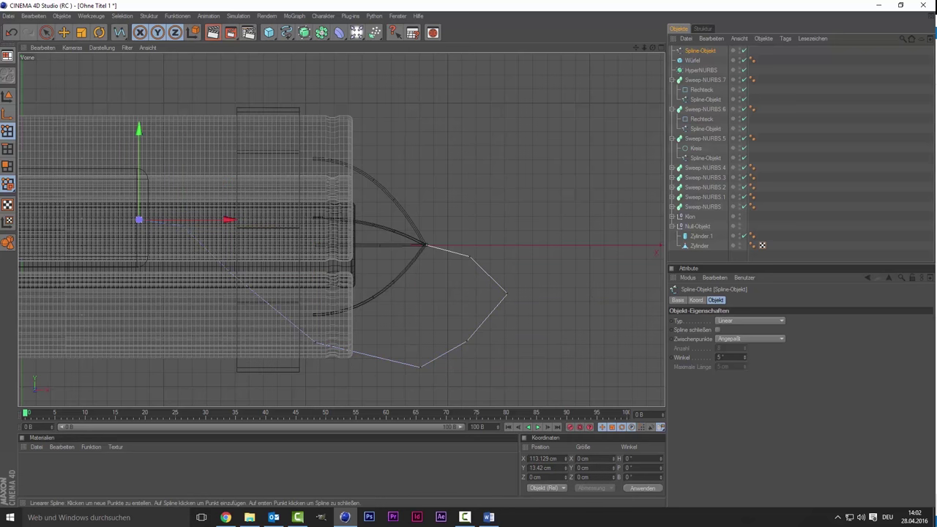
pyautogui.click(109, 217)
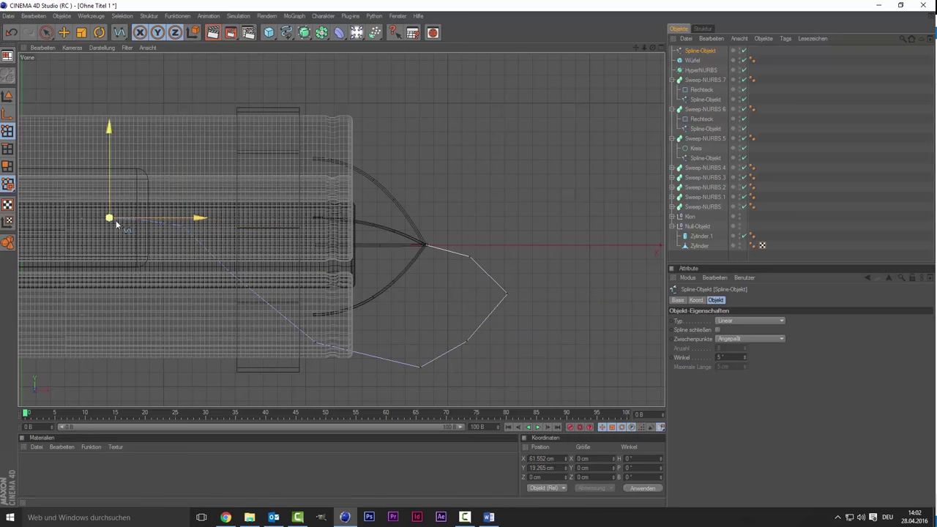
pyautogui.middleClick(357, 198)
# Step: Build Sweep-NURBS.8 from a 1 cm radius Kreis profile and the drawn wire spline
pyautogui.middleClick(196, 121)
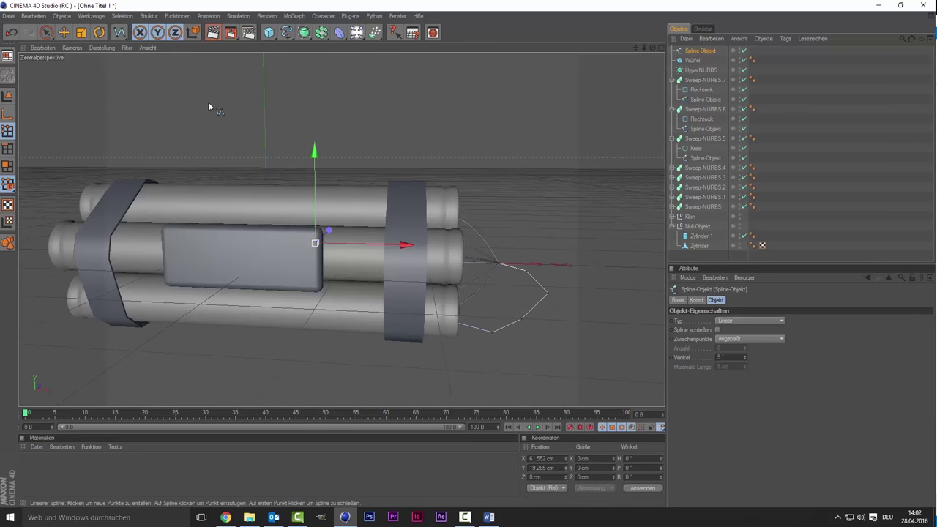
pyautogui.click(305, 33)
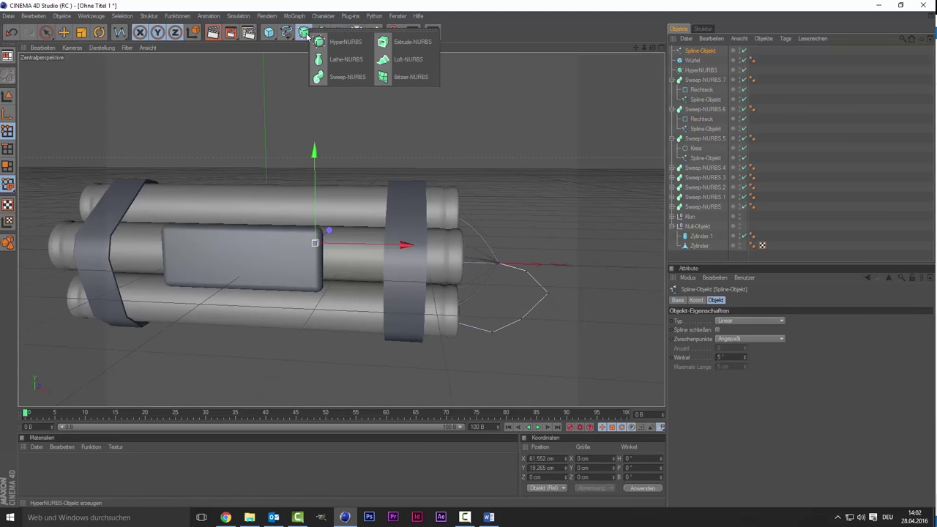
pyautogui.click(342, 76)
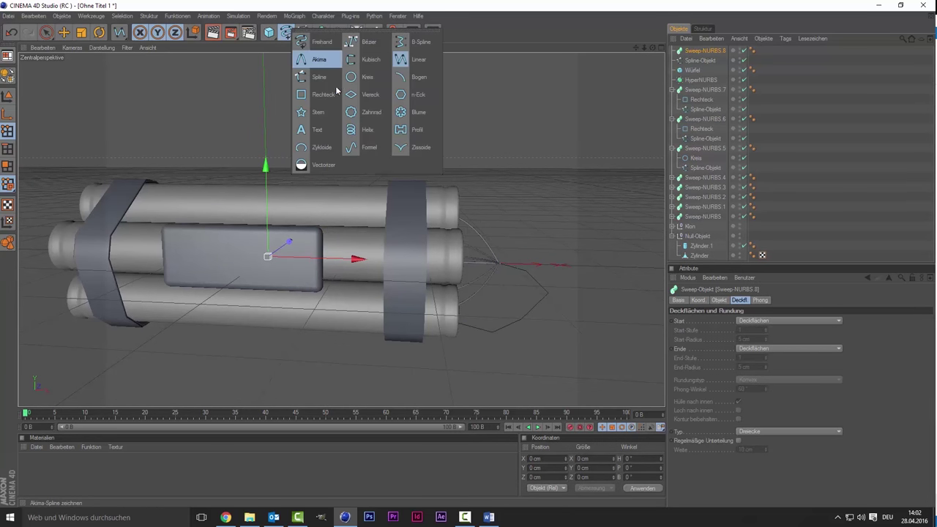
pyautogui.moveTo(288, 36); pyautogui.dragTo(382, 73)
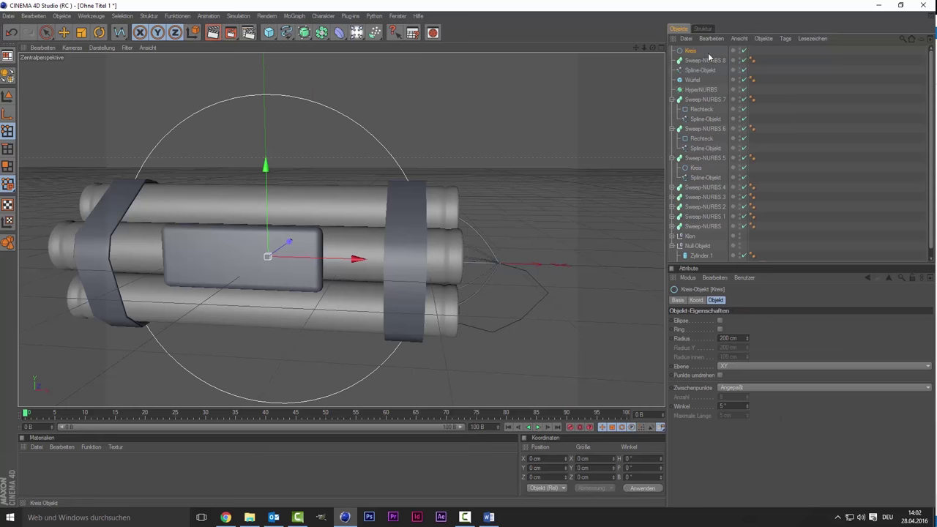
pyautogui.click(736, 338)
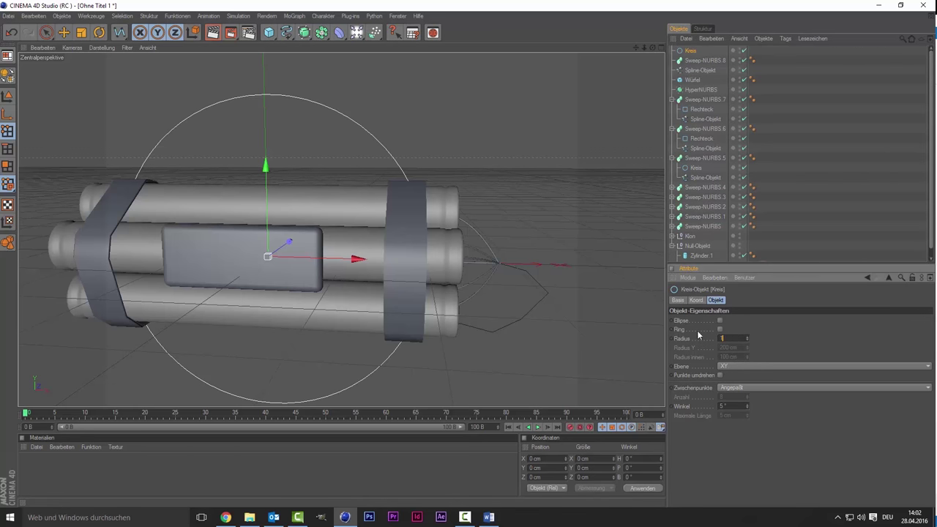
pyautogui.click(703, 71)
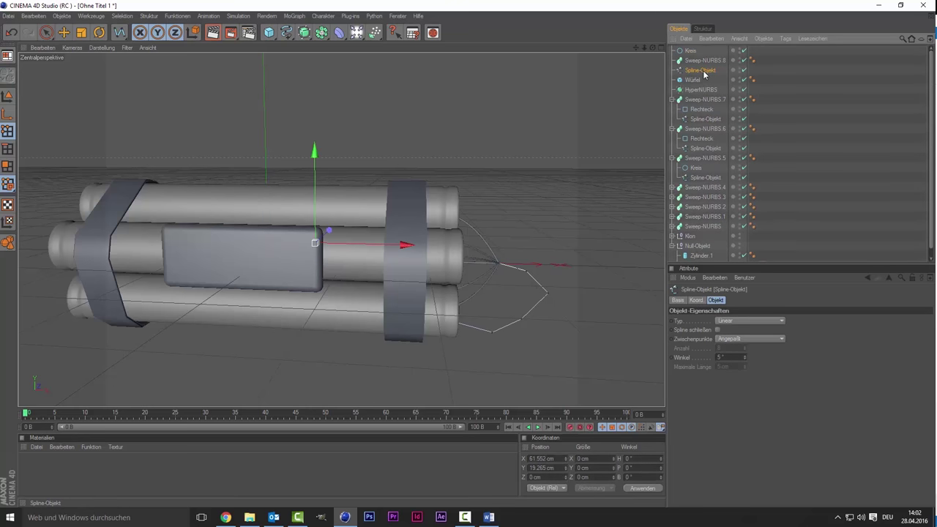
pyautogui.moveTo(703, 62)
pyautogui.mouseDown()
pyautogui.moveTo(687, 53)
pyautogui.moveTo(695, 63)
pyautogui.mouseUp()
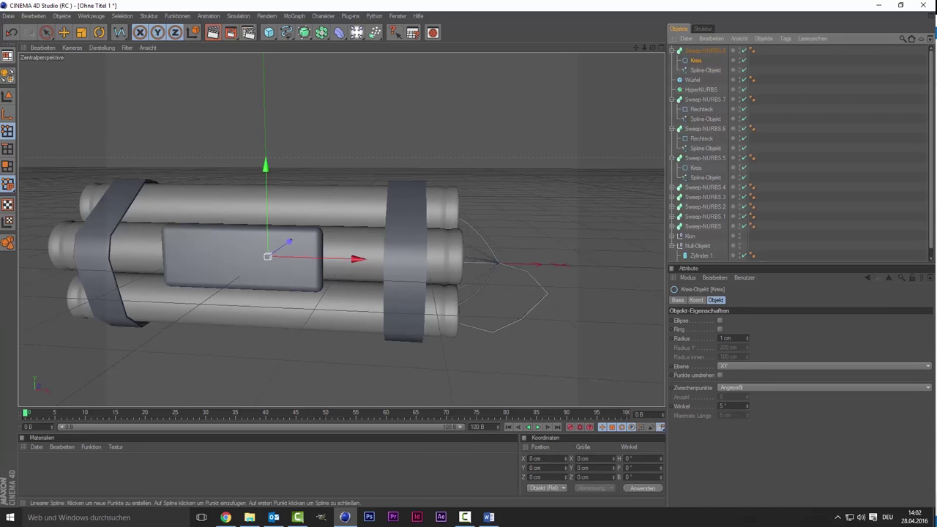
pyautogui.click(46, 33)
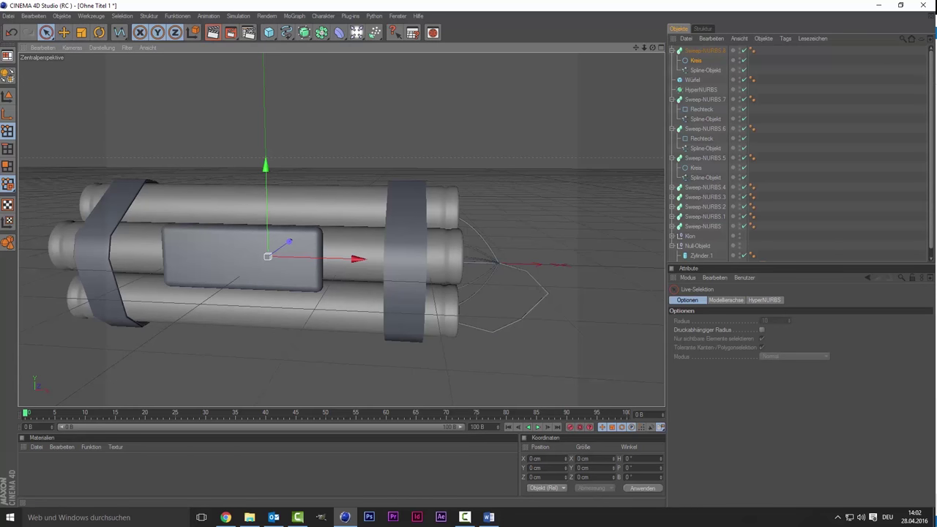
pyautogui.moveTo(653, 48); pyautogui.dragTo(623, 66)
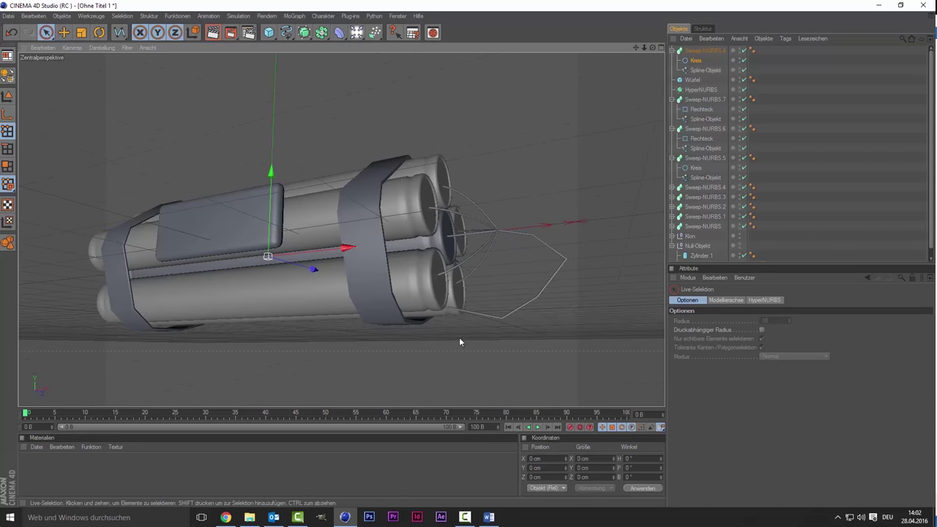
# Step: Select the wire spline and raise its bottom point
pyautogui.click(705, 70)
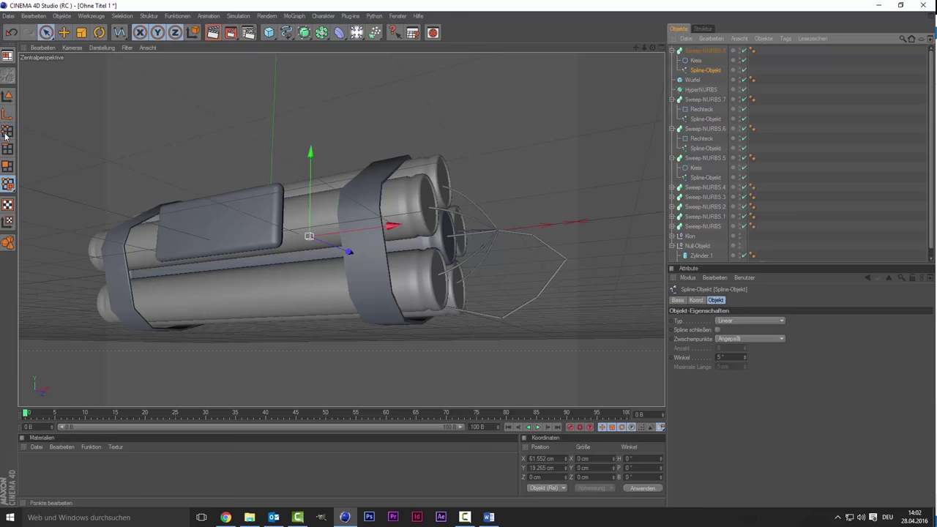
pyautogui.click(502, 320)
pyautogui.moveTo(505, 314)
pyautogui.mouseDown()
pyautogui.moveTo(513, 300)
pyautogui.moveTo(407, 289)
pyautogui.mouseUp()
# Step: Pick the wire's end point in the front view, then pull it back and up to the bundle
pyautogui.press('F5')
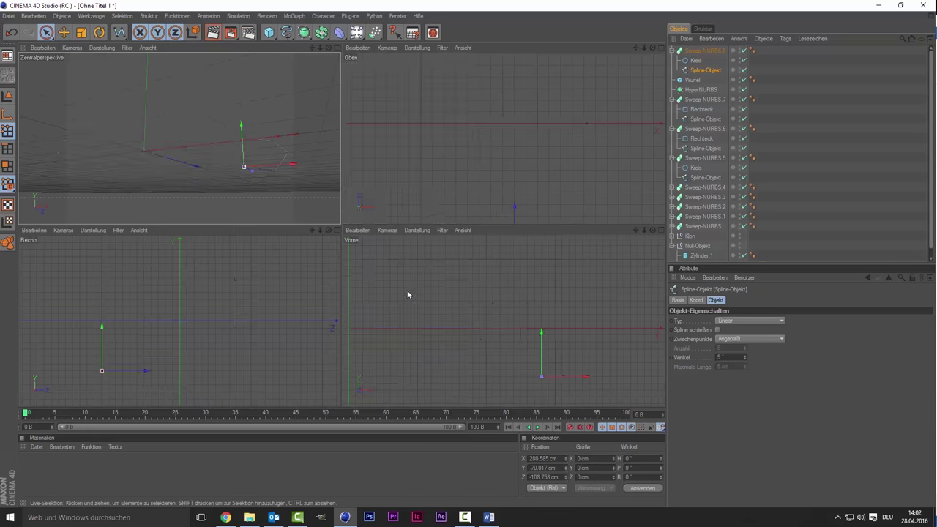
pyautogui.middleClick(479, 326)
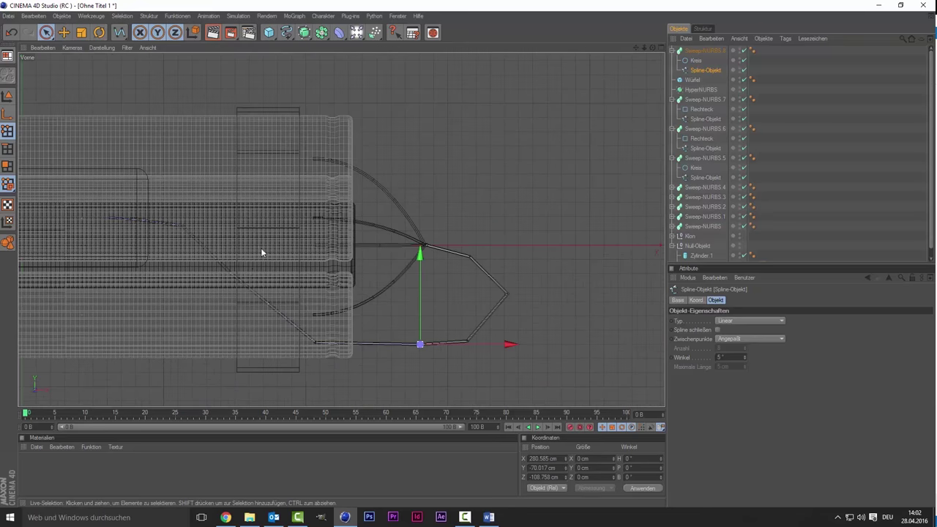
pyautogui.scroll(2, 261, 247)
pyautogui.scroll(2, 268, 351)
pyautogui.click(305, 379)
pyautogui.click(305, 377)
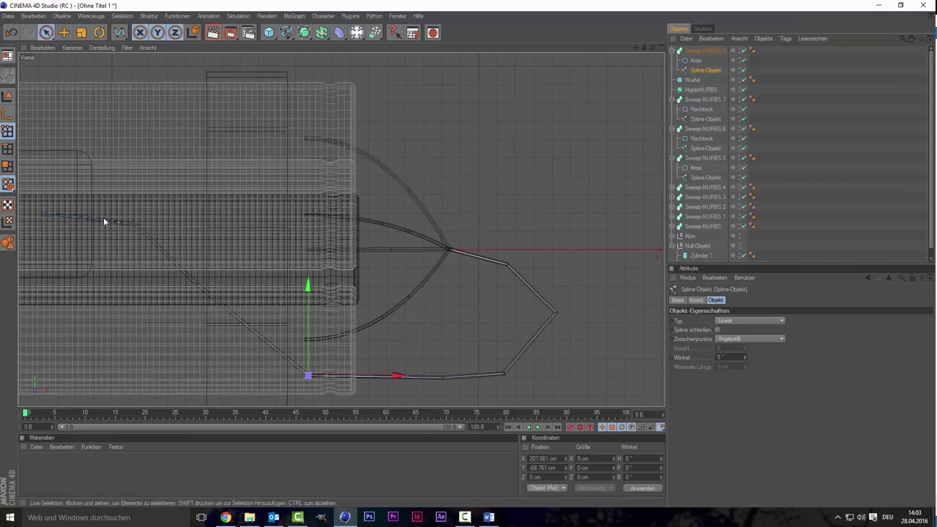
pyautogui.middleClick(104, 217)
pyautogui.middleClick(133, 103)
pyautogui.moveTo(456, 324); pyautogui.dragTo(413, 299)
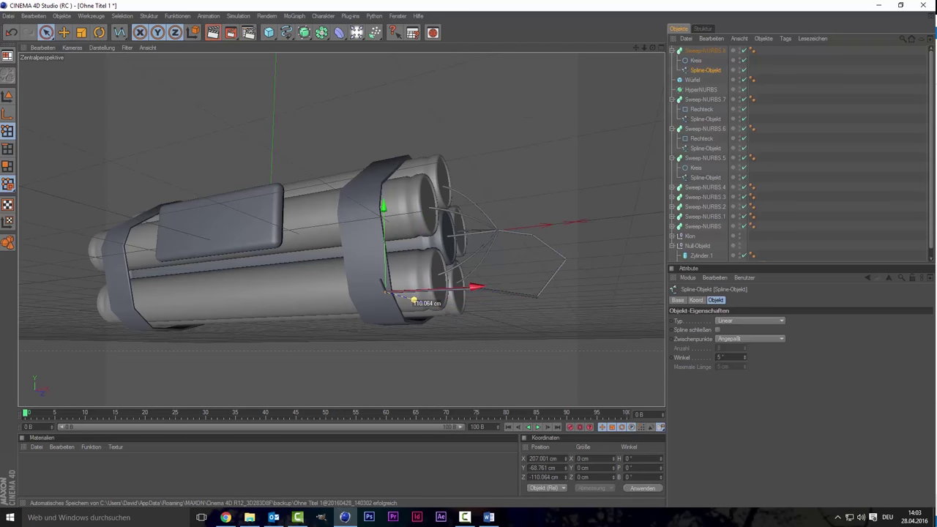
pyautogui.moveTo(390, 261)
pyautogui.mouseDown()
pyautogui.moveTo(387, 188)
pyautogui.moveTo(388, 196)
pyautogui.mouseUp()
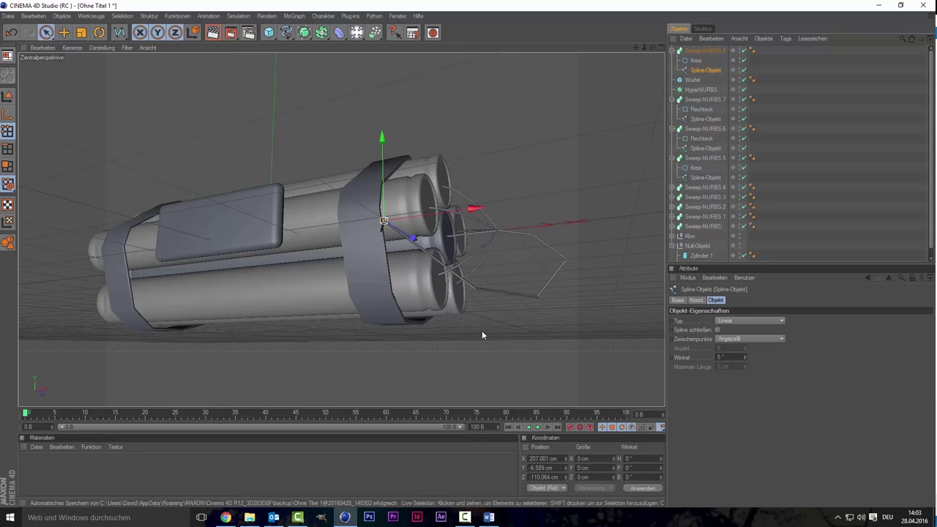
# Step: Raise another wire point and the opposite end point of the spline
pyautogui.click(477, 292)
pyautogui.click(474, 287)
pyautogui.moveTo(468, 280); pyautogui.dragTo(478, 271)
pyautogui.click(538, 295)
pyautogui.moveTo(538, 296); pyautogui.dragTo(527, 281)
pyautogui.middleClick(526, 281)
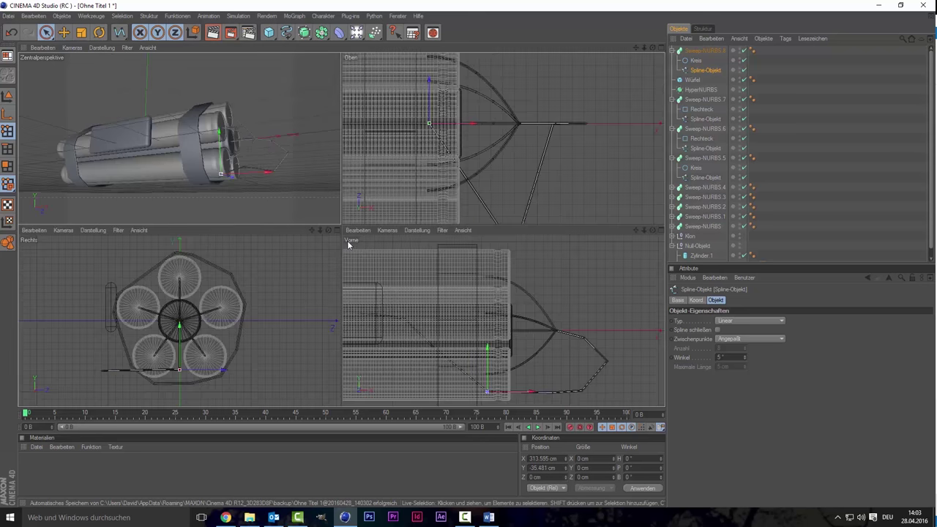
pyautogui.middleClick(394, 314)
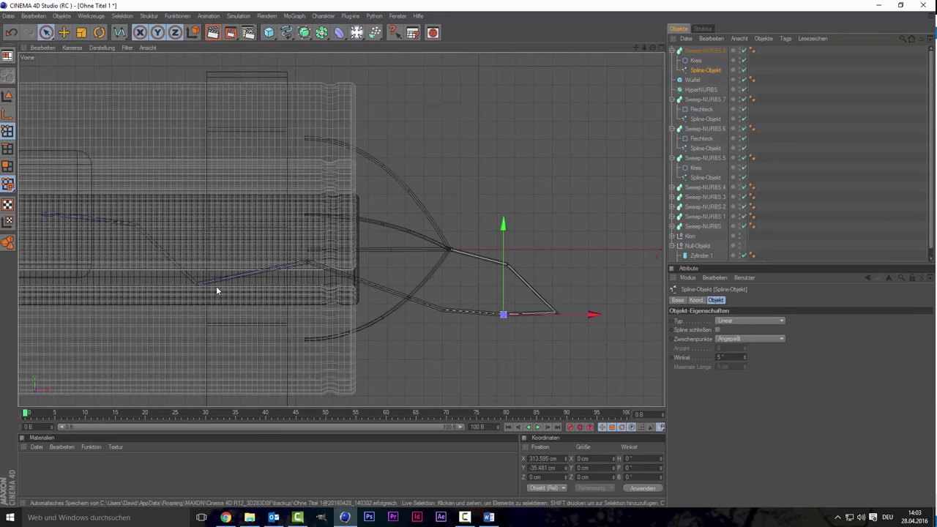
# Step: Slide the wire's inner end point along Z to about -96 cm into the bundle
pyautogui.click(194, 288)
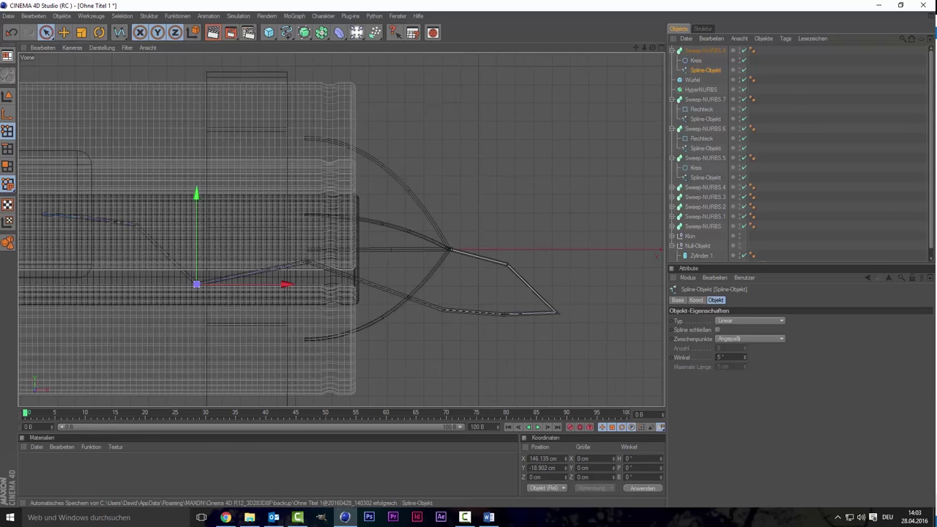
pyautogui.middleClick(521, 113)
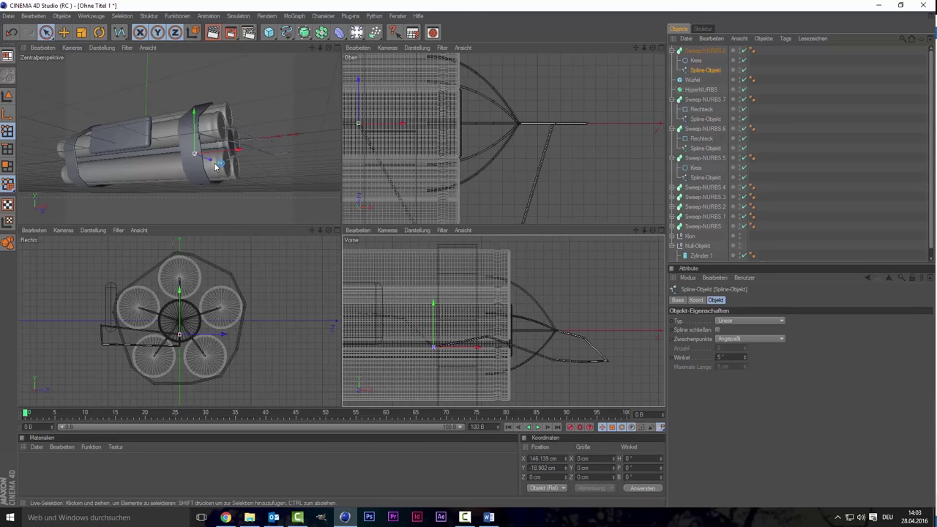
pyautogui.moveTo(214, 163); pyautogui.dragTo(176, 150)
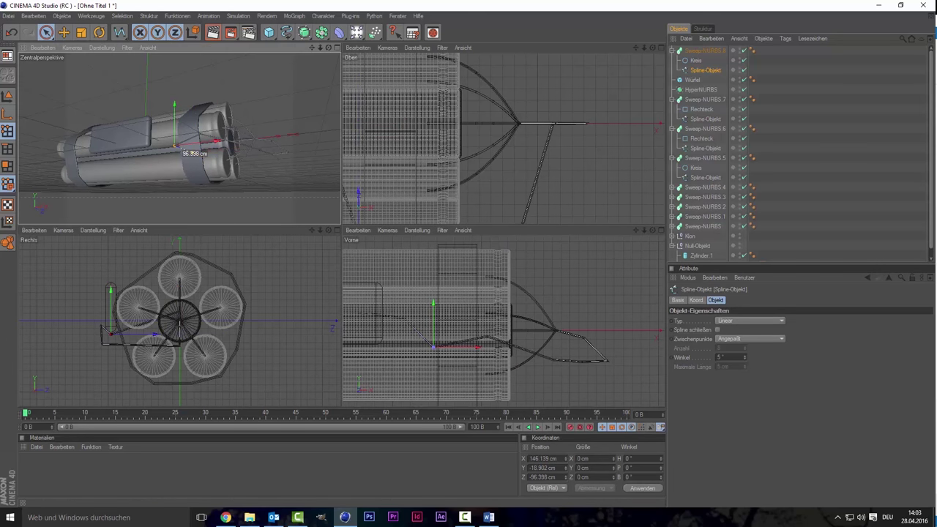
# Step: Raise the inner end point to Y 7.556 cm along the bundle
pyautogui.middleClick(102, 129)
pyautogui.scroll(1, 245, 165)
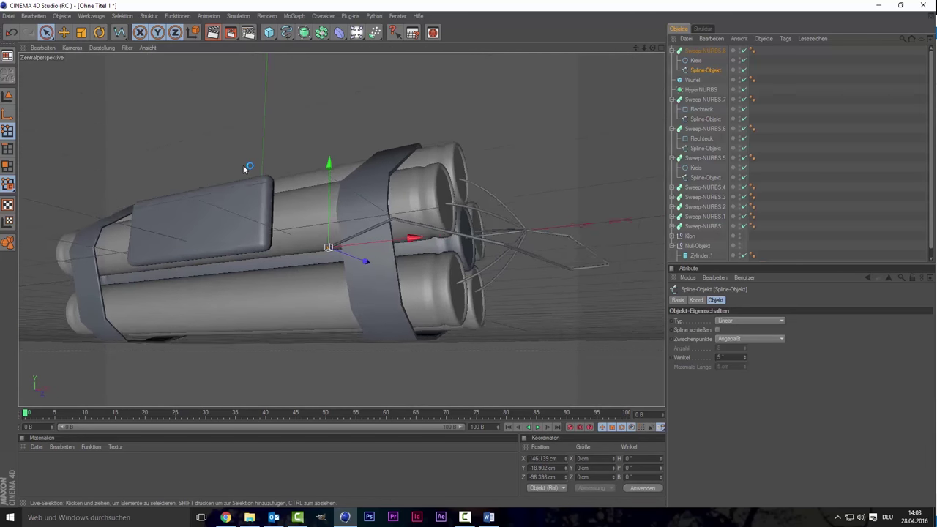
pyautogui.scroll(1, 246, 165)
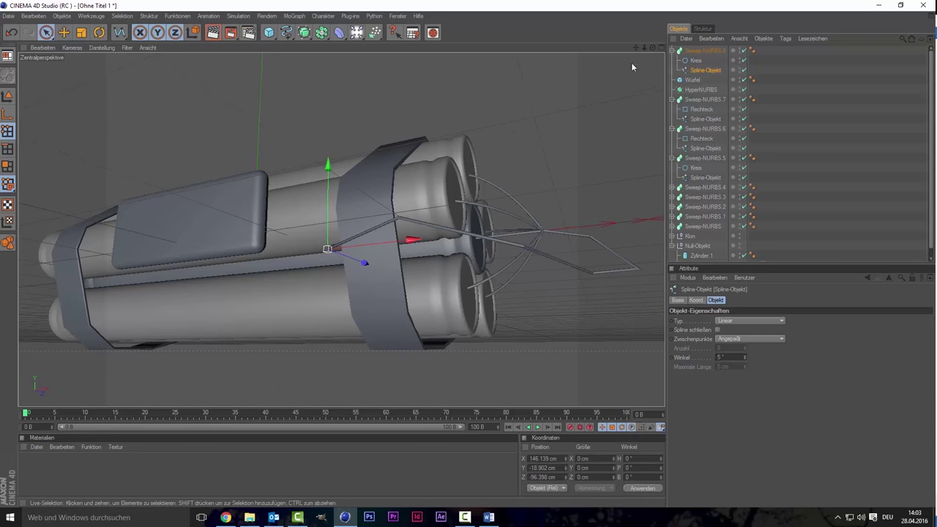
pyautogui.moveTo(653, 47)
pyautogui.mouseDown()
pyautogui.moveTo(622, 48)
pyautogui.moveTo(301, 160)
pyautogui.mouseUp()
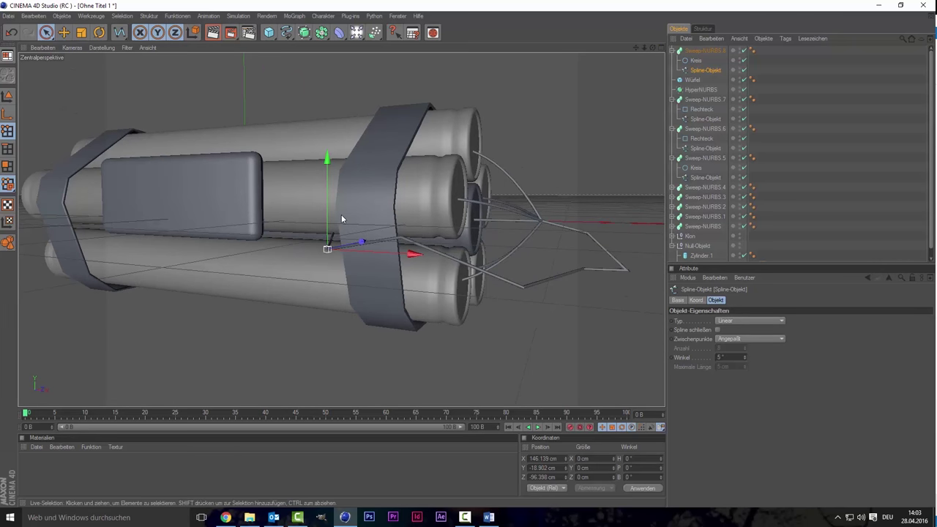
pyautogui.moveTo(326, 208); pyautogui.dragTo(287, 225)
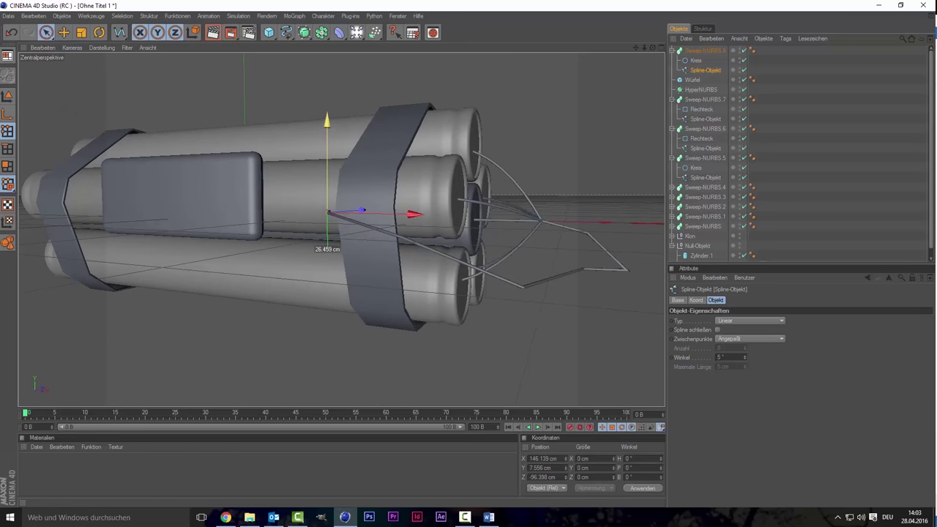
pyautogui.middleClick(287, 220)
pyautogui.middleClick(359, 319)
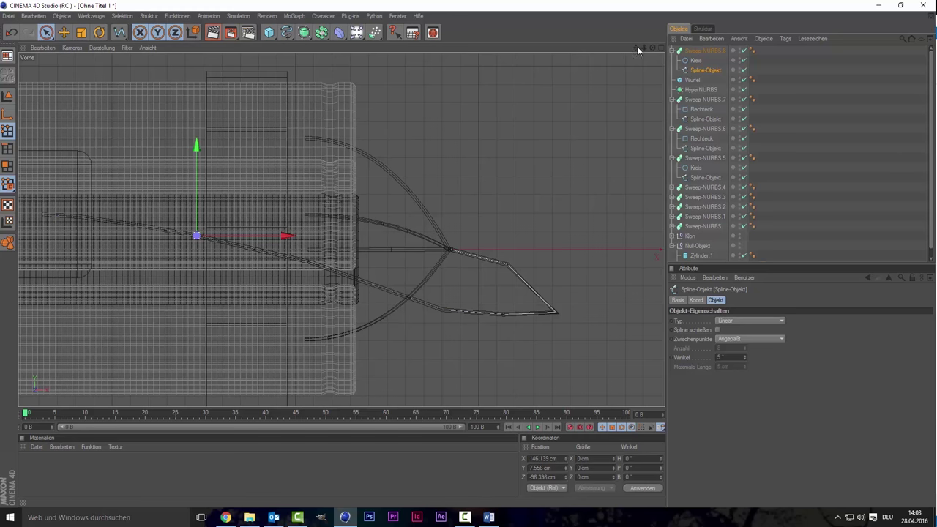
# Step: Slide the wire's starting point back along the bundle on the Z axis
pyautogui.moveTo(635, 47); pyautogui.dragTo(138, 227)
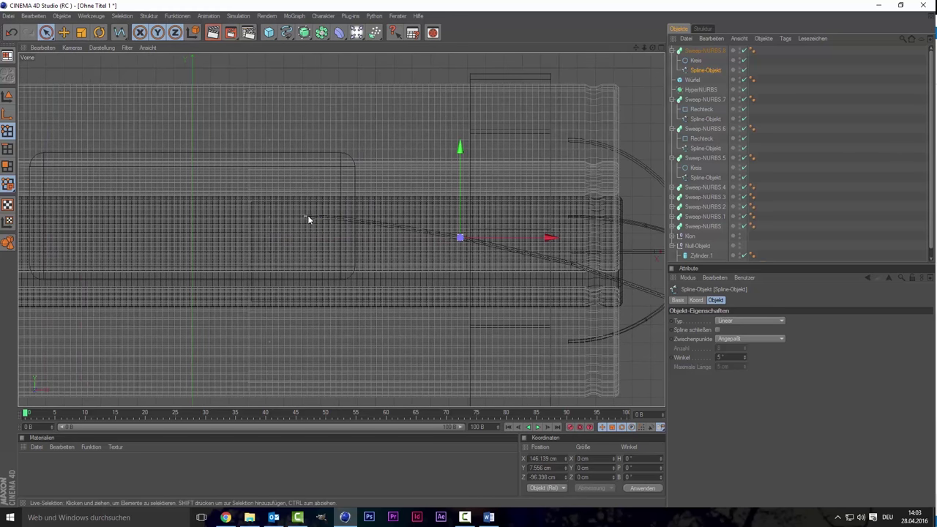
pyautogui.click(307, 217)
pyautogui.middleClick(244, 192)
pyautogui.middleClick(229, 147)
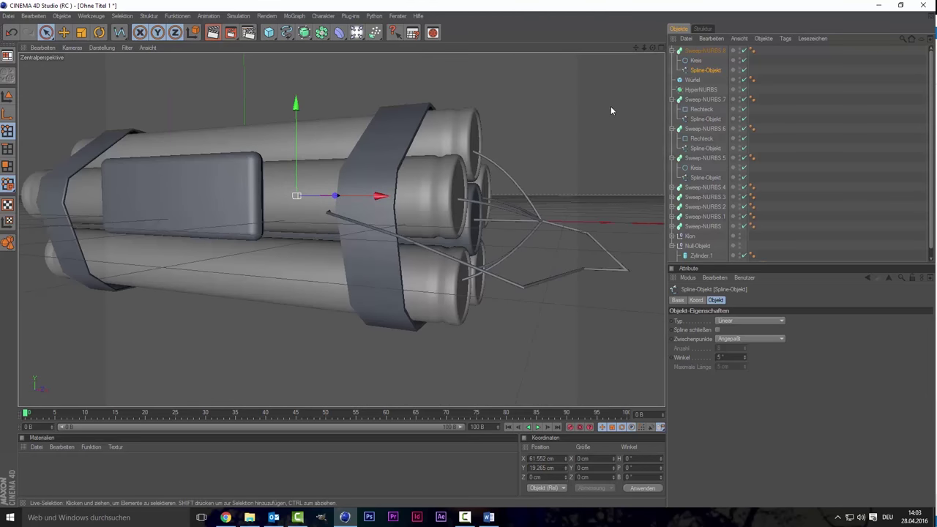
pyautogui.moveTo(649, 55); pyautogui.dragTo(254, 149)
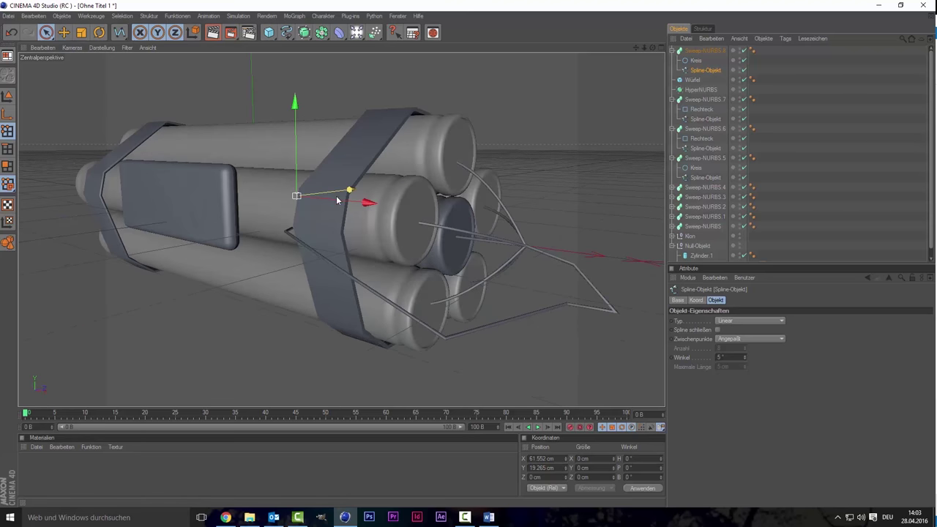
pyautogui.moveTo(350, 190)
pyautogui.mouseDown()
pyautogui.moveTo(166, 211)
pyautogui.moveTo(316, 234)
pyautogui.mouseUp()
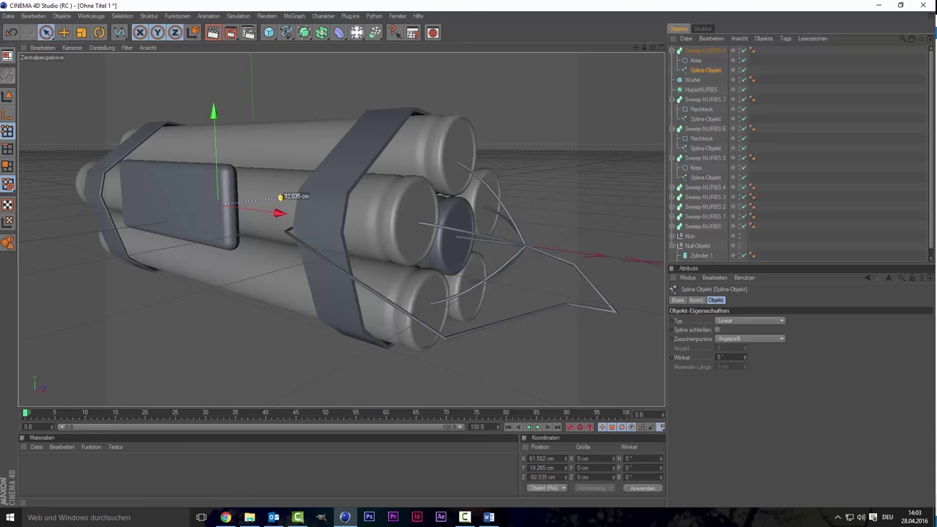
pyautogui.middleClick(315, 231)
pyautogui.middleClick(392, 304)
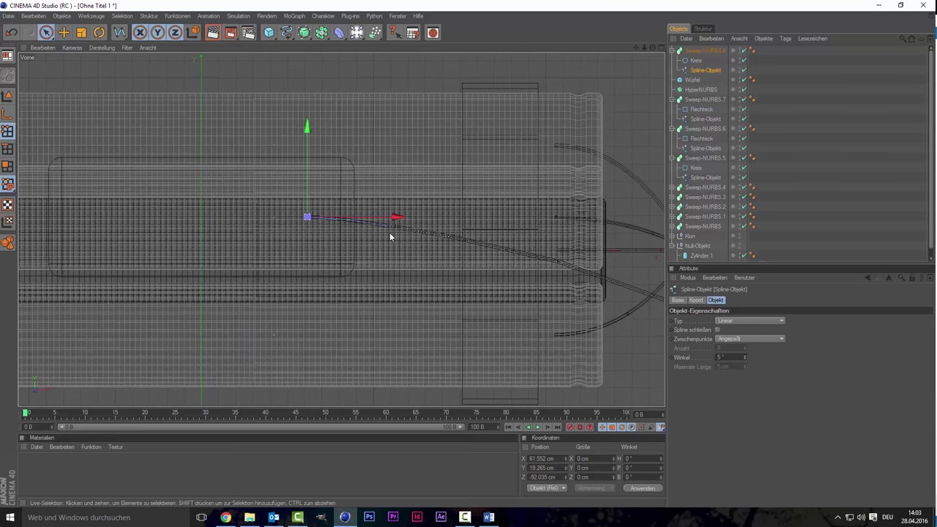
pyautogui.middleClick(389, 232)
pyautogui.middleClick(383, 249)
# Step: Move a second wire point further back along the bundle, then clear the selection
pyautogui.click(344, 220)
pyautogui.middleClick(337, 201)
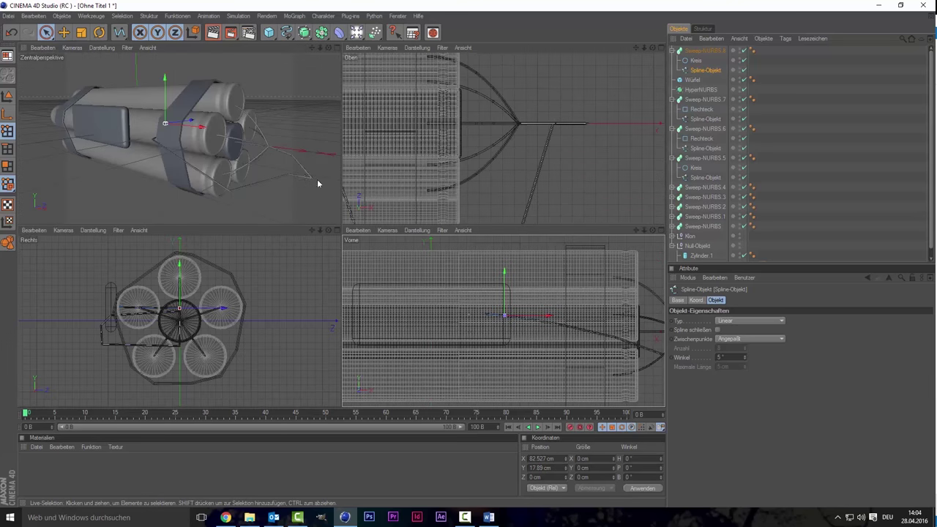
pyautogui.middleClick(307, 175)
pyautogui.moveTo(357, 208)
pyautogui.mouseDown()
pyautogui.moveTo(222, 226)
pyautogui.moveTo(249, 221)
pyautogui.mouseUp()
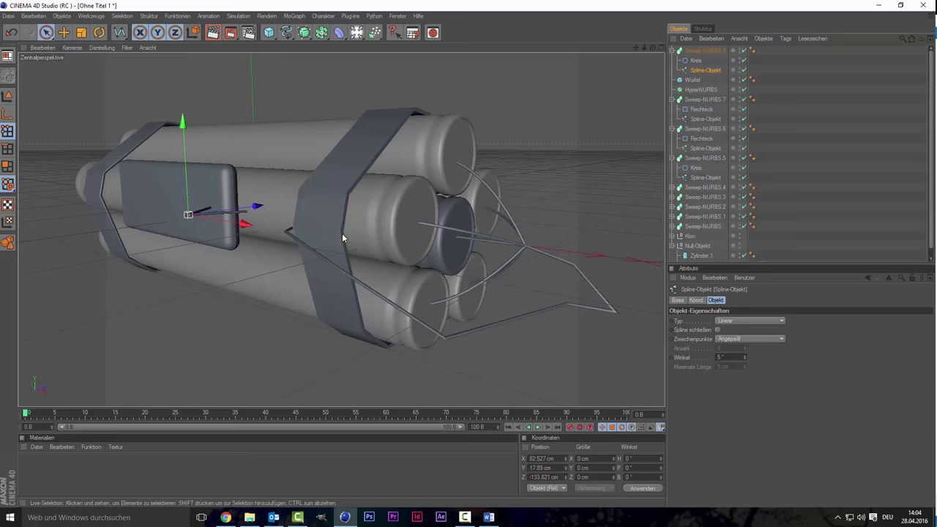
pyautogui.middleClick(342, 233)
pyautogui.middleClick(407, 300)
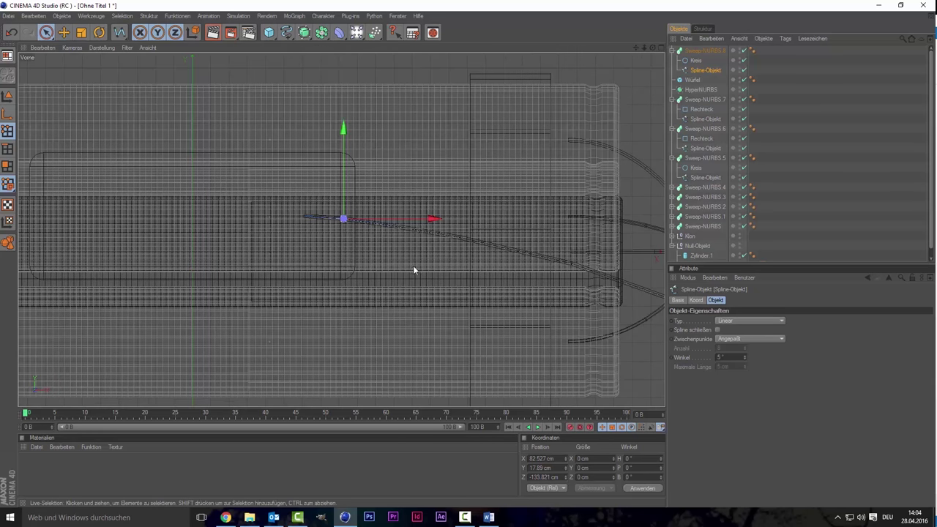
pyautogui.click(388, 224)
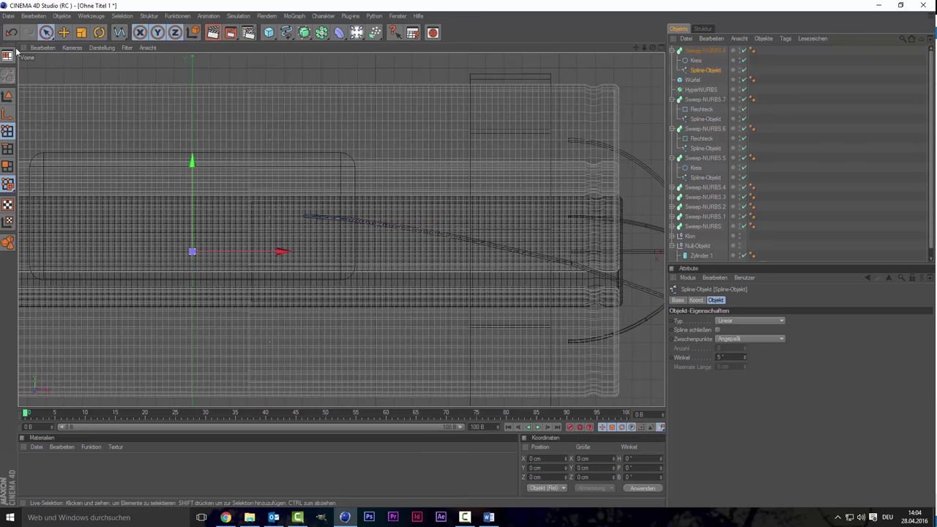
# Step: Box-select the wire's straight section and slide it back along the bundle
pyautogui.moveTo(46, 34); pyautogui.dragTo(76, 50)
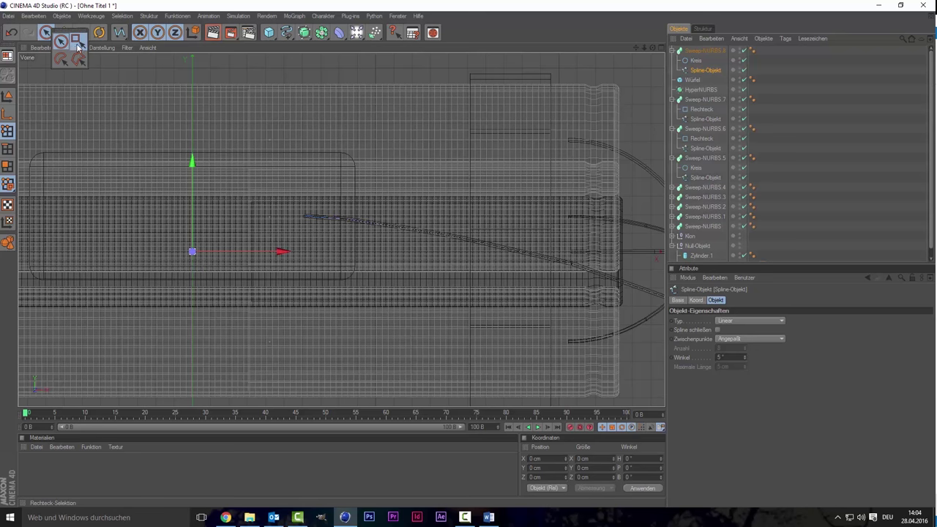
pyautogui.click(70, 39)
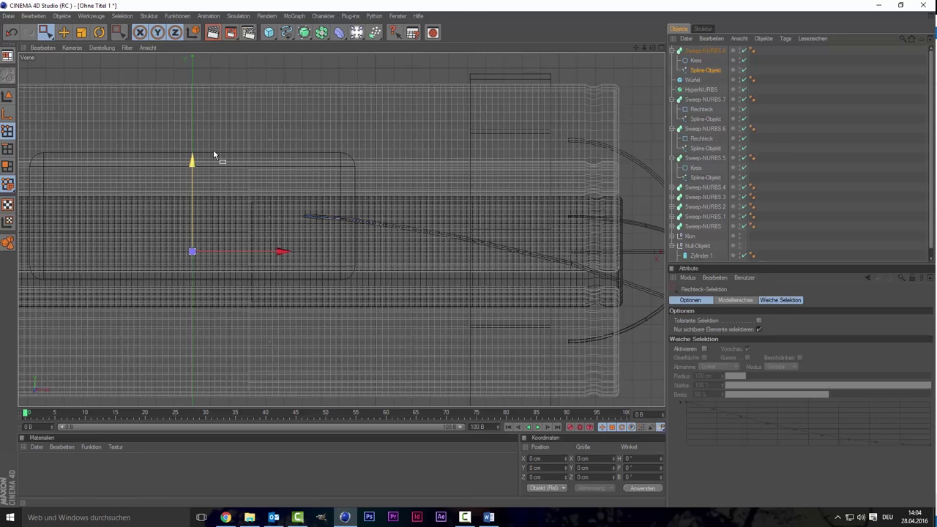
pyautogui.moveTo(657, 337); pyautogui.dragTo(545, 308)
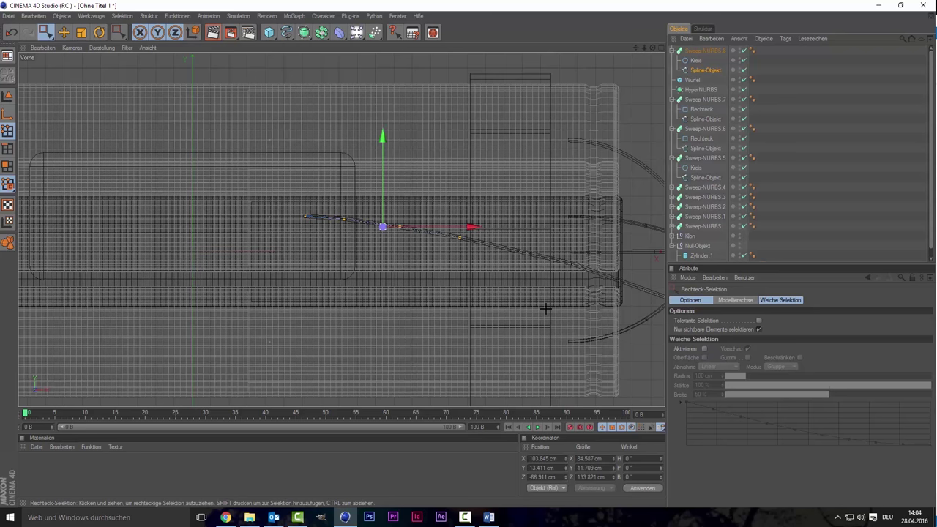
pyautogui.middleClick(342, 193)
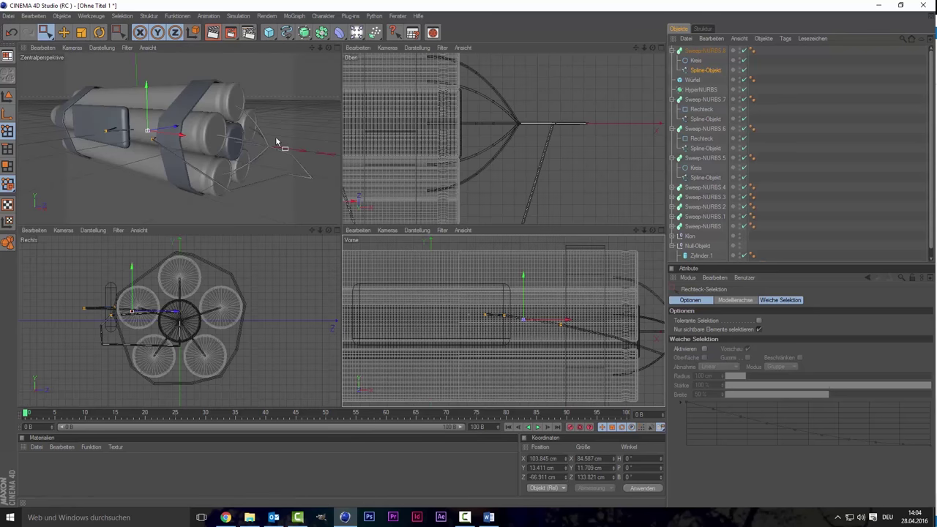
pyautogui.middleClick(159, 133)
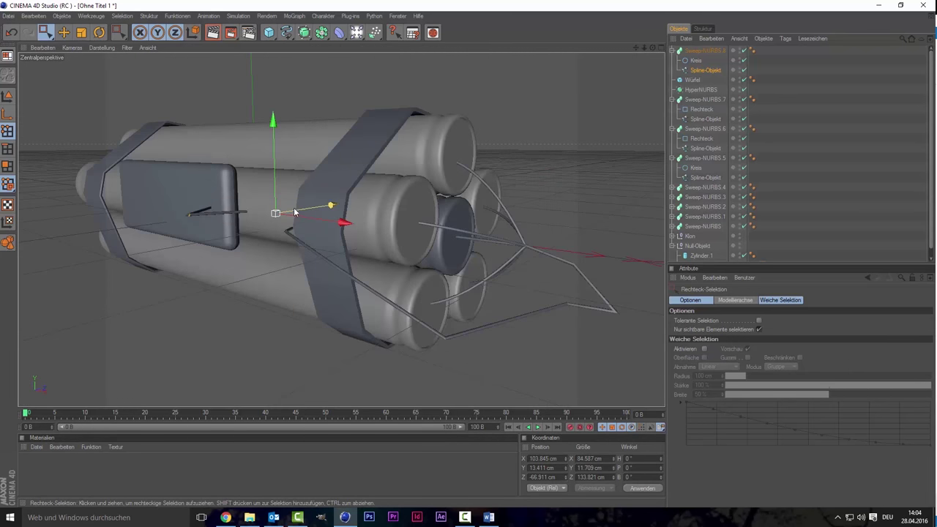
pyautogui.moveTo(314, 208); pyautogui.dragTo(238, 218)
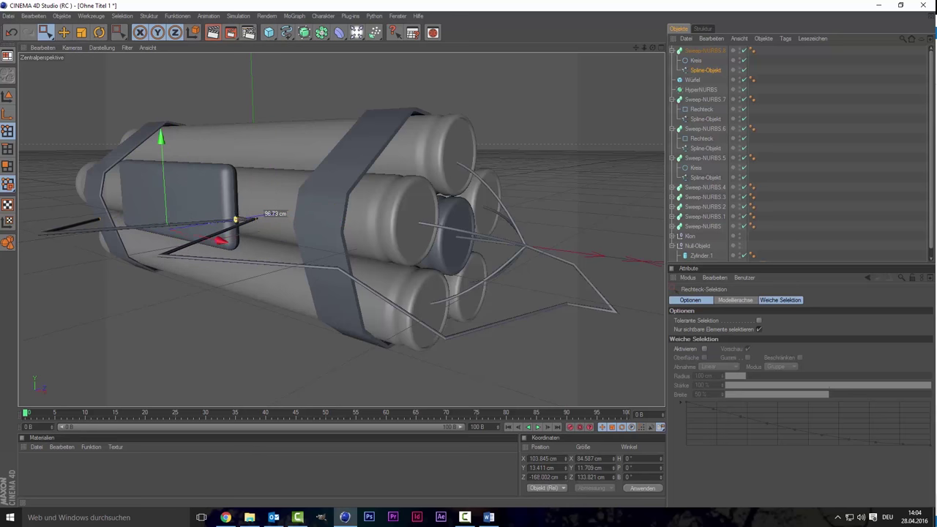
pyautogui.moveTo(238, 218); pyautogui.dragTo(239, 219)
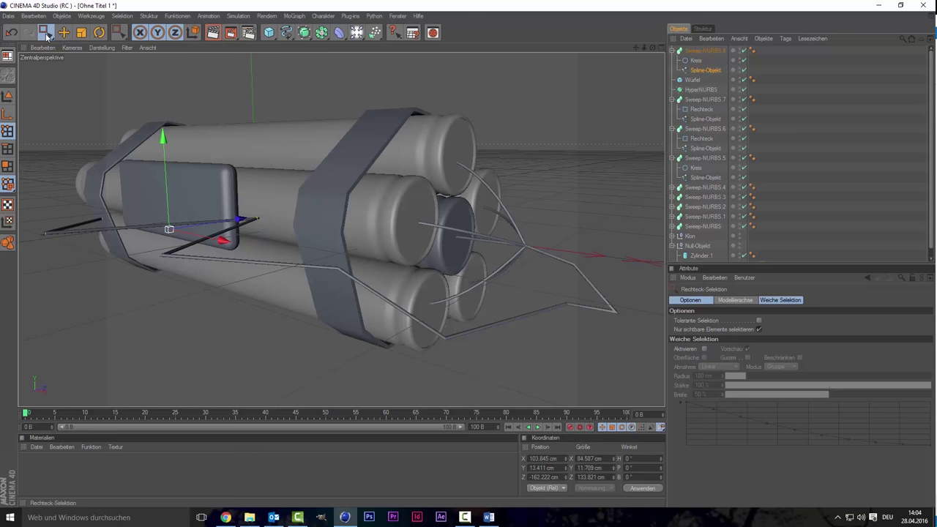
# Step: Move the wire's left end points to the panel, ending at Y 19.265, Z −93.357 cm
pyautogui.moveTo(46, 32); pyautogui.dragTo(66, 43)
pyautogui.moveTo(162, 259); pyautogui.dragTo(335, 222)
pyautogui.click(44, 235)
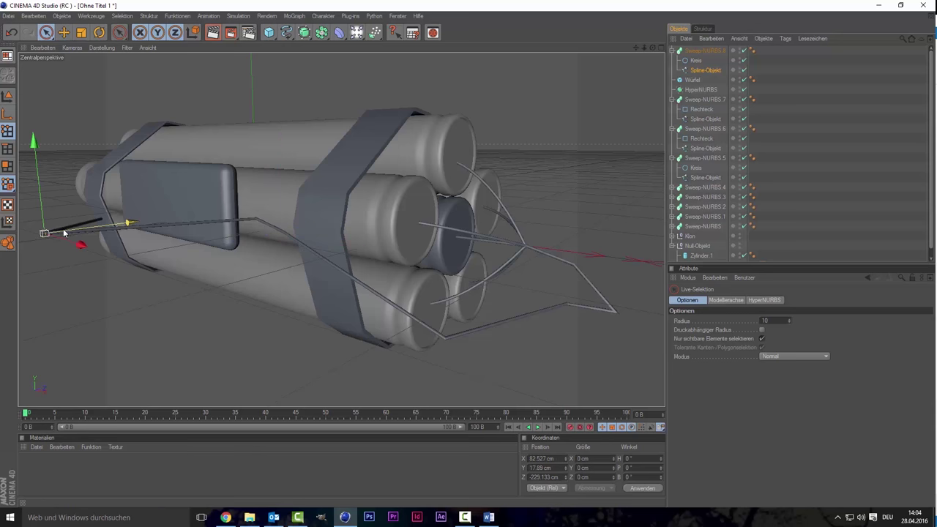
pyautogui.moveTo(128, 222); pyautogui.dragTo(295, 202)
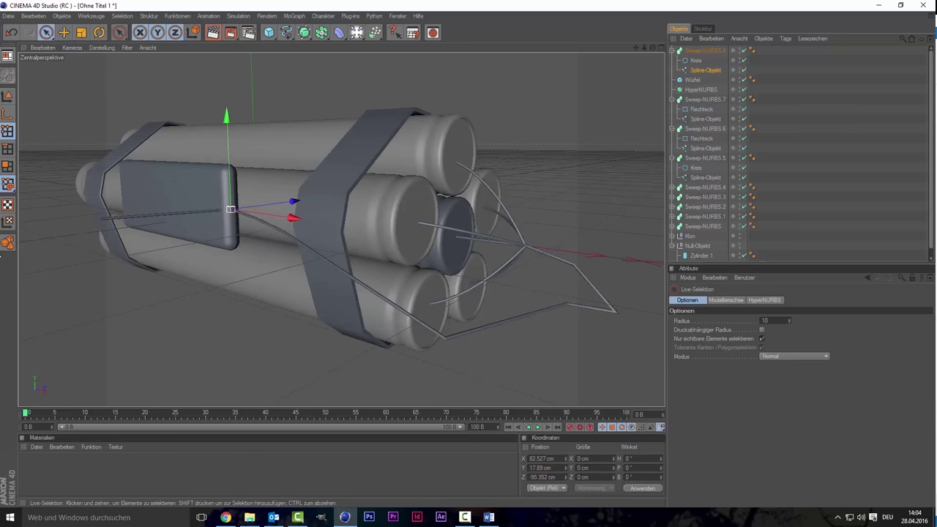
pyautogui.click(100, 224)
pyautogui.moveTo(163, 211); pyautogui.dragTo(281, 198)
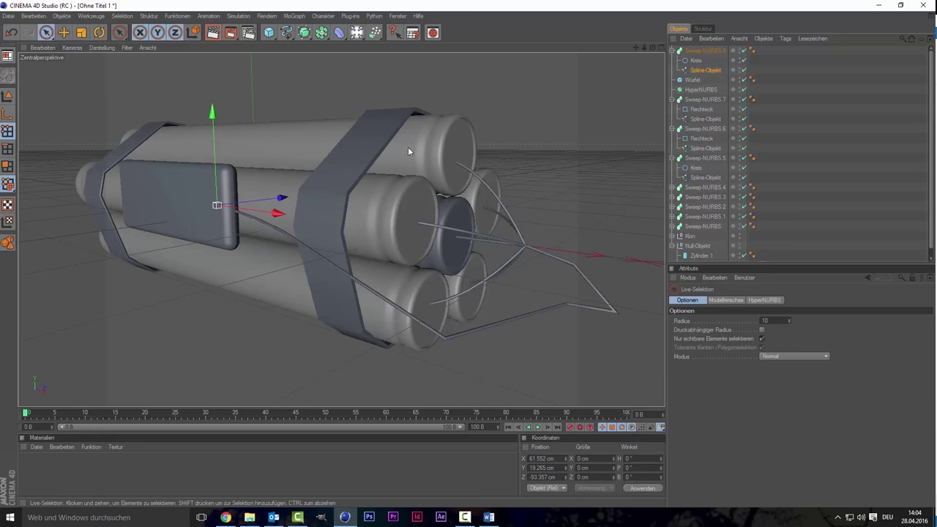
pyautogui.click(702, 70)
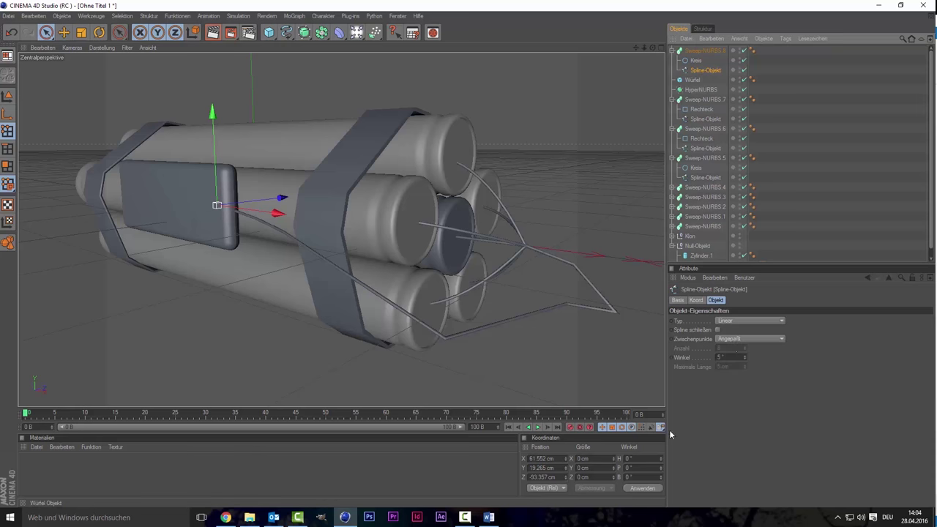
pyautogui.click(748, 320)
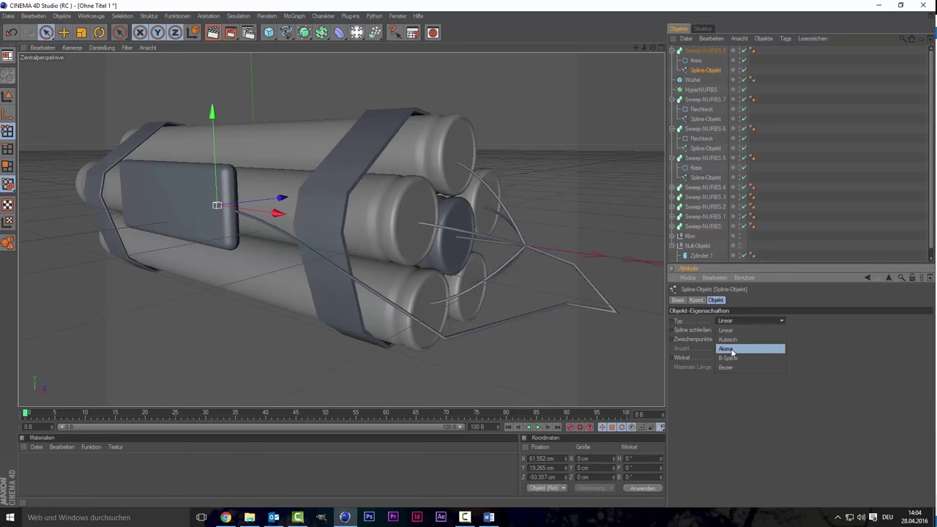
pyautogui.click(728, 358)
pyautogui.keyDown('alt'); pyautogui.moveTo(398, 315); pyautogui.dragTo(407, 310); pyautogui.keyUp('alt')
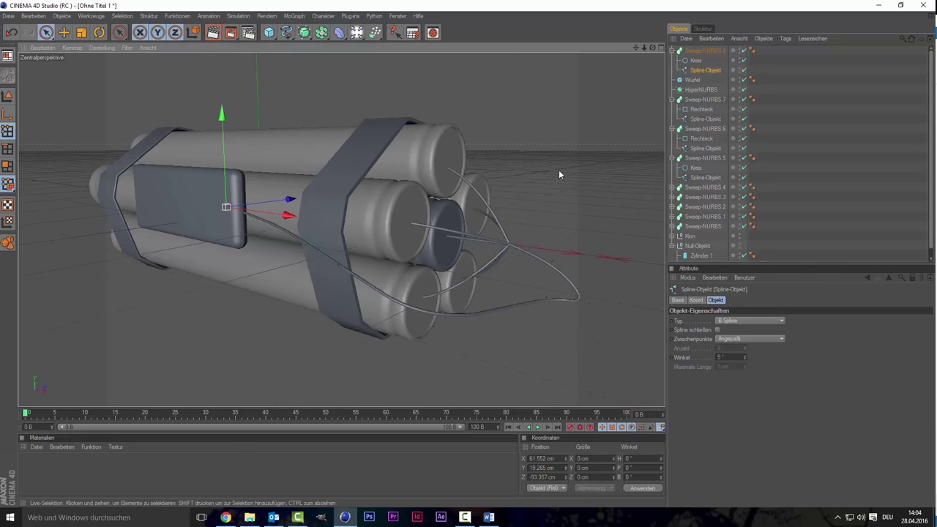
pyautogui.moveTo(652, 47); pyautogui.dragTo(616, 65)
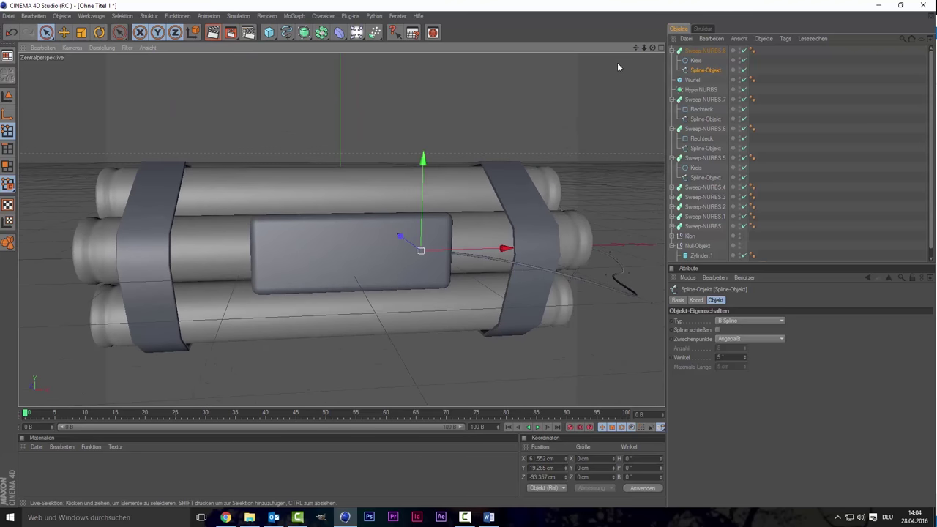
pyautogui.moveTo(652, 49); pyautogui.dragTo(644, 50)
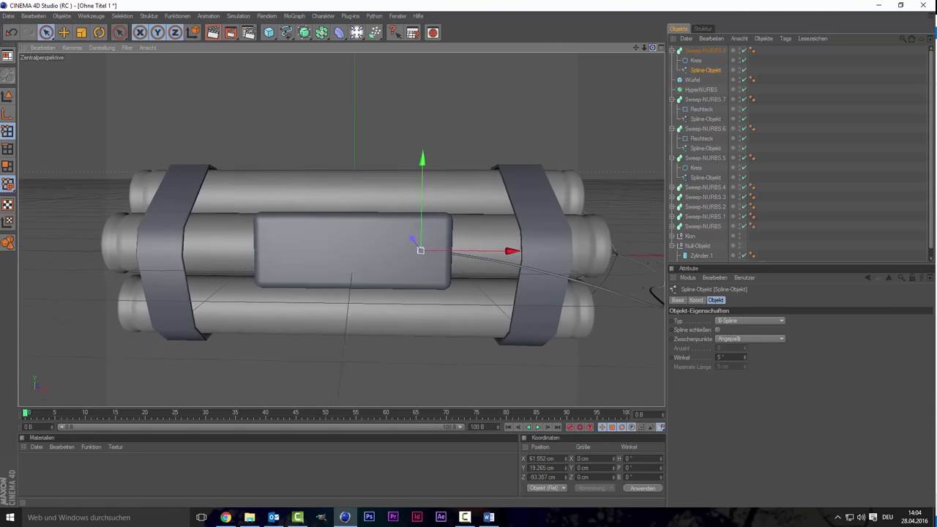
pyautogui.scroll(2, 321, 235)
pyautogui.scroll(2, 323, 241)
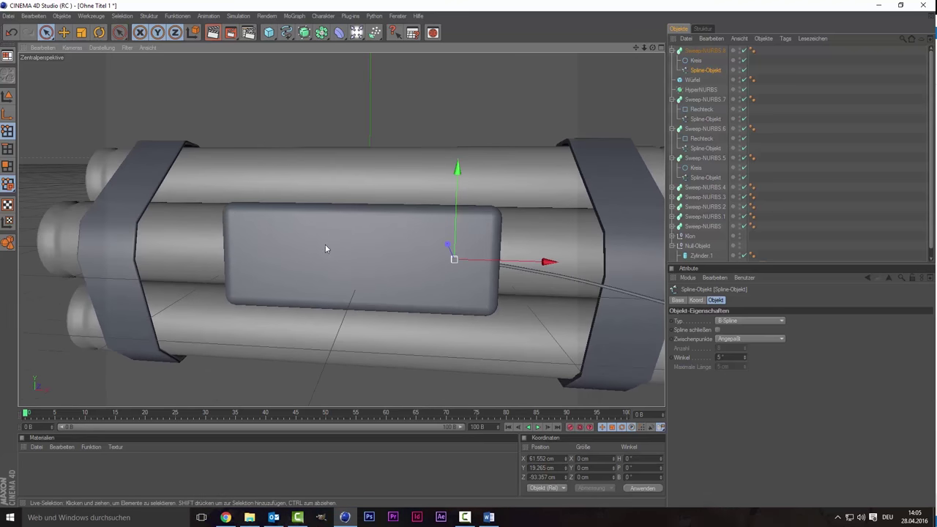
pyautogui.scroll(-2, 267, 132)
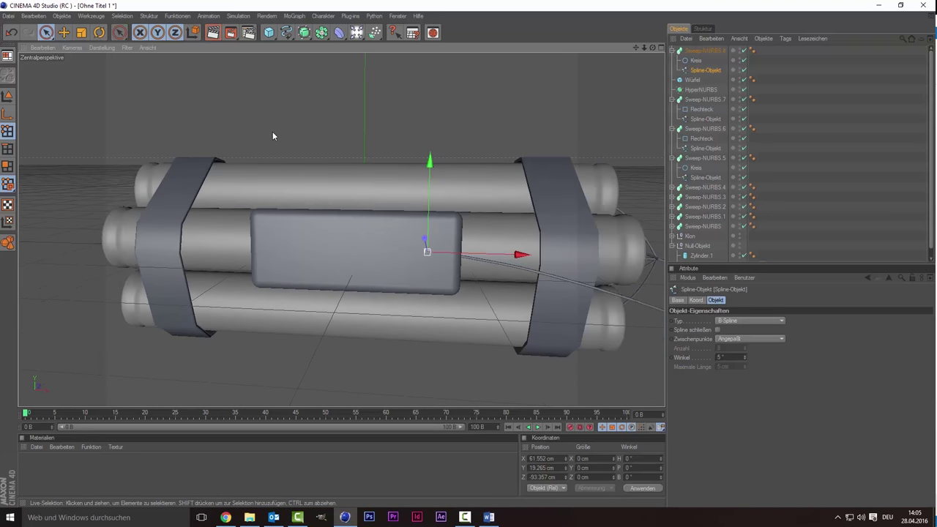
# Step: Add a MoText object reading 00:00 and move it left, in front of the cylinders
pyautogui.click(289, 16)
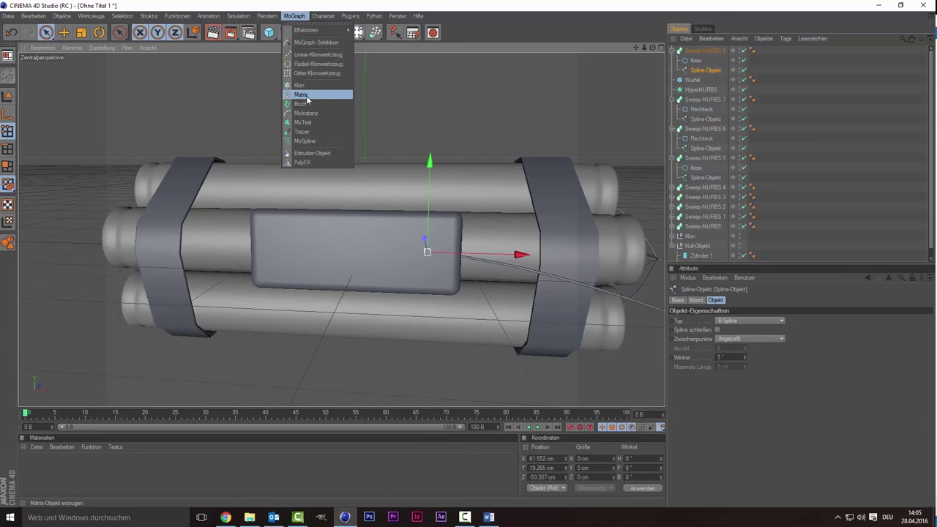
pyautogui.click(311, 129)
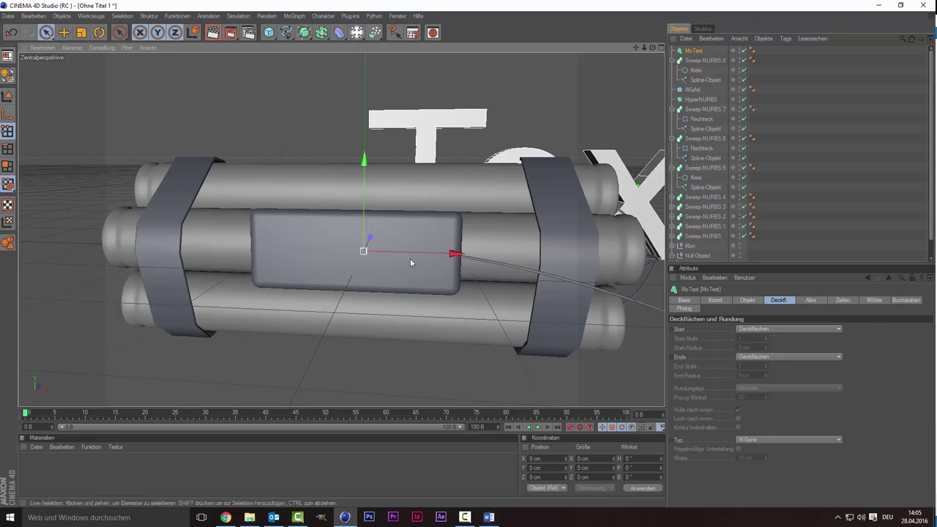
pyautogui.scroll(-2, 526, 291)
pyautogui.scroll(-2, 525, 291)
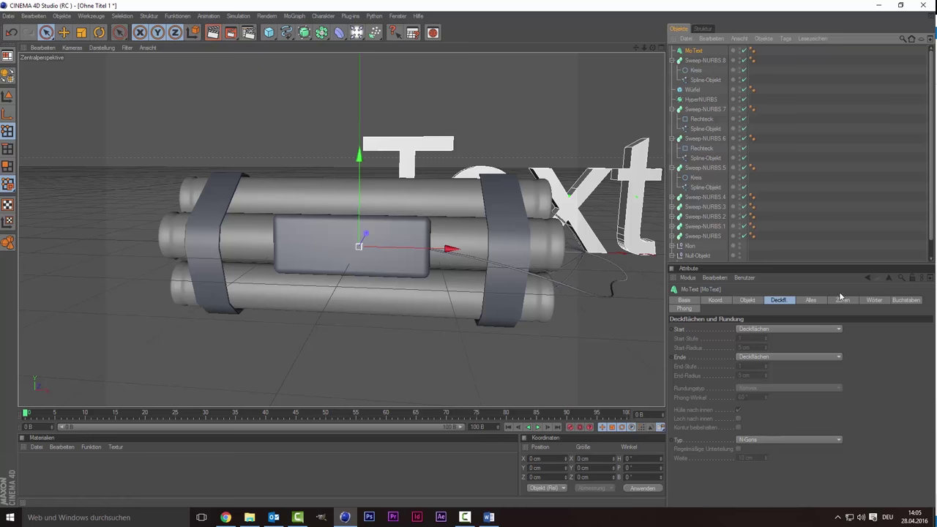
pyautogui.click(743, 300)
pyautogui.write('00:00')
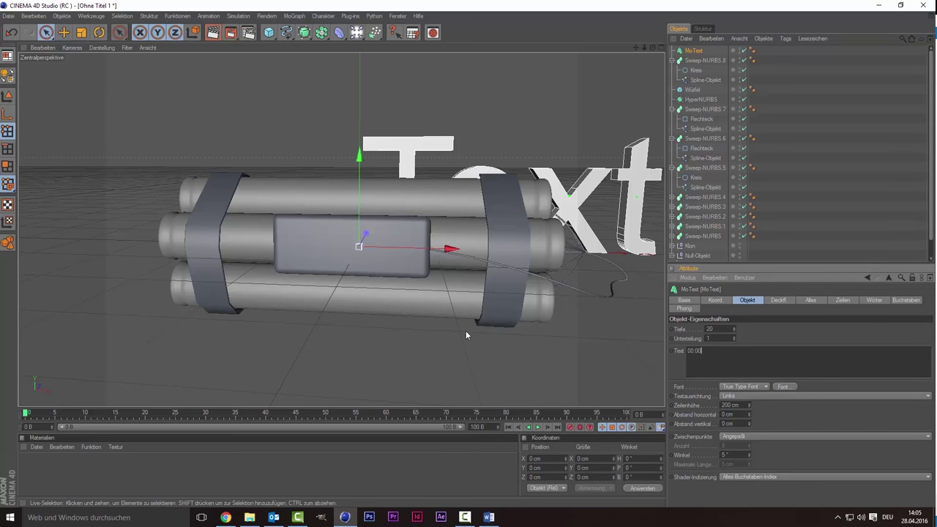
pyautogui.click(598, 192)
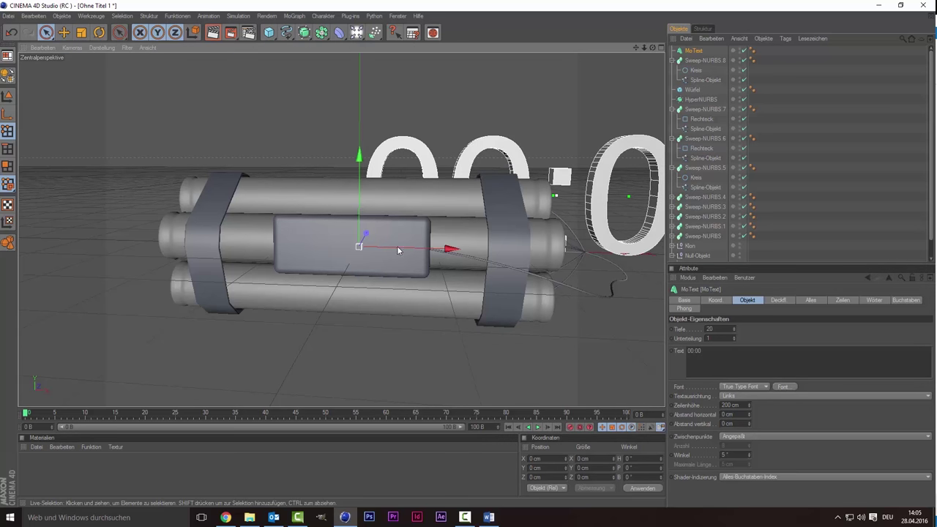
pyautogui.moveTo(407, 251)
pyautogui.mouseDown()
pyautogui.moveTo(269, 247)
pyautogui.moveTo(277, 248)
pyautogui.mouseUp()
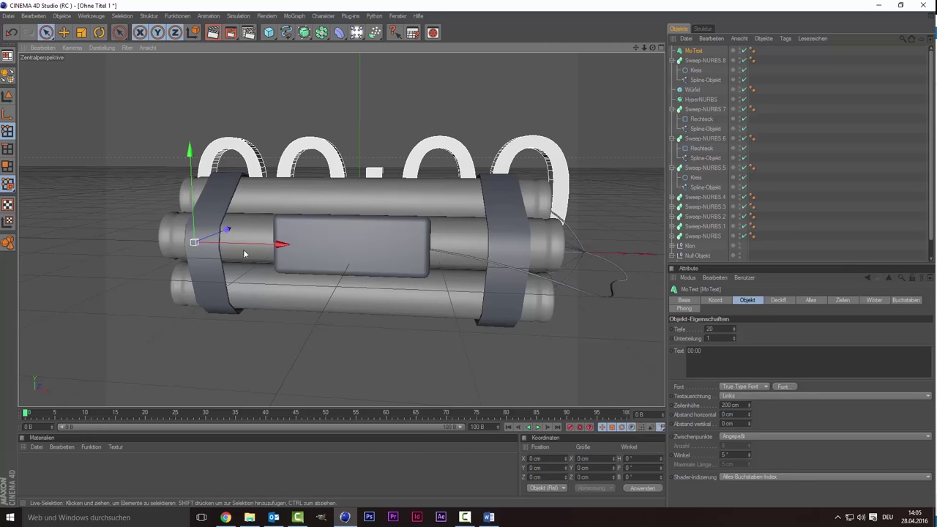
pyautogui.moveTo(227, 232); pyautogui.dragTo(144, 261)
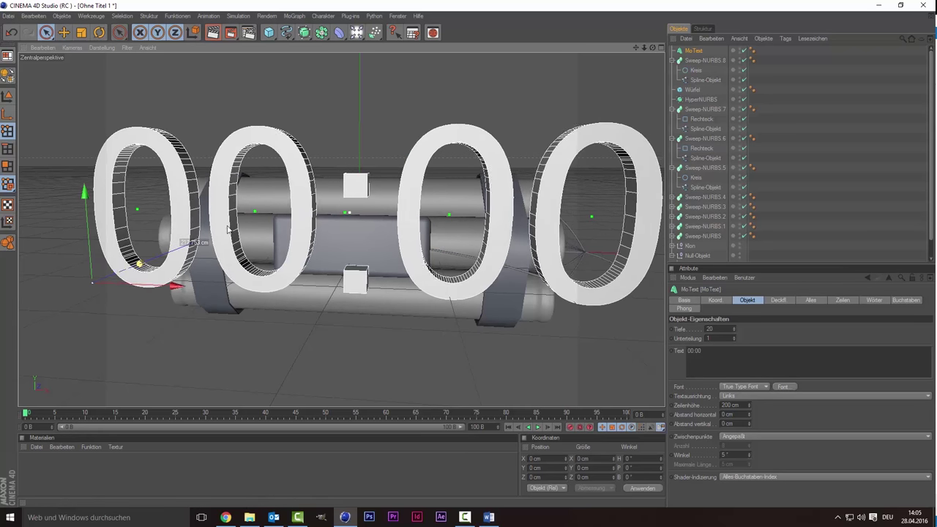
# Step: Shrink the 00:00 text and raise it onto the timer box's front
pyautogui.click(81, 33)
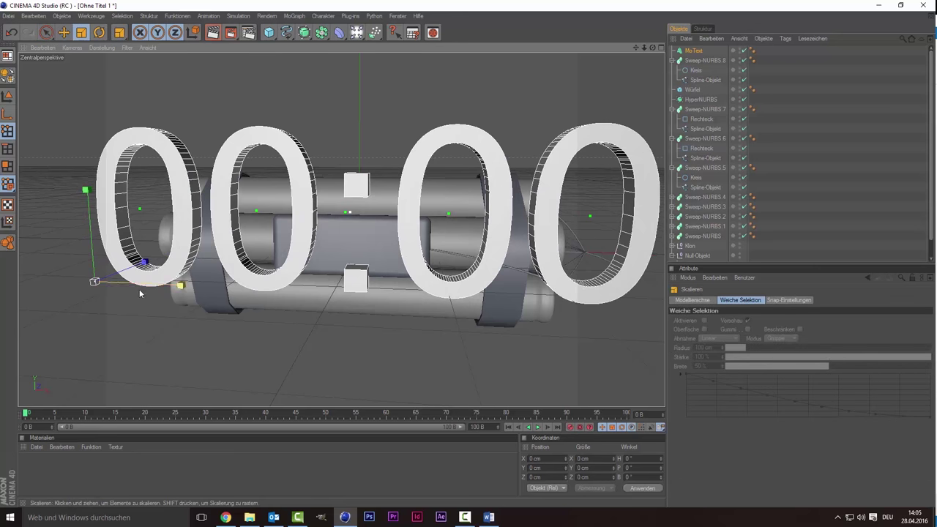
pyautogui.moveTo(144, 261)
pyautogui.mouseDown()
pyautogui.moveTo(94, 283)
pyautogui.moveTo(338, 285)
pyautogui.mouseUp()
pyautogui.press('space')
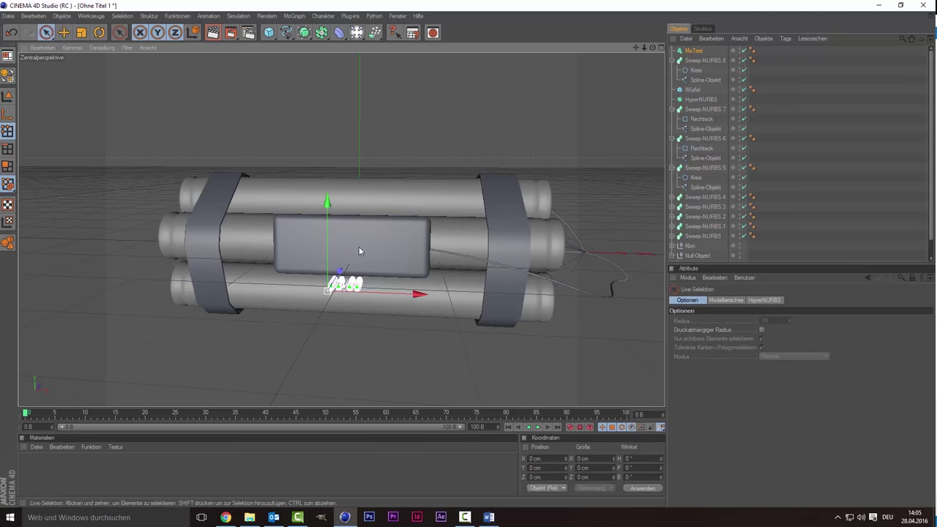
pyautogui.moveTo(326, 245); pyautogui.dragTo(327, 198)
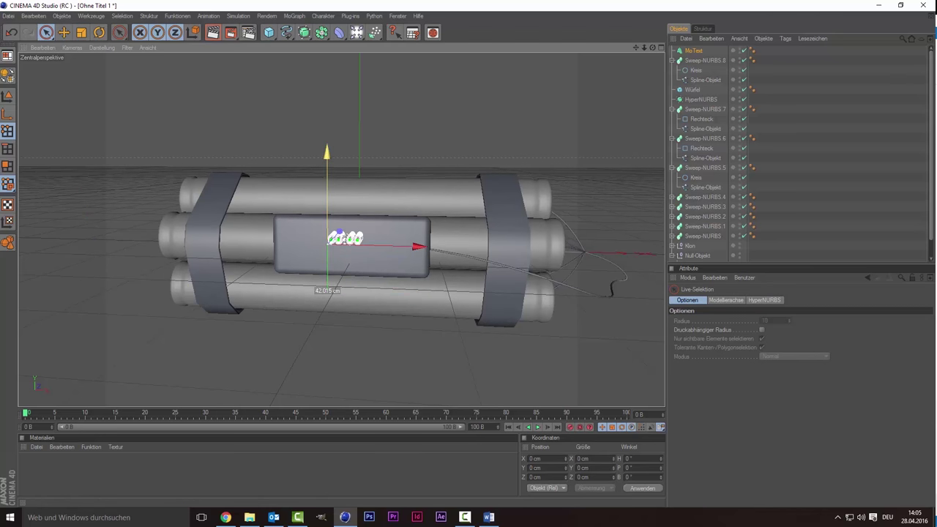
pyautogui.moveTo(345, 238); pyautogui.dragTo(357, 223)
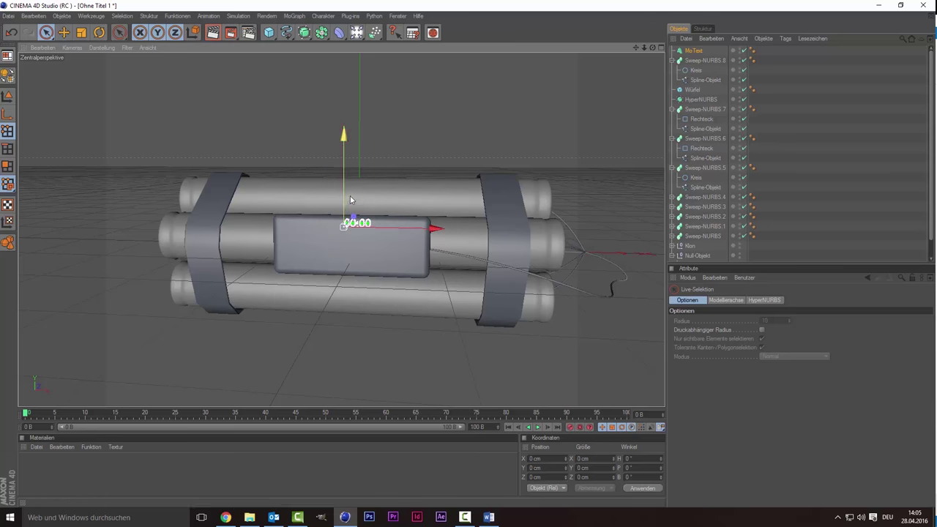
pyautogui.hotkey('ctrl', 'z')
pyautogui.press('t')
pyautogui.moveTo(344, 238)
pyautogui.mouseDown()
pyautogui.moveTo(353, 230)
pyautogui.moveTo(377, 241)
pyautogui.moveTo(362, 241)
pyautogui.mouseUp()
pyautogui.press('9')
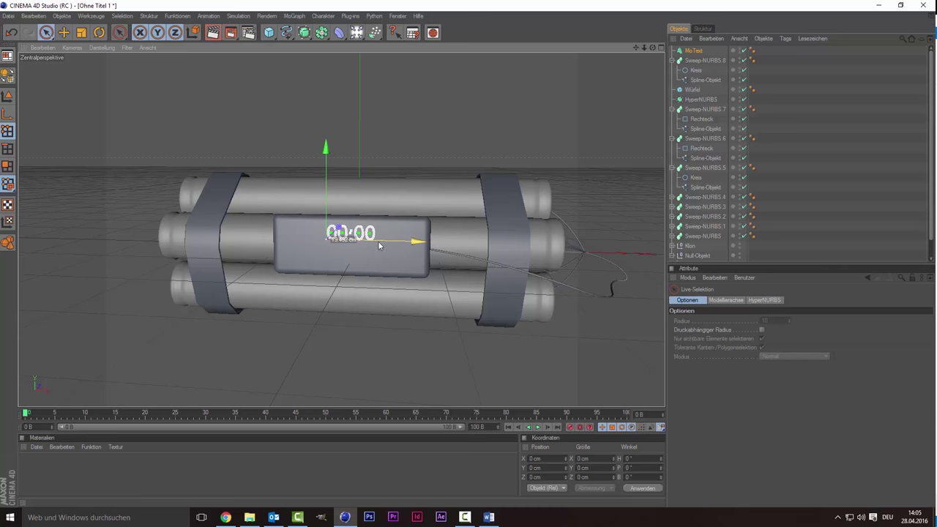
pyautogui.moveTo(335, 207); pyautogui.dragTo(327, 237)
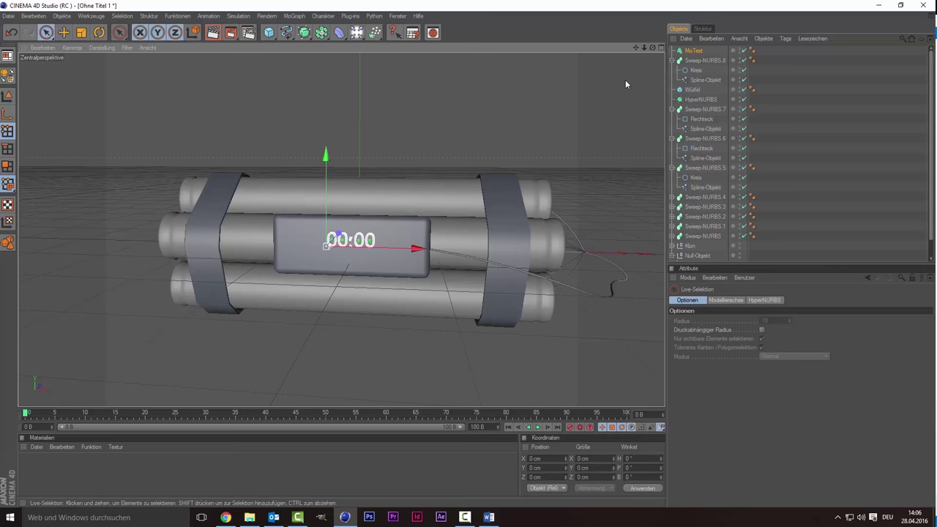
# Step: Flatten the digits' depth and centre the 00:00 text along X on the box
pyautogui.moveTo(654, 48)
pyautogui.mouseDown()
pyautogui.moveTo(630, 54)
pyautogui.moveTo(607, 88)
pyautogui.mouseUp()
pyautogui.scroll(3, 311, 237)
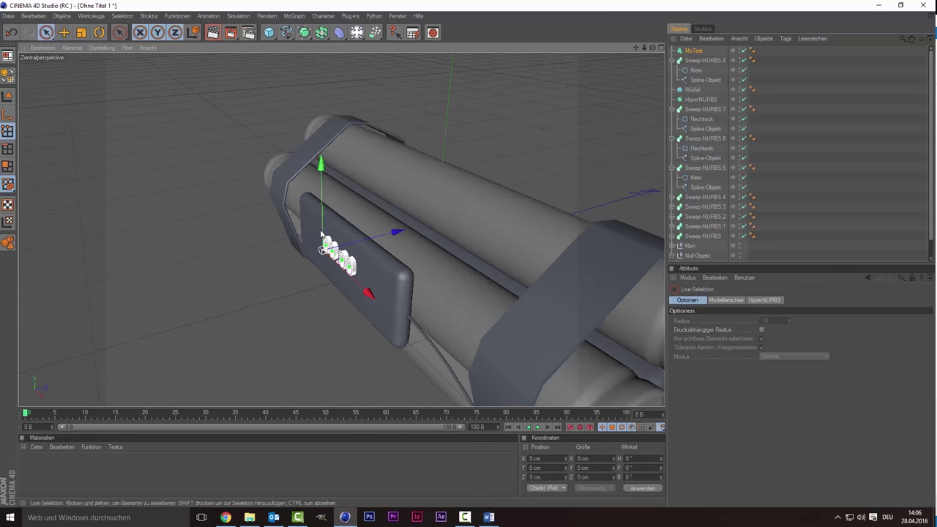
pyautogui.scroll(4, 311, 236)
pyautogui.keyDown('alt'); pyautogui.moveTo(311, 236); pyautogui.dragTo(293, 242); pyautogui.keyUp('alt')
pyautogui.moveTo(359, 268)
pyautogui.mouseDown()
pyautogui.moveTo(370, 267)
pyautogui.moveTo(278, 291)
pyautogui.mouseUp()
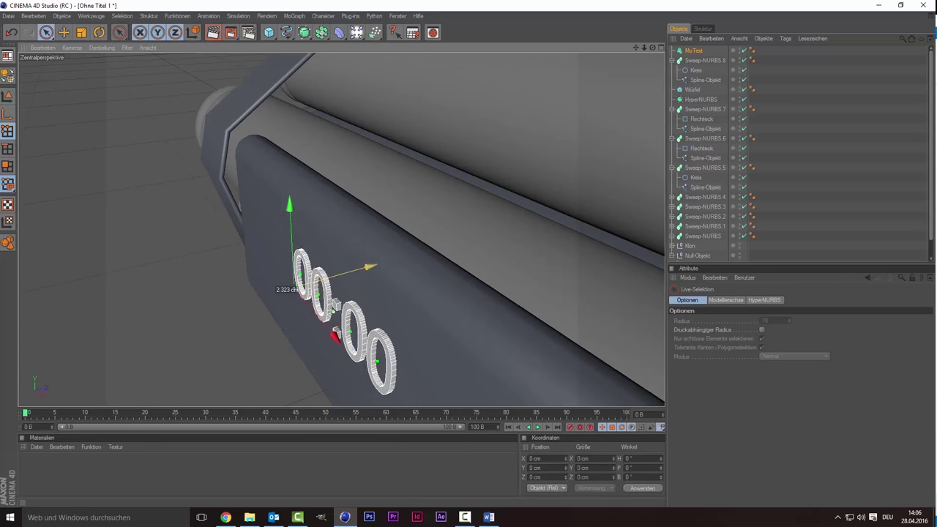
pyautogui.moveTo(278, 290); pyautogui.dragTo(298, 288)
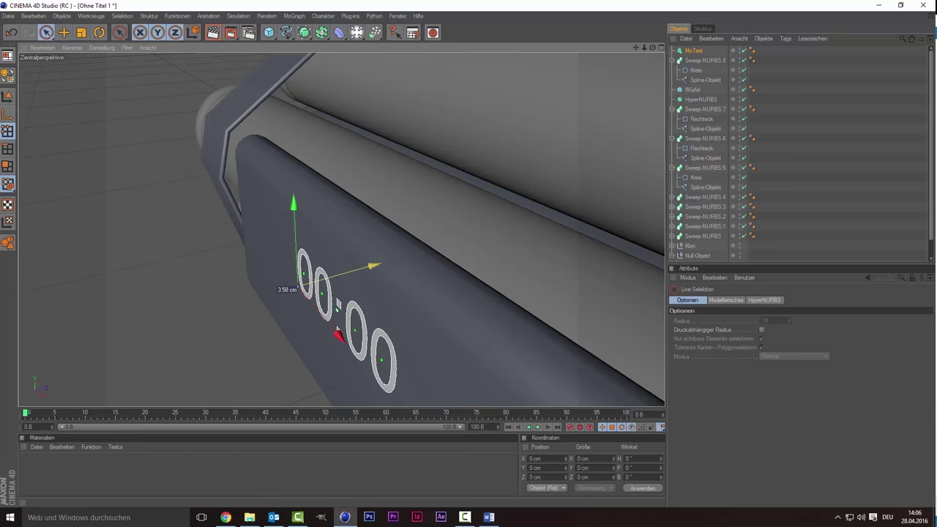
pyautogui.keyDown('alt'); pyautogui.moveTo(346, 247); pyautogui.dragTo(587, 85); pyautogui.keyUp('alt')
pyautogui.moveTo(653, 47); pyautogui.dragTo(629, 47)
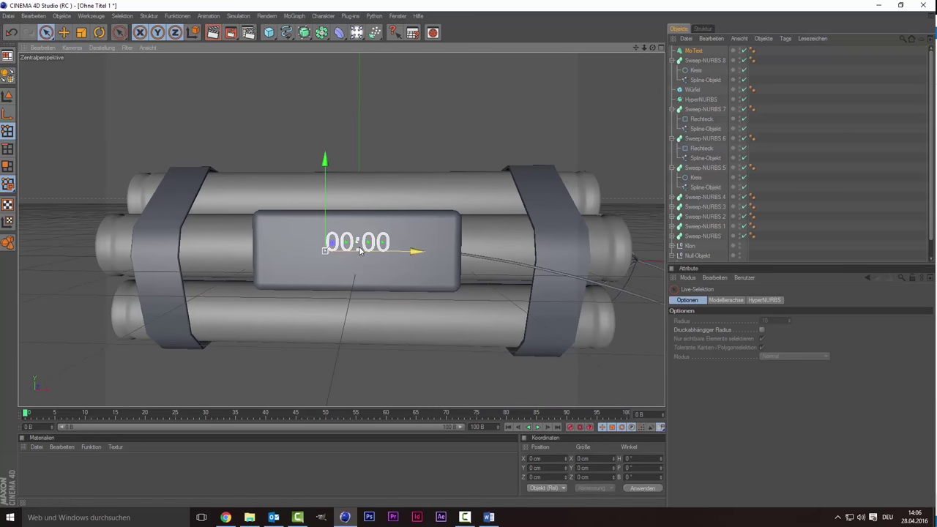
pyautogui.moveTo(414, 251); pyautogui.dragTo(400, 251)
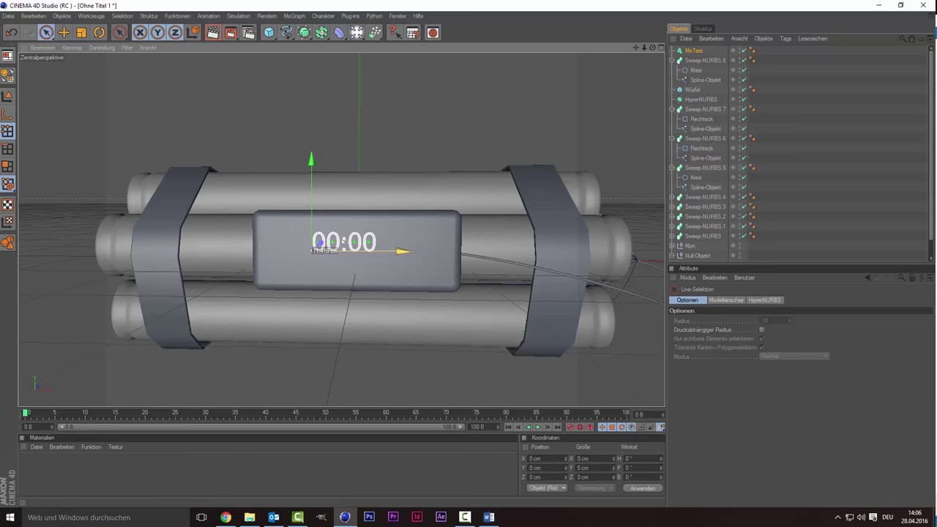
pyautogui.scroll(3, 402, 245)
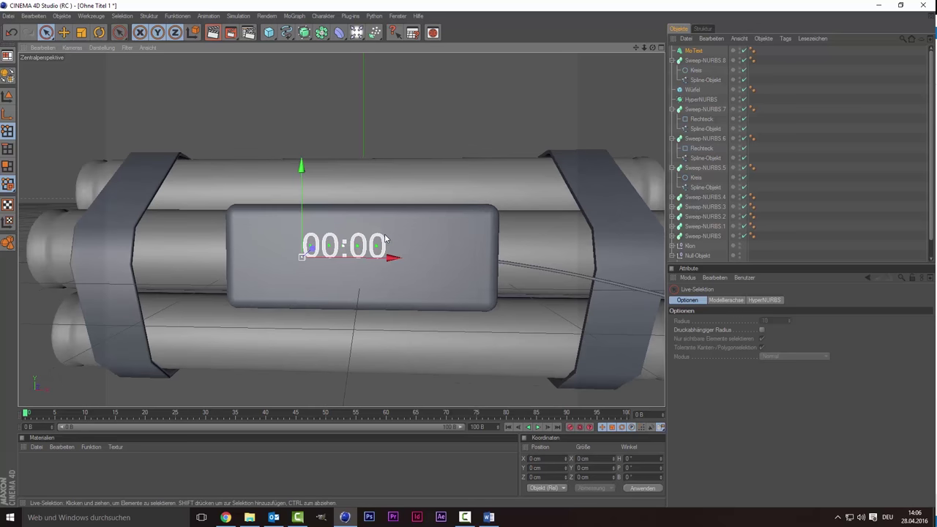
pyautogui.scroll(1, 402, 245)
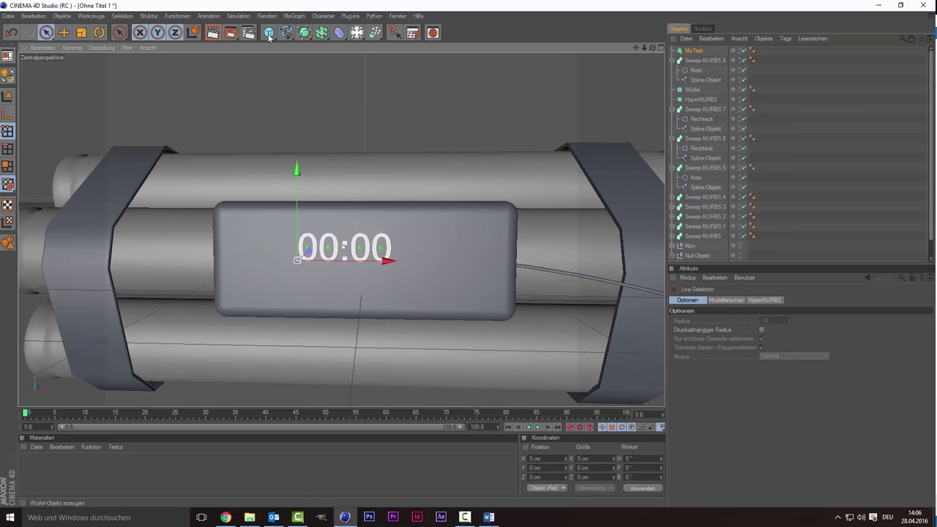
# Step: Add a new cube, reshape it and scale it down below the timer box
pyautogui.click(269, 34)
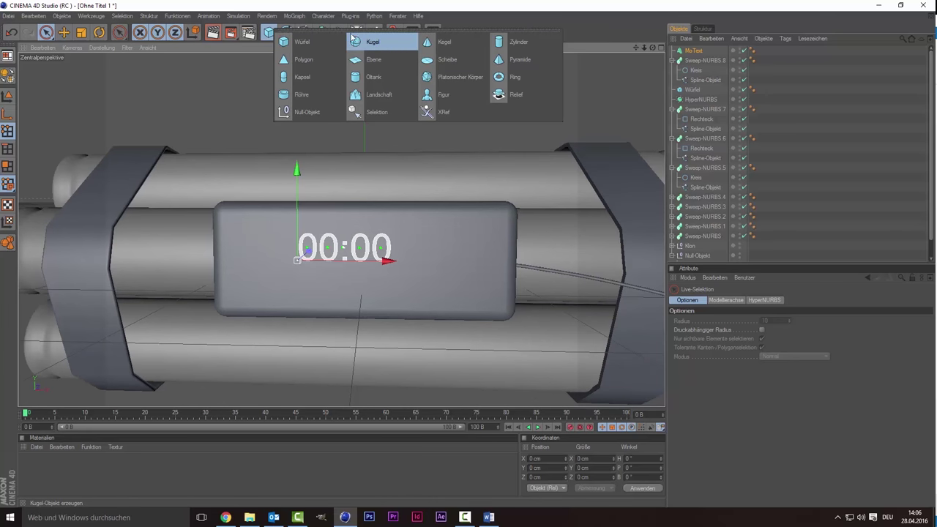
pyautogui.click(325, 43)
pyautogui.scroll(-2, 309, 162)
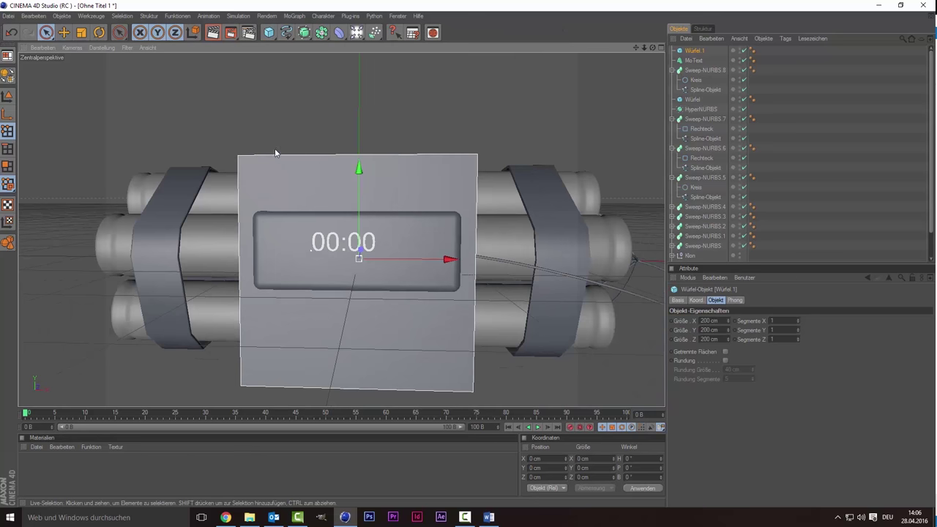
pyautogui.click(8, 95)
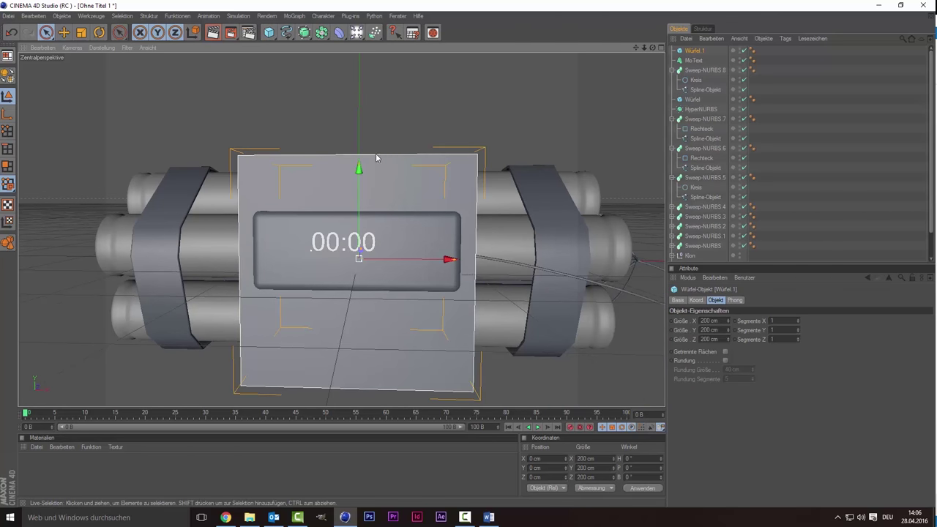
pyautogui.moveTo(358, 168); pyautogui.dragTo(358, 234)
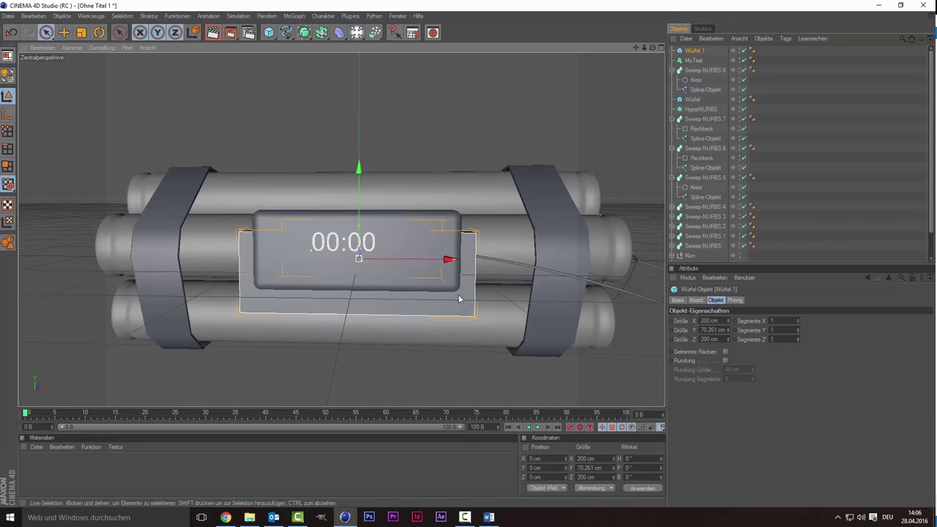
pyautogui.moveTo(452, 260); pyautogui.dragTo(370, 259)
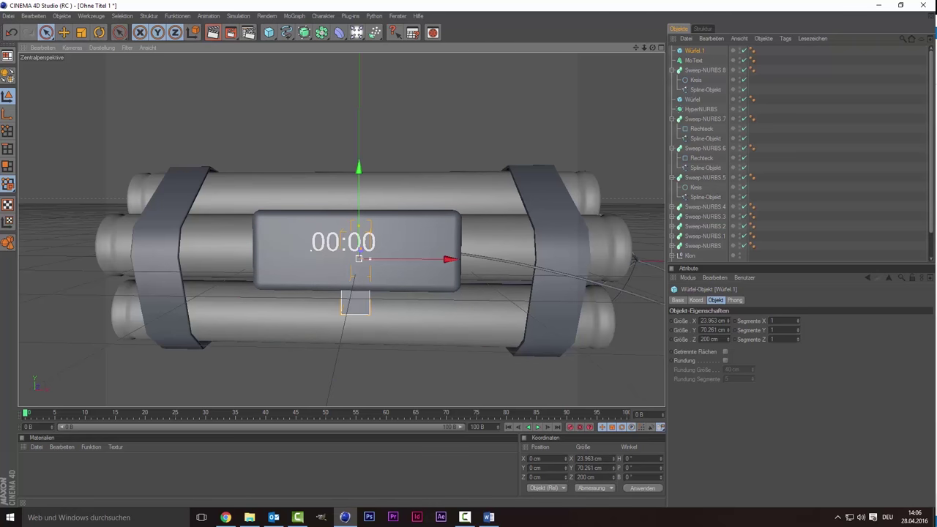
pyautogui.moveTo(448, 259); pyautogui.dragTo(569, 260)
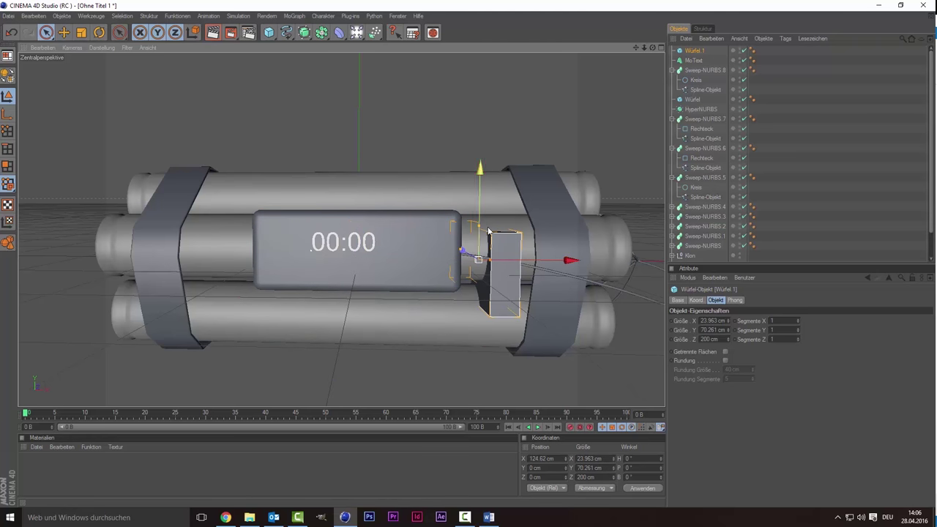
pyautogui.moveTo(488, 231)
pyautogui.mouseDown()
pyautogui.moveTo(496, 266)
pyautogui.moveTo(457, 249)
pyautogui.moveTo(471, 256)
pyautogui.mouseUp()
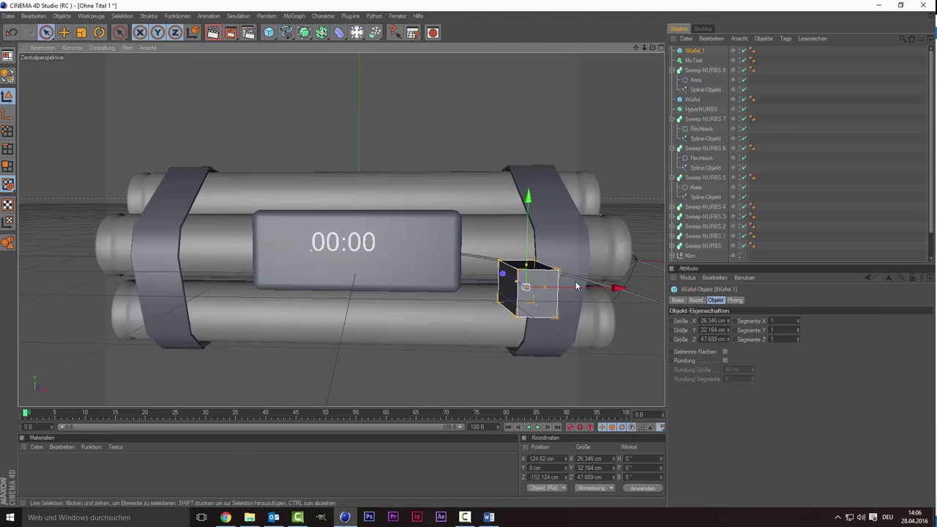
pyautogui.moveTo(619, 288); pyautogui.dragTo(503, 287)
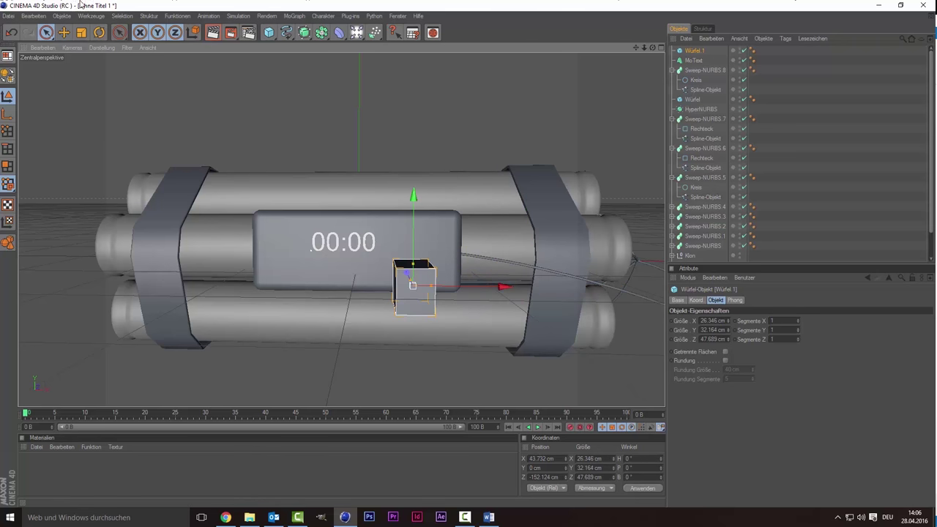
pyautogui.press('t')
pyautogui.moveTo(415, 285); pyautogui.dragTo(414, 237)
pyautogui.press('space')
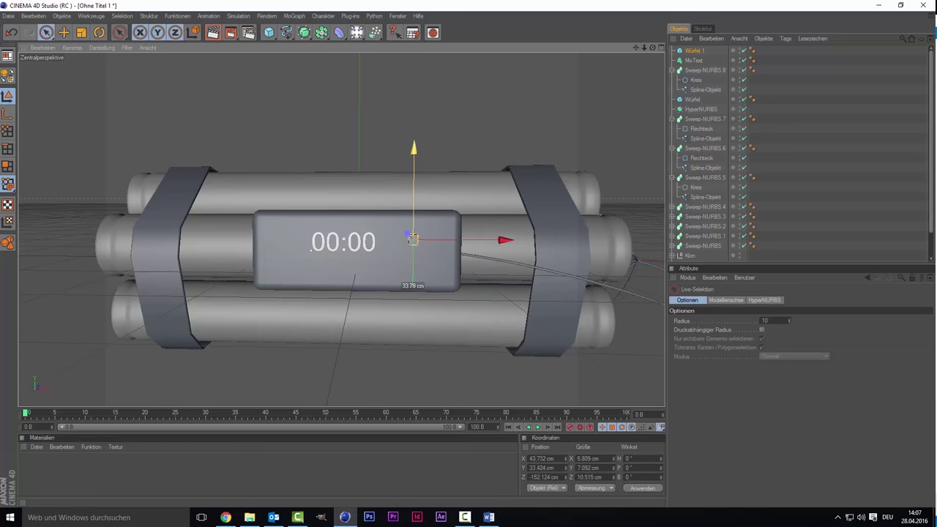
# Step: Size the cube to about 8 cm and push it onto the display's front face
pyautogui.scroll(2, 424, 221)
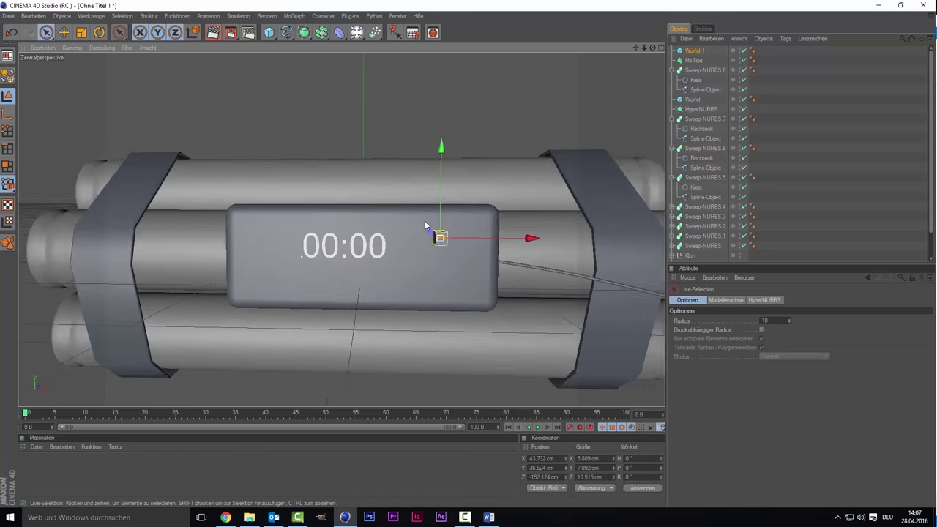
pyautogui.scroll(2, 425, 220)
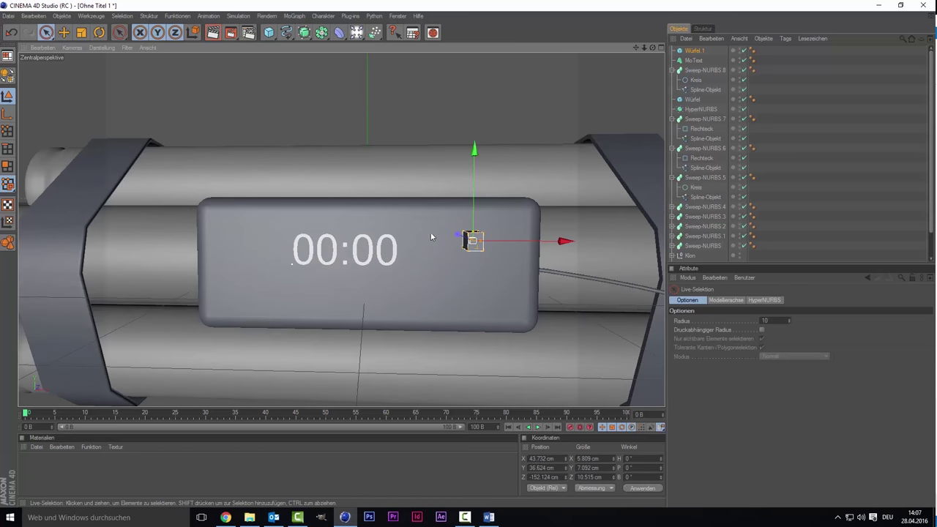
pyautogui.moveTo(479, 239); pyautogui.dragTo(481, 243)
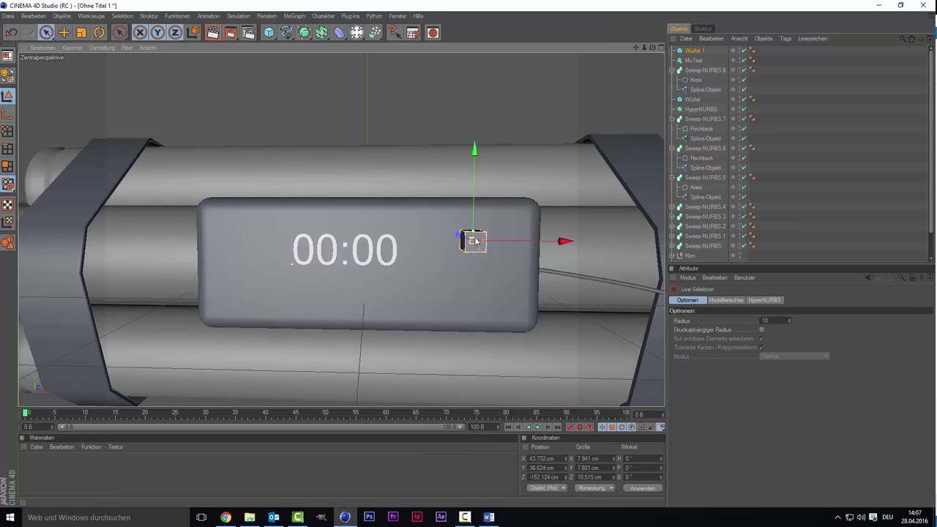
pyautogui.click(454, 285)
pyautogui.scroll(-2, 451, 268)
pyautogui.click(431, 236)
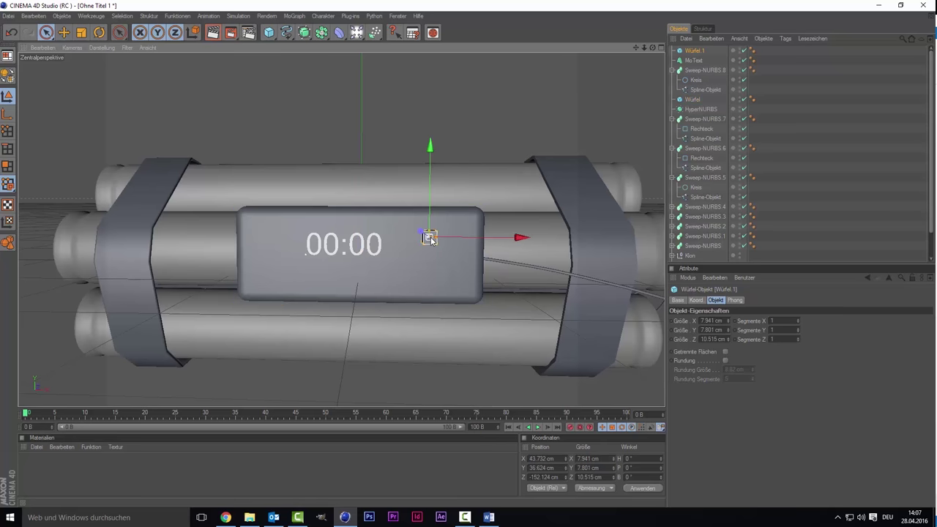
pyautogui.scroll(1, 428, 233)
pyautogui.scroll(2, 421, 223)
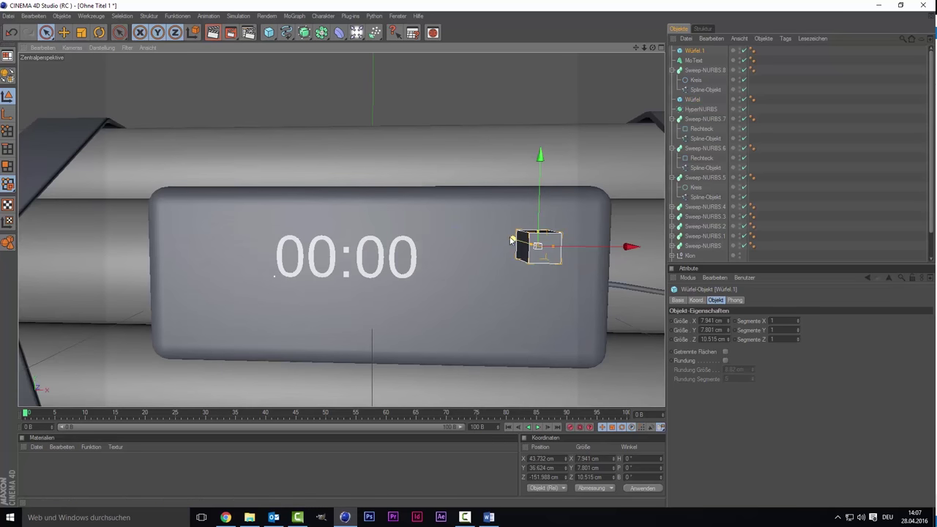
pyautogui.moveTo(524, 243); pyautogui.dragTo(523, 243)
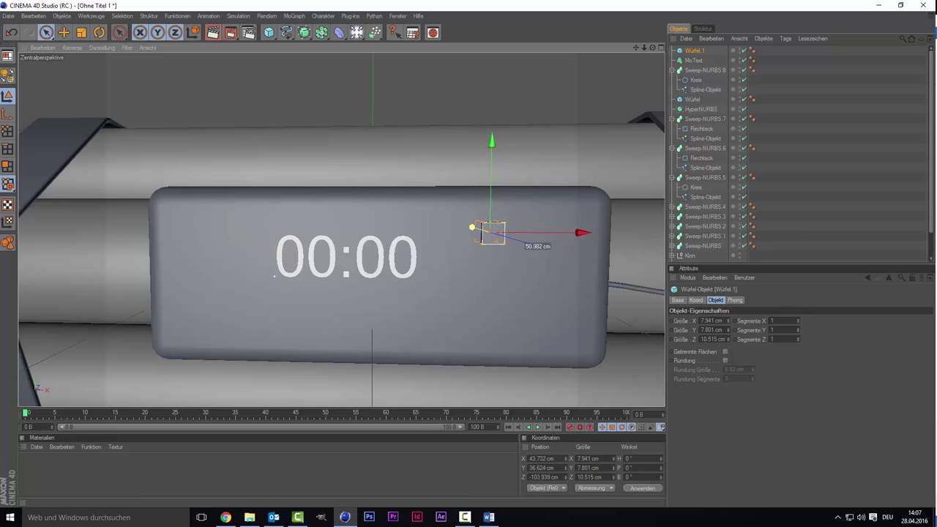
# Step: Enable Rundung on the cube with a Rundung Größe of 1 cm
pyautogui.scroll(-2, 355, 220)
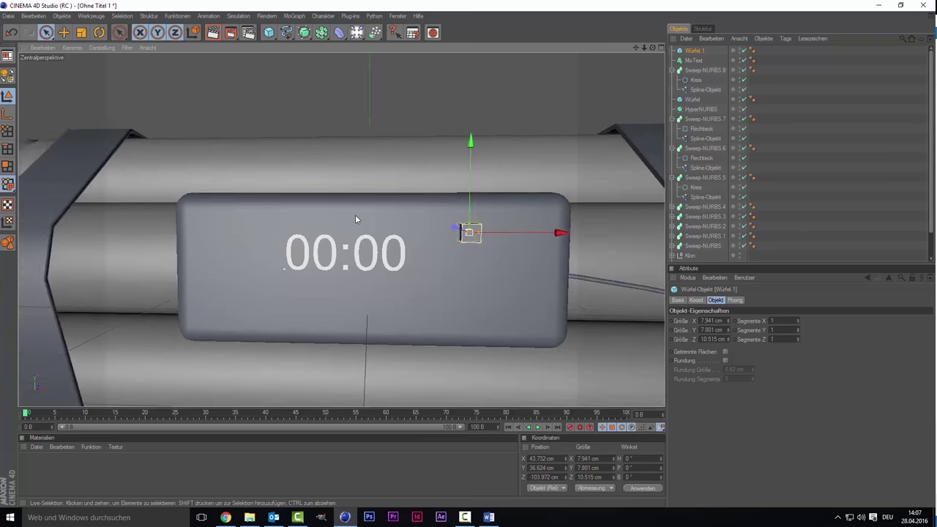
pyautogui.scroll(-2, 458, 268)
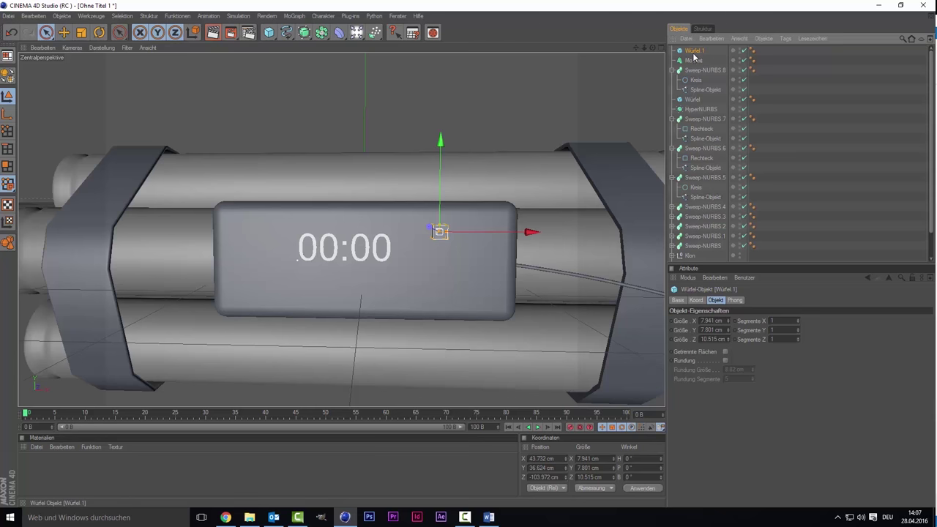
pyautogui.click(726, 361)
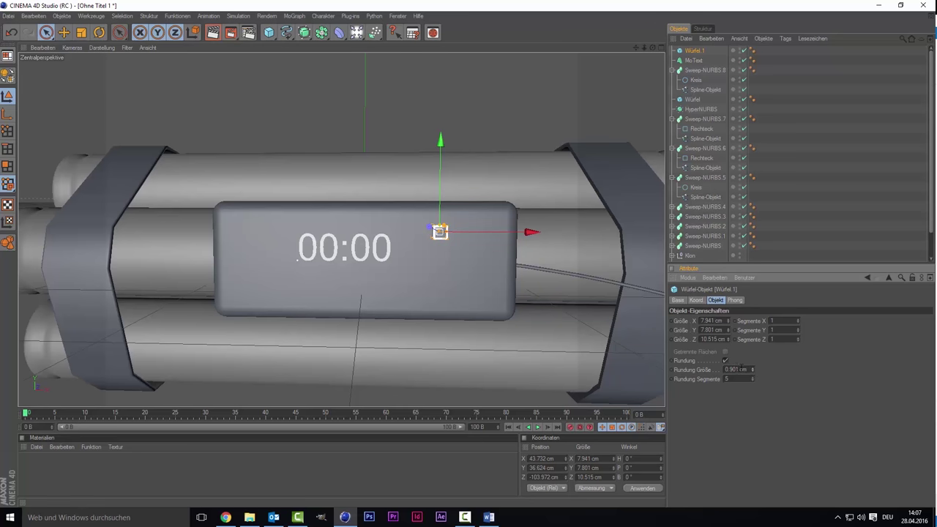
pyautogui.click(735, 370)
pyautogui.click(583, 201)
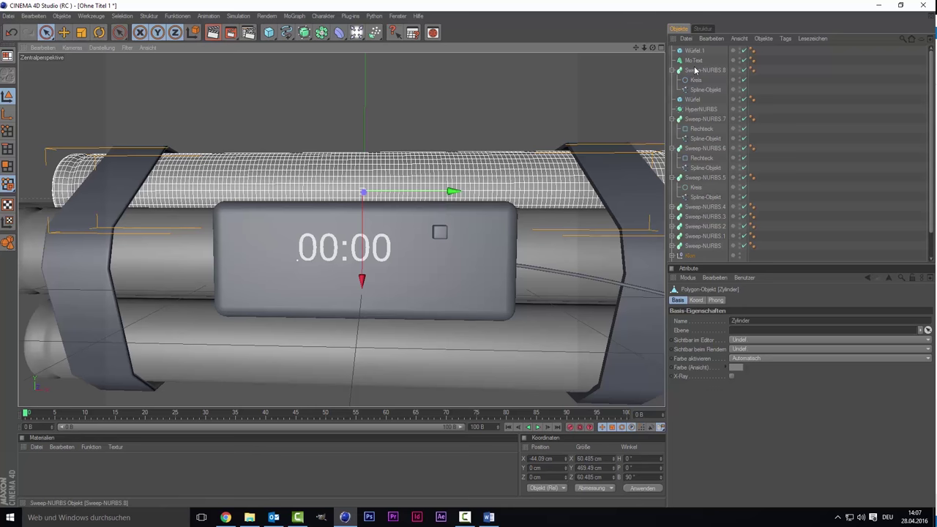
# Step: Ctrl-drag copies of Würfel 1 along X and Y into a 2×3 grid, Würfel.1–Würfel.6
pyautogui.click(688, 53)
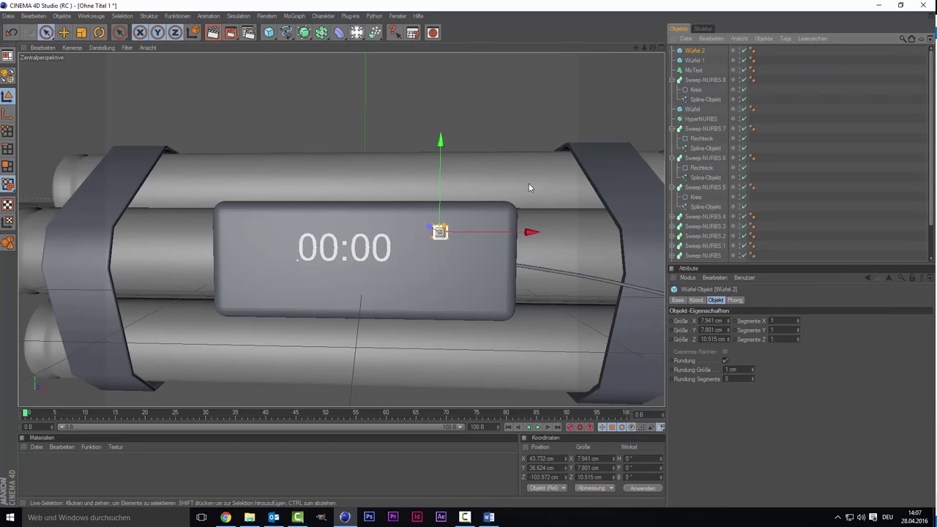
pyautogui.keyDown('ctrl'); pyautogui.moveTo(532, 232); pyautogui.dragTo(552, 232); pyautogui.keyUp('ctrl')
pyautogui.keyDown('ctrl'); pyautogui.moveTo(447, 228); pyautogui.dragTo(459, 227); pyautogui.keyUp('ctrl')
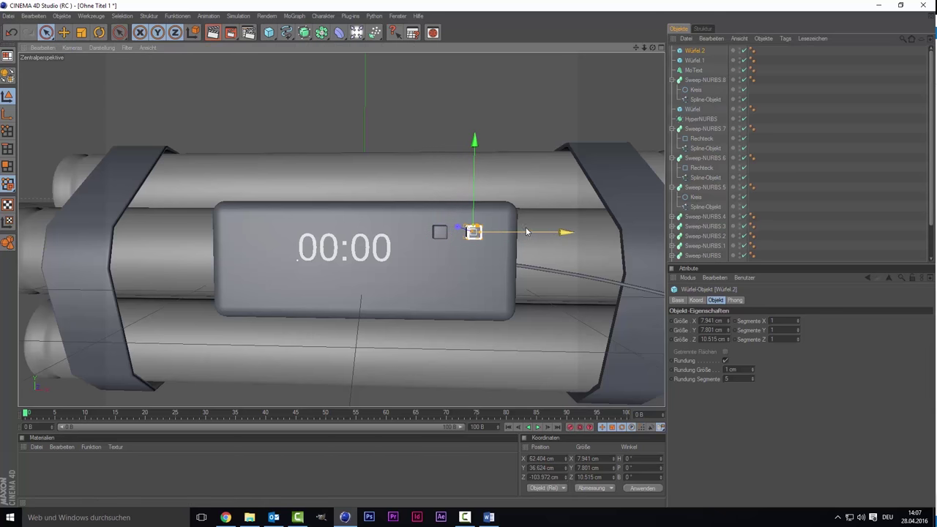
pyautogui.keyDown('ctrl'); pyautogui.moveTo(475, 201); pyautogui.dragTo(474, 232); pyautogui.keyUp('ctrl')
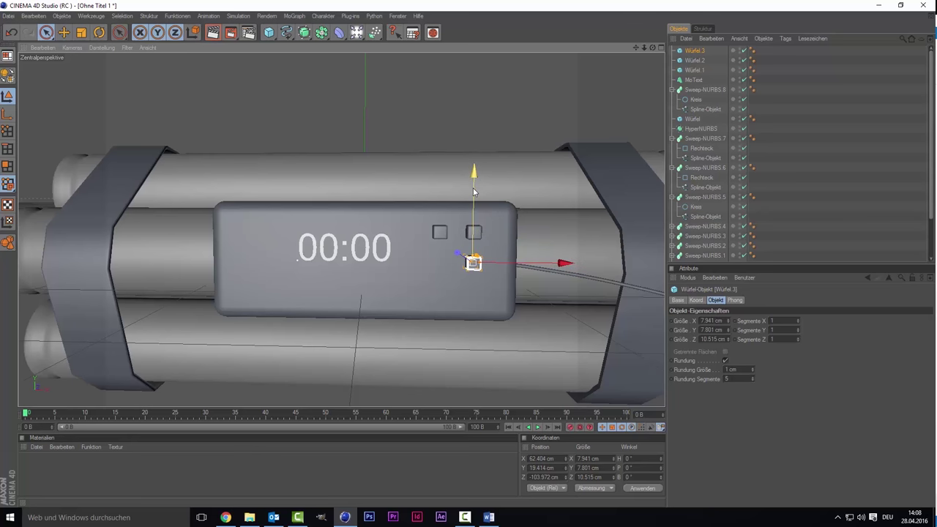
pyautogui.moveTo(501, 264)
pyautogui.keyDown('ctrl'); pyautogui.mouseDown()
pyautogui.moveTo(441, 261)
pyautogui.moveTo(432, 277)
pyautogui.moveTo(469, 287)
pyautogui.mouseUp(); pyautogui.keyUp('ctrl')
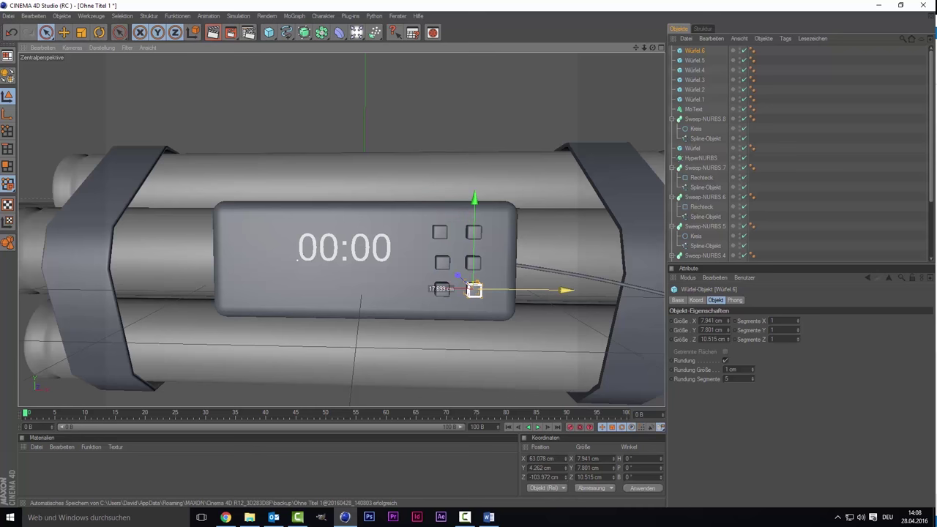
pyautogui.click(355, 334)
pyautogui.click(332, 245)
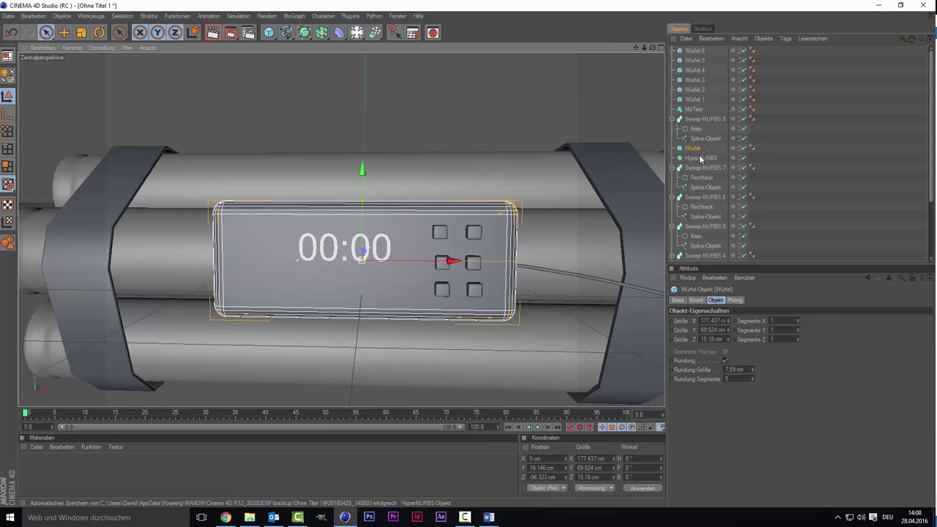
# Step: Copy the 00:00 MoText, move it over the buttons and shrink it to label size
pyautogui.click(694, 109)
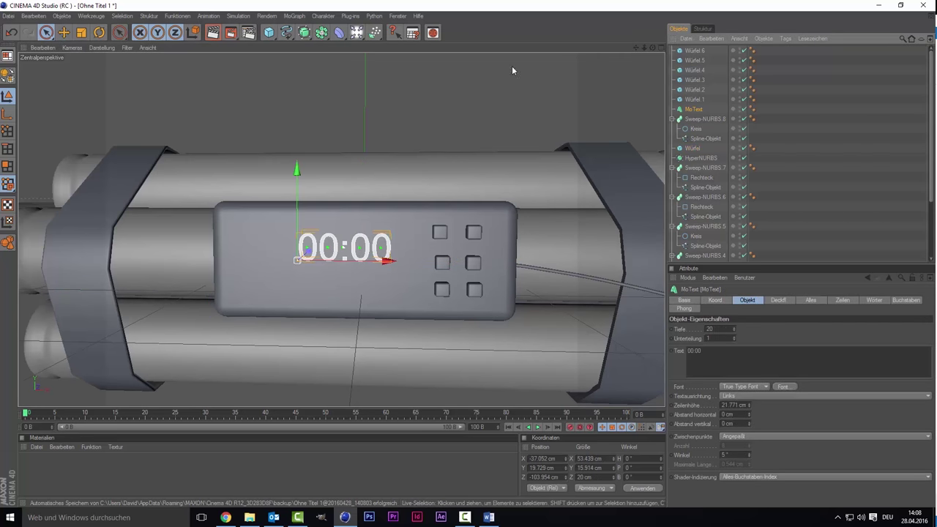
pyautogui.hotkey('ctrl', 'c')
pyautogui.hotkey('ctrl', 'v')
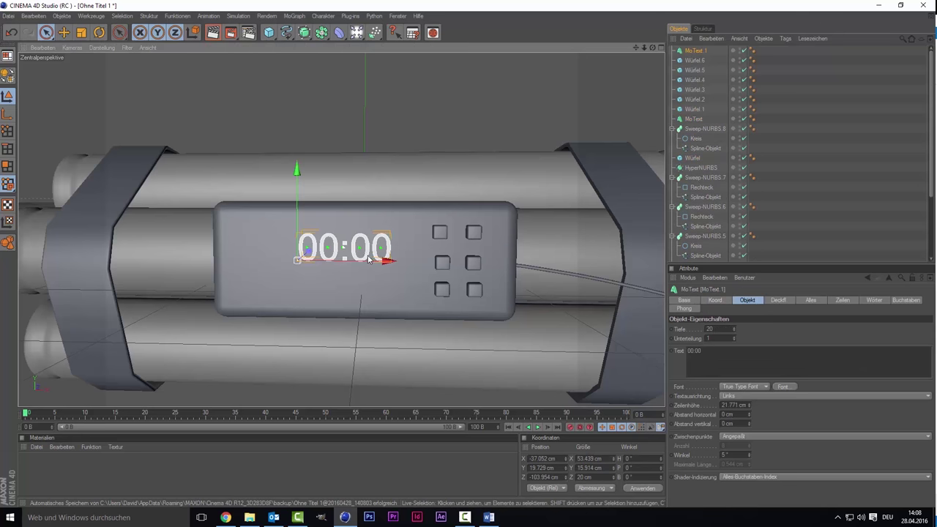
pyautogui.moveTo(369, 258); pyautogui.dragTo(486, 259)
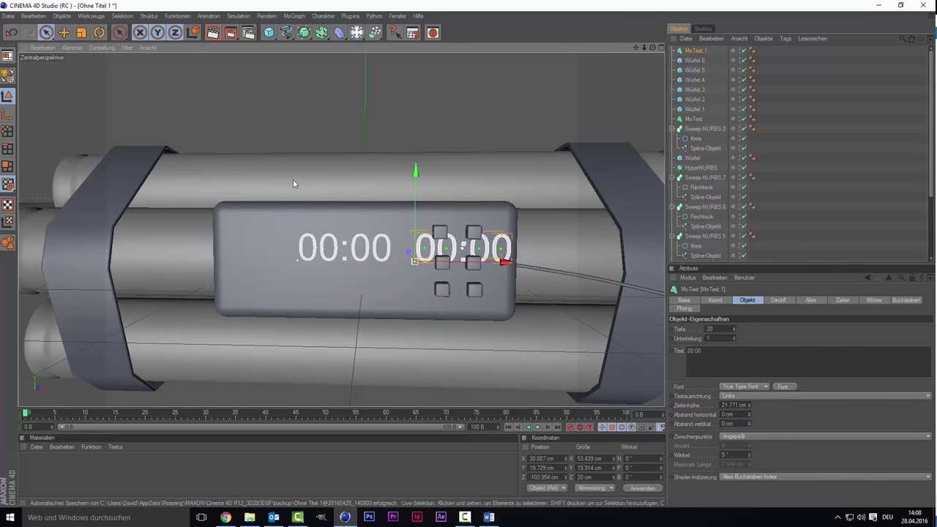
pyautogui.click(81, 33)
pyautogui.moveTo(411, 272)
pyautogui.mouseDown()
pyautogui.moveTo(402, 261)
pyautogui.moveTo(432, 248)
pyautogui.moveTo(433, 236)
pyautogui.moveTo(463, 247)
pyautogui.mouseUp()
pyautogui.press('space')
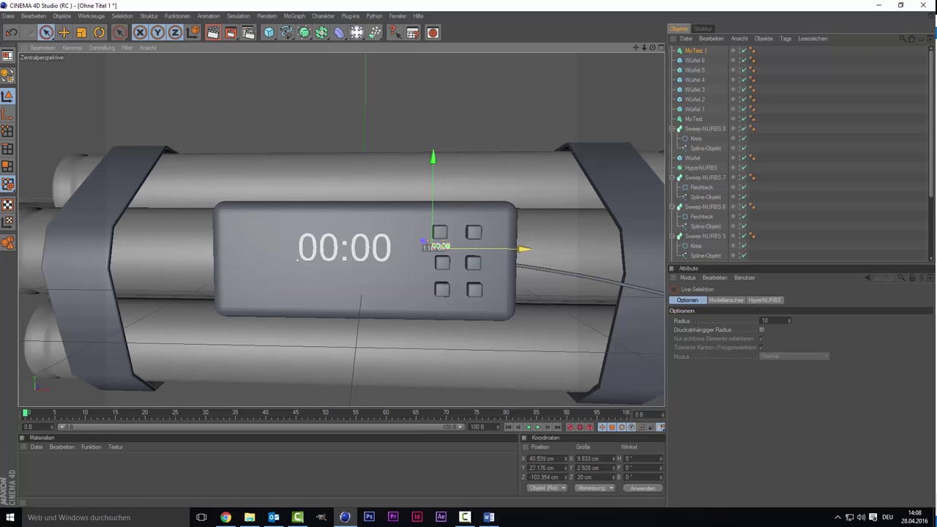
# Step: Change the label text to ON and position it under the top-left button
pyautogui.click(702, 52)
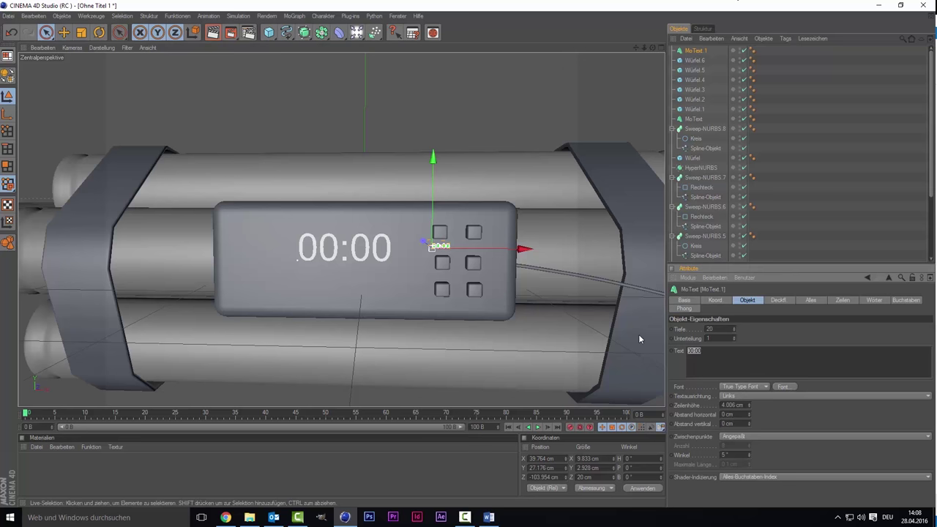
pyautogui.write('ON')
pyautogui.click(541, 318)
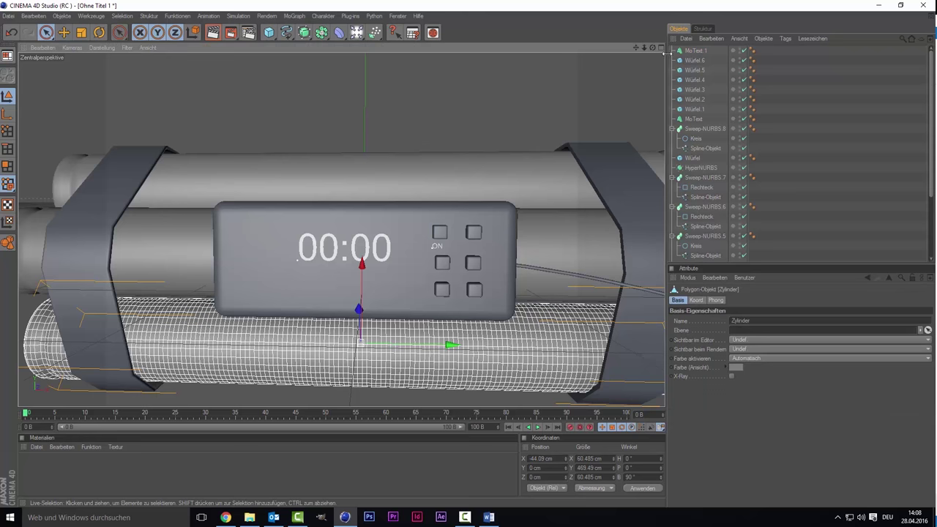
pyautogui.click(695, 51)
pyautogui.moveTo(437, 247); pyautogui.dragTo(439, 246)
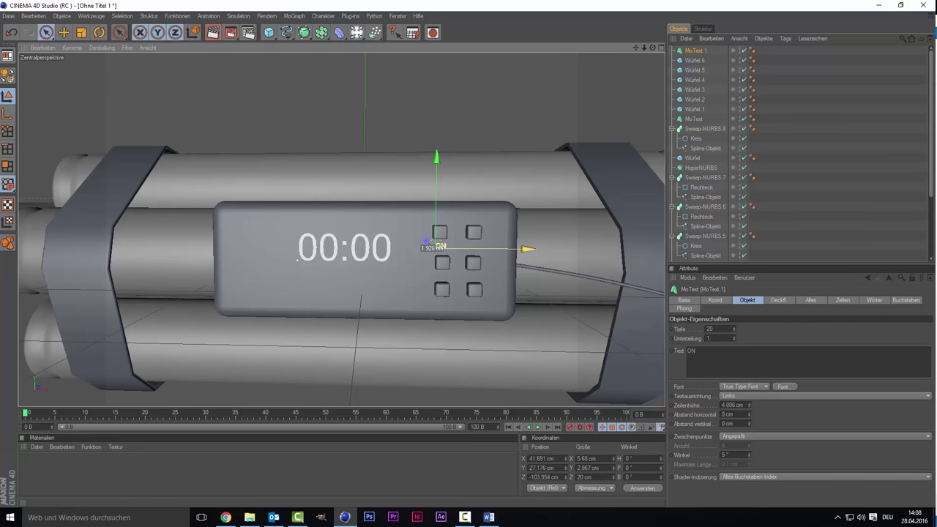
pyautogui.moveTo(437, 246); pyautogui.dragTo(455, 241)
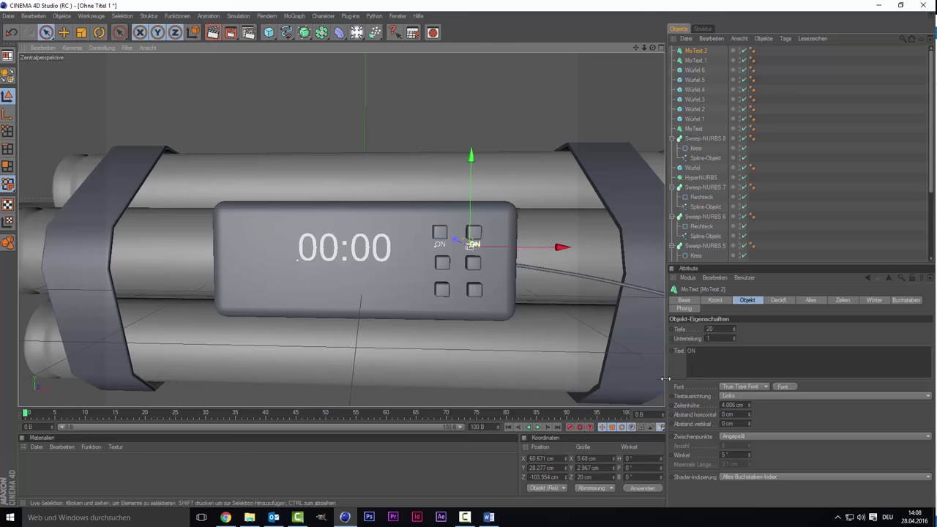
# Step: Make an OFF label under the top-right button and copy it to the middle-left button
pyautogui.doubleClick(470, 246)
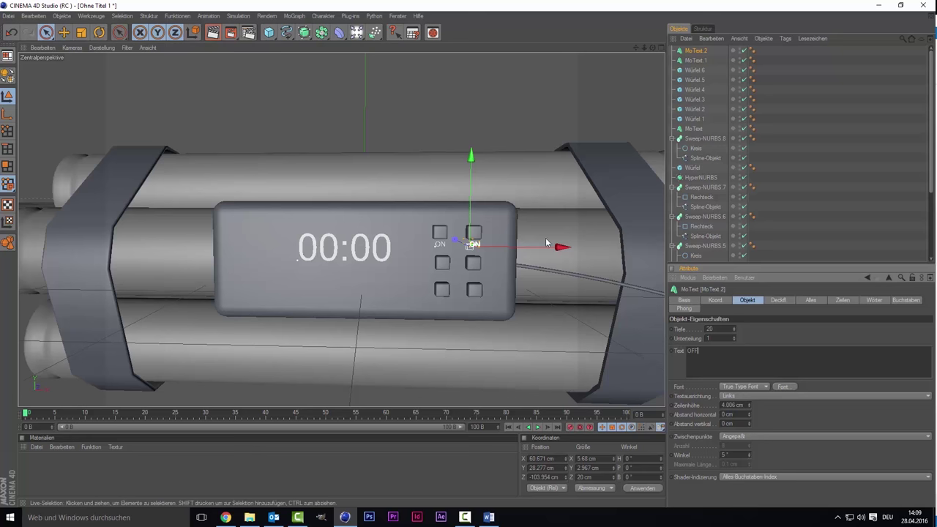
pyautogui.moveTo(469, 213); pyautogui.dragTo(469, 244)
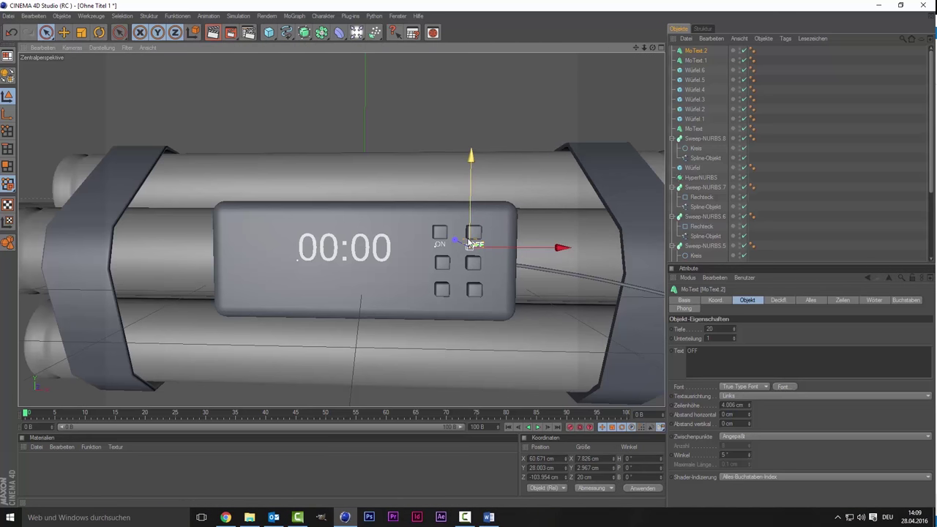
pyautogui.keyDown('ctrl'); pyautogui.moveTo(468, 220); pyautogui.dragTo(469, 249); pyautogui.keyUp('ctrl')
pyautogui.moveTo(503, 279); pyautogui.dragTo(436, 276)
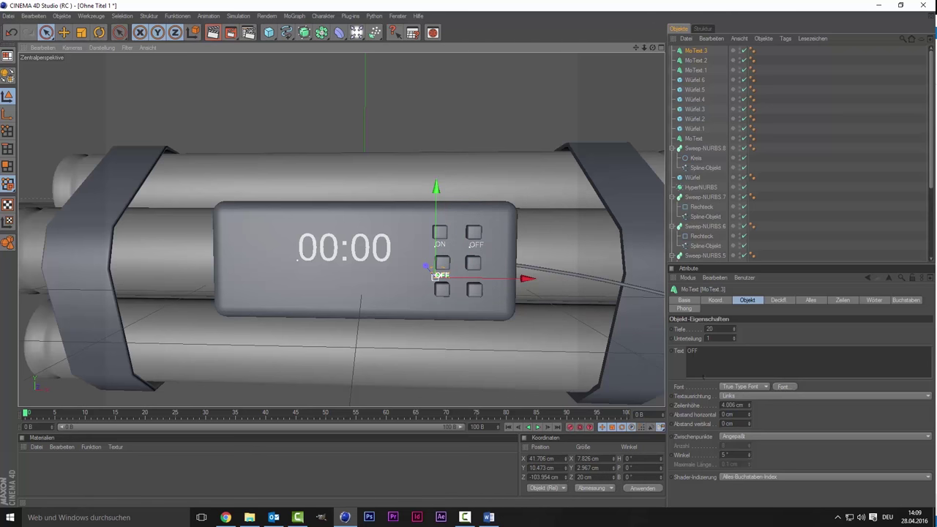
# Step: Label the middle-row buttons SLEEP and MUTE
pyautogui.doubleClick(711, 354)
pyautogui.write('S')
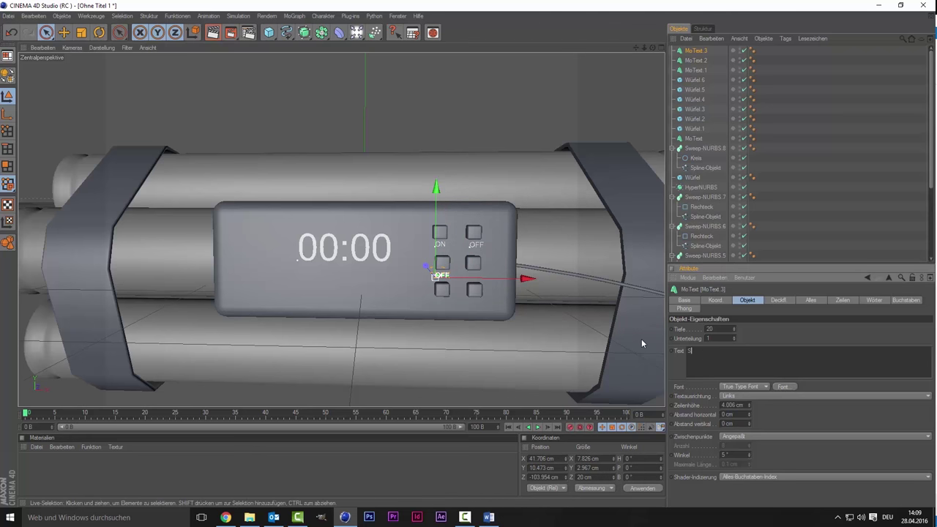
pyautogui.write('LEEP')
pyautogui.moveTo(433, 277); pyautogui.dragTo(488, 278)
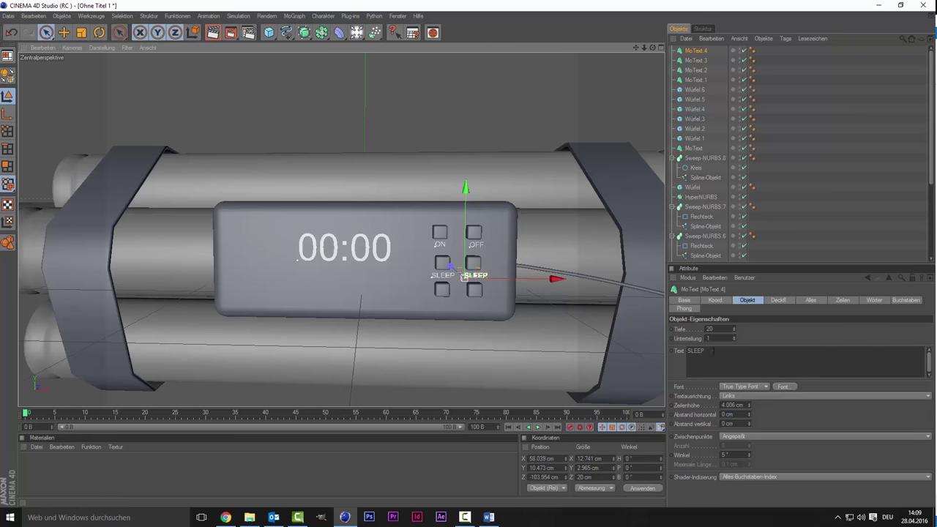
pyautogui.doubleClick(714, 351)
pyautogui.write('MUTE')
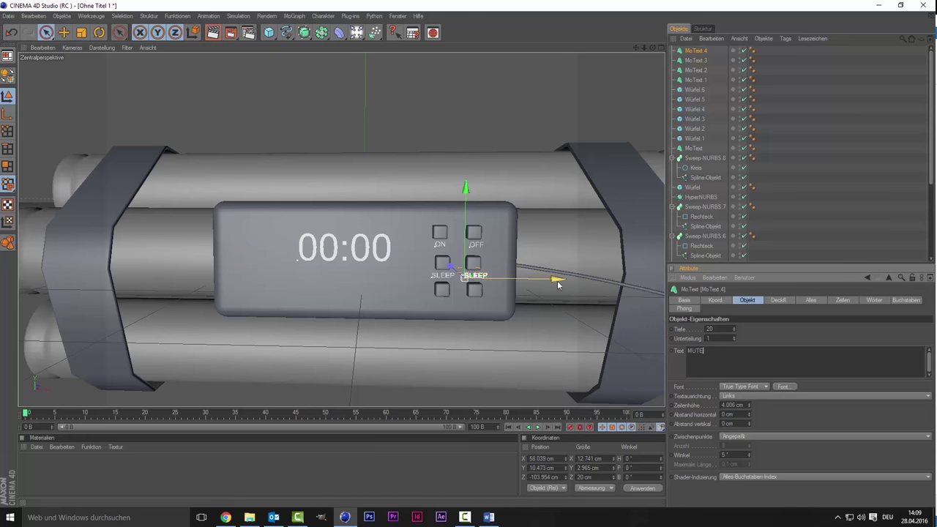
pyautogui.moveTo(557, 280); pyautogui.dragTo(560, 281)
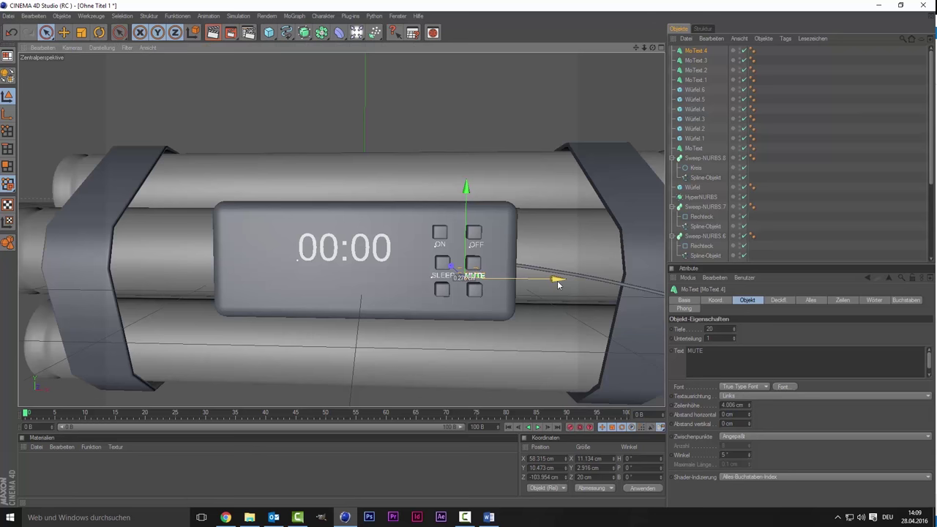
# Step: Copy the MUTE label down to the bottom row and rename it MINUTES
pyautogui.hotkey('ctrl', 'c')
pyautogui.hotkey('ctrl', 'v')
pyautogui.moveTo(464, 276); pyautogui.dragTo(465, 301)
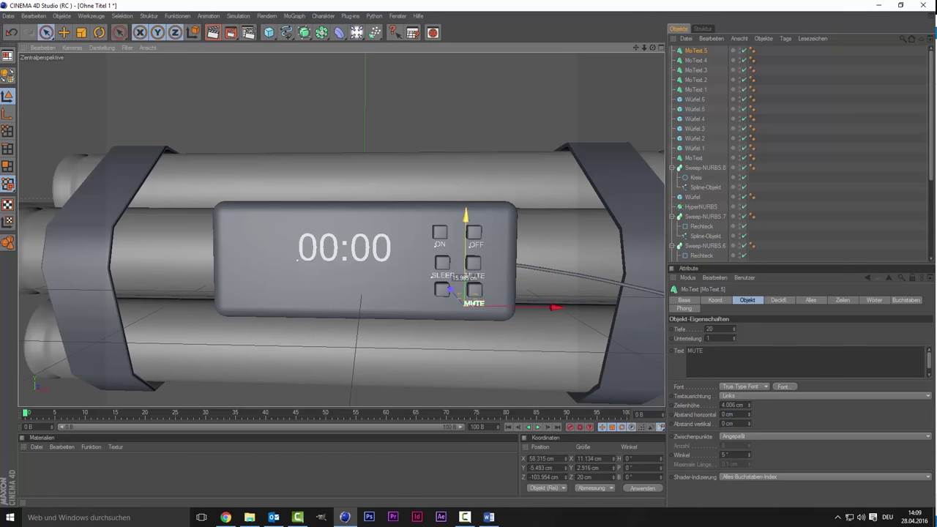
pyautogui.doubleClick(711, 354)
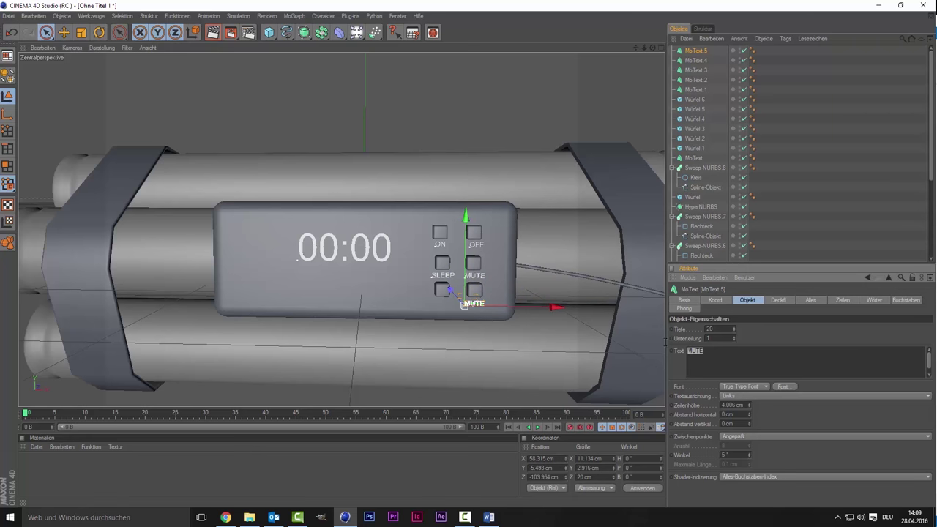
pyautogui.write('MINUTES')
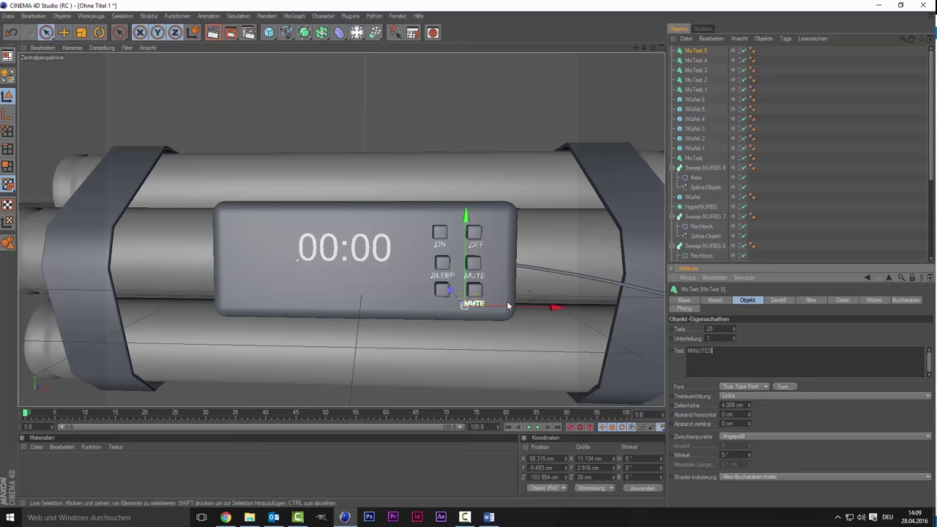
pyautogui.moveTo(550, 309); pyautogui.dragTo(517, 312)
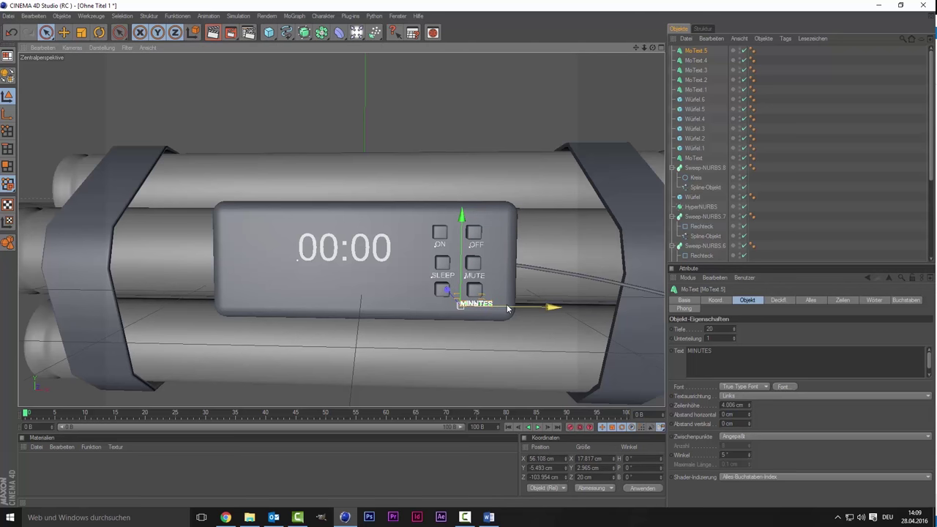
# Step: Duplicate MINUTES leftward as a HOUR label and align both under the bottom buttons
pyautogui.moveTo(507, 304)
pyautogui.keyDown('ctrl'); pyautogui.mouseDown()
pyautogui.moveTo(463, 304)
pyautogui.moveTo(517, 313)
pyautogui.mouseUp(); pyautogui.keyUp('ctrl')
pyautogui.write('HOUR')
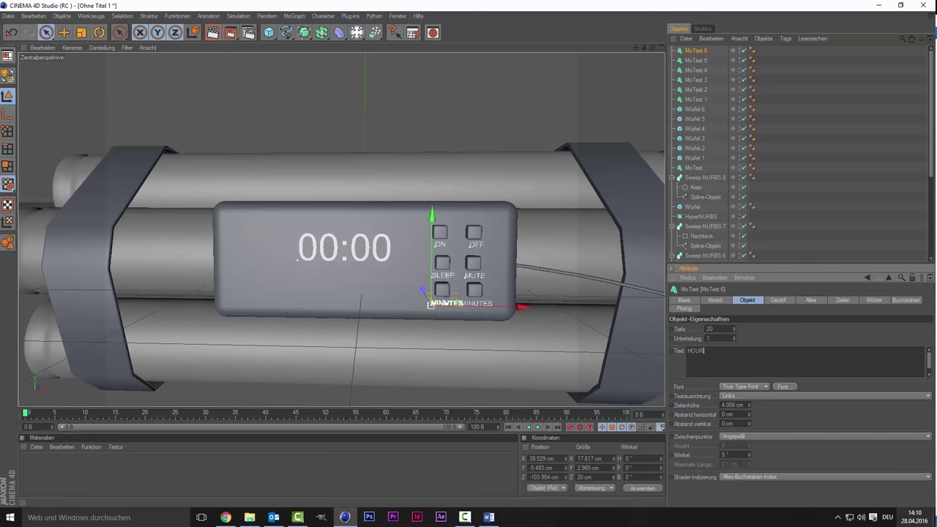
pyautogui.moveTo(534, 305); pyautogui.dragTo(537, 306)
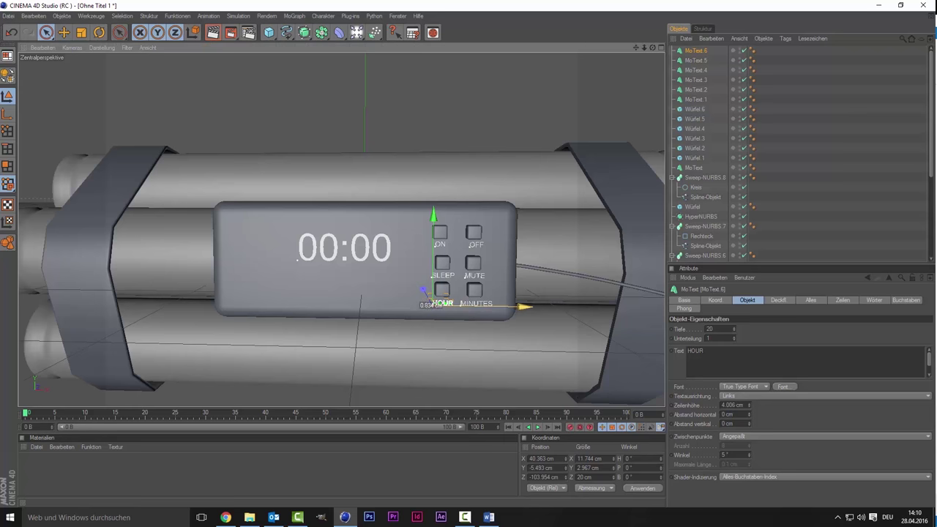
pyautogui.click(515, 336)
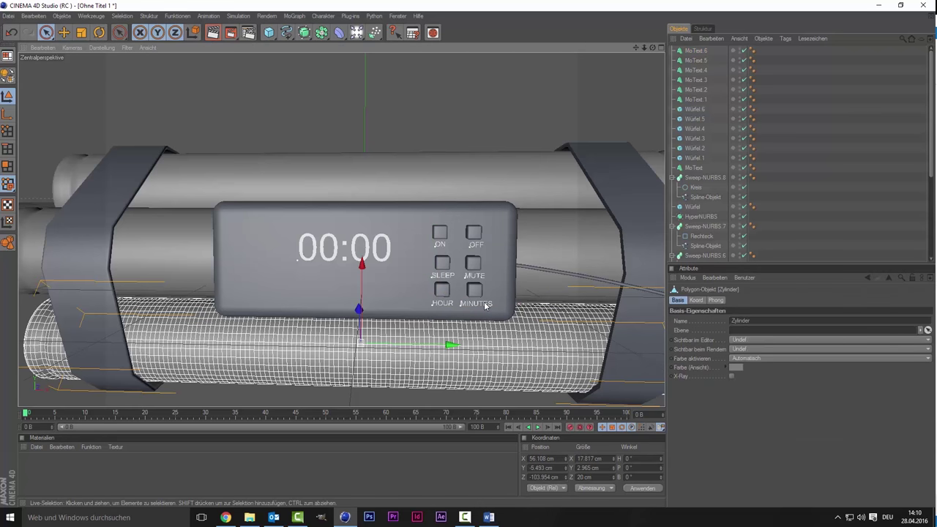
pyautogui.click(488, 307)
pyautogui.moveTo(463, 305); pyautogui.dragTo(457, 304)
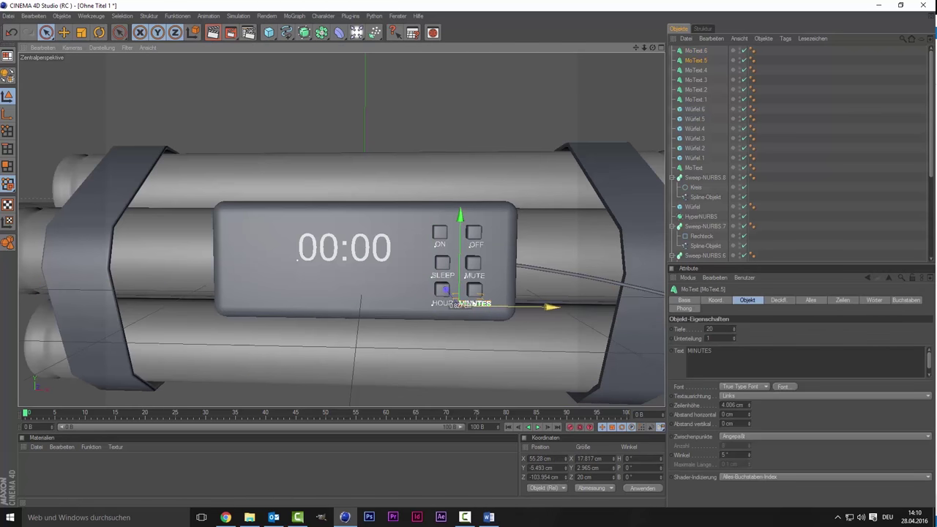
pyautogui.click(497, 335)
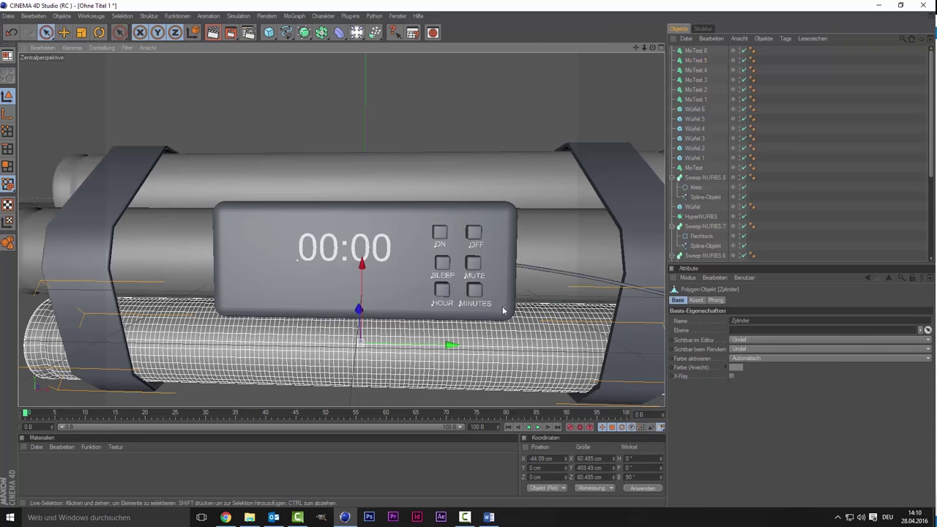
pyautogui.scroll(-4, 122, 353)
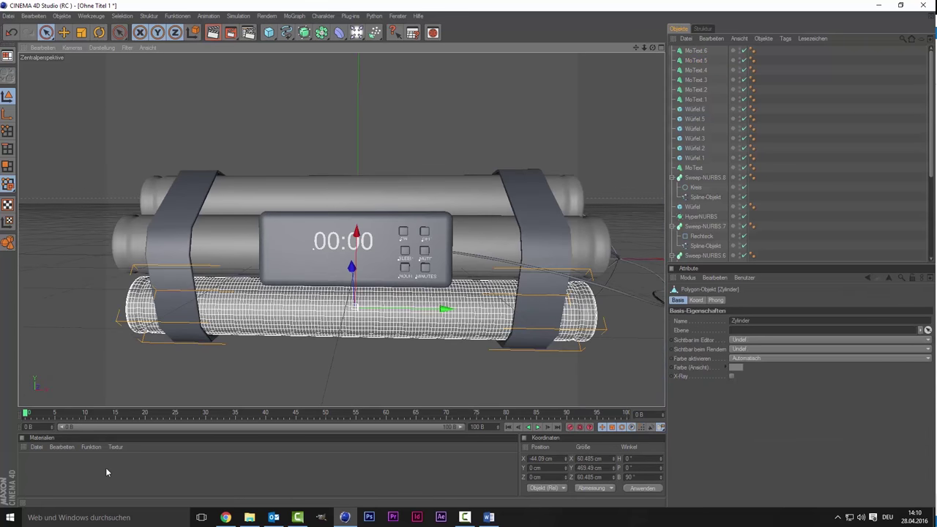
# Step: Create material Mat and set its Farbe to pure red (R 255, G 0, B 0)
pyautogui.doubleClick(106, 467)
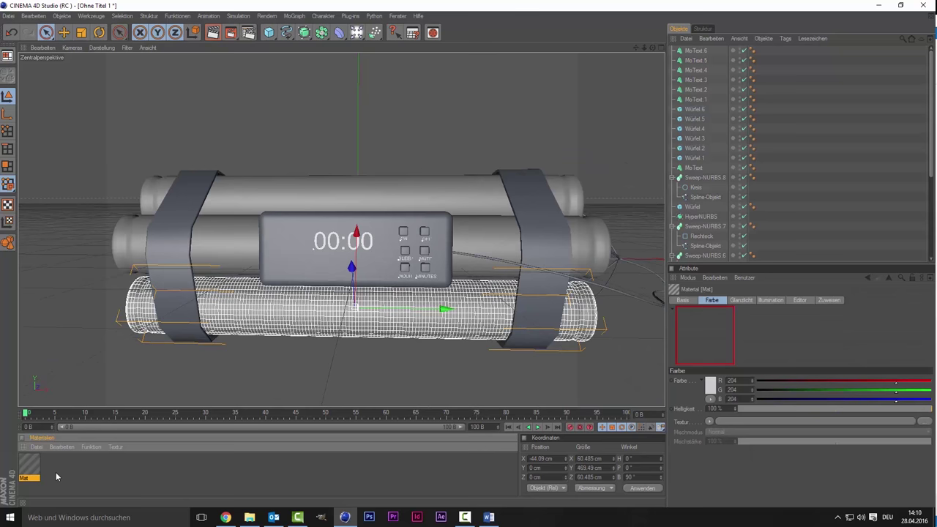
pyautogui.doubleClick(37, 472)
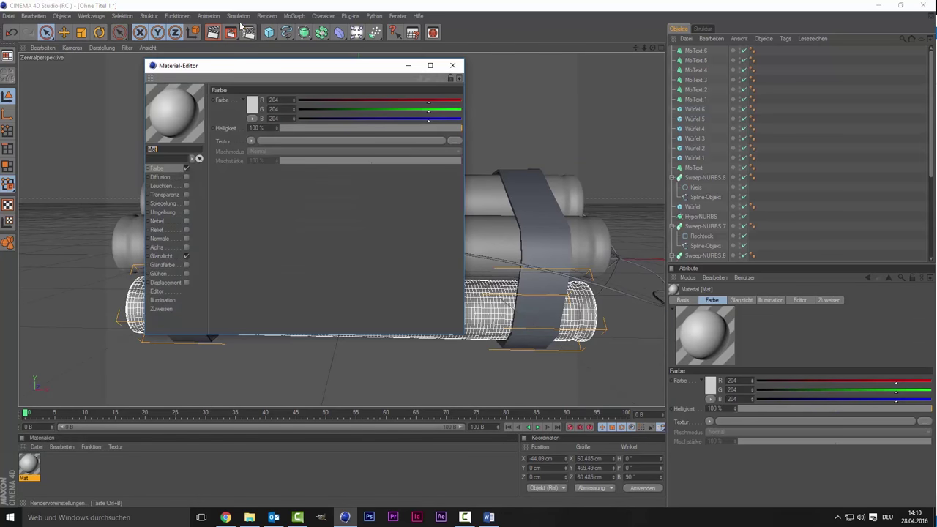
pyautogui.click(257, 104)
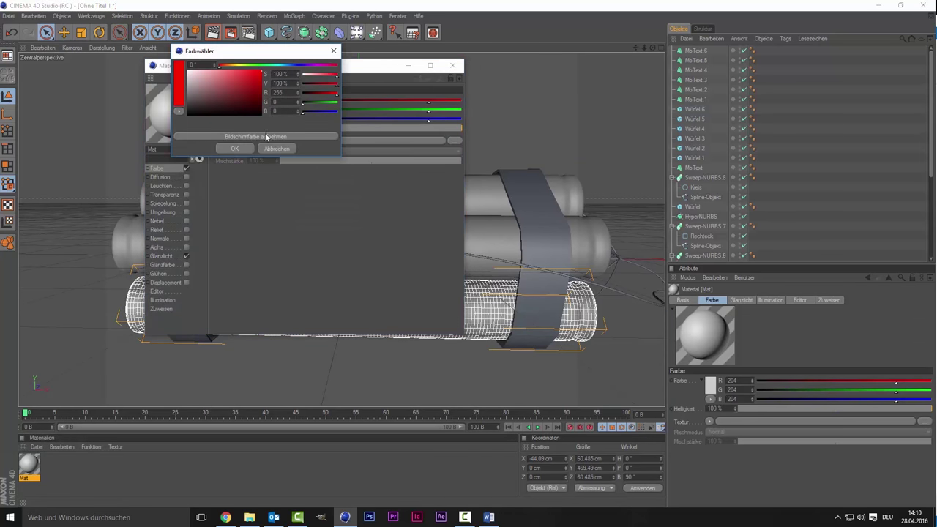
pyautogui.click(235, 149)
pyautogui.click(452, 65)
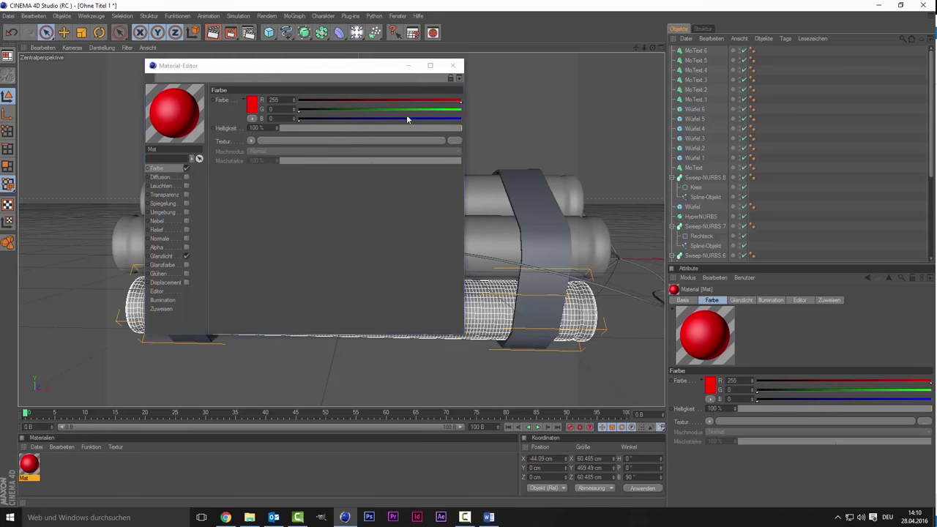
# Step: Apply the red Mat material to the upper tube and to the whole Klon group
pyautogui.moveTo(41, 454); pyautogui.dragTo(490, 194)
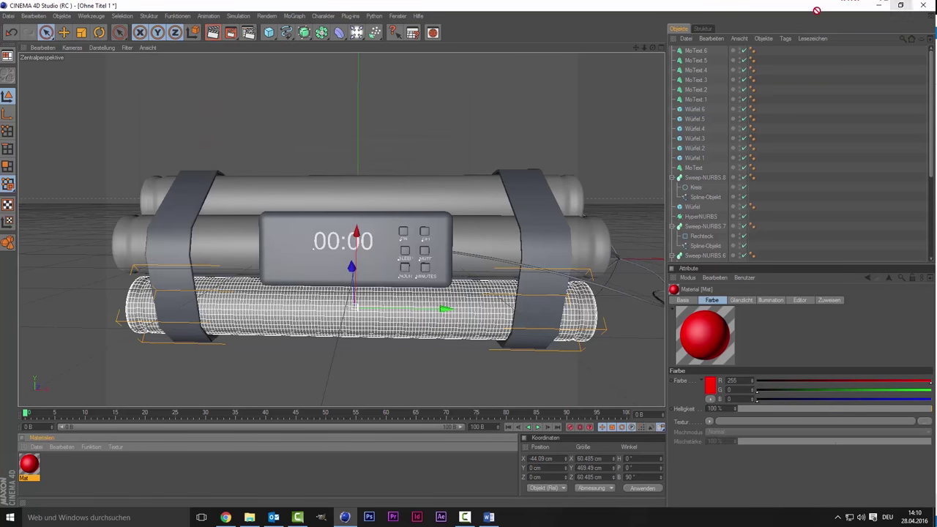
pyautogui.moveTo(617, 183)
pyautogui.mouseDown()
pyautogui.moveTo(464, 176)
pyautogui.moveTo(450, 195)
pyautogui.mouseUp()
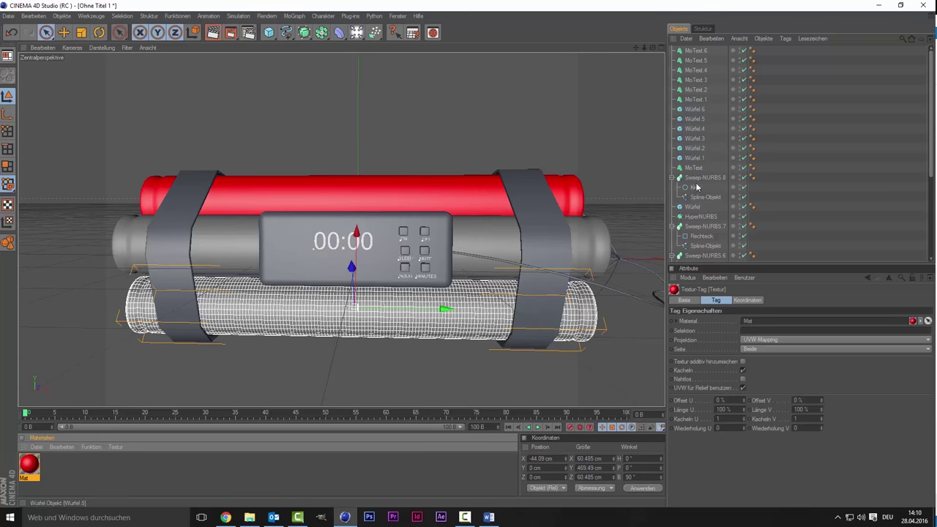
pyautogui.scroll(-5, 688, 205)
pyautogui.scroll(-2, 688, 205)
pyautogui.scroll(-3, 688, 205)
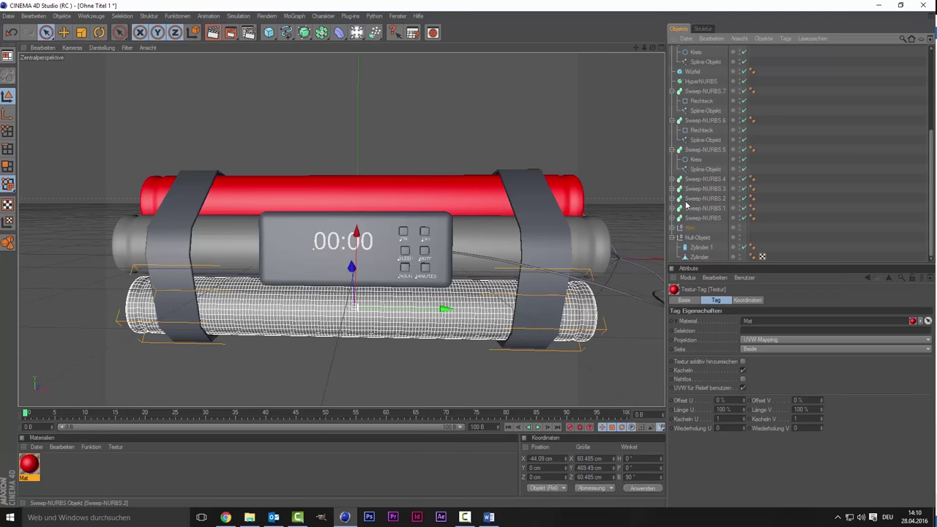
pyautogui.click(510, 210)
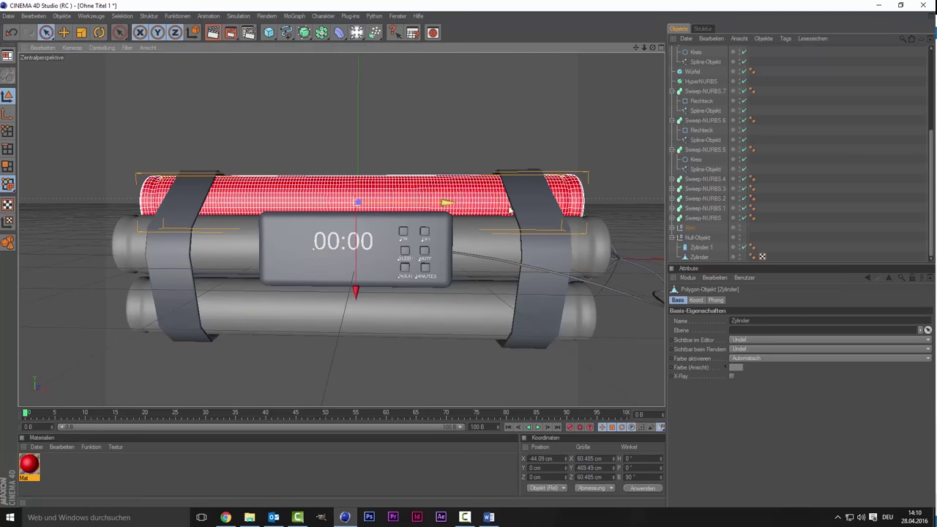
pyautogui.click(690, 228)
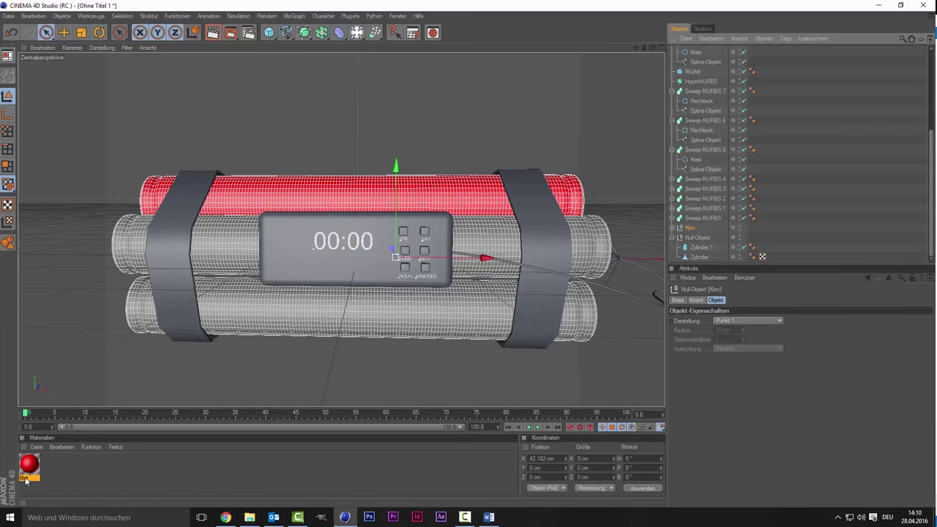
pyautogui.moveTo(29, 472); pyautogui.dragTo(689, 230)
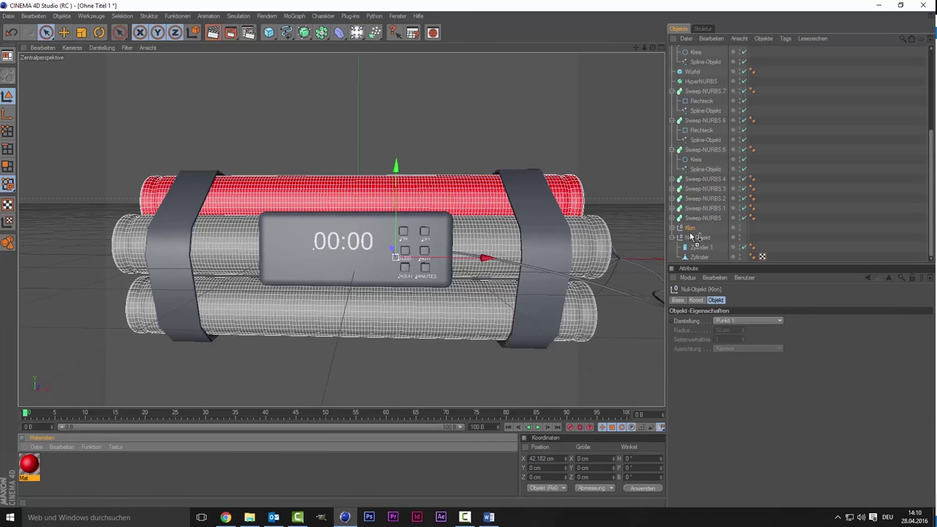
# Step: Make the centre cylinder red with Mat, then select Zylinder.1
pyautogui.scroll(-1, 580, 367)
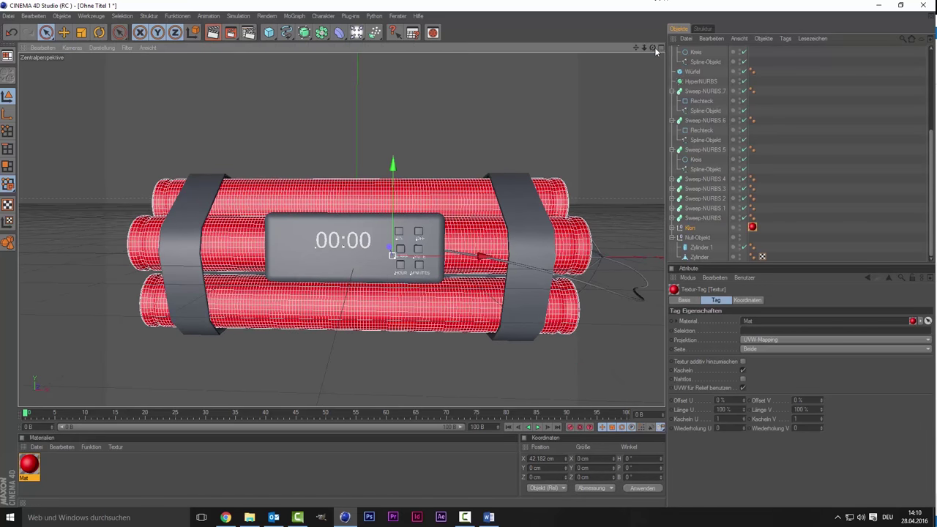
pyautogui.moveTo(654, 49); pyautogui.dragTo(697, 187)
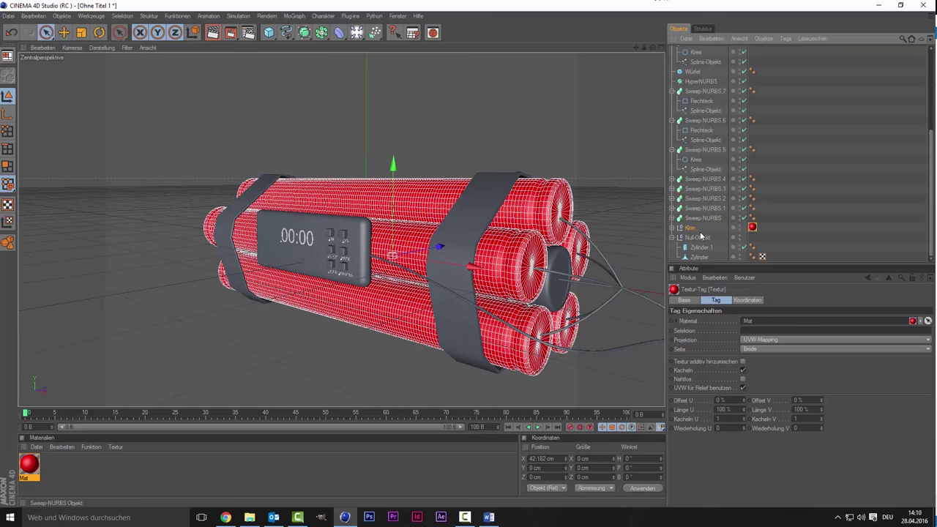
pyautogui.click(40, 468)
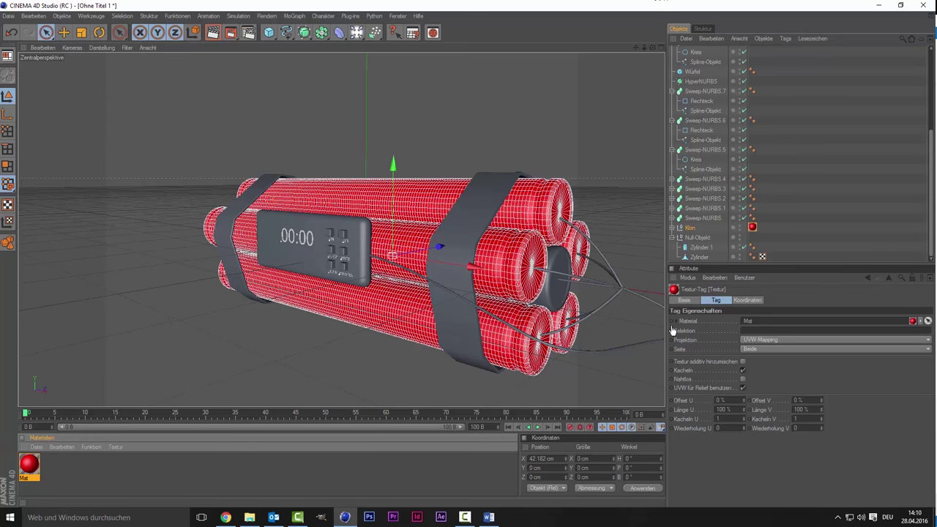
pyautogui.moveTo(672, 331); pyautogui.dragTo(700, 258)
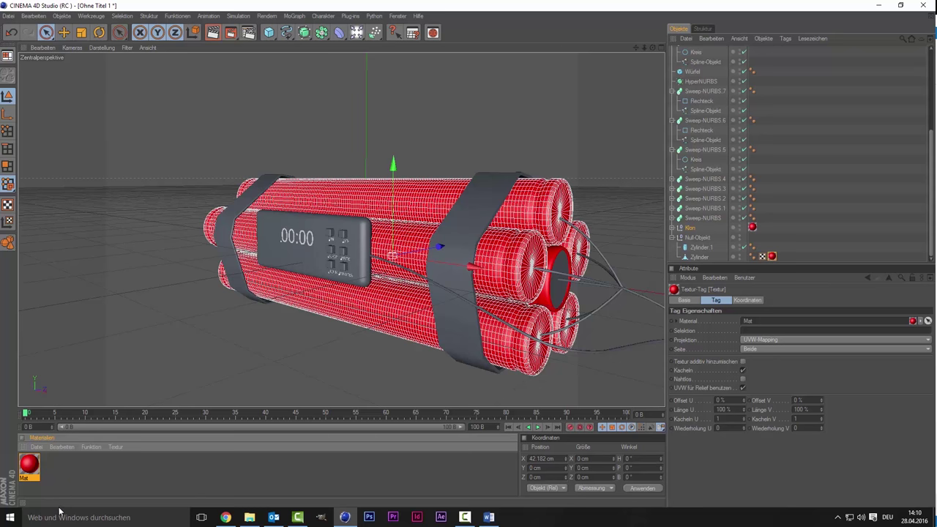
pyautogui.click(59, 483)
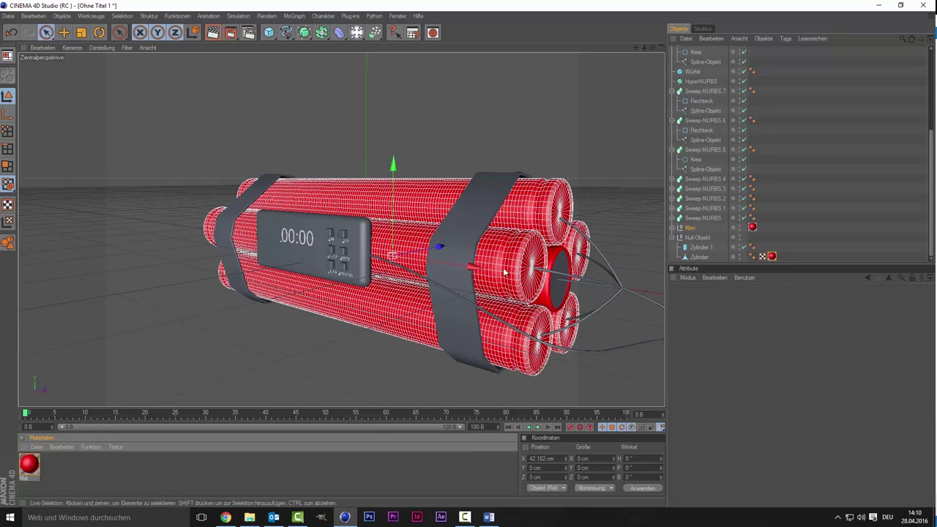
pyautogui.click(574, 291)
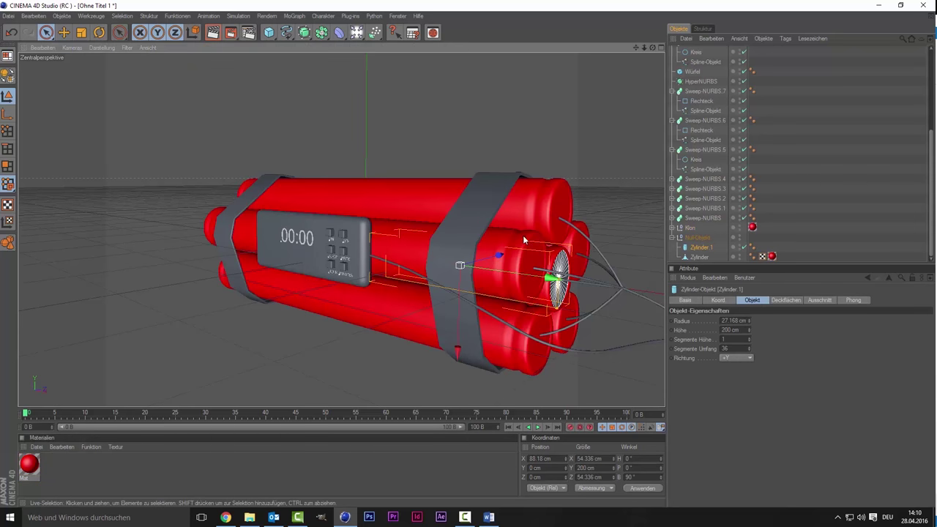
# Step: Create a second material, Mat.1, with a pale cream colour
pyautogui.doubleClick(63, 459)
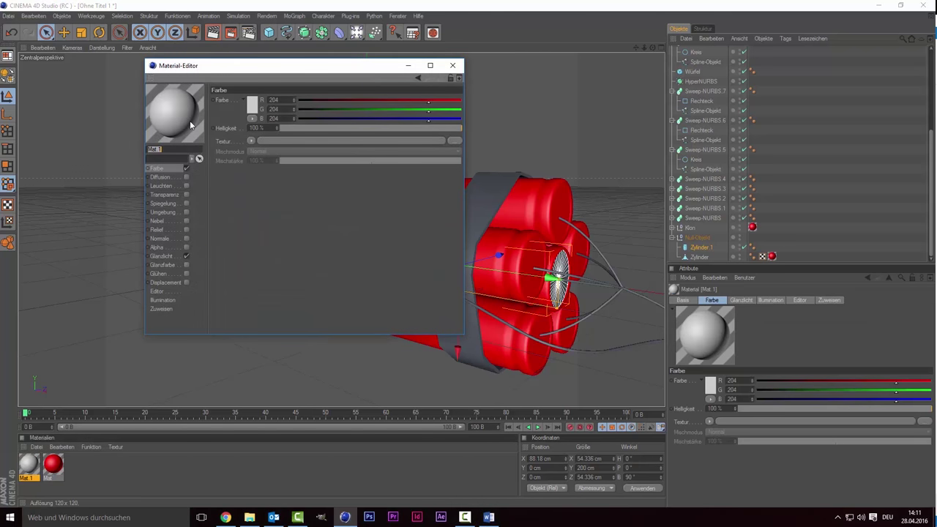
pyautogui.click(252, 115)
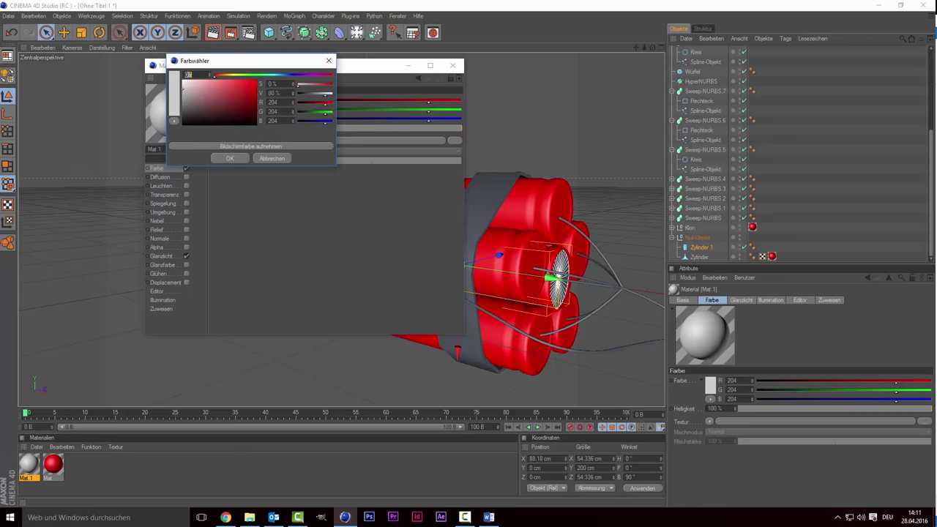
pyautogui.moveTo(219, 76)
pyautogui.mouseDown()
pyautogui.moveTo(235, 80)
pyautogui.moveTo(220, 90)
pyautogui.moveTo(205, 77)
pyautogui.mouseUp()
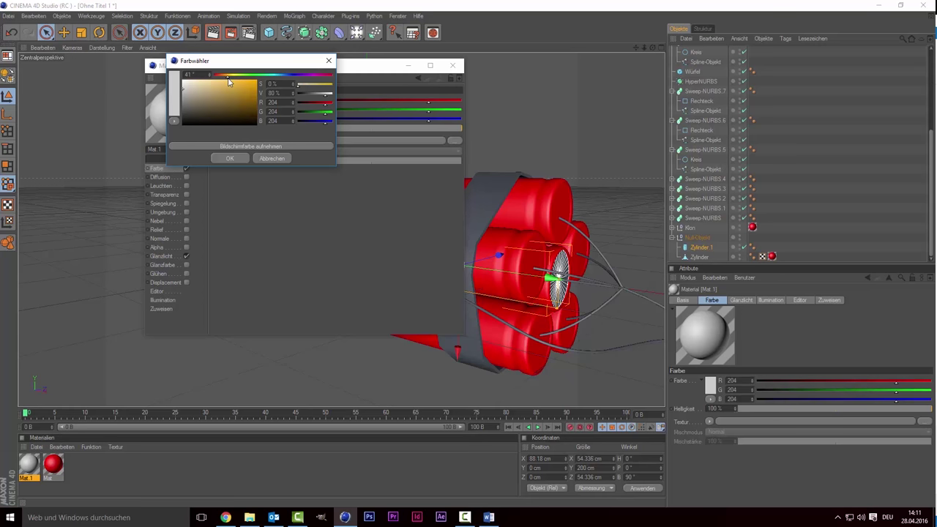
pyautogui.click(197, 78)
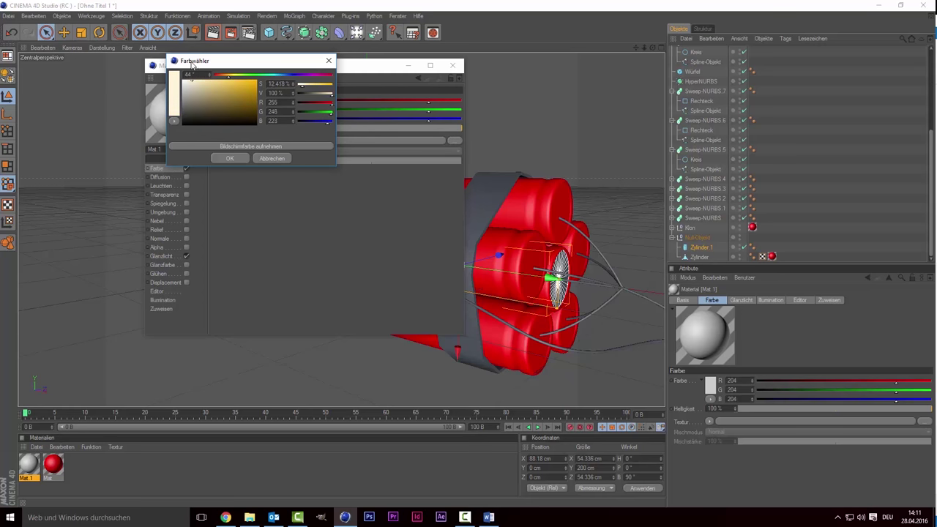
pyautogui.click(224, 159)
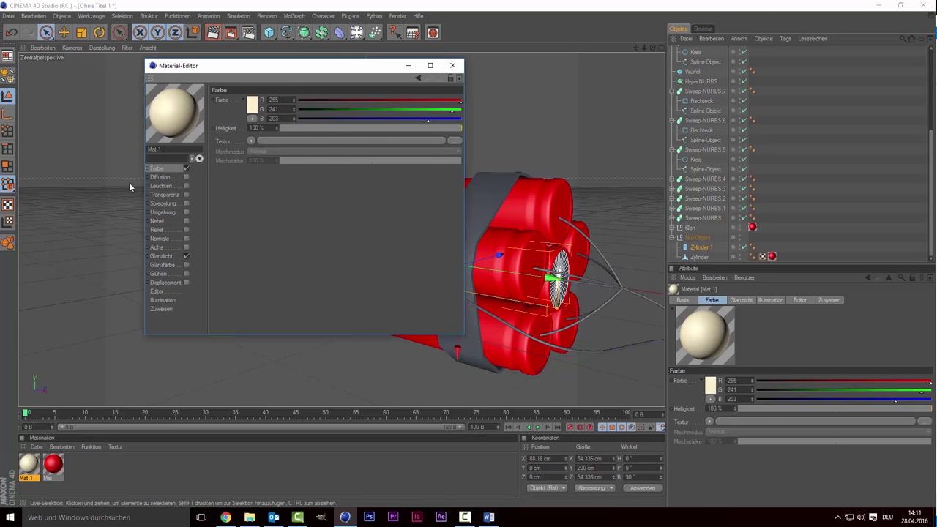
# Step: Enable Mat.1's Relief with a Noise shader set to Turbulence, then close the editor
pyautogui.click(187, 230)
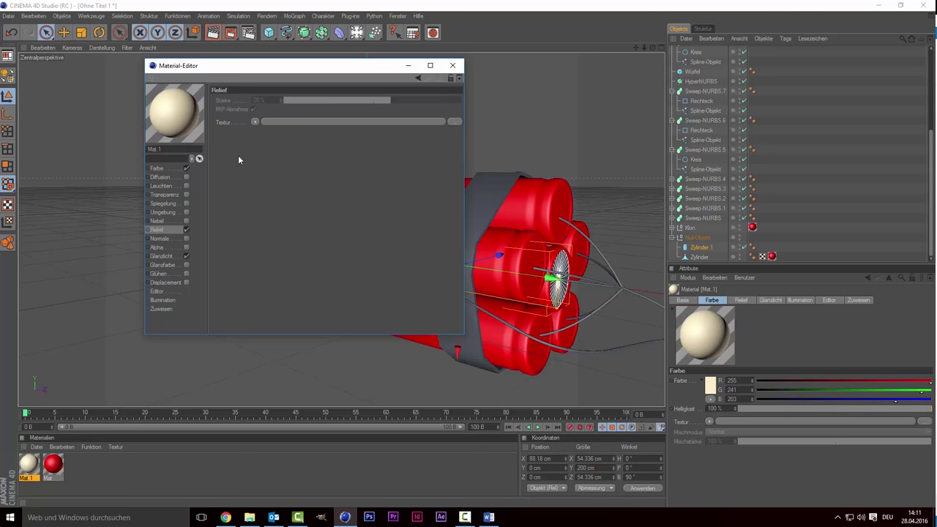
pyautogui.click(255, 123)
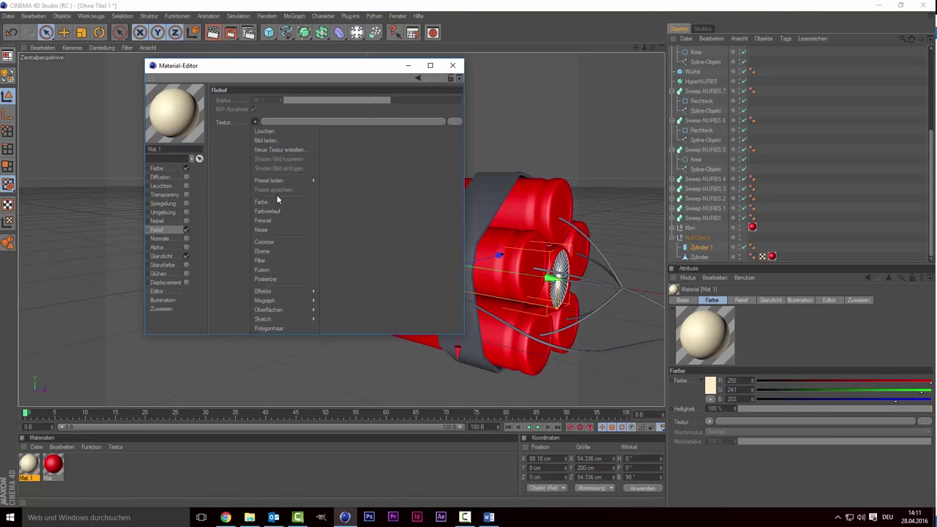
pyautogui.click(288, 229)
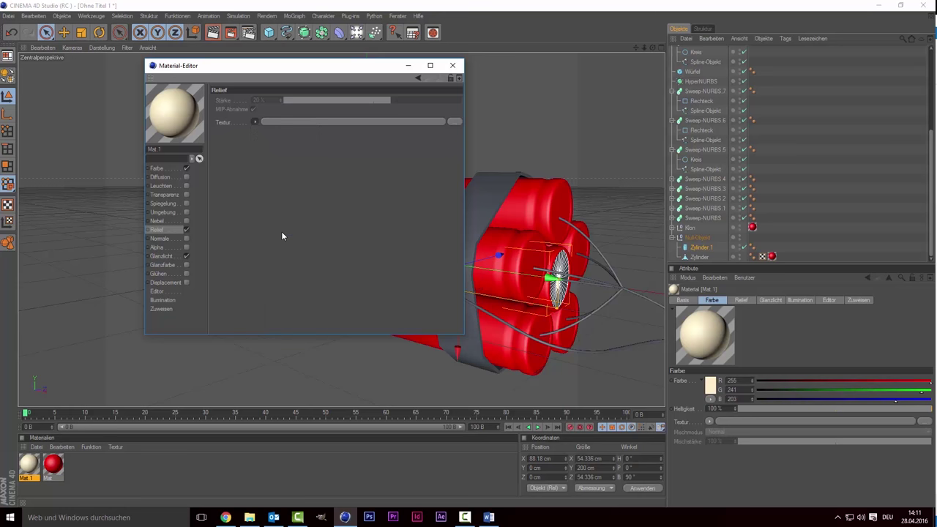
pyautogui.click(263, 140)
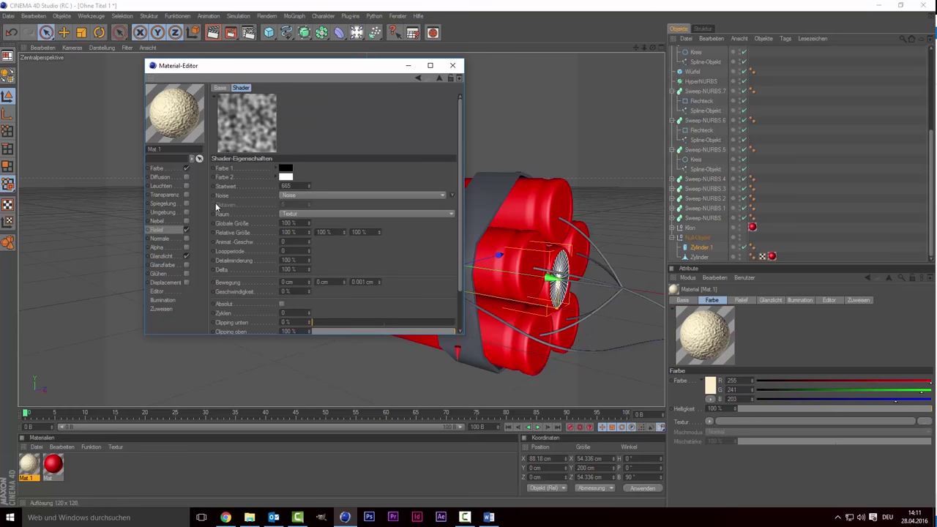
pyautogui.click(171, 230)
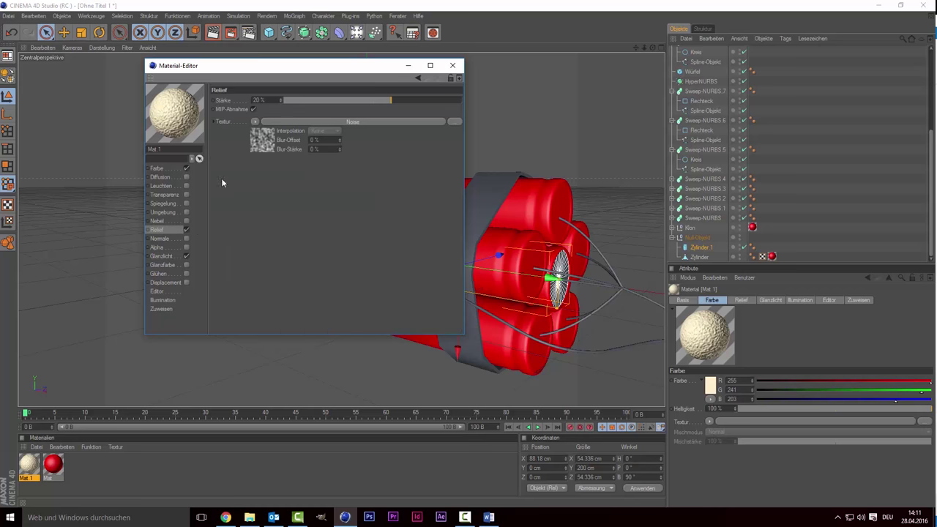
pyautogui.click(255, 122)
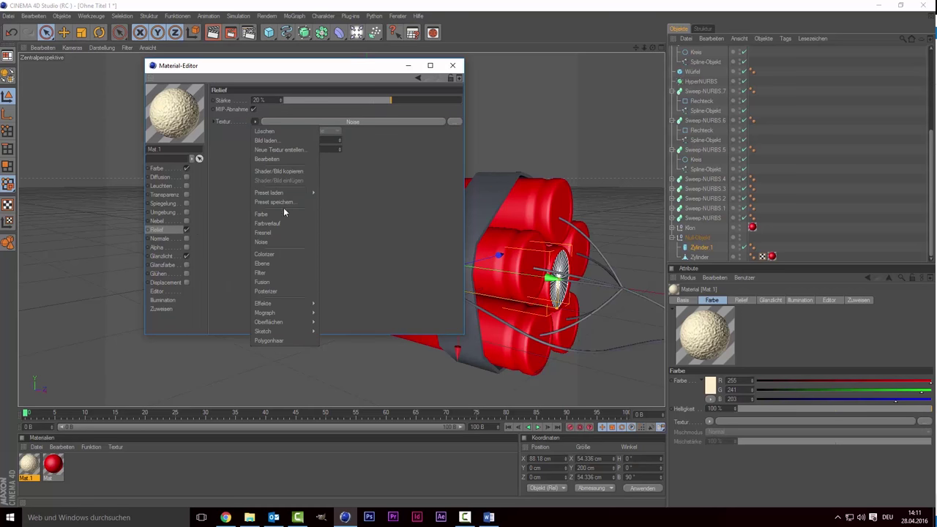
pyautogui.click(282, 242)
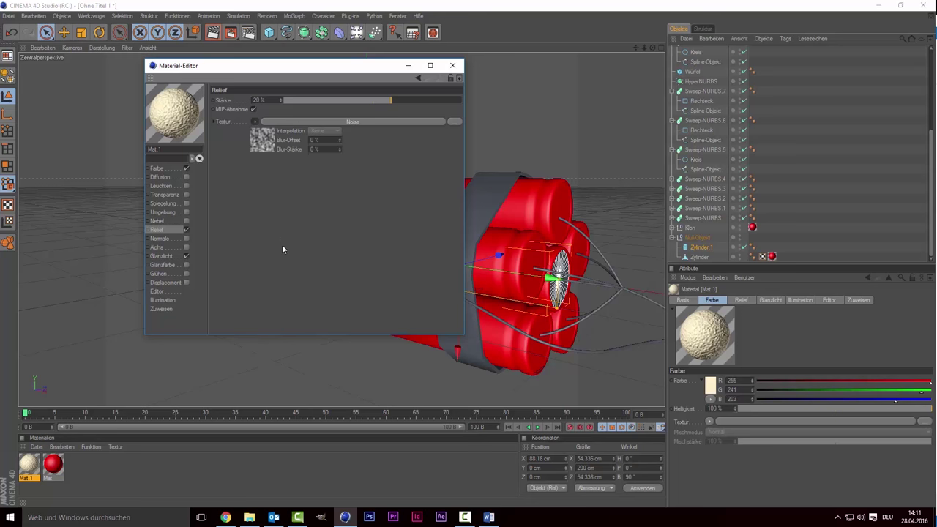
pyautogui.click(268, 148)
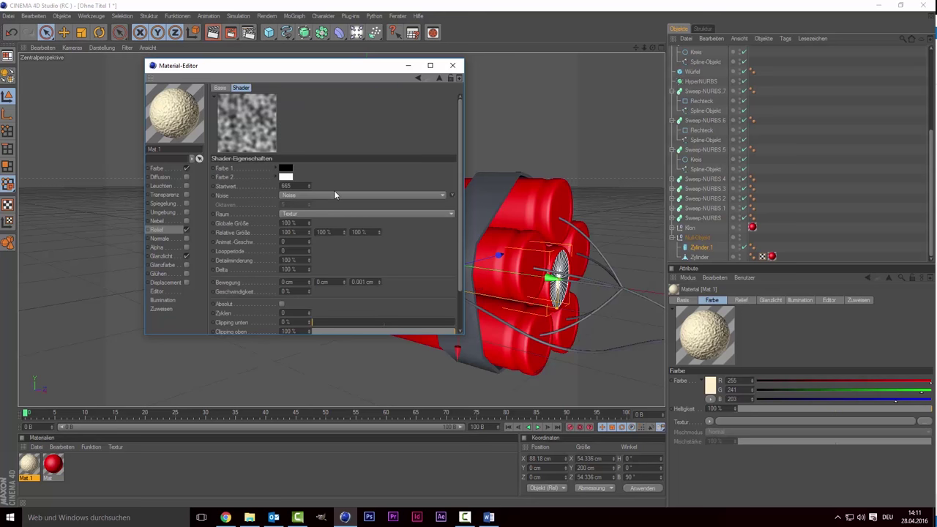
pyautogui.click(338, 195)
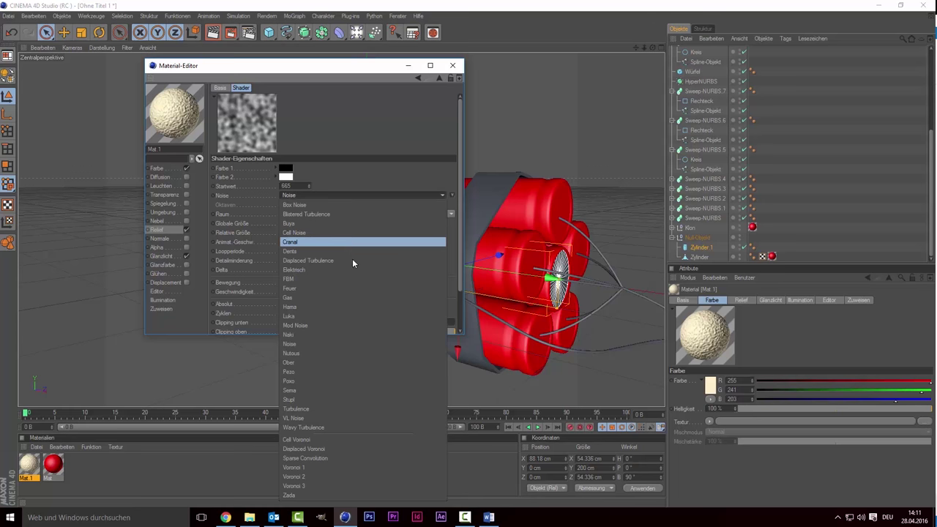
pyautogui.click(342, 409)
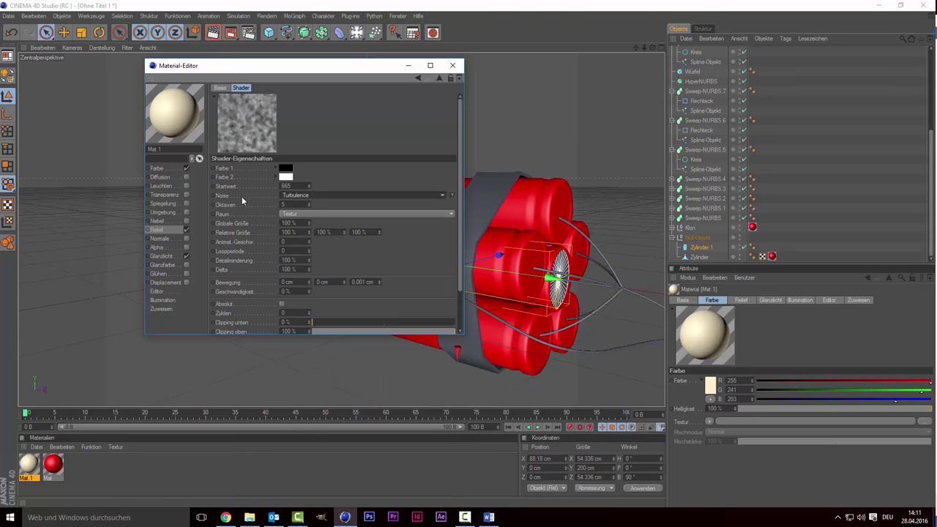
pyautogui.click(453, 65)
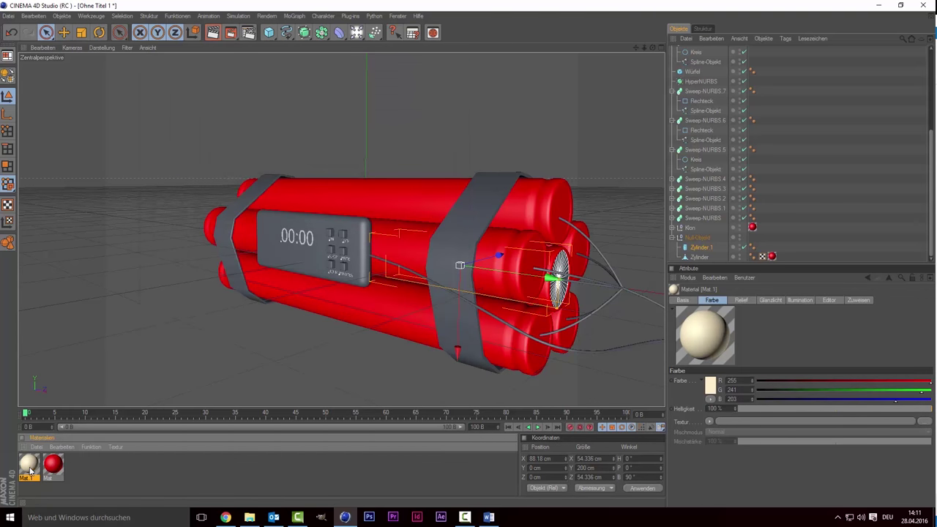
# Step: Apply cream Mat.1 to Zylinder 1 in every Klon clone so all end caps are paper-coloured
pyautogui.moveTo(29, 468); pyautogui.dragTo(564, 303)
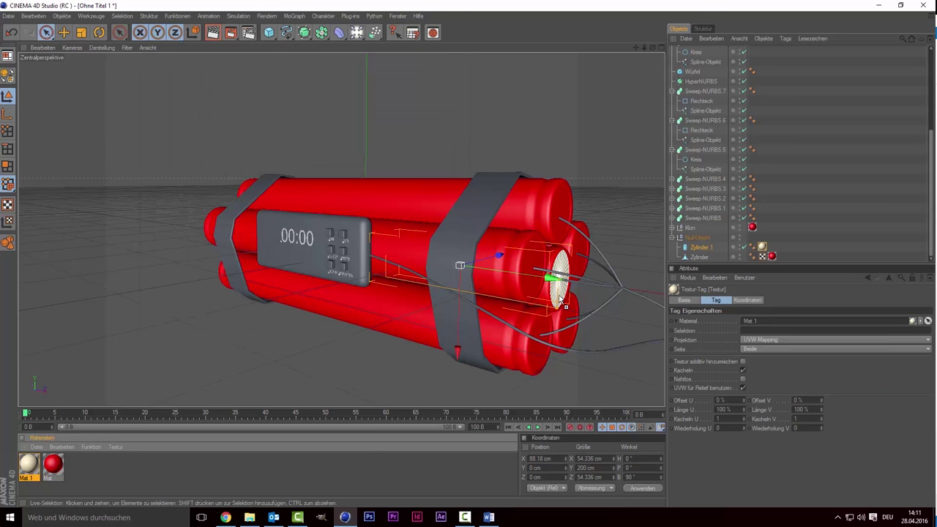
pyautogui.click(678, 228)
pyautogui.scroll(-4, 681, 228)
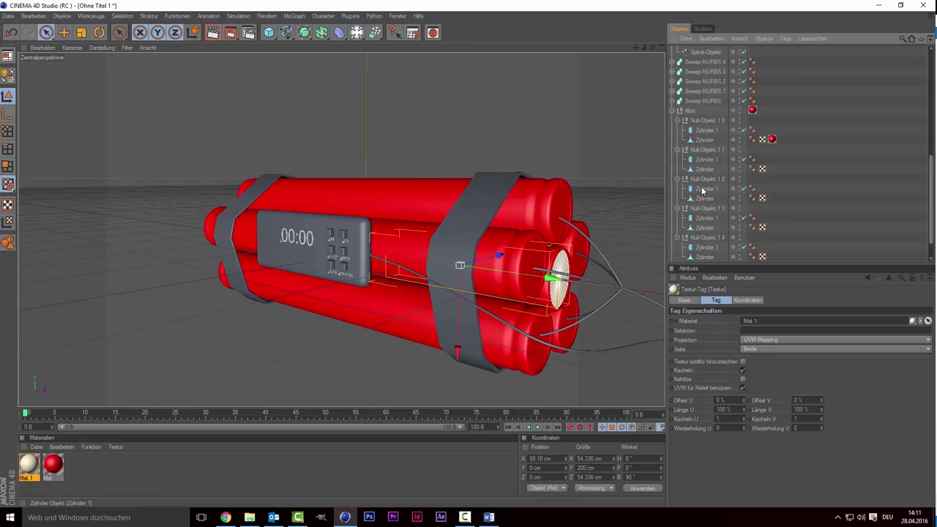
pyautogui.click(714, 131)
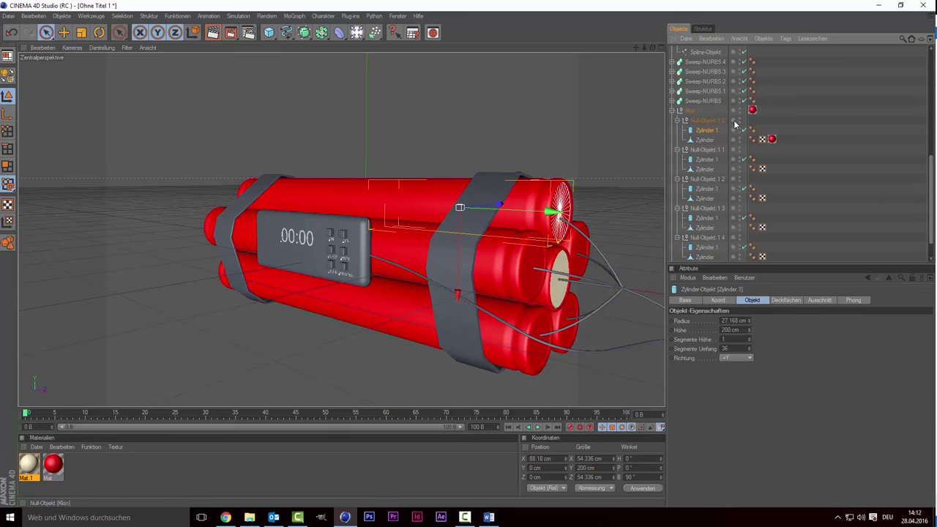
pyautogui.click(773, 140)
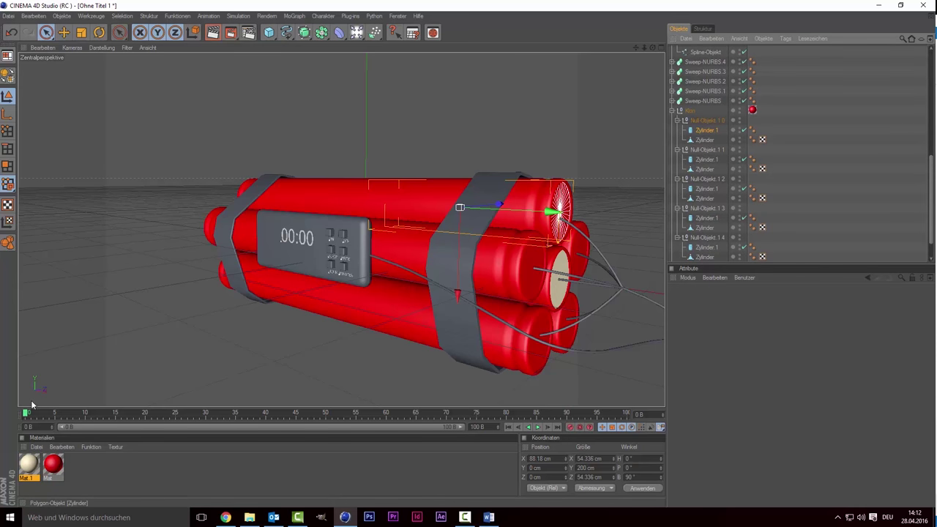
pyautogui.click(32, 470)
pyautogui.moveTo(32, 469); pyautogui.dragTo(705, 133)
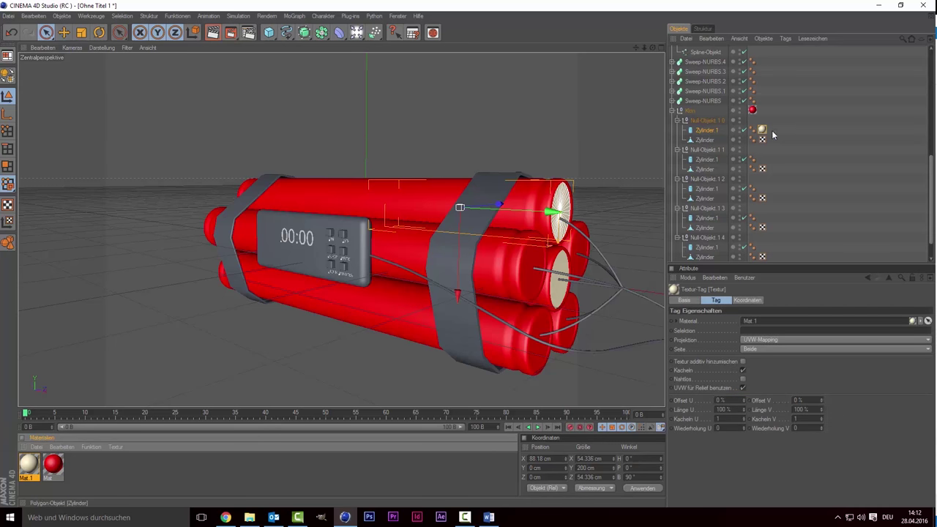
pyautogui.moveTo(762, 156)
pyautogui.keyDown('ctrl'); pyautogui.mouseDown()
pyautogui.moveTo(767, 232)
pyautogui.moveTo(761, 223)
pyautogui.mouseUp(); pyautogui.keyUp('ctrl')
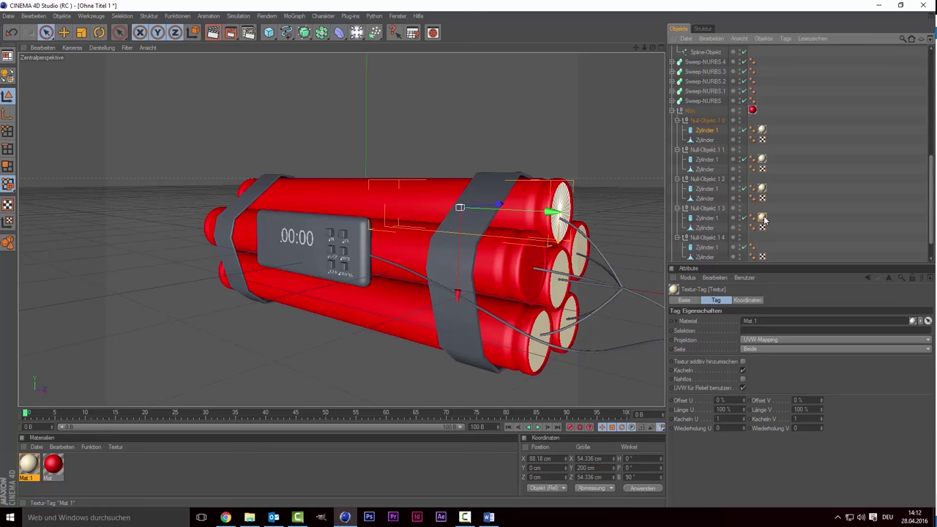
pyautogui.keyDown('ctrl'); pyautogui.moveTo(764, 219); pyautogui.dragTo(763, 248); pyautogui.keyUp('ctrl')
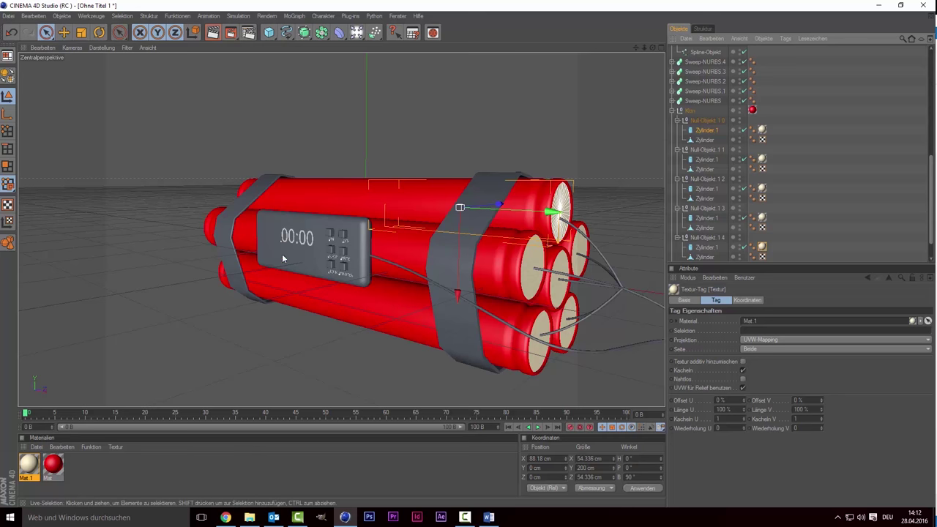
# Step: Create a new material, Mat.2, with a black colour
pyautogui.doubleClick(99, 472)
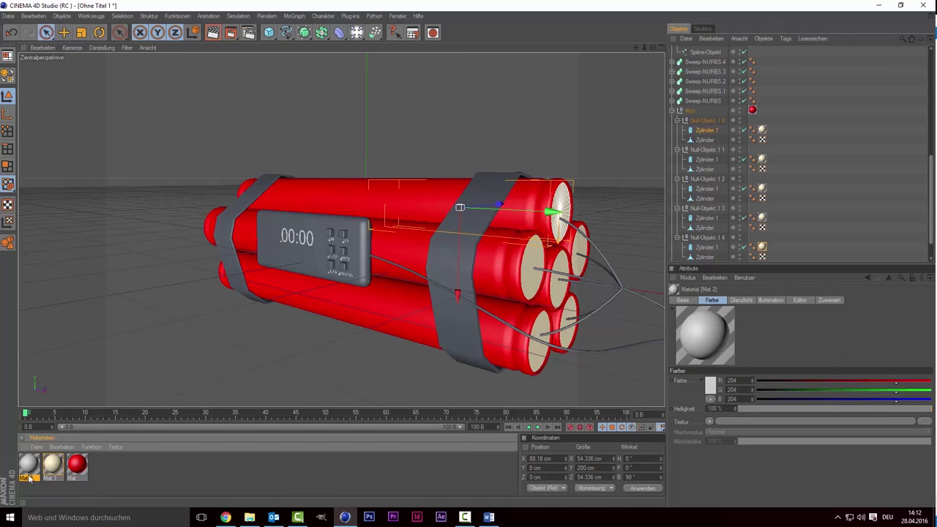
pyautogui.doubleClick(28, 469)
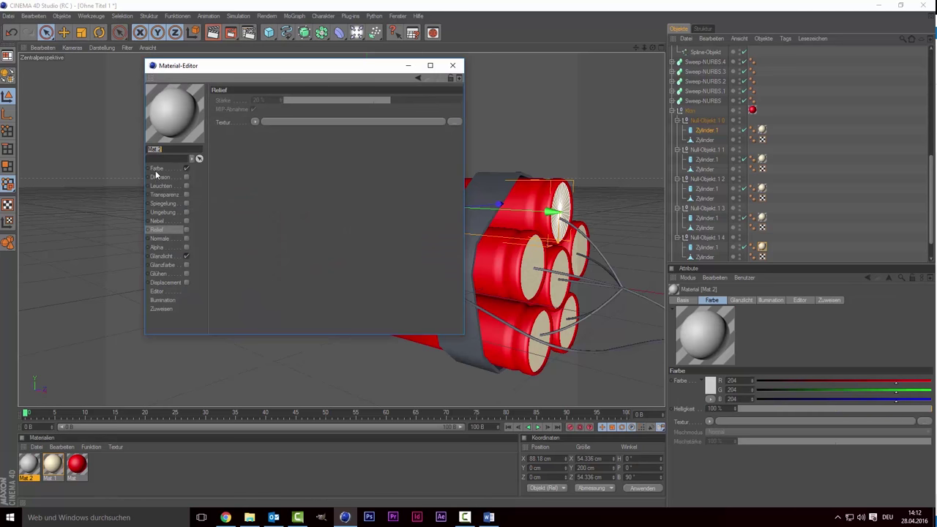
pyautogui.click(252, 103)
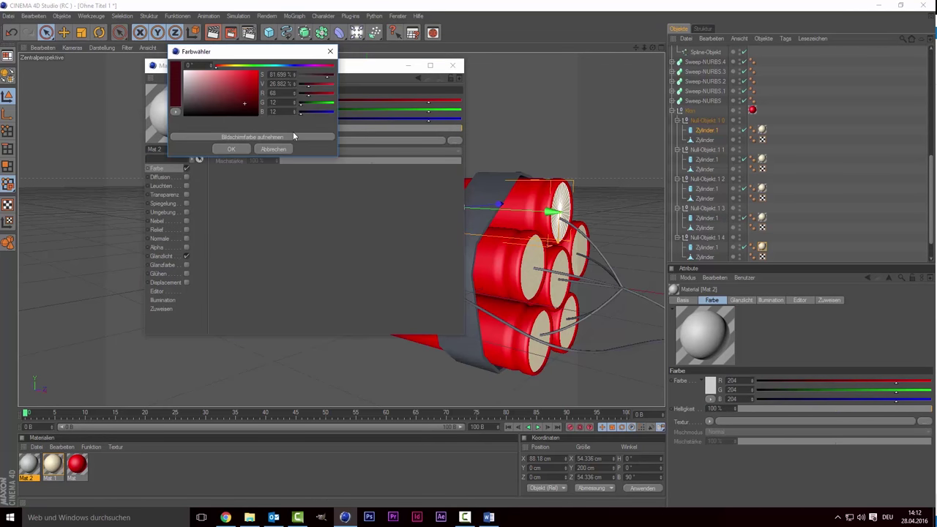
pyautogui.click(231, 150)
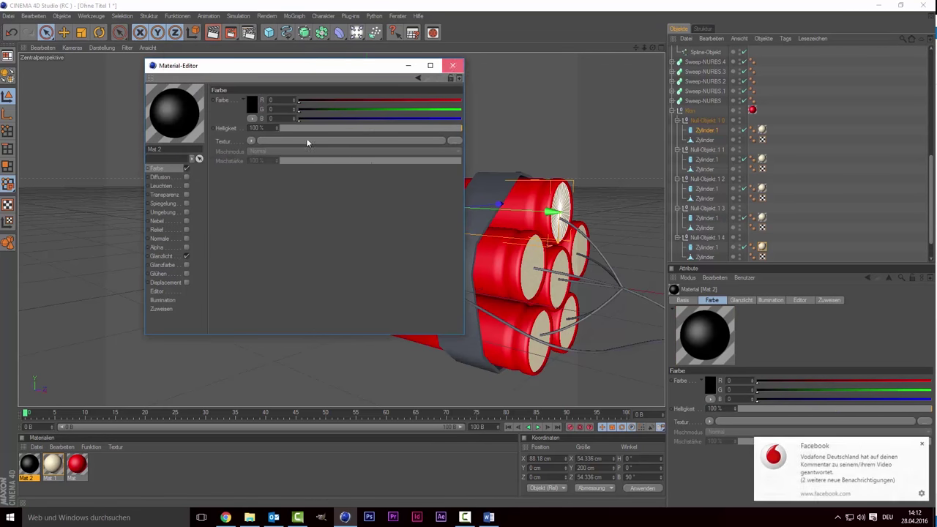
pyautogui.click(452, 65)
# Step: Apply black Mat.2 to both straps and the timer housing, then create Mat.3
pyautogui.moveTo(32, 474); pyautogui.dragTo(118, 446)
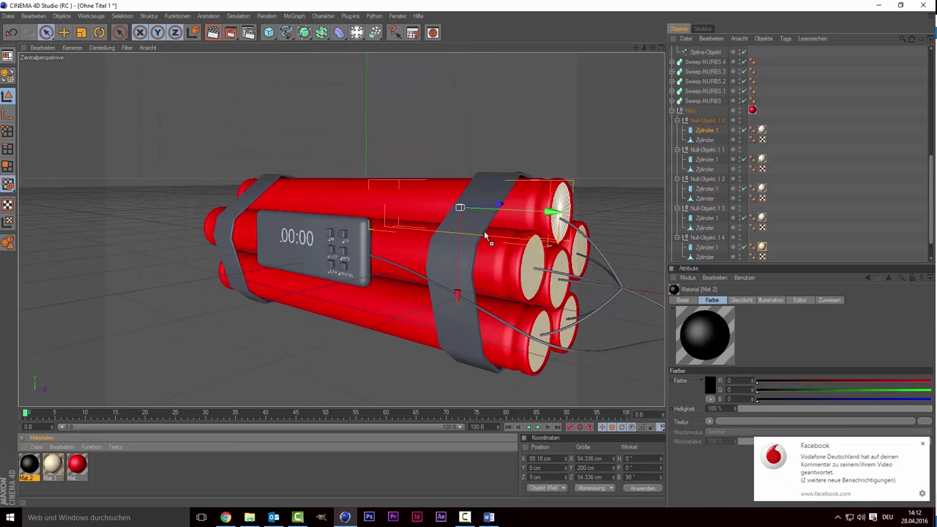
pyautogui.moveTo(443, 261); pyautogui.dragTo(443, 262)
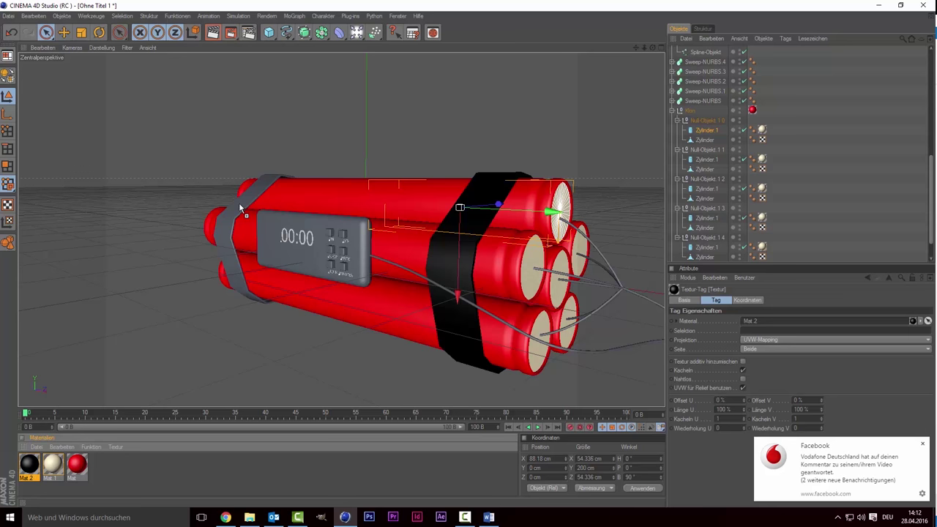
pyautogui.moveTo(240, 206); pyautogui.dragTo(239, 206)
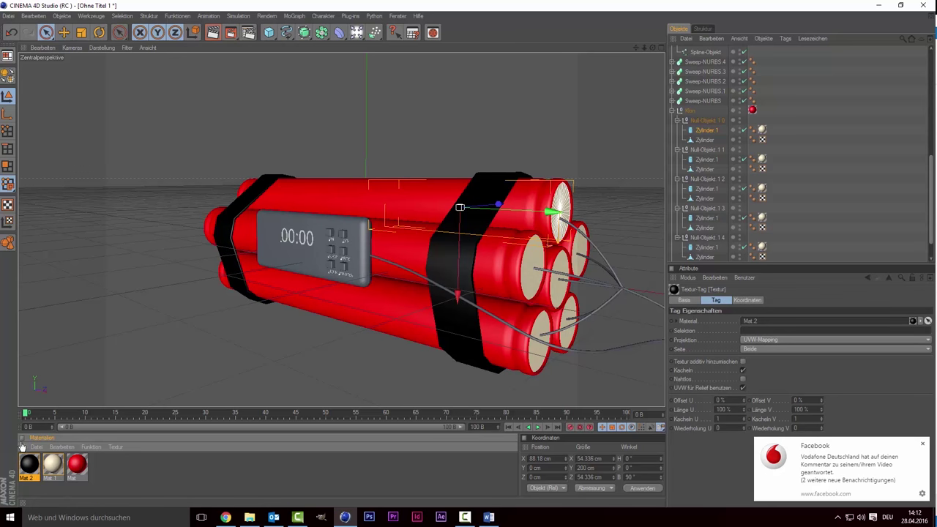
pyautogui.moveTo(30, 463); pyautogui.dragTo(225, 271)
pyautogui.moveTo(280, 251); pyautogui.dragTo(275, 239)
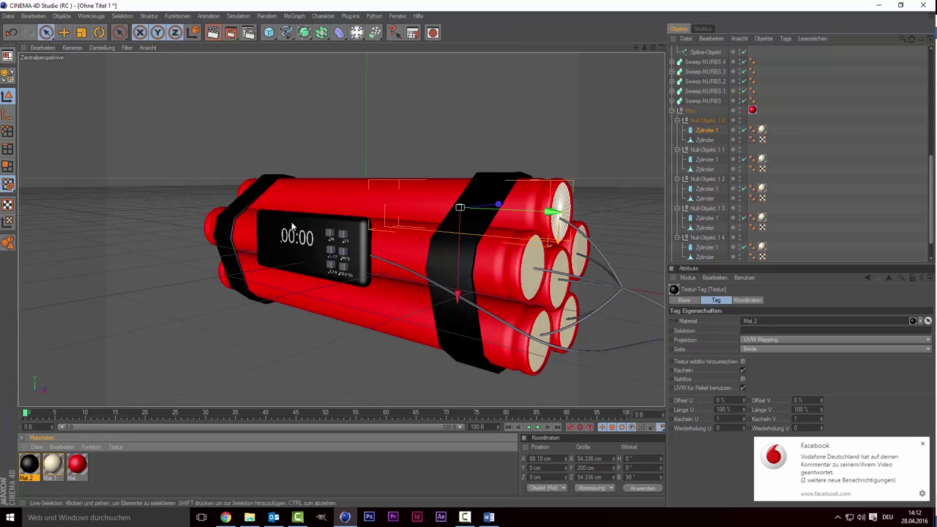
pyautogui.doubleClick(125, 465)
pyautogui.doubleClick(29, 468)
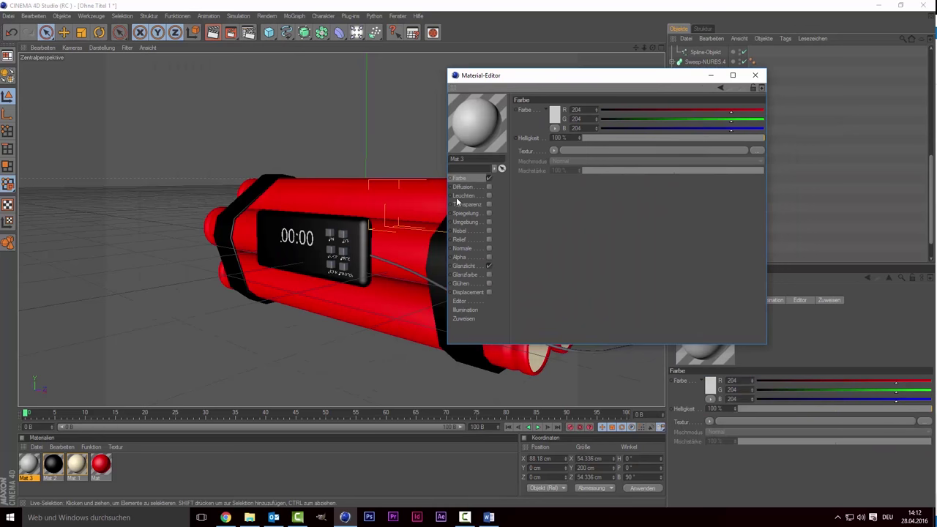
# Step: Enable Mat.3's luminance with a cyan glow colour (R 0, G 238, B 255)
pyautogui.click(556, 117)
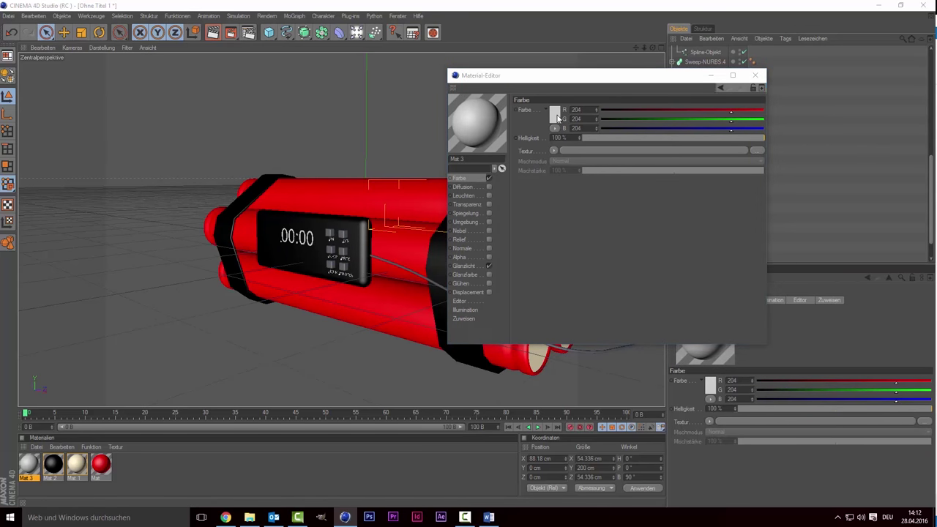
pyautogui.click(577, 161)
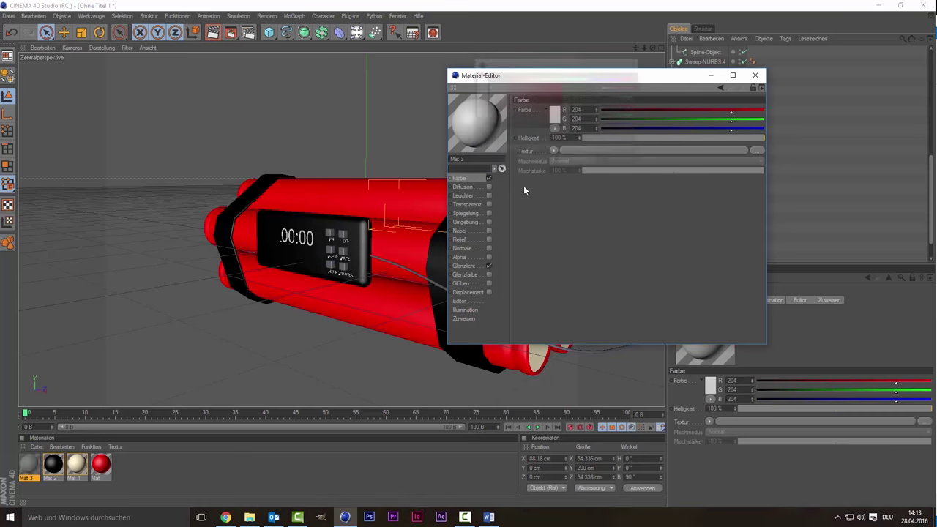
pyautogui.click(489, 196)
pyautogui.click(555, 114)
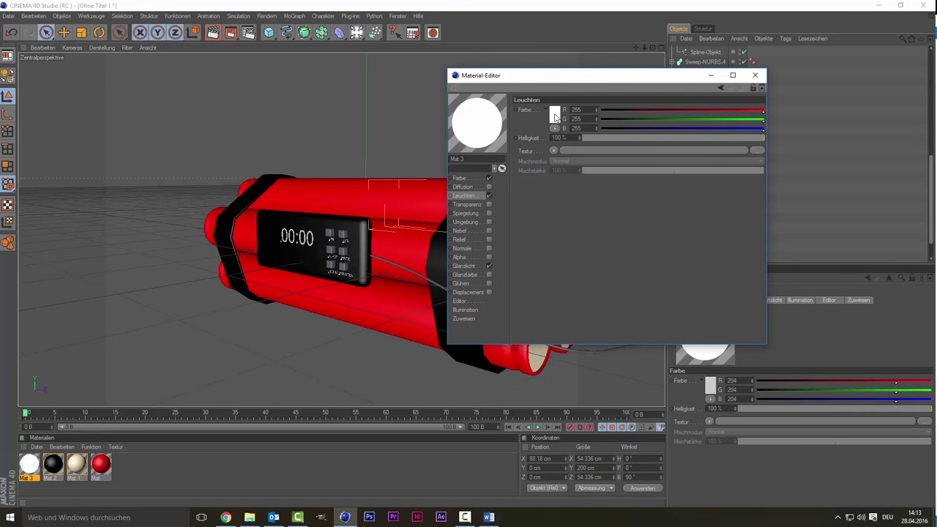
pyautogui.moveTo(579, 78); pyautogui.dragTo(579, 83)
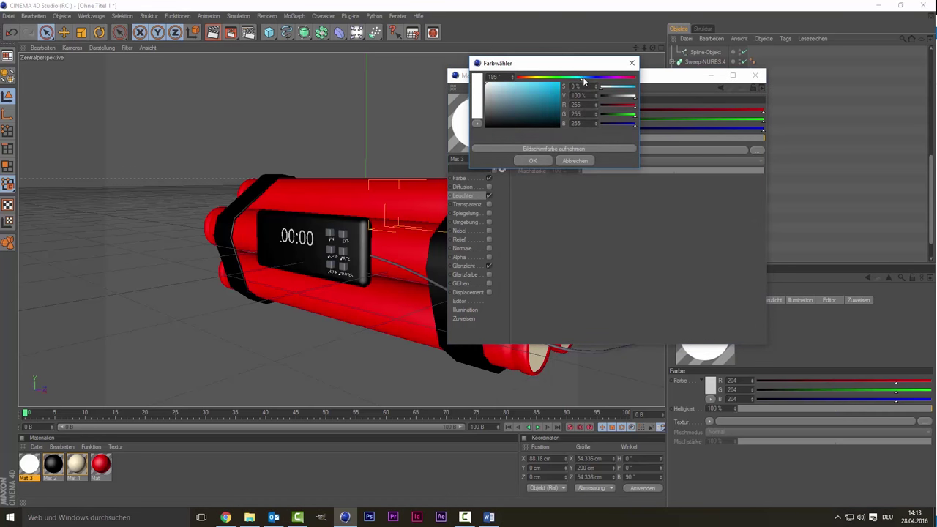
pyautogui.moveTo(544, 112); pyautogui.dragTo(586, 58)
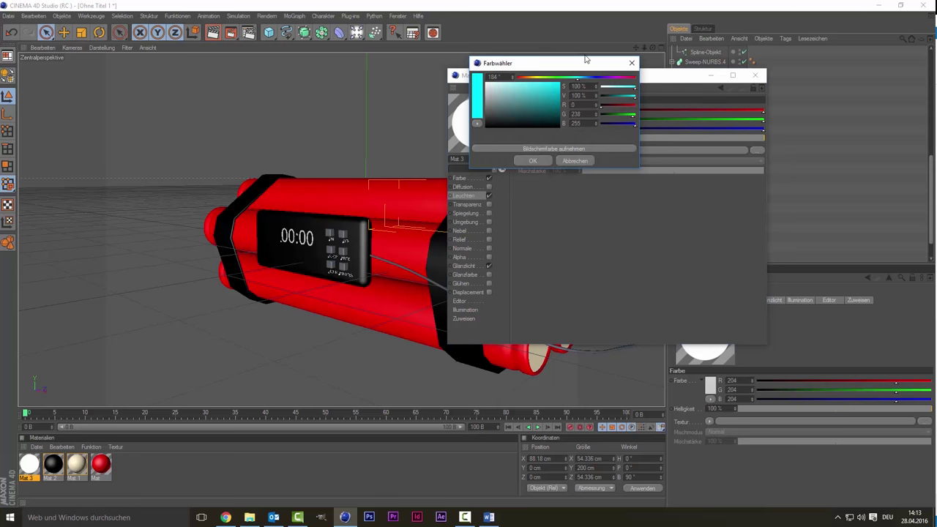
pyautogui.click(530, 161)
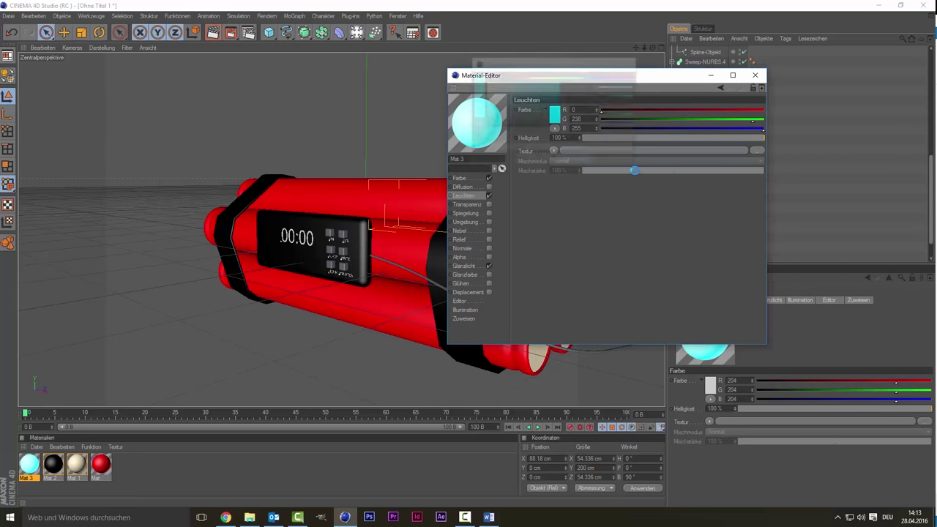
pyautogui.click(755, 75)
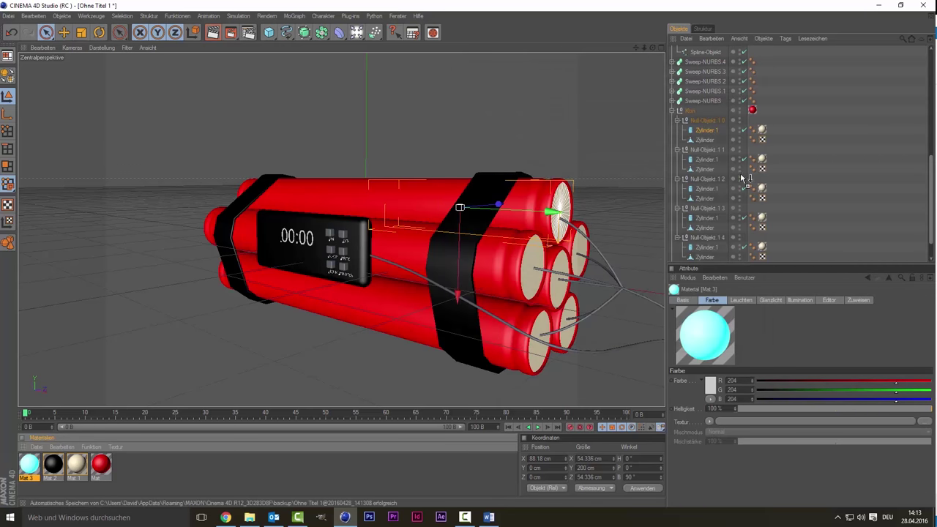
# Step: Copy the cyan Mat.3 tag onto MoText.4, MoText.3, MoText.2 and MoText
pyautogui.moveTo(713, 99); pyautogui.dragTo(711, 47)
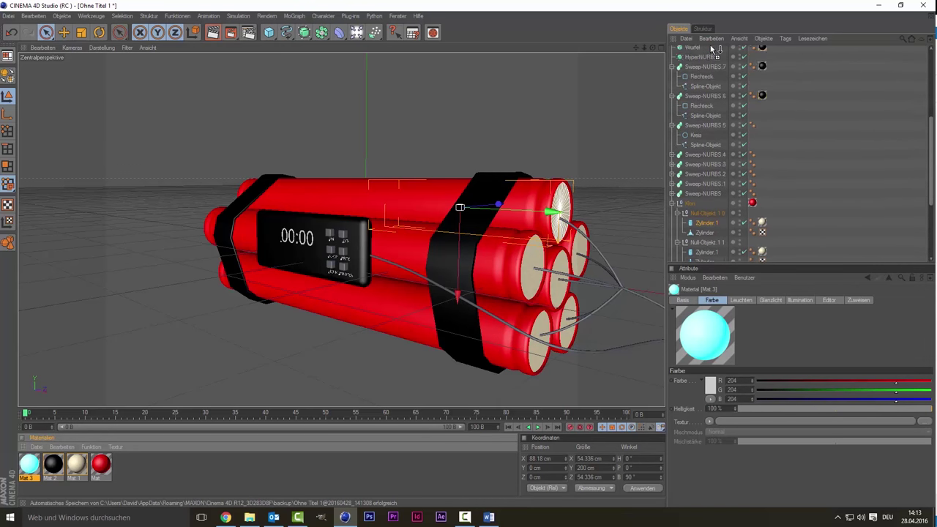
pyautogui.moveTo(714, 50); pyautogui.dragTo(759, 51)
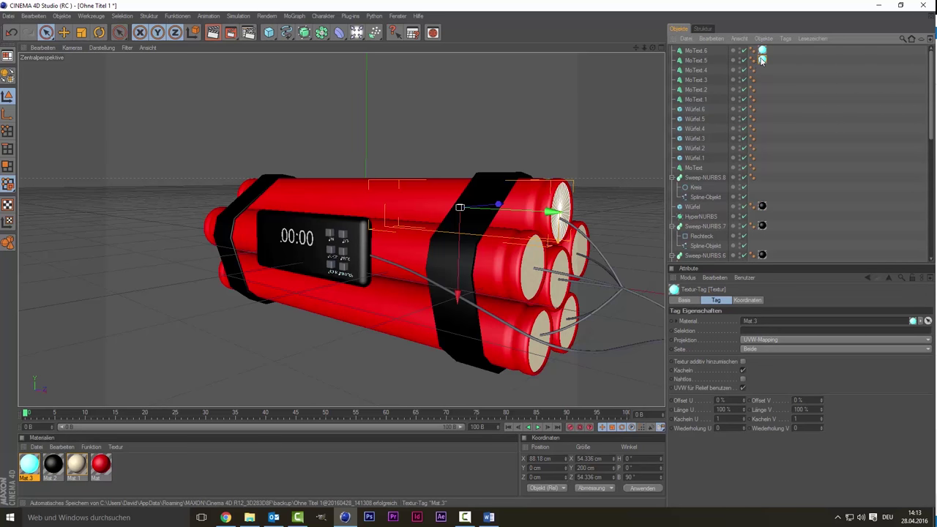
pyautogui.keyDown('ctrl'); pyautogui.moveTo(757, 68); pyautogui.dragTo(763, 98); pyautogui.keyUp('ctrl')
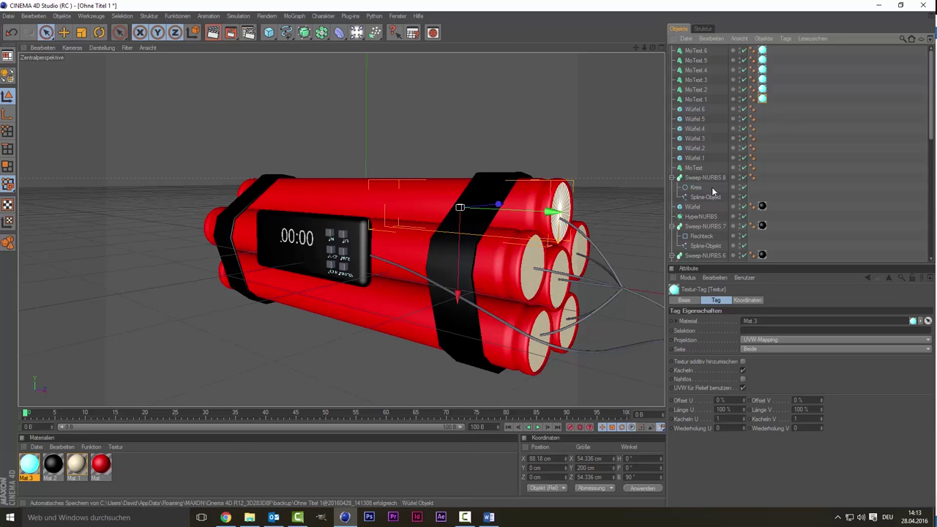
pyautogui.moveTo(766, 101)
pyautogui.mouseDown()
pyautogui.moveTo(757, 176)
pyautogui.moveTo(763, 166)
pyautogui.mouseUp()
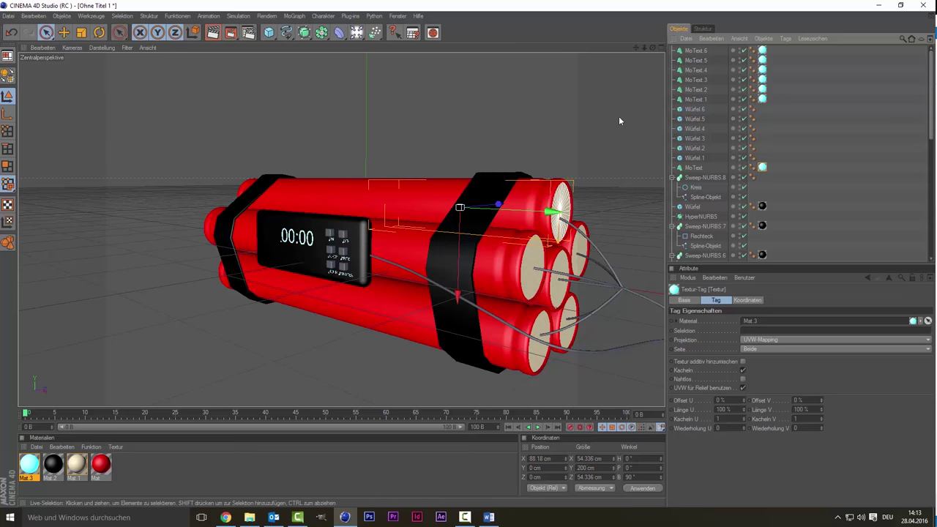
# Step: Apply the cyan Mat.3 material to the Würfel.1–Würfel.6 button cubes
pyautogui.moveTo(650, 48)
pyautogui.mouseDown()
pyautogui.moveTo(608, 54)
pyautogui.moveTo(598, 76)
pyautogui.moveTo(639, 49)
pyautogui.moveTo(560, 93)
pyautogui.moveTo(540, 117)
pyautogui.mouseUp()
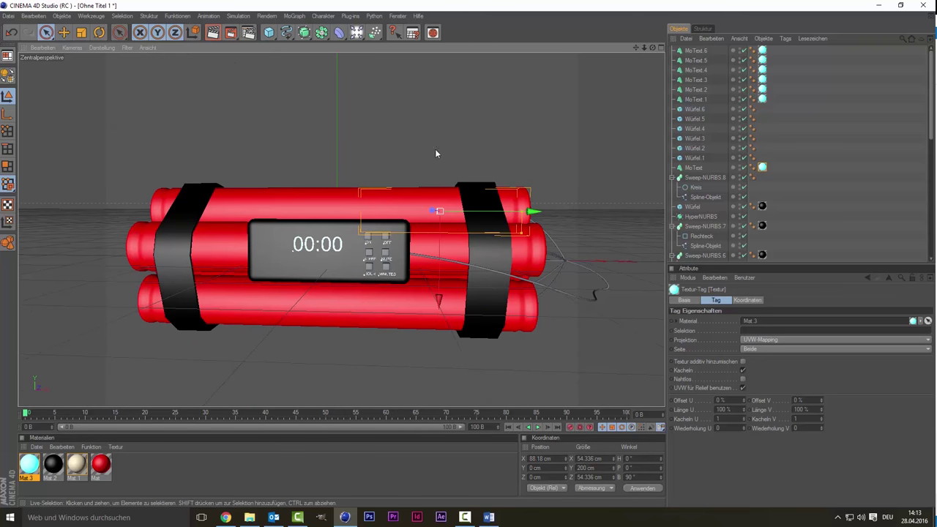
pyautogui.scroll(2, 394, 234)
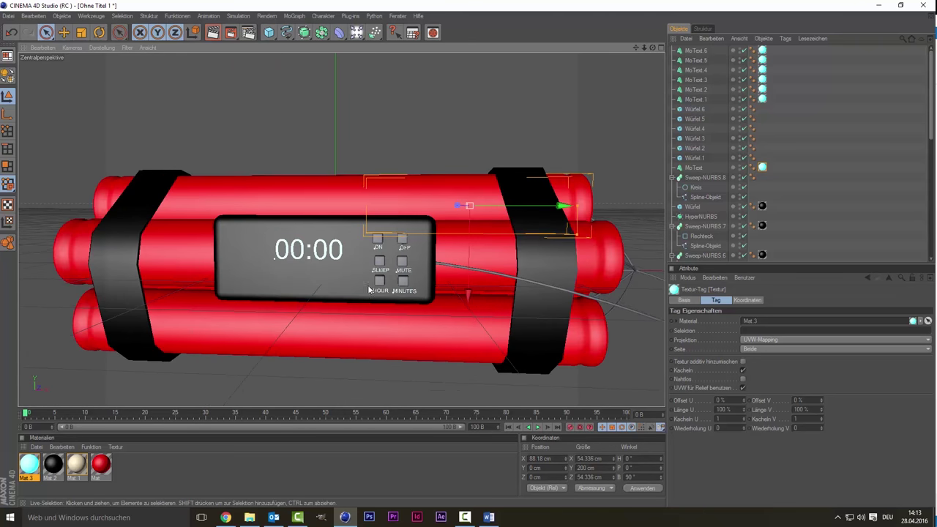
pyautogui.click(32, 498)
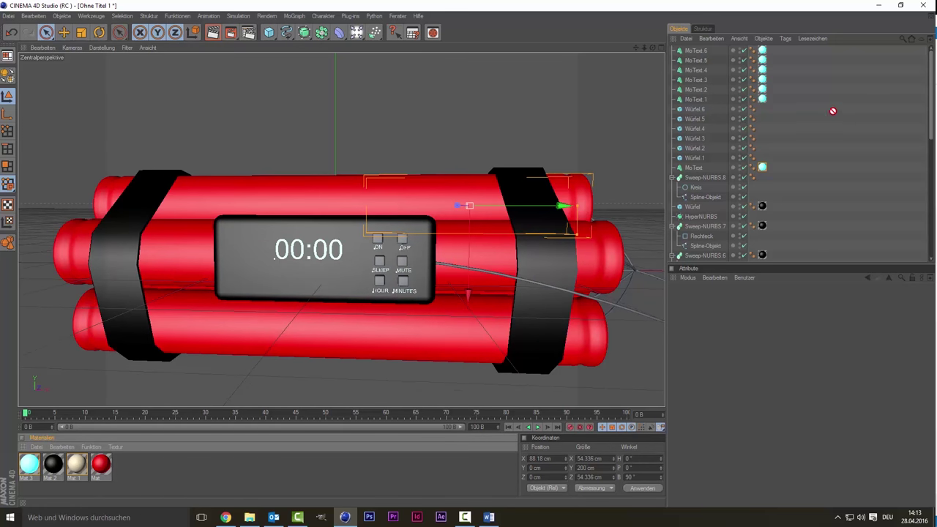
pyautogui.moveTo(833, 111)
pyautogui.mouseDown()
pyautogui.moveTo(765, 110)
pyautogui.moveTo(762, 158)
pyautogui.mouseUp()
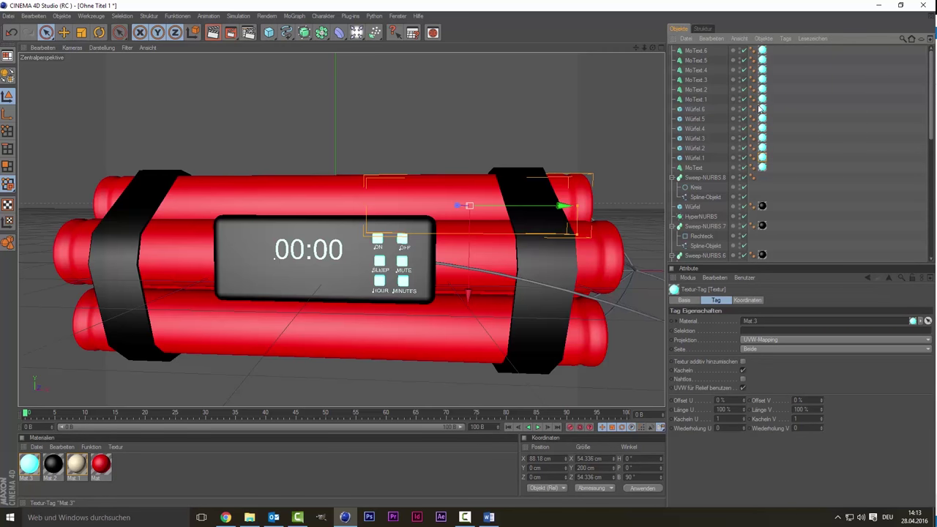
pyautogui.scroll(-2, 315, 170)
pyautogui.scroll(-2, 321, 135)
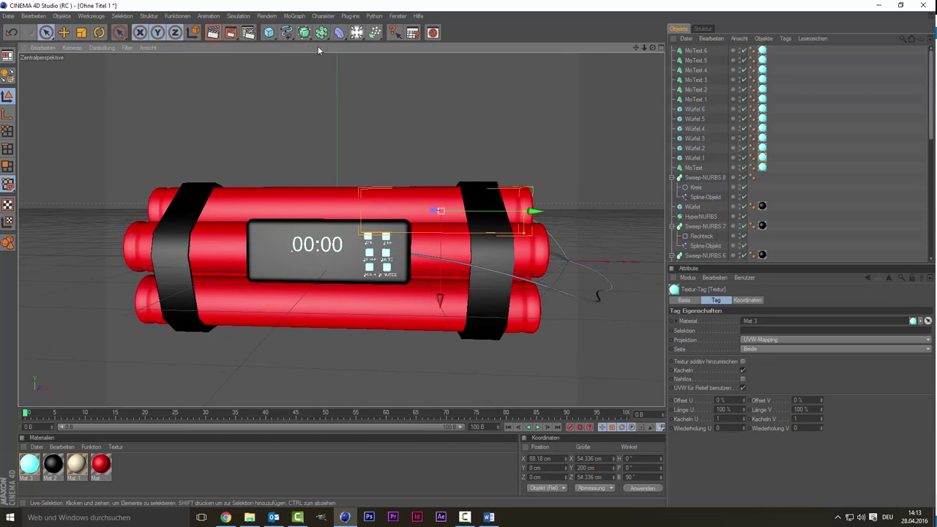
pyautogui.click(358, 41)
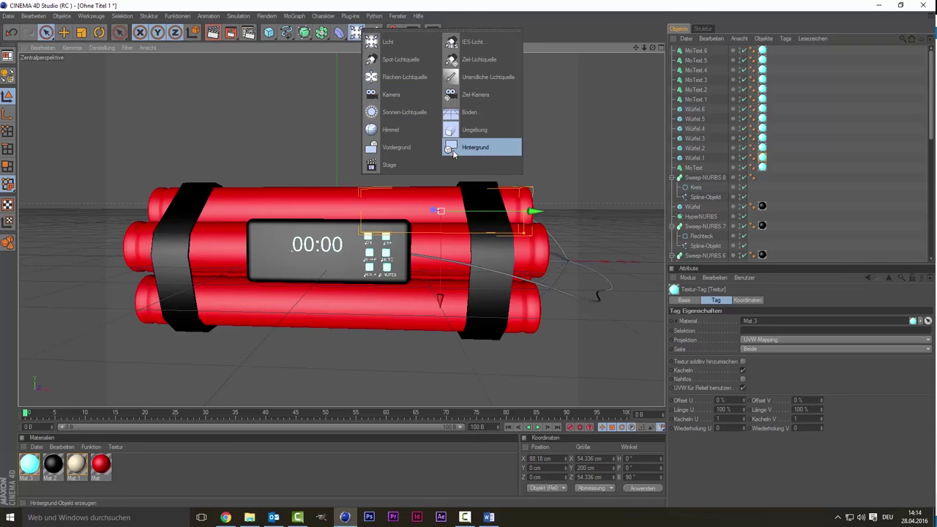
# Step: Add a Boden floor and lower it to about Y −82 cm beneath the bundle
pyautogui.click(479, 111)
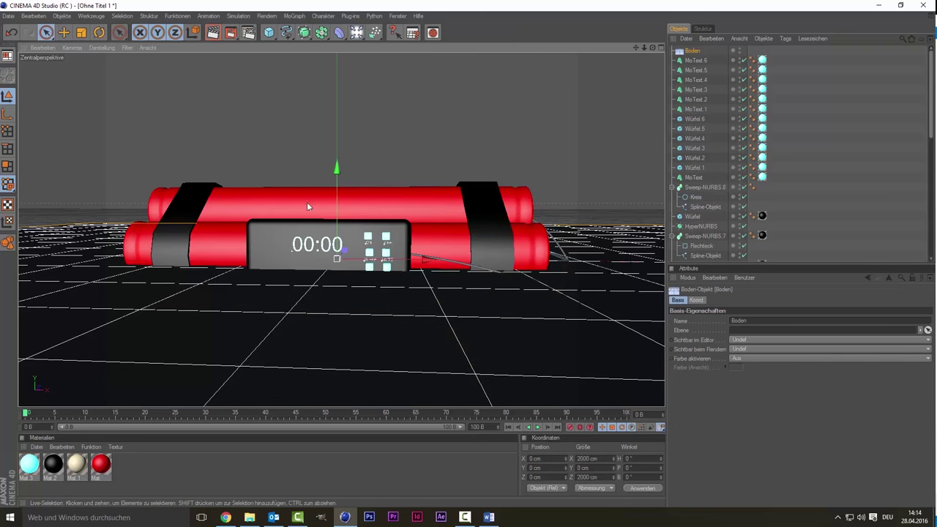
pyautogui.middleClick(318, 184)
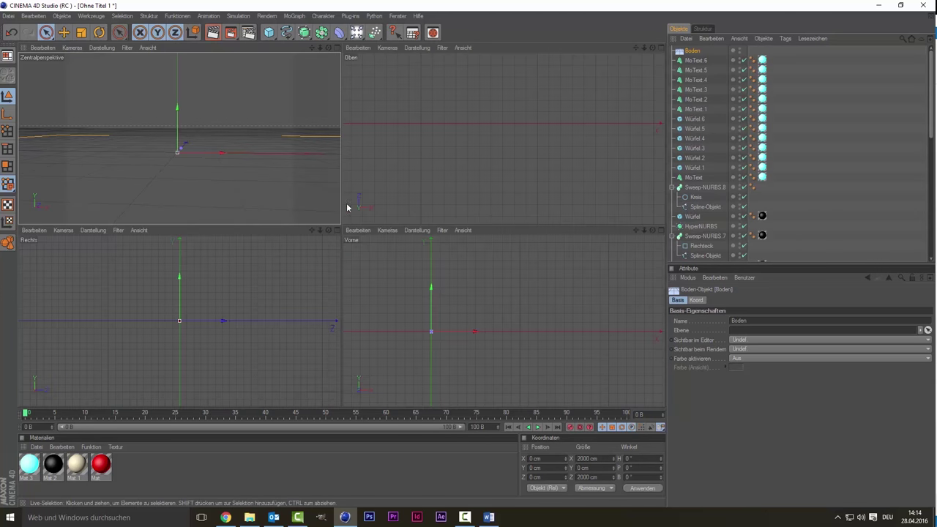
pyautogui.moveTo(431, 296)
pyautogui.mouseDown()
pyautogui.moveTo(452, 320)
pyautogui.moveTo(453, 340)
pyautogui.mouseUp()
pyautogui.scroll(-2, 432, 308)
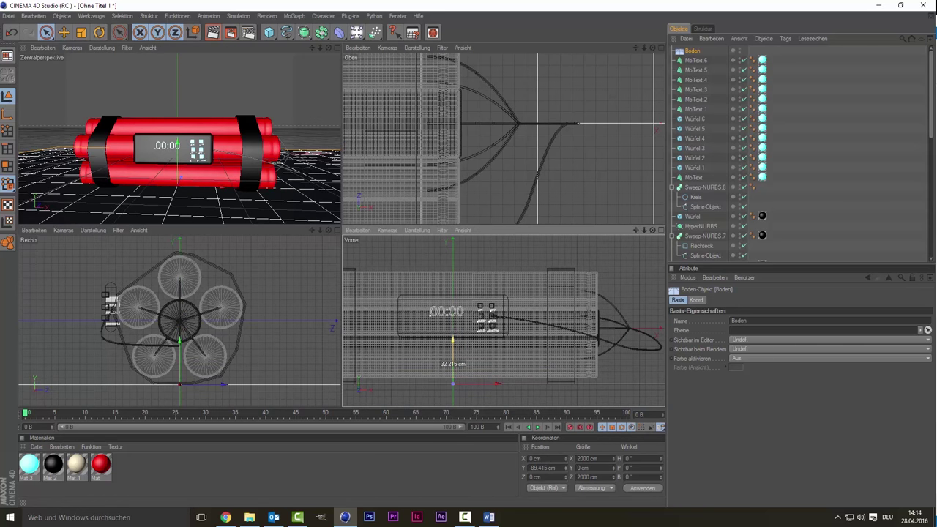
pyautogui.moveTo(452, 340); pyautogui.dragTo(452, 334)
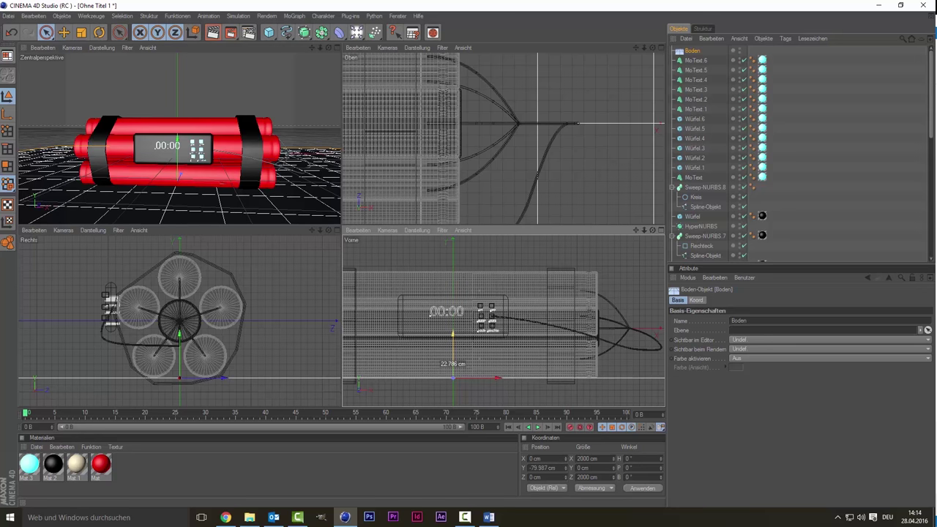
pyautogui.moveTo(453, 334); pyautogui.dragTo(452, 336)
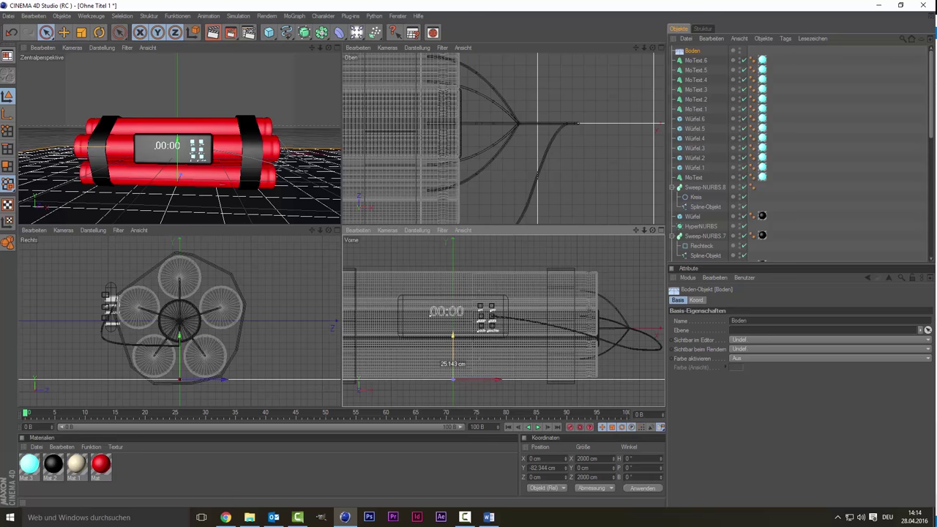
pyautogui.middleClick(285, 117)
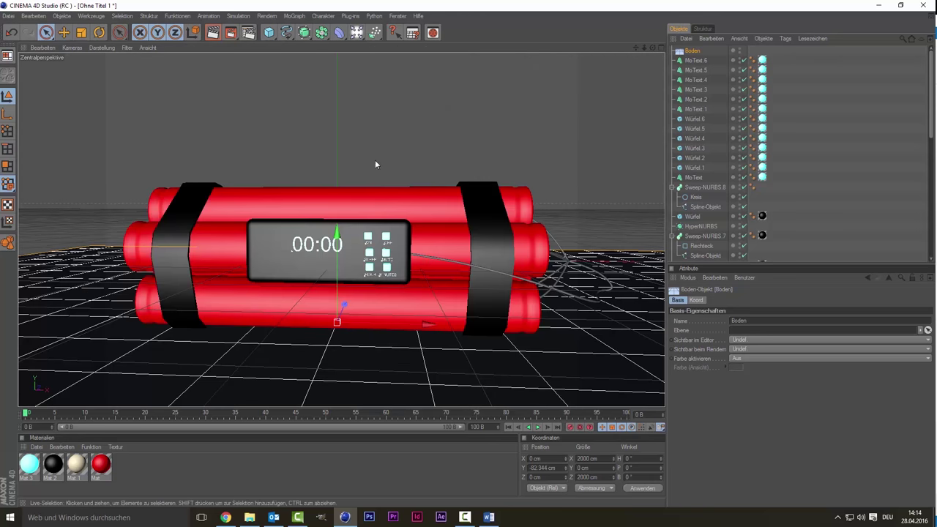
pyautogui.scroll(-2, 355, 197)
pyautogui.scroll(-3, 313, 151)
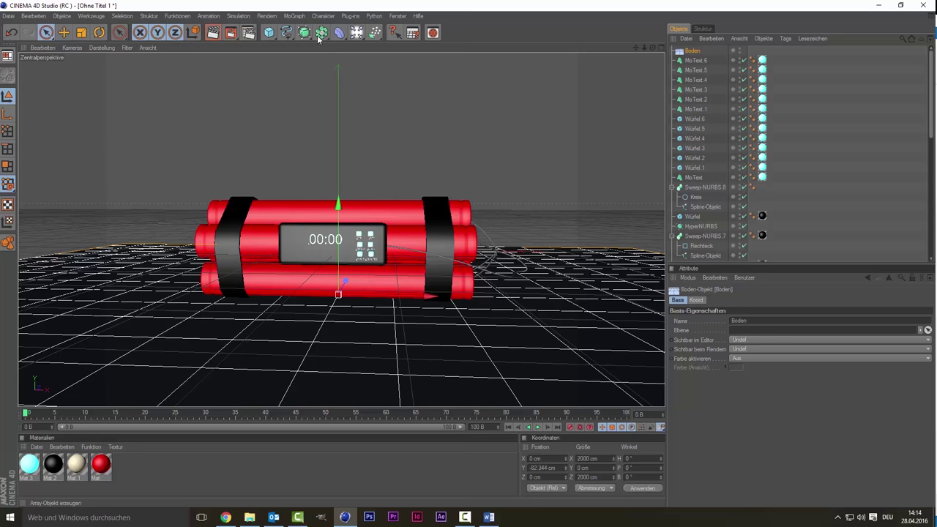
# Step: Add a spotlight, raise it to the left of the dynamite, and tilt it downward
pyautogui.click(359, 38)
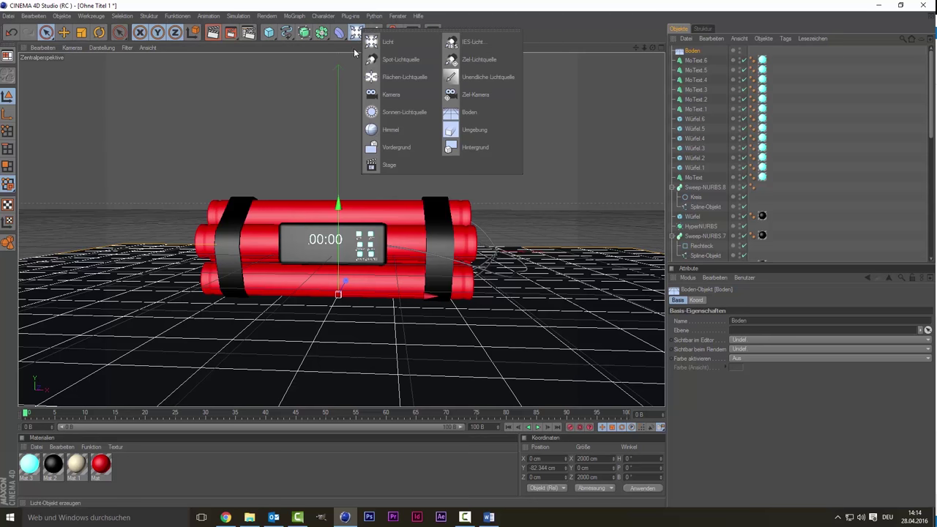
pyautogui.click(418, 60)
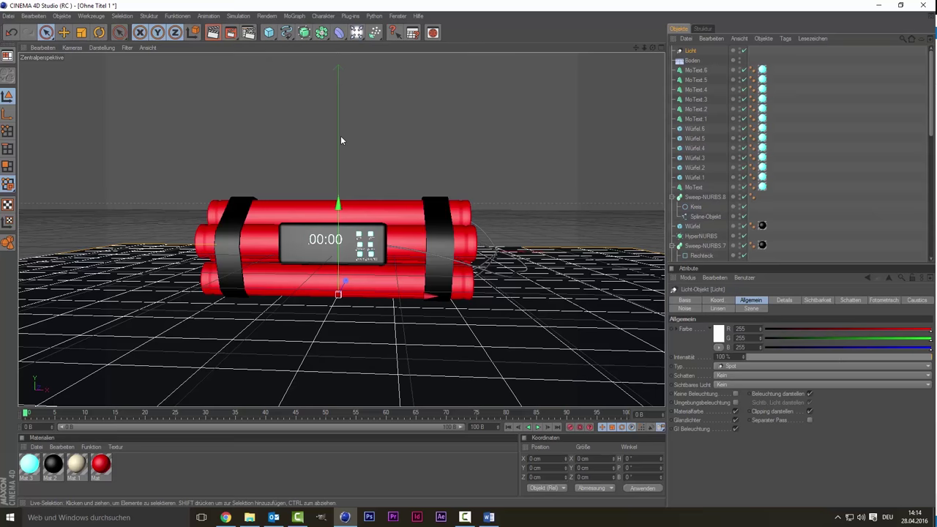
pyautogui.moveTo(337, 164); pyautogui.dragTo(339, 81)
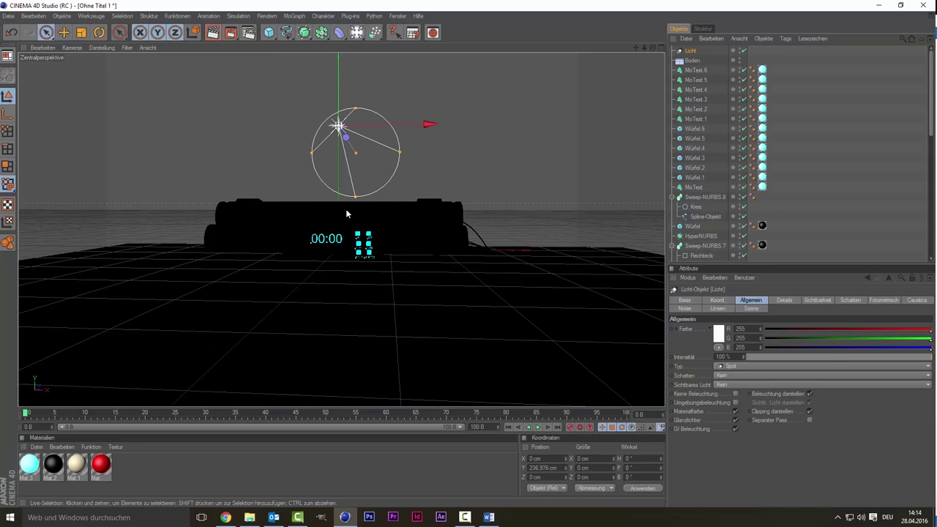
pyautogui.click(99, 33)
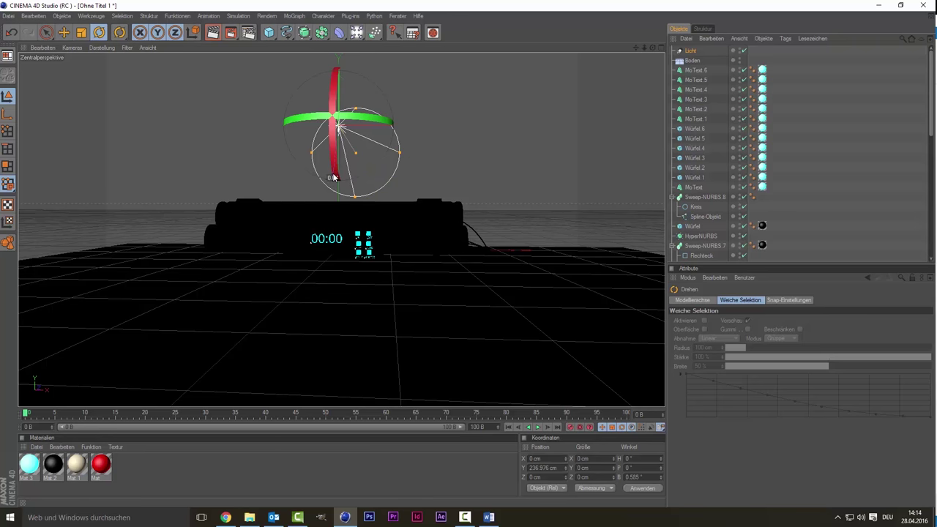
pyautogui.moveTo(333, 177)
pyautogui.mouseDown()
pyautogui.moveTo(347, 171)
pyautogui.moveTo(341, 187)
pyautogui.moveTo(342, 99)
pyautogui.moveTo(325, 187)
pyautogui.moveTo(322, 179)
pyautogui.mouseUp()
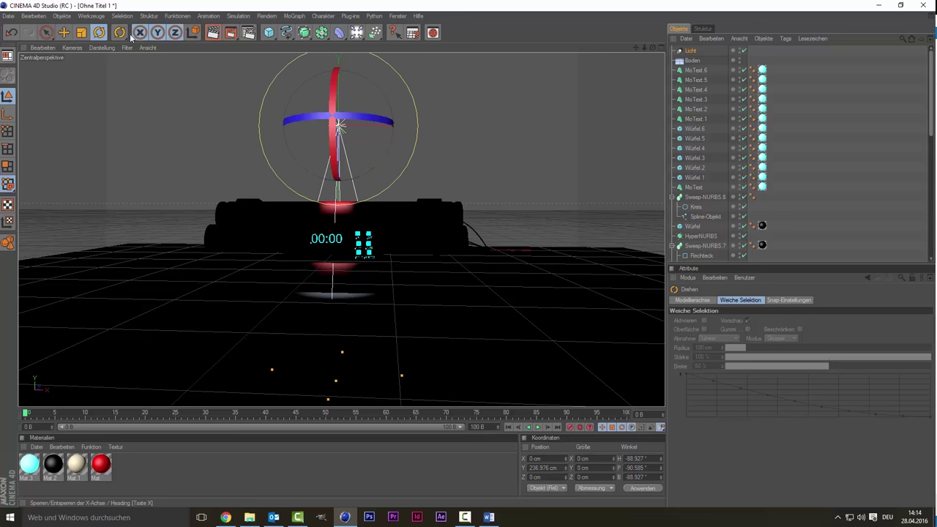
pyautogui.click(46, 34)
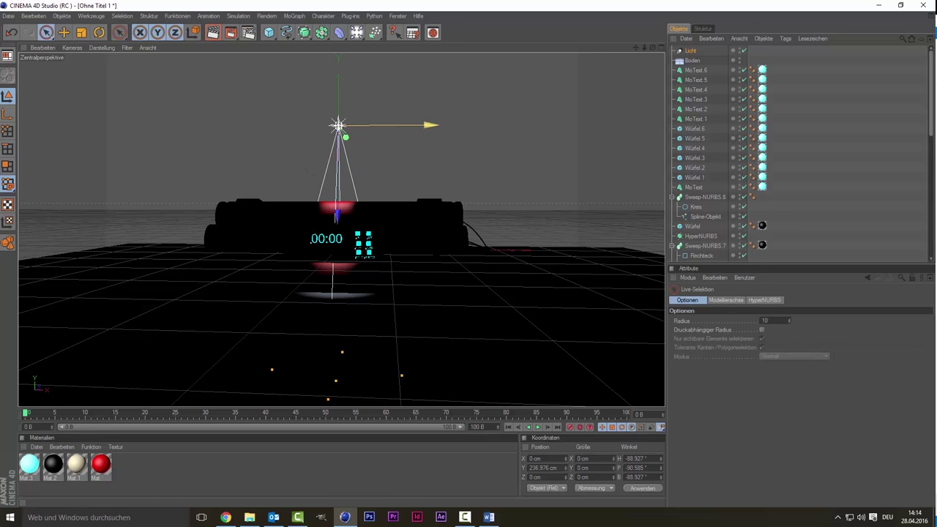
pyautogui.moveTo(427, 125); pyautogui.dragTo(308, 125)
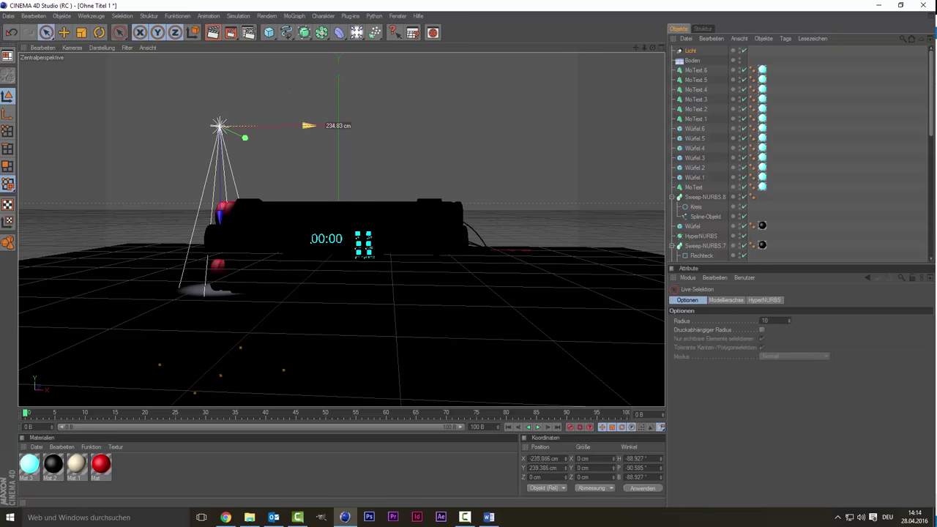
pyautogui.click(99, 33)
pyautogui.moveTo(262, 159); pyautogui.dragTo(291, 134)
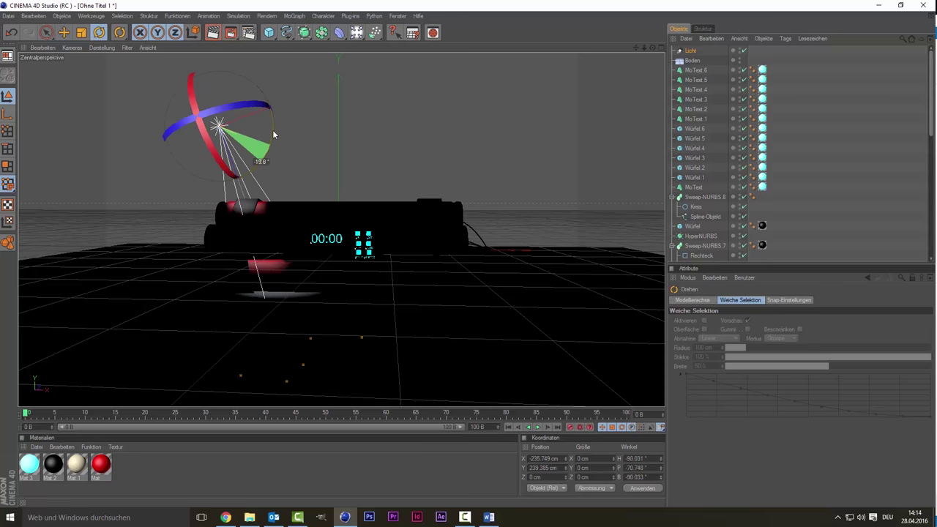
pyautogui.scroll(-2, 290, 133)
pyautogui.scroll(-1, 471, 98)
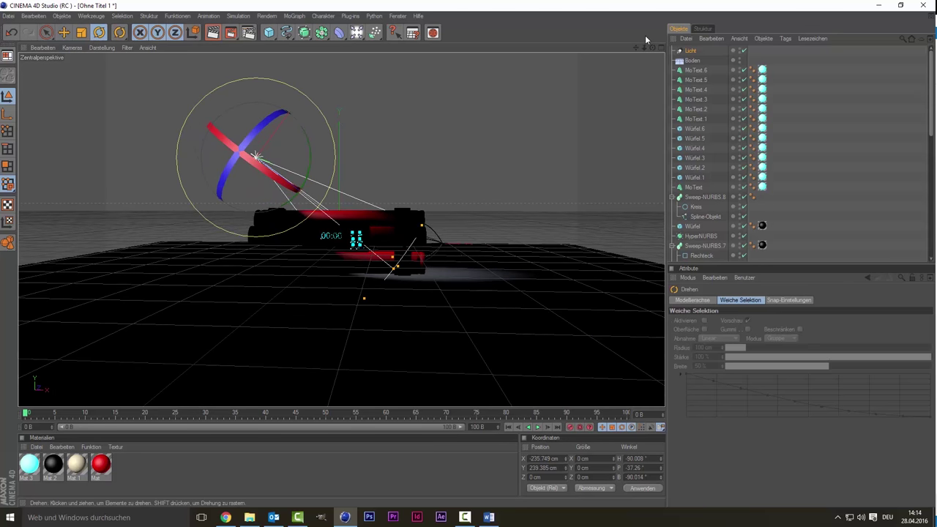
pyautogui.moveTo(635, 46)
pyautogui.mouseDown()
pyautogui.moveTo(659, 47)
pyautogui.moveTo(561, 330)
pyautogui.mouseUp()
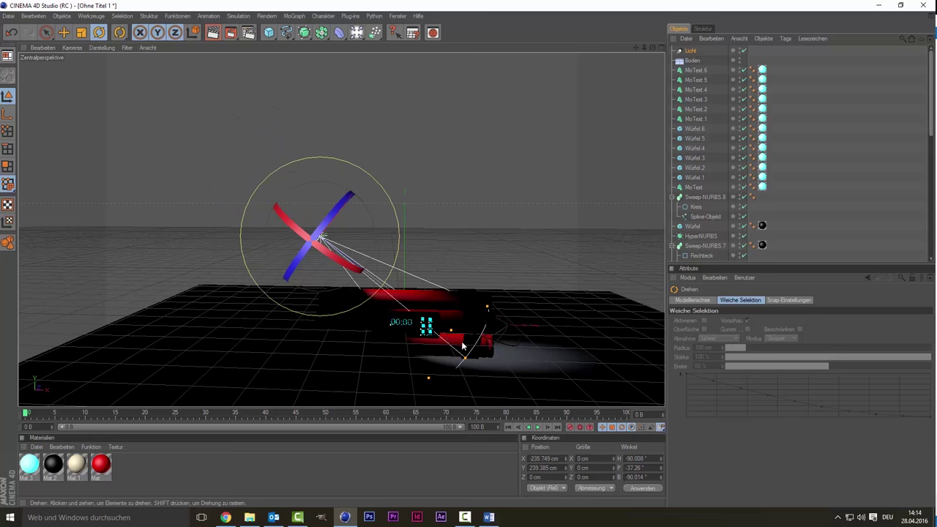
# Step: Reposition the spotlight higher, widen its cone, and tilt it steeply onto the bundle
pyautogui.click(45, 32)
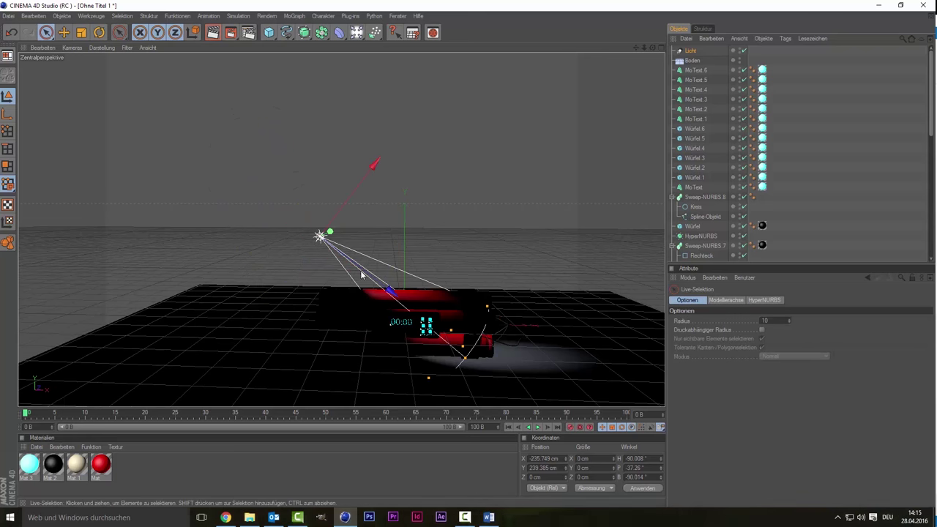
pyautogui.moveTo(320, 238)
pyautogui.mouseDown()
pyautogui.moveTo(252, 183)
pyautogui.moveTo(322, 239)
pyautogui.mouseUp()
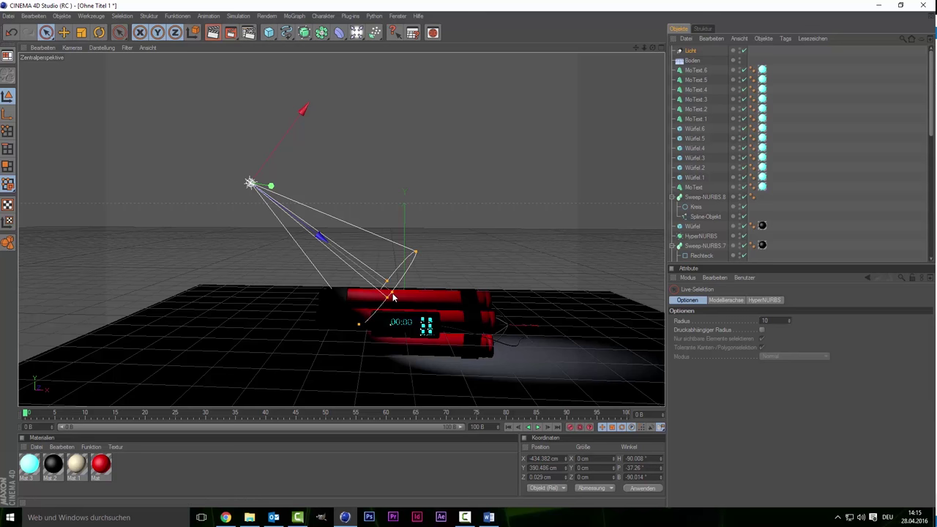
pyautogui.moveTo(393, 297); pyautogui.dragTo(424, 289)
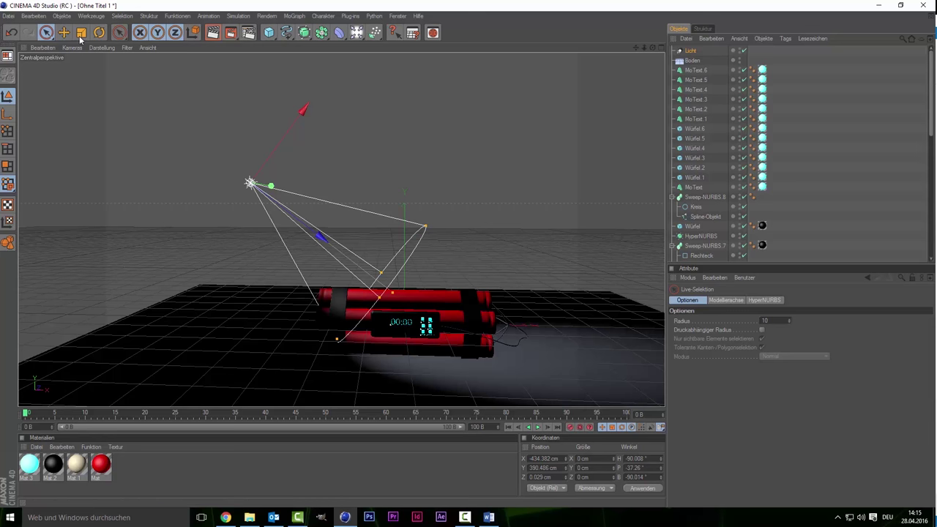
pyautogui.click(98, 33)
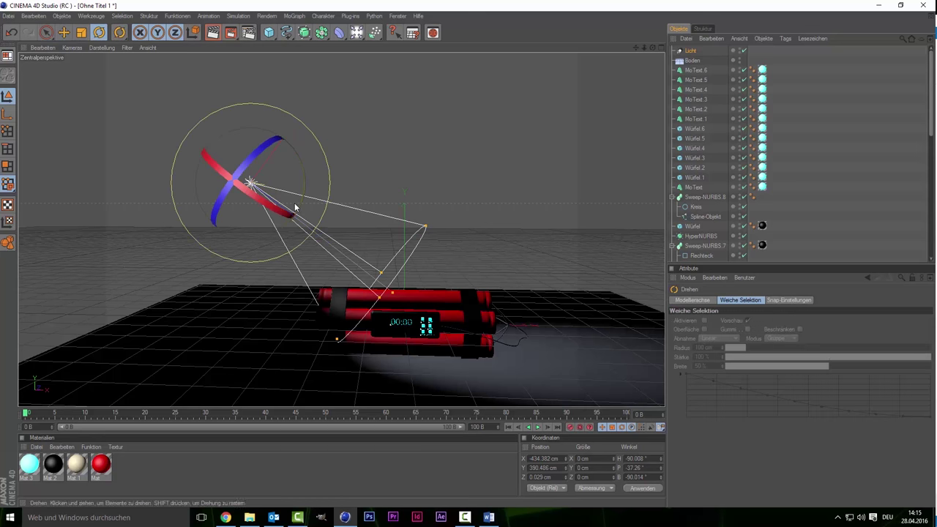
pyautogui.moveTo(297, 207); pyautogui.dragTo(296, 220)
pyautogui.click(47, 32)
pyautogui.moveTo(275, 164); pyautogui.dragTo(313, 137)
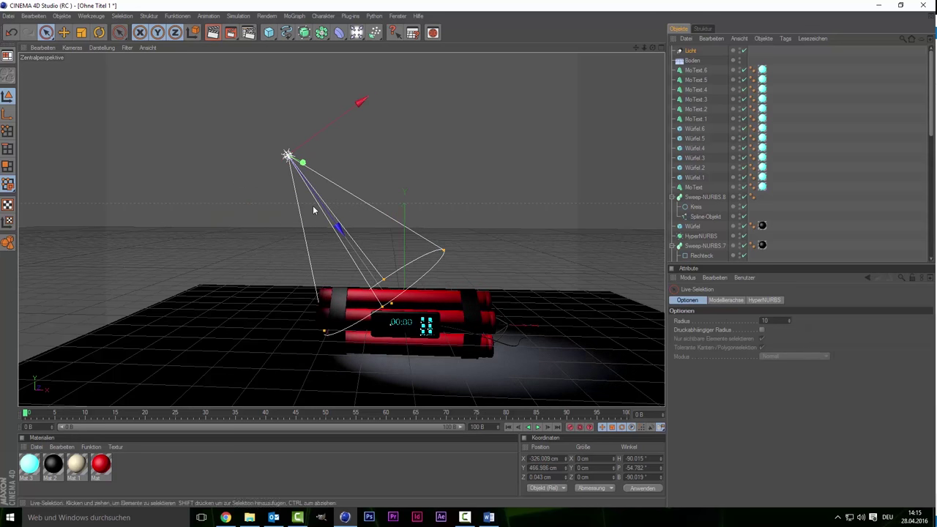
pyautogui.moveTo(338, 229); pyautogui.dragTo(292, 163)
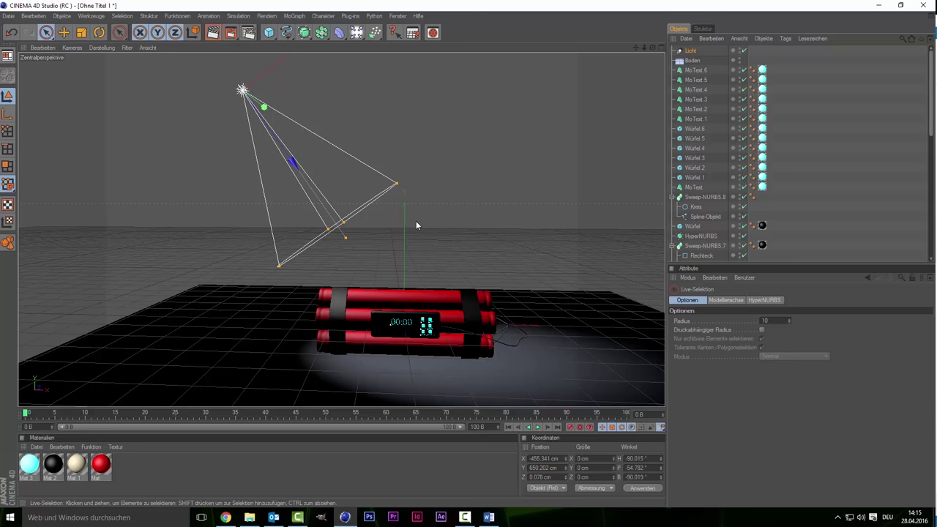
# Step: Duplicate the spotlight as Licht.1 and place it at the upper right above the dynamite
pyautogui.hotkey('ctrl', 'c')
pyautogui.hotkey('ctrl', 'v')
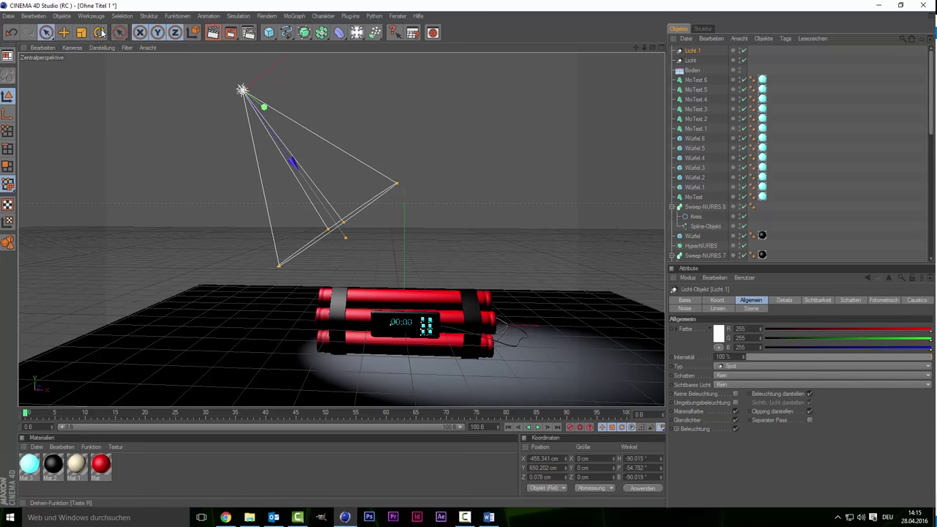
pyautogui.click(101, 33)
pyautogui.moveTo(298, 103); pyautogui.dragTo(249, 200)
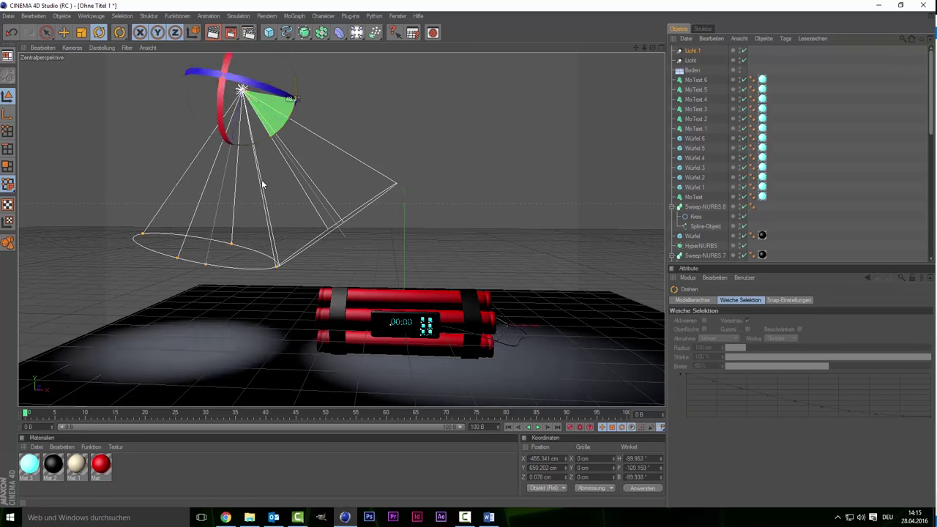
pyautogui.press('space')
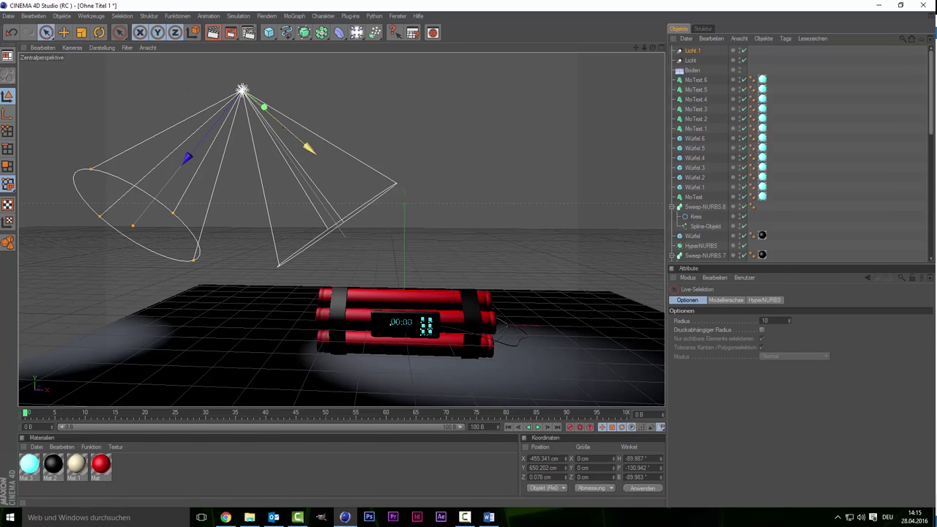
pyautogui.moveTo(187, 221); pyautogui.dragTo(357, 371)
pyautogui.moveTo(412, 238)
pyautogui.mouseDown()
pyautogui.moveTo(555, 83)
pyautogui.moveTo(495, 127)
pyautogui.mouseUp()
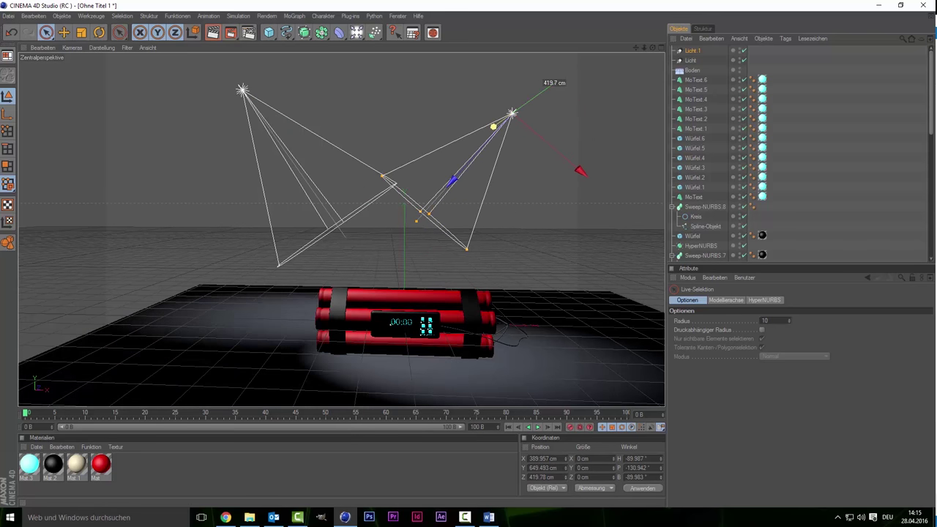
# Step: Rotate Licht.1 so its cone aims down at the dynamite
pyautogui.press('r')
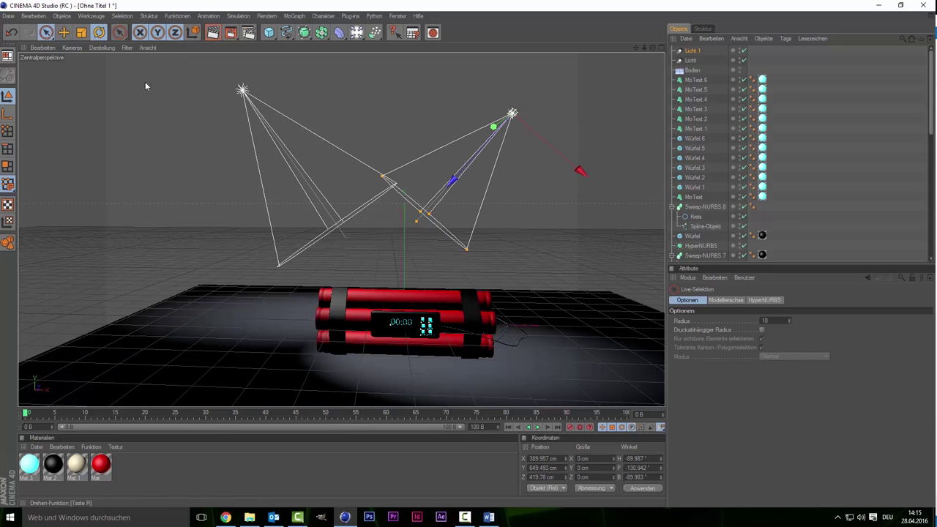
pyautogui.moveTo(505, 135)
pyautogui.mouseDown()
pyautogui.moveTo(568, 78)
pyautogui.moveTo(483, 137)
pyautogui.moveTo(513, 146)
pyautogui.mouseUp()
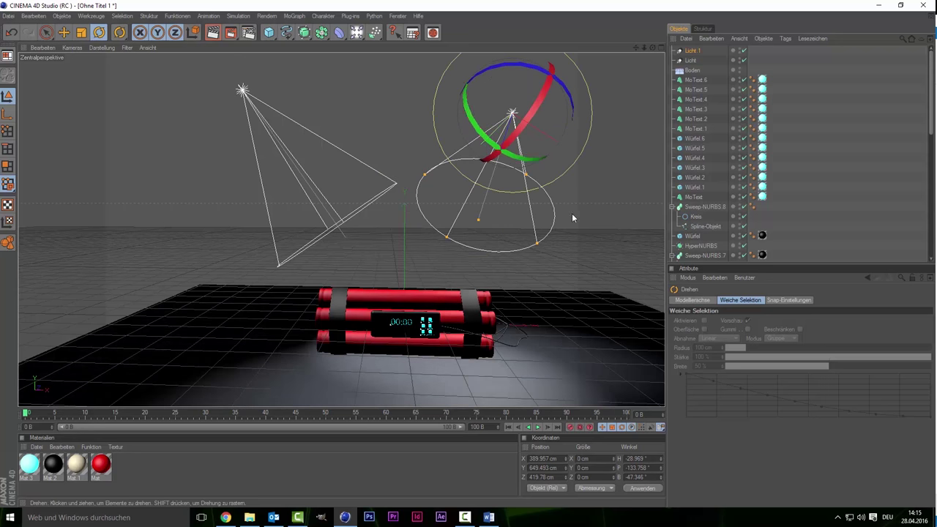
pyautogui.keyDown('alt'); pyautogui.moveTo(572, 213); pyautogui.dragTo(655, 93); pyautogui.keyUp('alt')
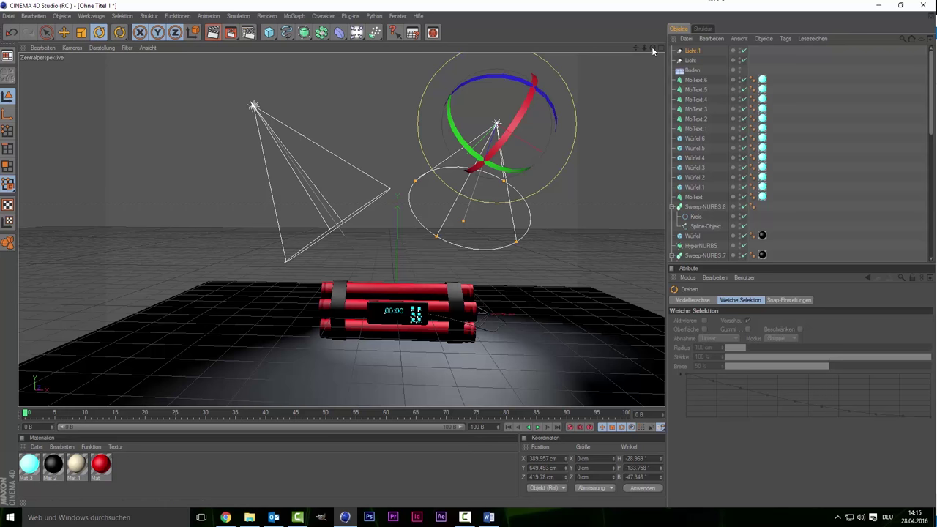
pyautogui.moveTo(651, 49); pyautogui.dragTo(493, 234)
pyautogui.scroll(3, 493, 234)
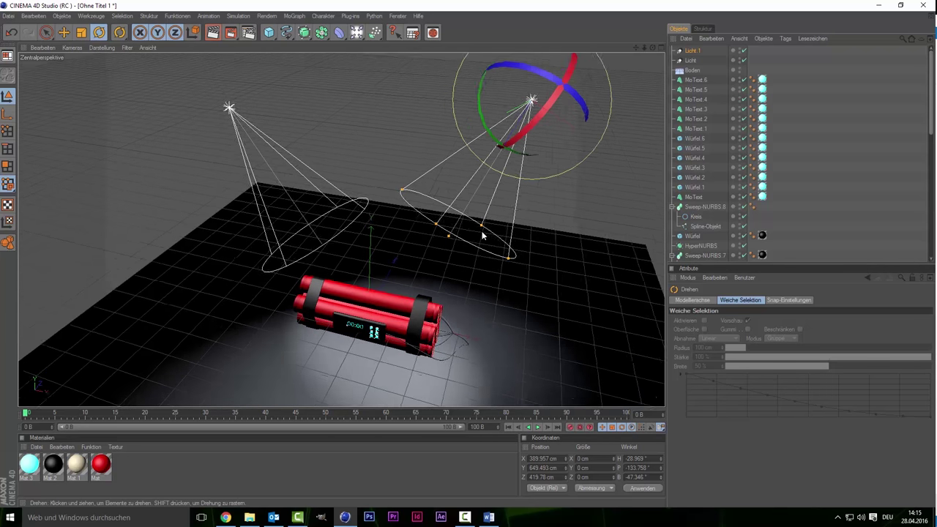
pyautogui.moveTo(633, 48); pyautogui.dragTo(513, 204)
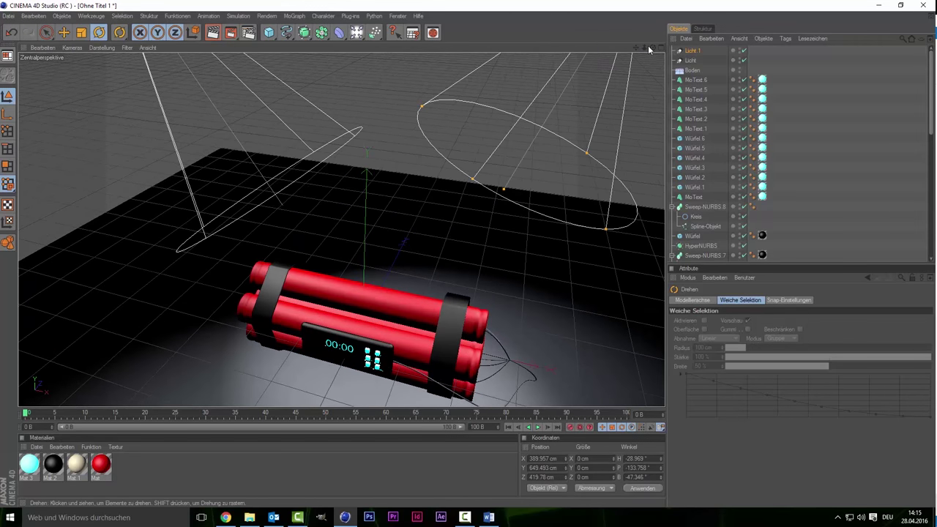
pyautogui.moveTo(648, 48)
pyautogui.mouseDown()
pyautogui.moveTo(543, 163)
pyautogui.moveTo(560, 127)
pyautogui.mouseUp()
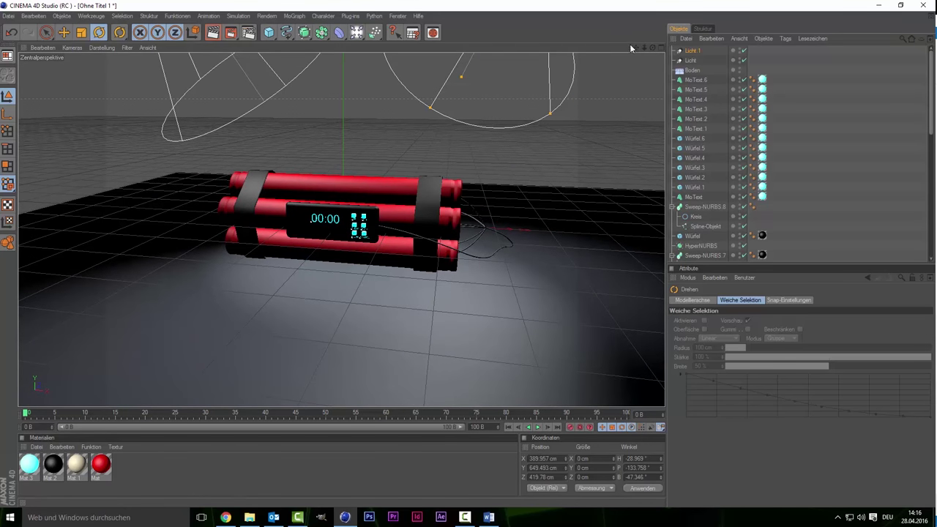
# Step: Set both Licht and Licht.1 to Shad.-Maps (Weich) shadows and Volumetrisch visible light
pyautogui.click(691, 61)
pyautogui.keyDown('ctrl'); pyautogui.click(692, 50); pyautogui.keyUp('ctrl')
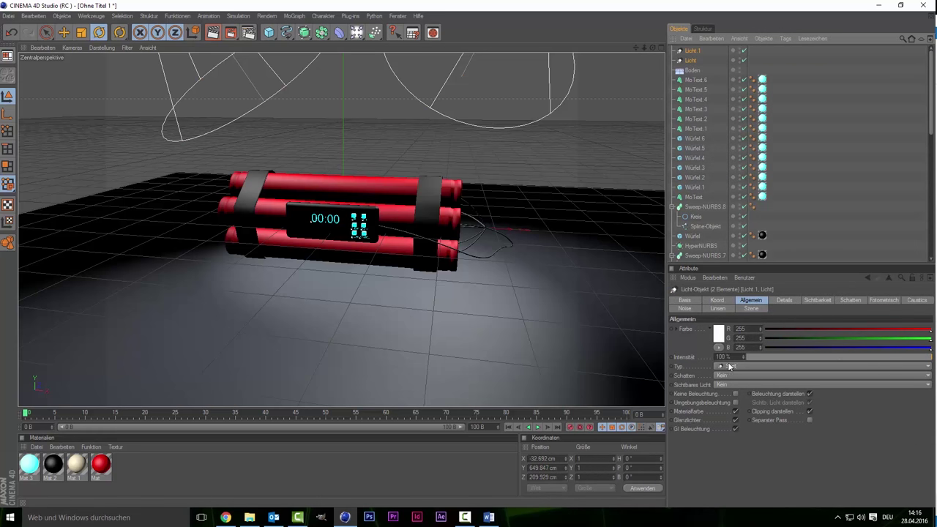
pyautogui.click(736, 375)
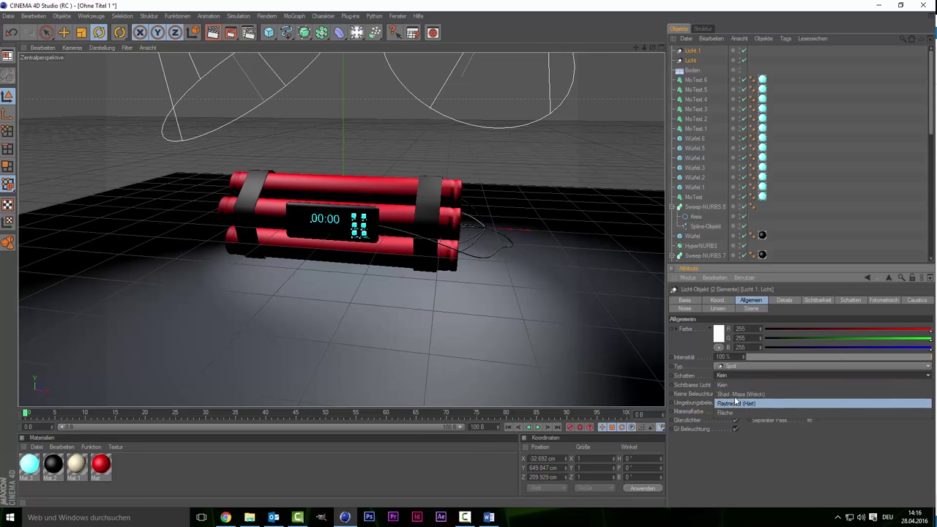
pyautogui.click(735, 396)
pyautogui.click(736, 383)
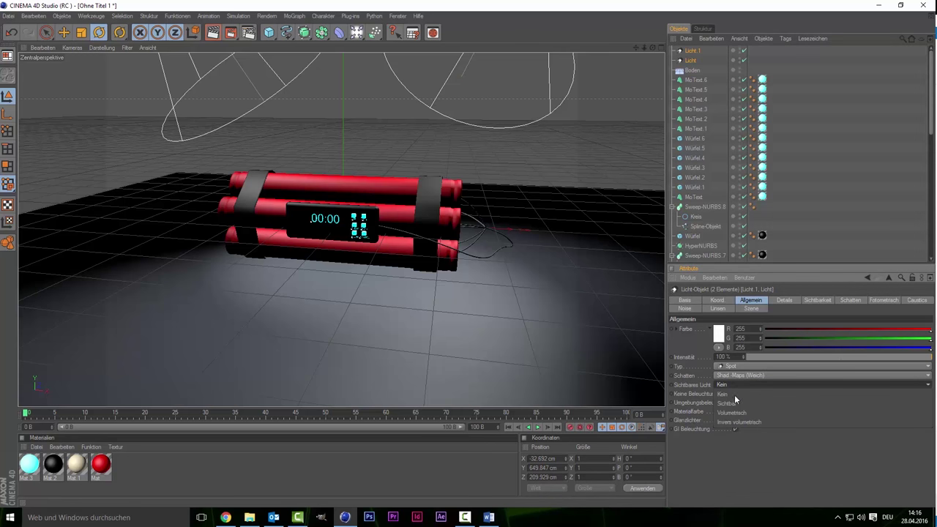
pyautogui.click(732, 413)
pyautogui.moveTo(434, 69)
pyautogui.keyDown('alt'); pyautogui.mouseDown()
pyautogui.moveTo(364, 70)
pyautogui.moveTo(370, 52)
pyautogui.mouseUp(); pyautogui.keyUp('alt')
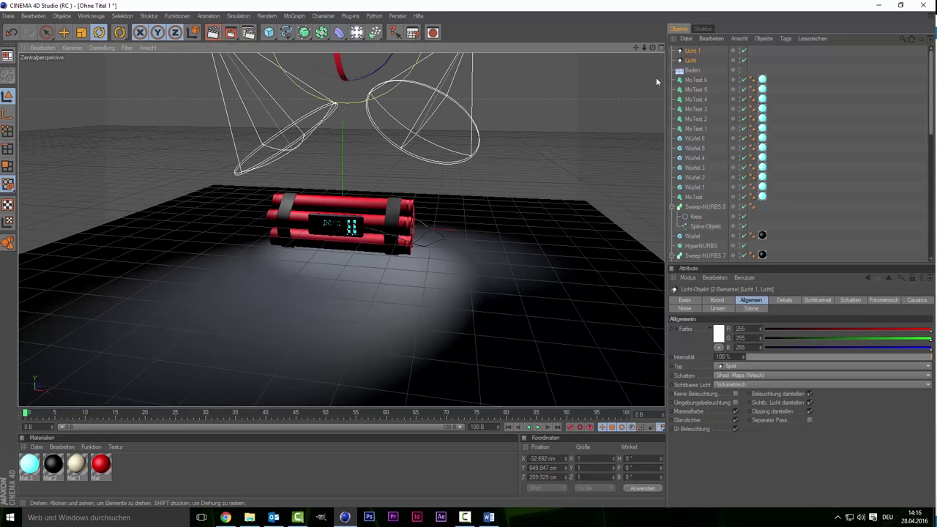
# Step: Enlarge the cone angles of Licht.1 and Licht by dragging their viewport cone handles
pyautogui.click(494, 94)
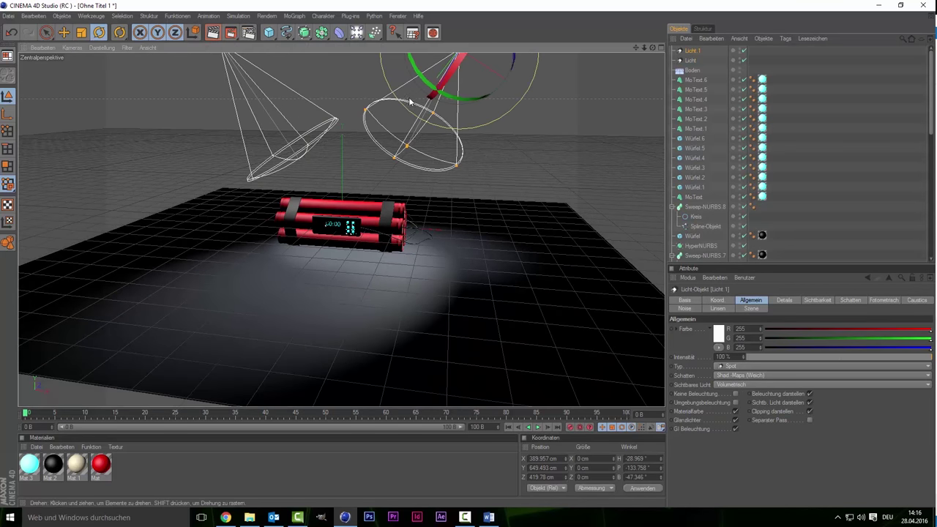
pyautogui.click(45, 32)
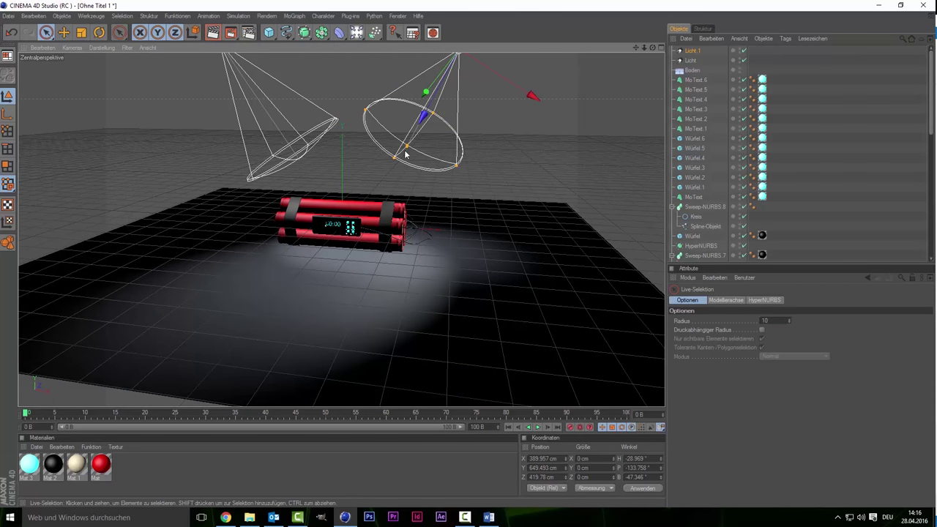
pyautogui.moveTo(395, 157)
pyautogui.mouseDown()
pyautogui.moveTo(268, 402)
pyautogui.moveTo(334, 271)
pyautogui.moveTo(306, 332)
pyautogui.mouseUp()
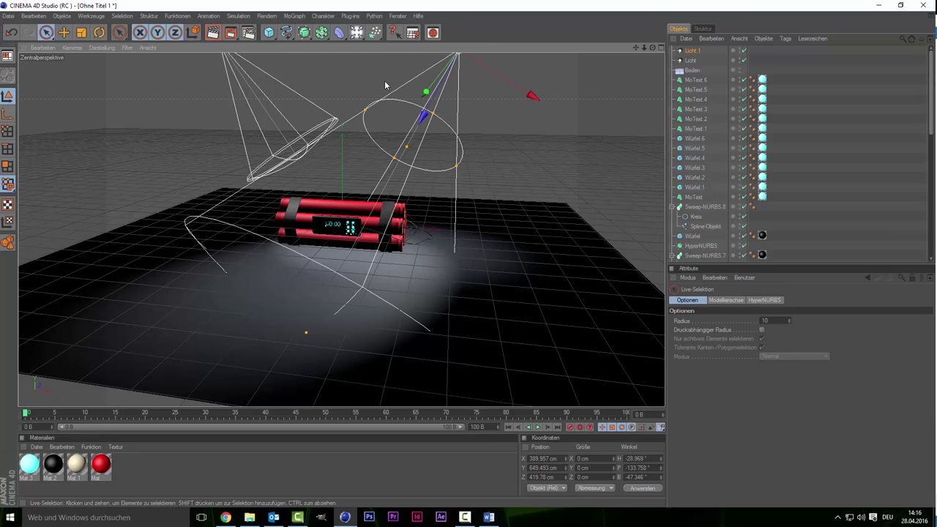
pyautogui.click(691, 60)
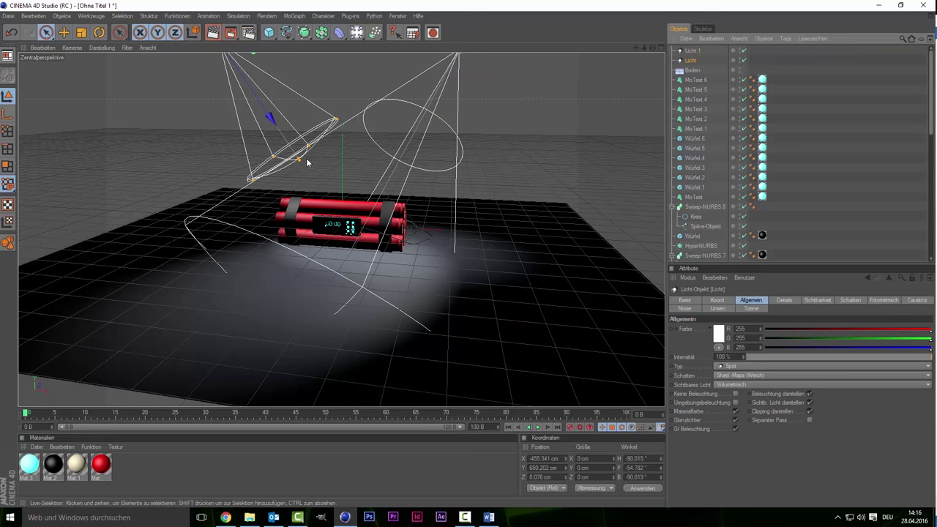
pyautogui.moveTo(335, 119); pyautogui.dragTo(549, 258)
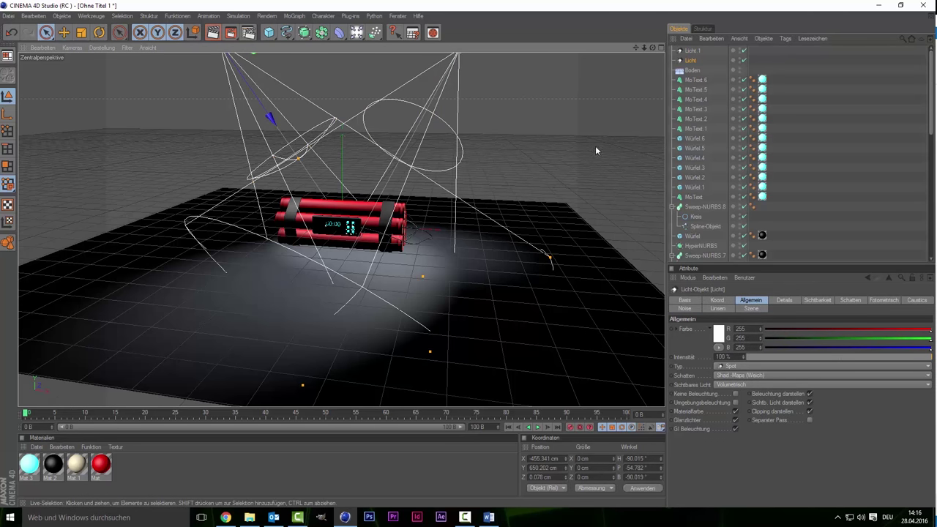
pyautogui.click(695, 50)
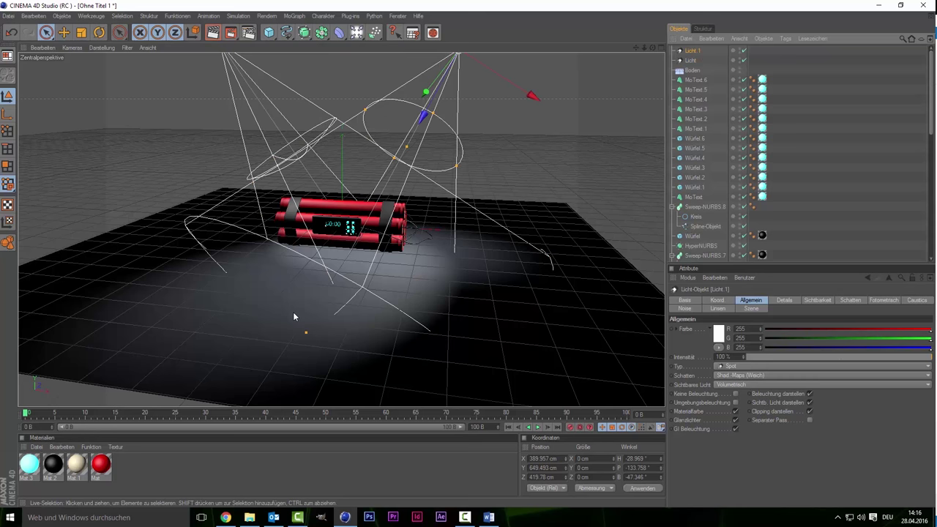
pyautogui.moveTo(306, 333); pyautogui.dragTo(296, 352)
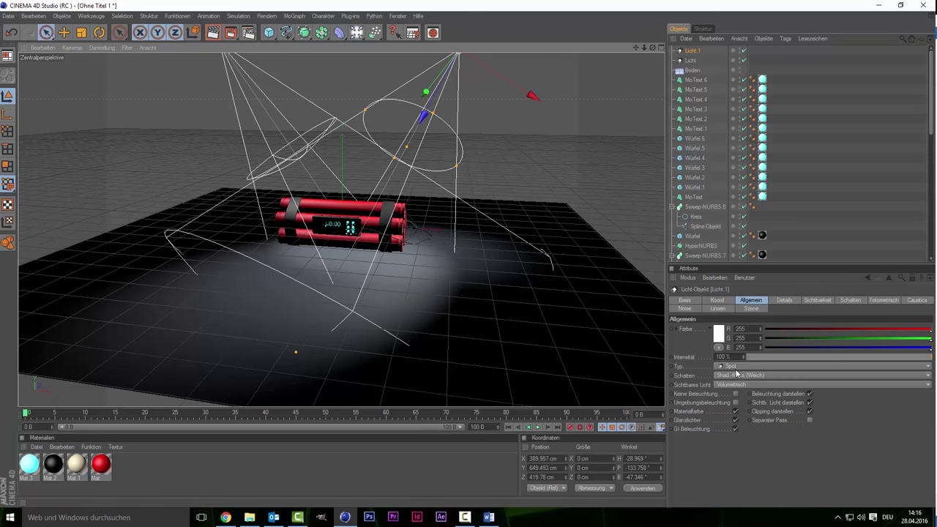
# Step: Tint Licht.1 a warm pale peach (255/221/191)
pyautogui.click(719, 336)
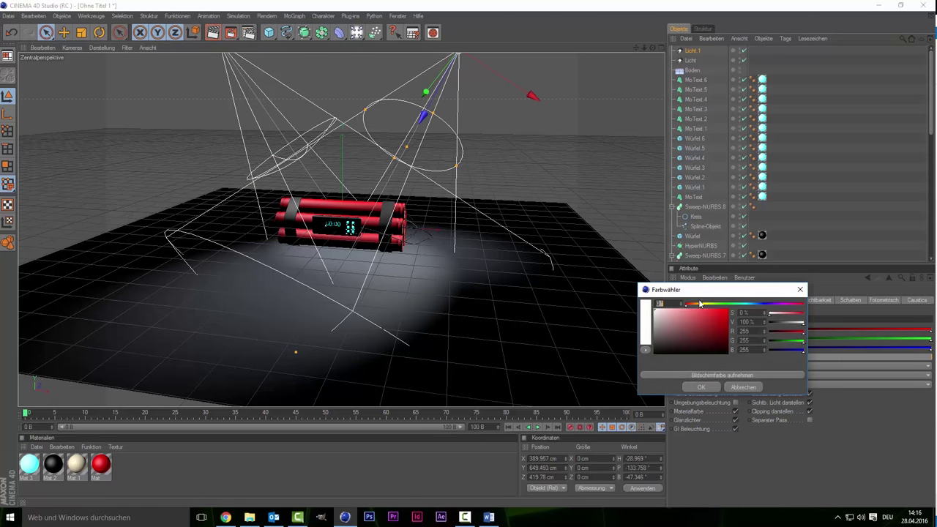
pyautogui.click(700, 306)
pyautogui.moveTo(693, 309); pyautogui.dragTo(668, 309)
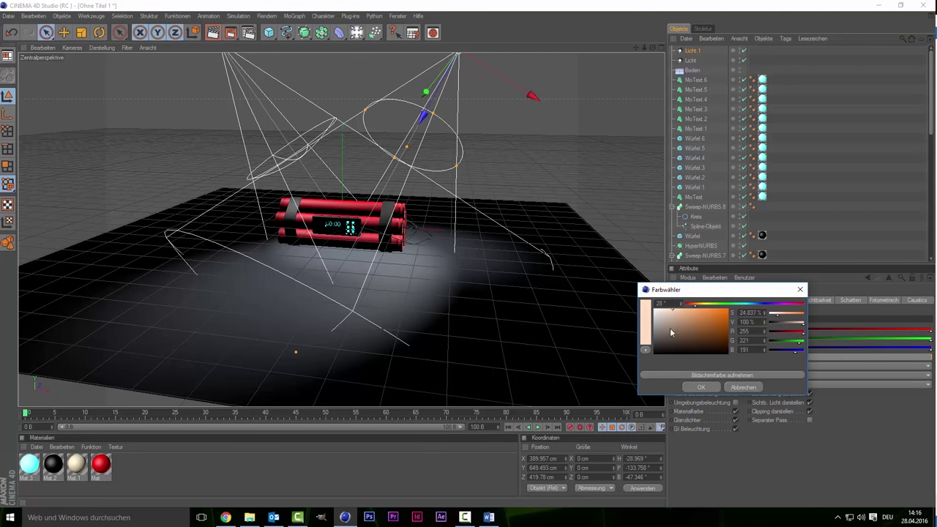
pyautogui.click(702, 389)
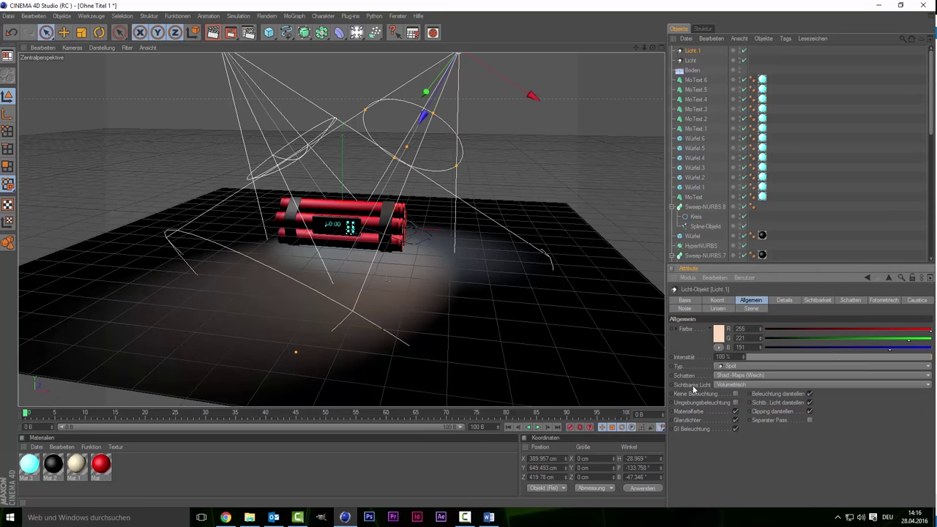
# Step: Tint Licht a pale blue (205/235/255), then select both lights together
pyautogui.click(688, 61)
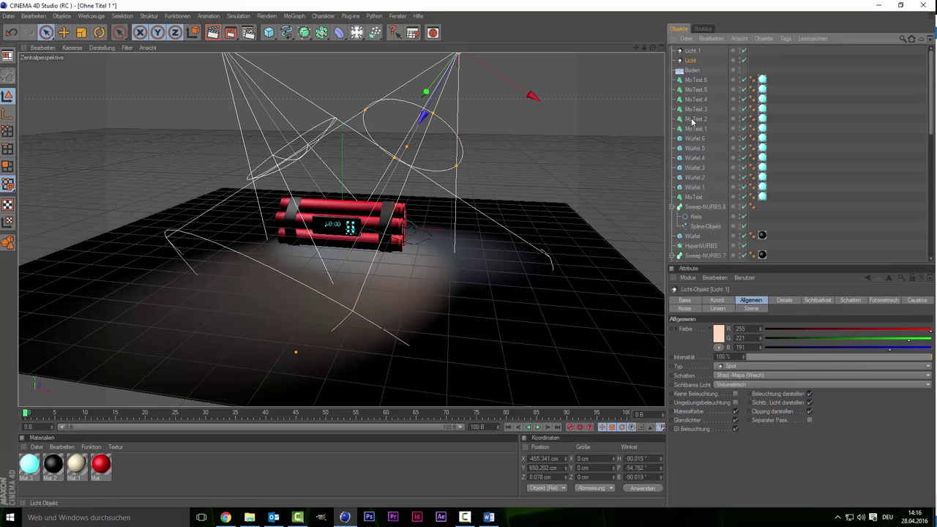
pyautogui.click(720, 333)
pyautogui.moveTo(733, 299); pyautogui.dragTo(748, 299)
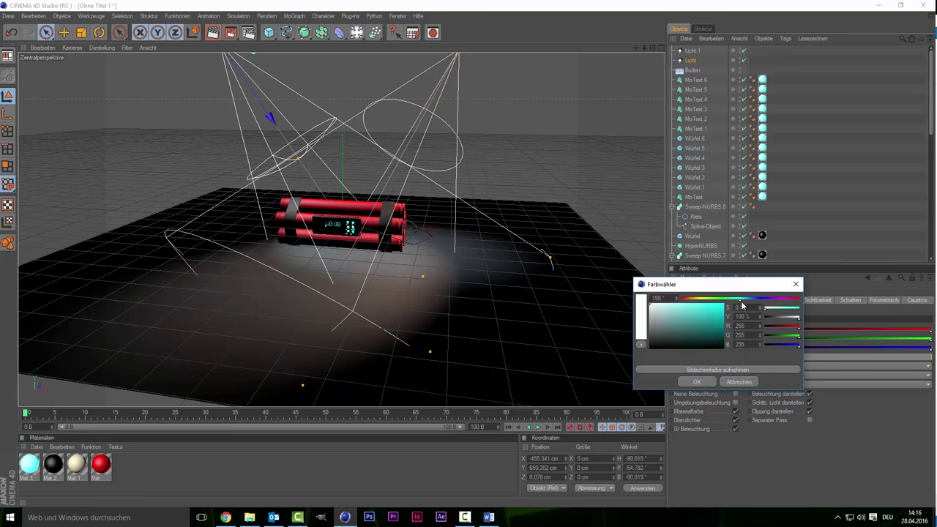
pyautogui.click(662, 302)
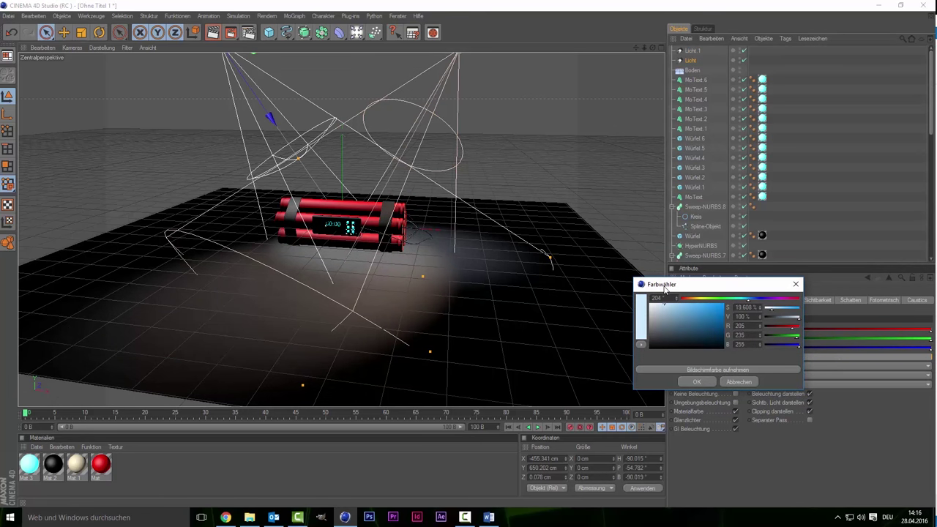
pyautogui.click(697, 382)
pyautogui.scroll(2, 505, 306)
pyautogui.scroll(2, 564, 309)
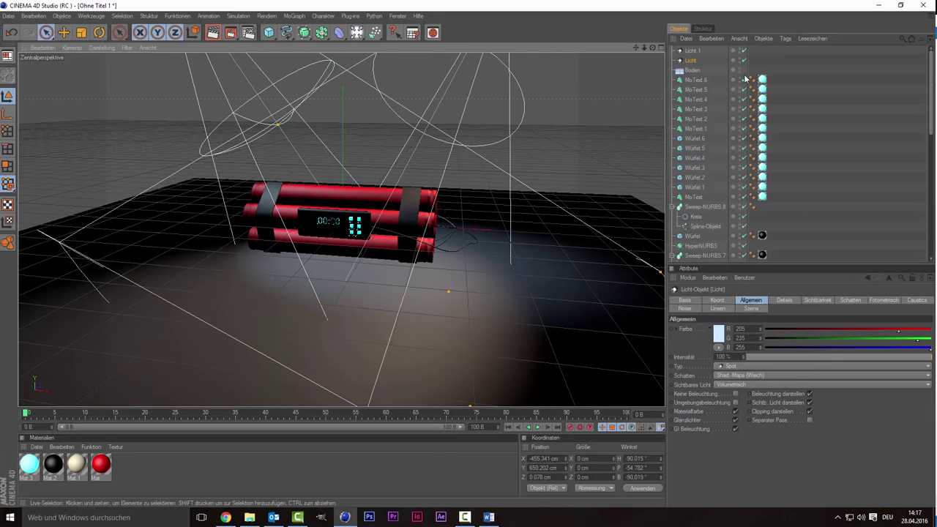
pyautogui.keyDown('ctrl'); pyautogui.click(693, 51); pyautogui.keyUp('ctrl')
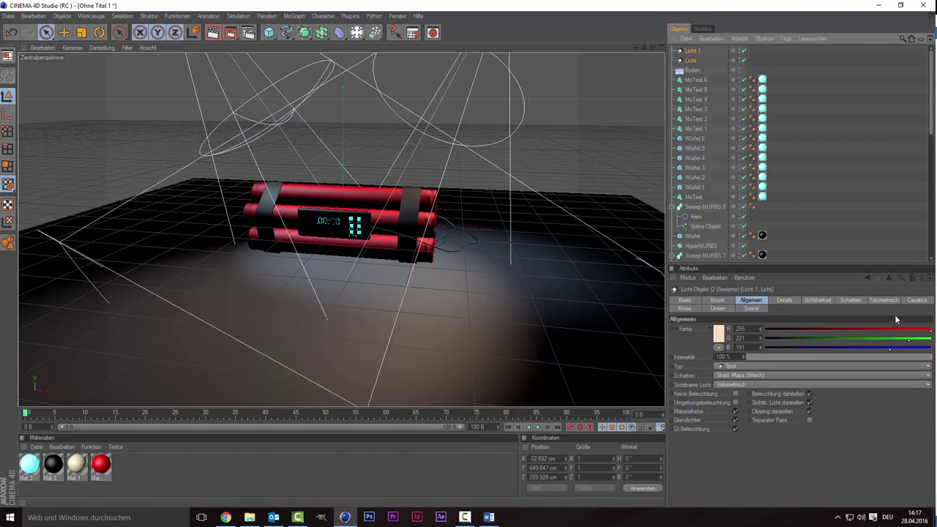
# Step: Set both lights' noise to Beides with Weiche Turbulenz, then bring up Render Settings
pyautogui.click(687, 308)
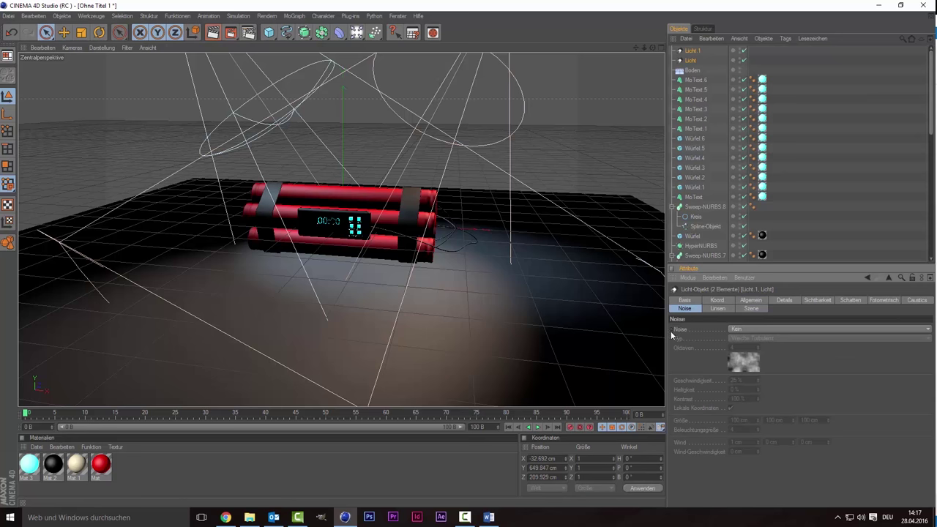
pyautogui.click(736, 327)
pyautogui.click(735, 366)
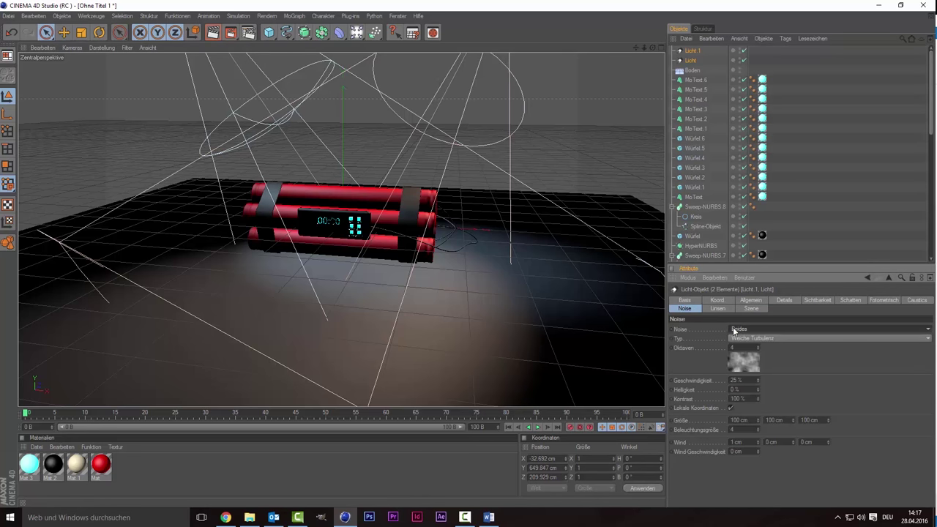
pyautogui.keyDown('alt'); pyautogui.moveTo(480, 187); pyautogui.dragTo(281, 120); pyautogui.keyUp('alt')
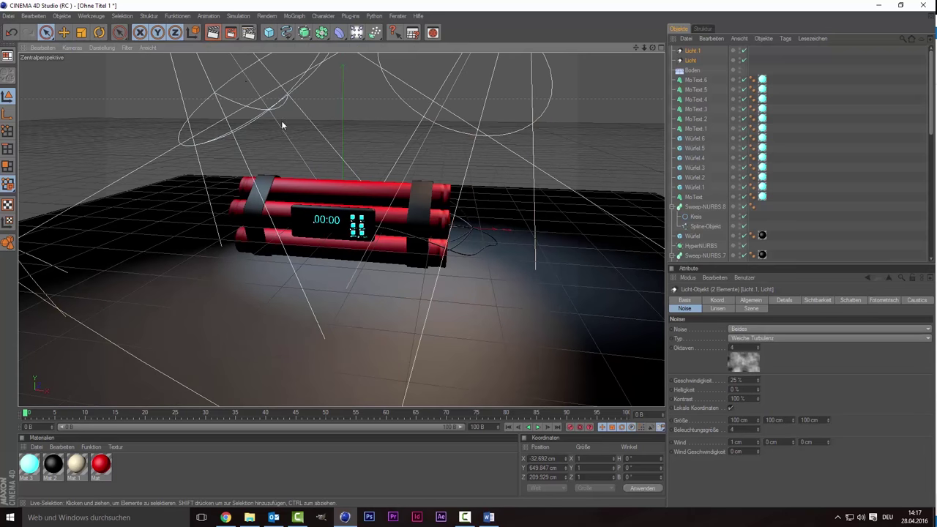
pyautogui.click(249, 32)
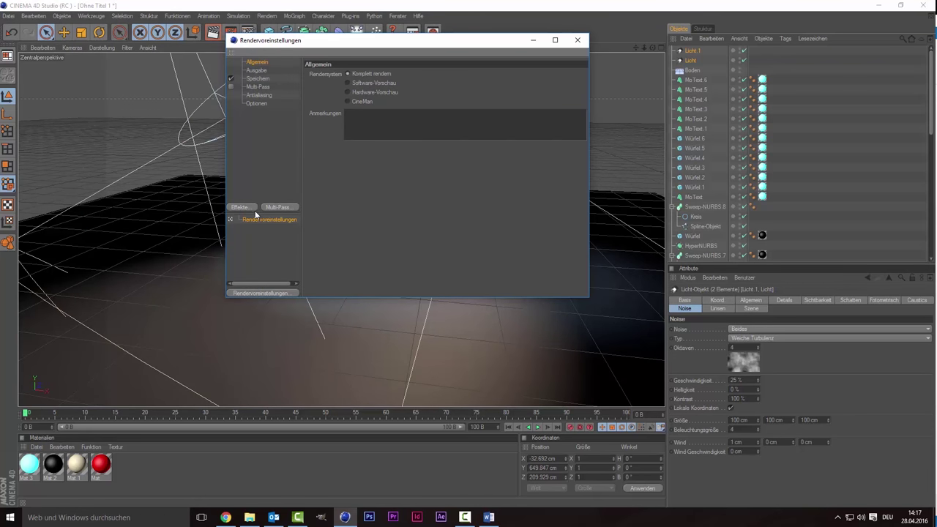
# Step: Add Ambient Occlusion and Global Illumination effects, with GI mode IC + QMC
pyautogui.click(255, 210)
pyautogui.click(271, 265)
pyautogui.click(251, 210)
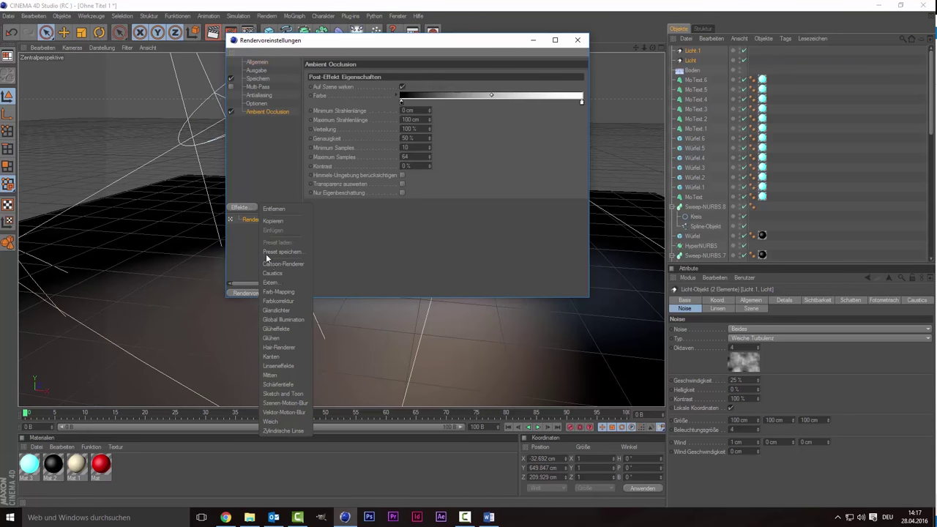
pyautogui.click(290, 321)
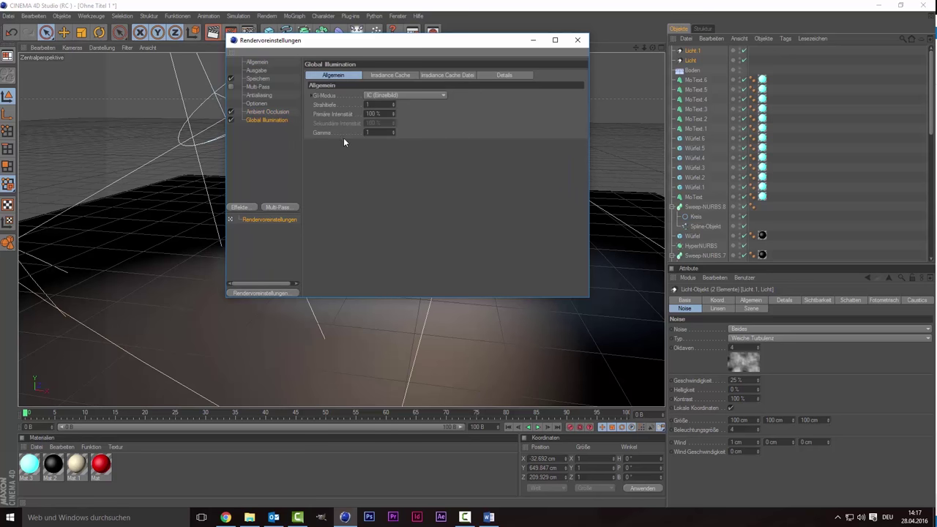
pyautogui.click(385, 96)
pyautogui.click(383, 128)
# Step: Set irradiance cache samples and entry density to Niedrig and smoothing to Minimal
pyautogui.click(386, 73)
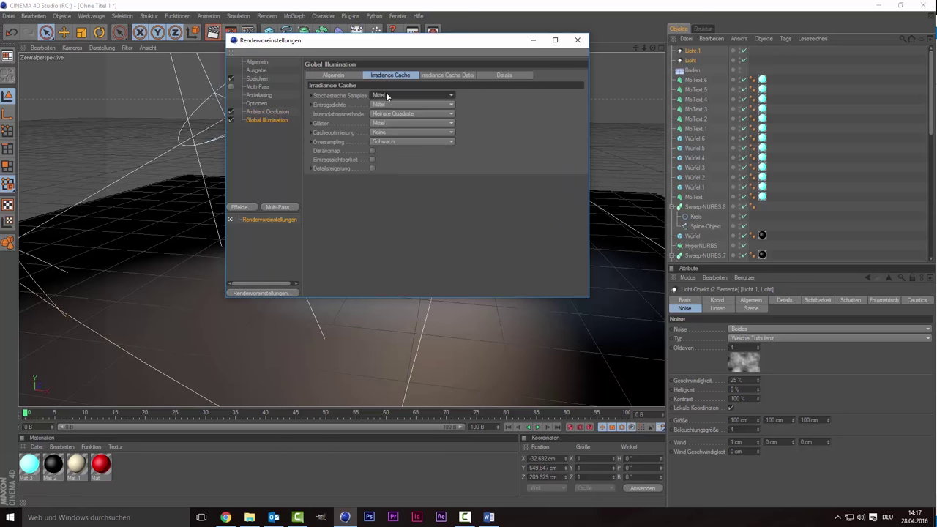
pyautogui.click(386, 92)
pyautogui.click(381, 123)
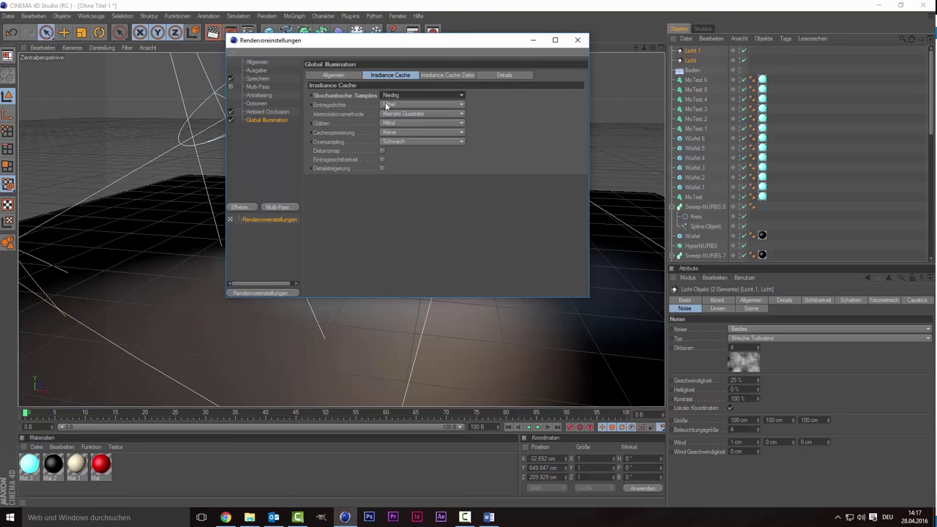
pyautogui.click(393, 104)
pyautogui.click(394, 133)
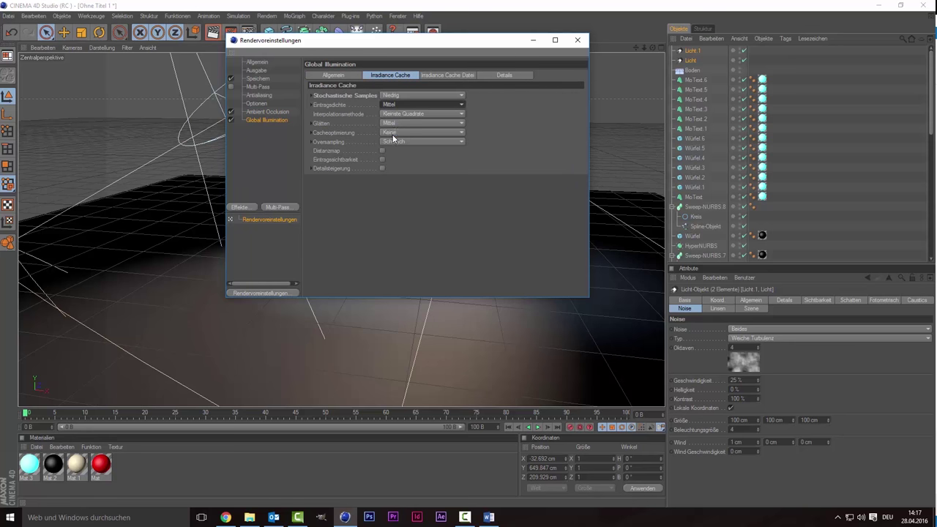
pyautogui.click(400, 126)
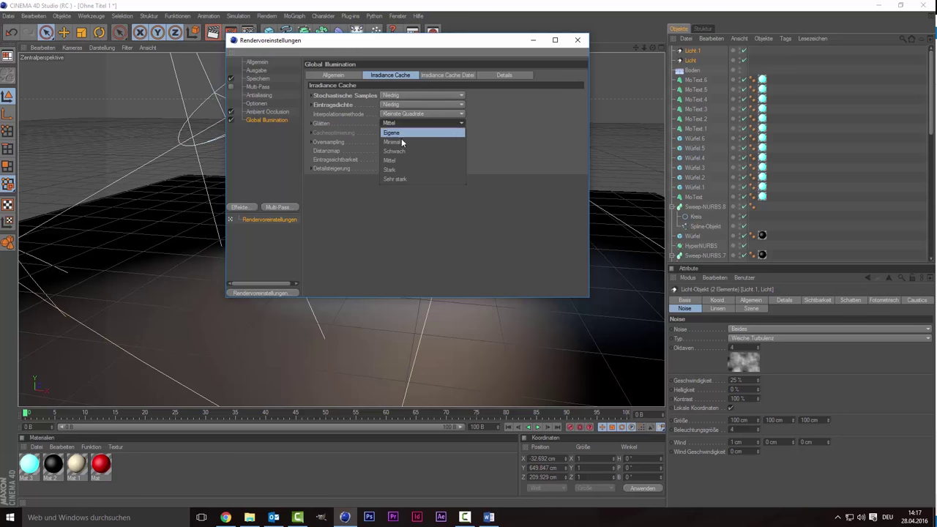
pyautogui.click(402, 143)
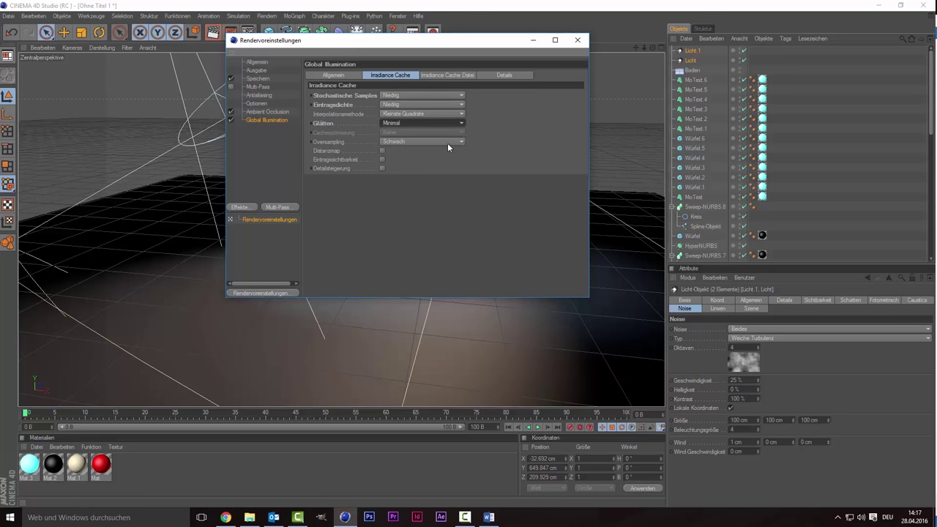
# Step: Apply the black Mat.2 material to the Sweep-NURBS fuse wires and render the view
pyautogui.click(577, 40)
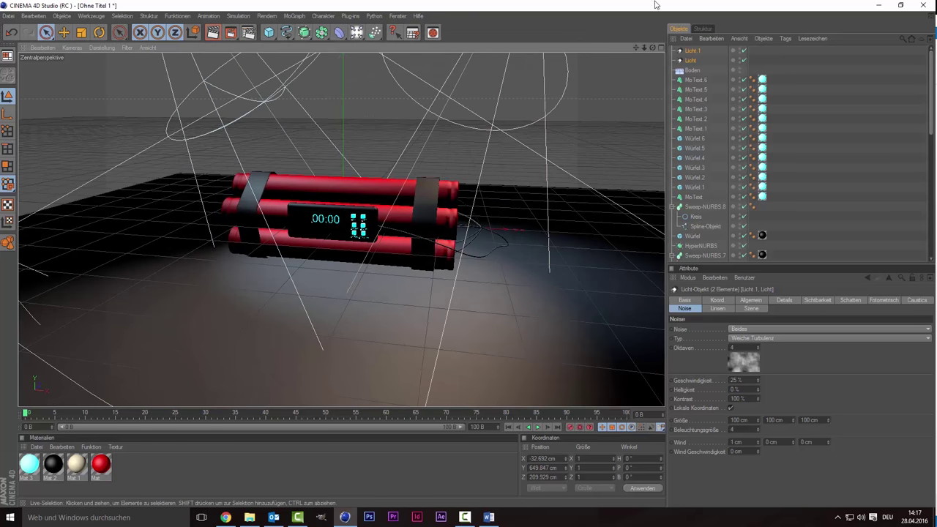
pyautogui.moveTo(641, 48); pyautogui.dragTo(651, 112)
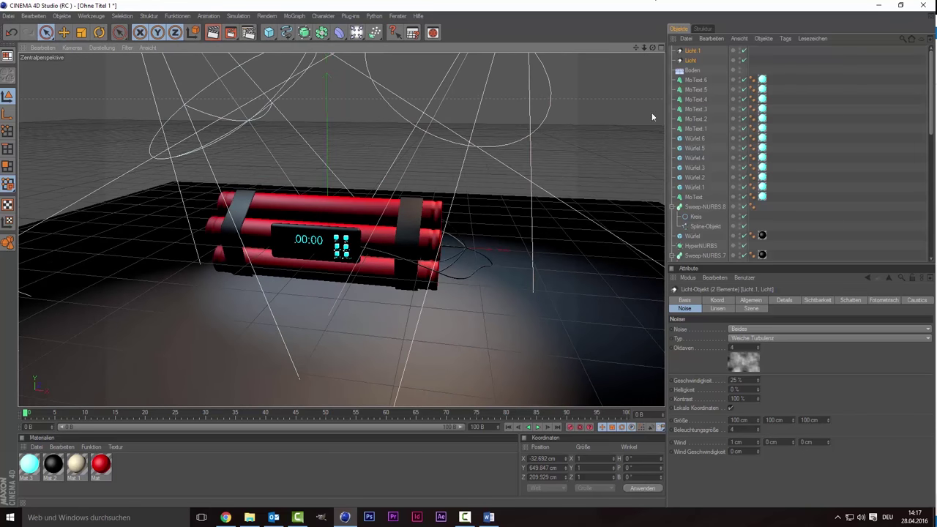
pyautogui.click(427, 272)
pyautogui.click(173, 494)
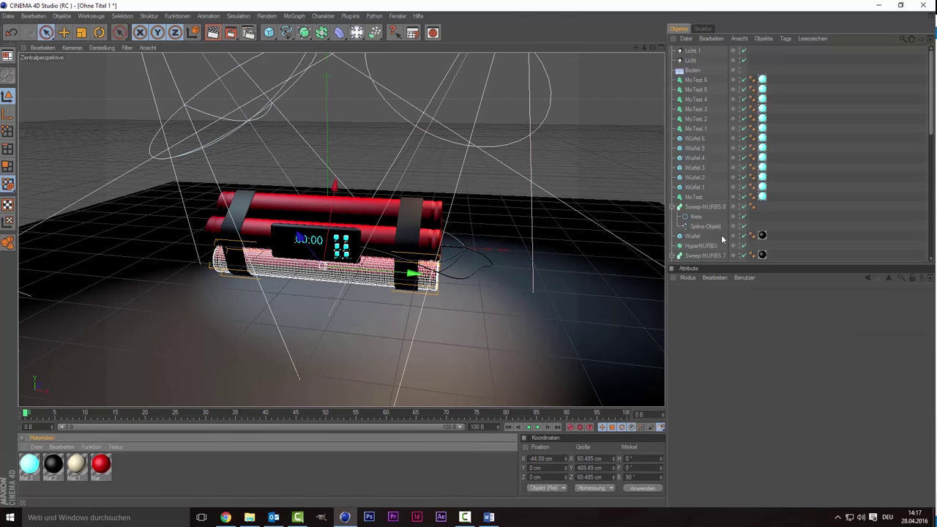
pyautogui.scroll(-5, 788, 208)
pyautogui.click(759, 212)
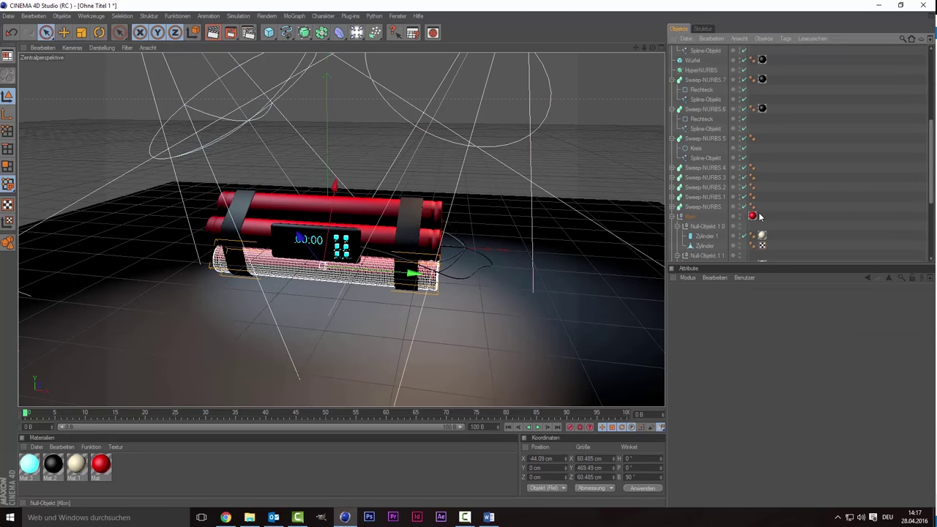
pyautogui.click(699, 168)
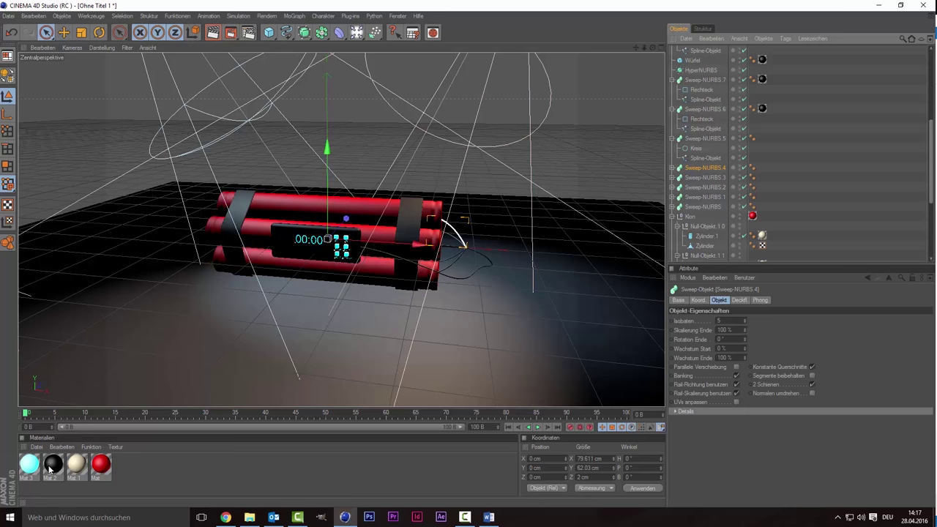
pyautogui.moveTo(52, 464); pyautogui.dragTo(813, 159)
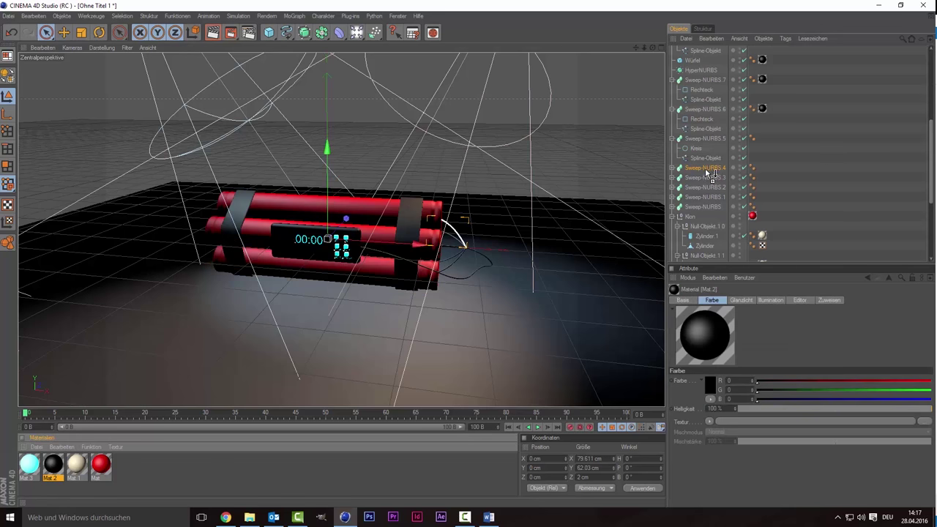
pyautogui.moveTo(812, 159)
pyautogui.mouseDown()
pyautogui.moveTo(759, 168)
pyautogui.moveTo(762, 206)
pyautogui.mouseUp()
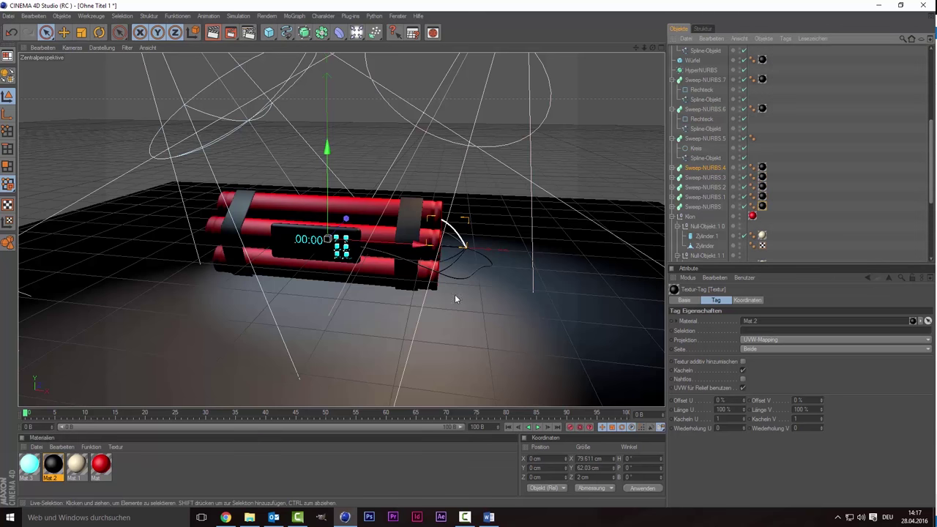
pyautogui.click(212, 32)
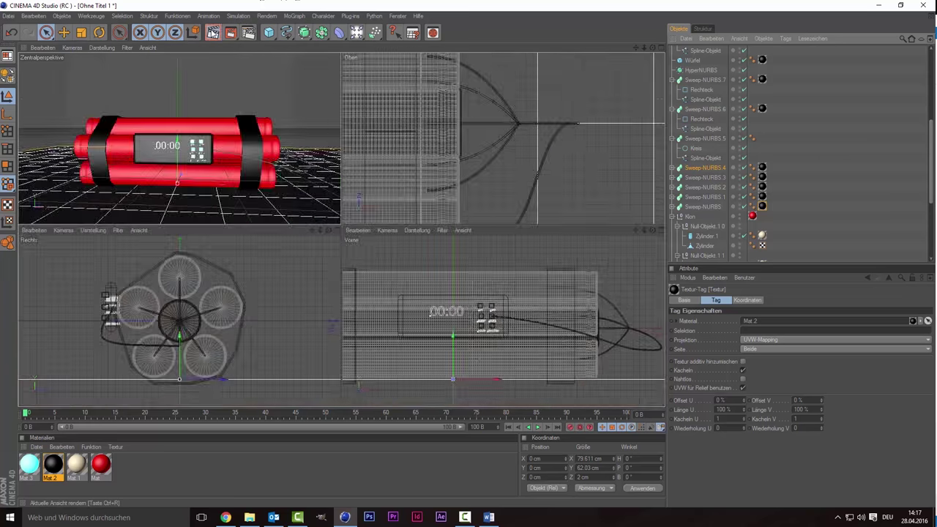